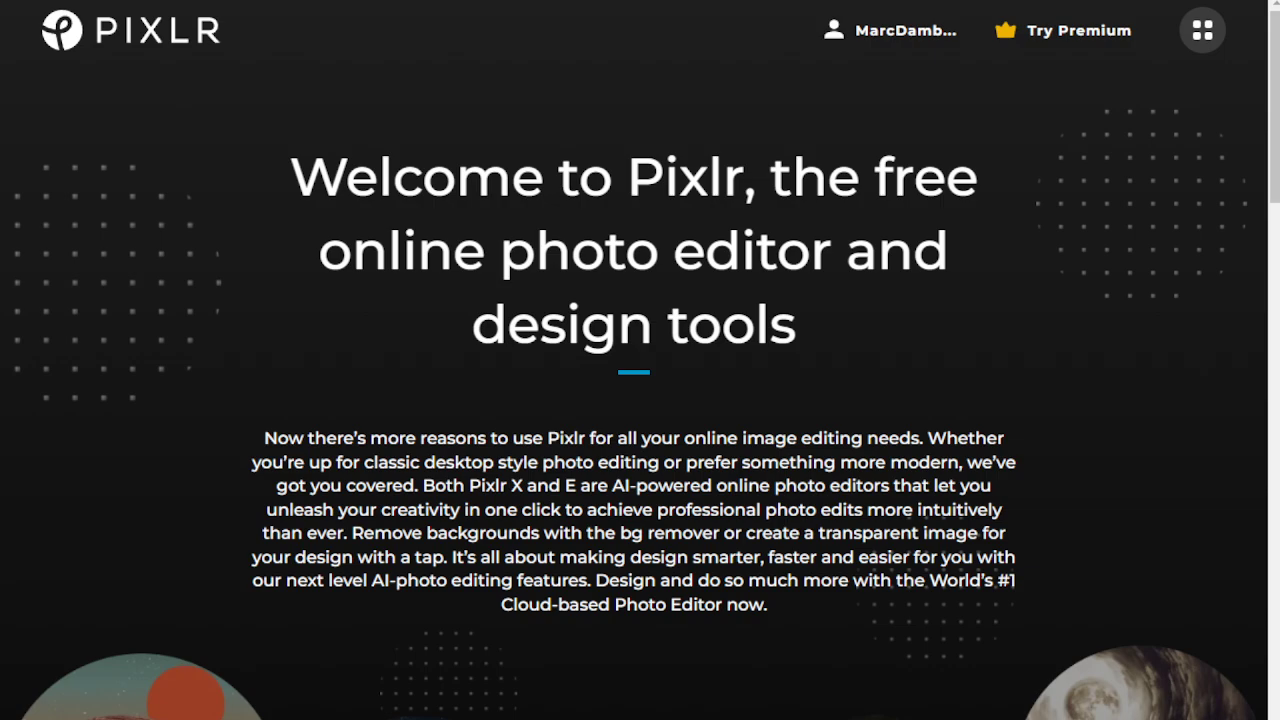
Launch the Pixlr E photo editor from the Pixlr home page
scroll(640, 360, down, 5)
scroll(640, 360, down, 5)
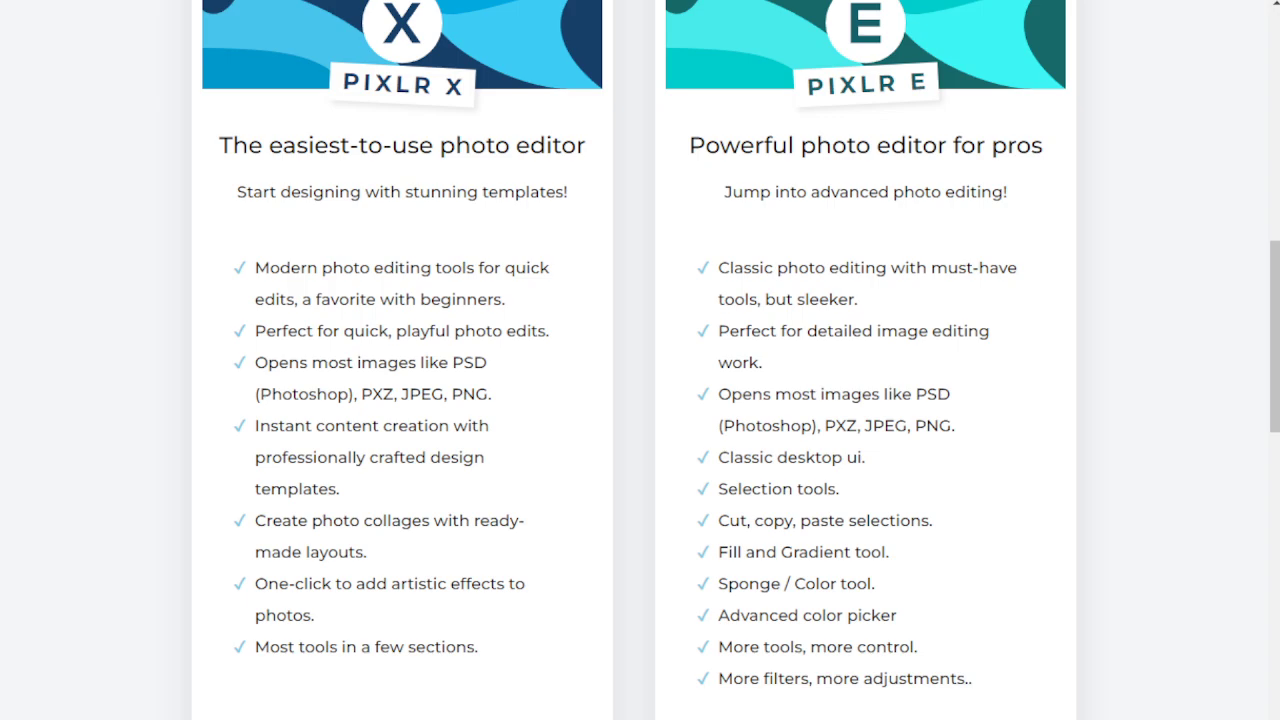
scroll(865, 640, down, 3)
scroll(865, 640, up, 1)
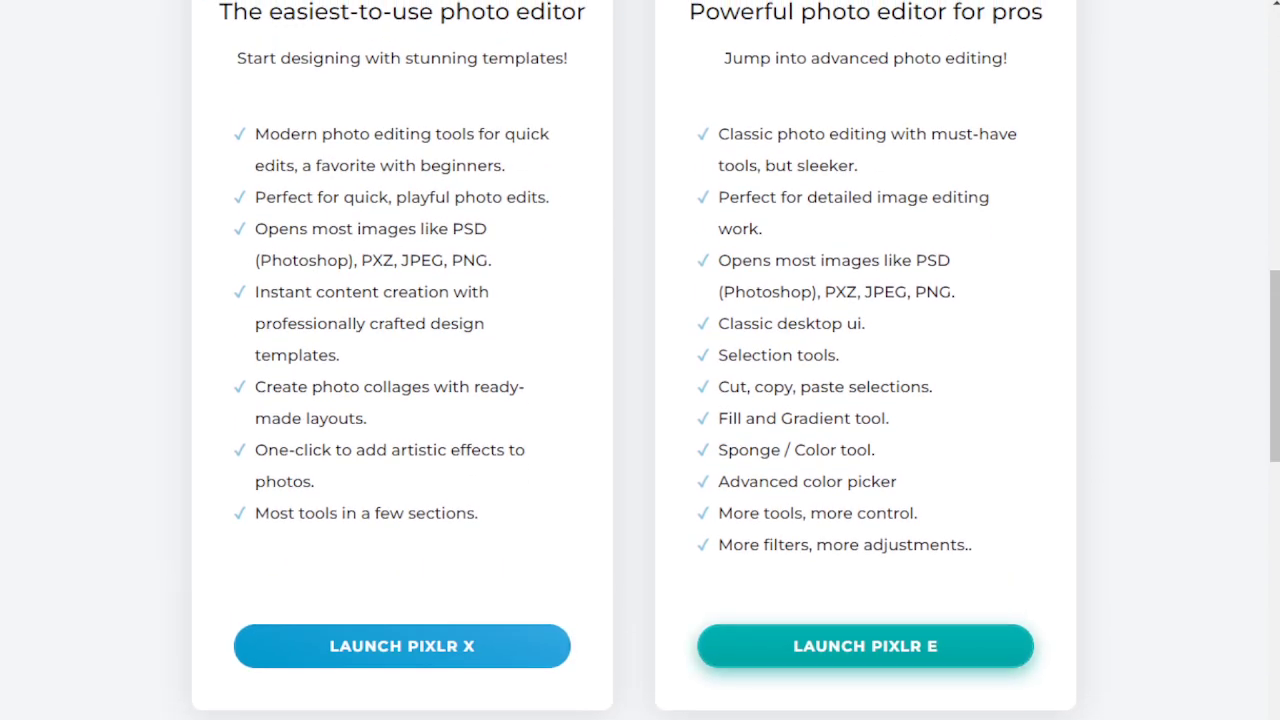
click(832, 652)
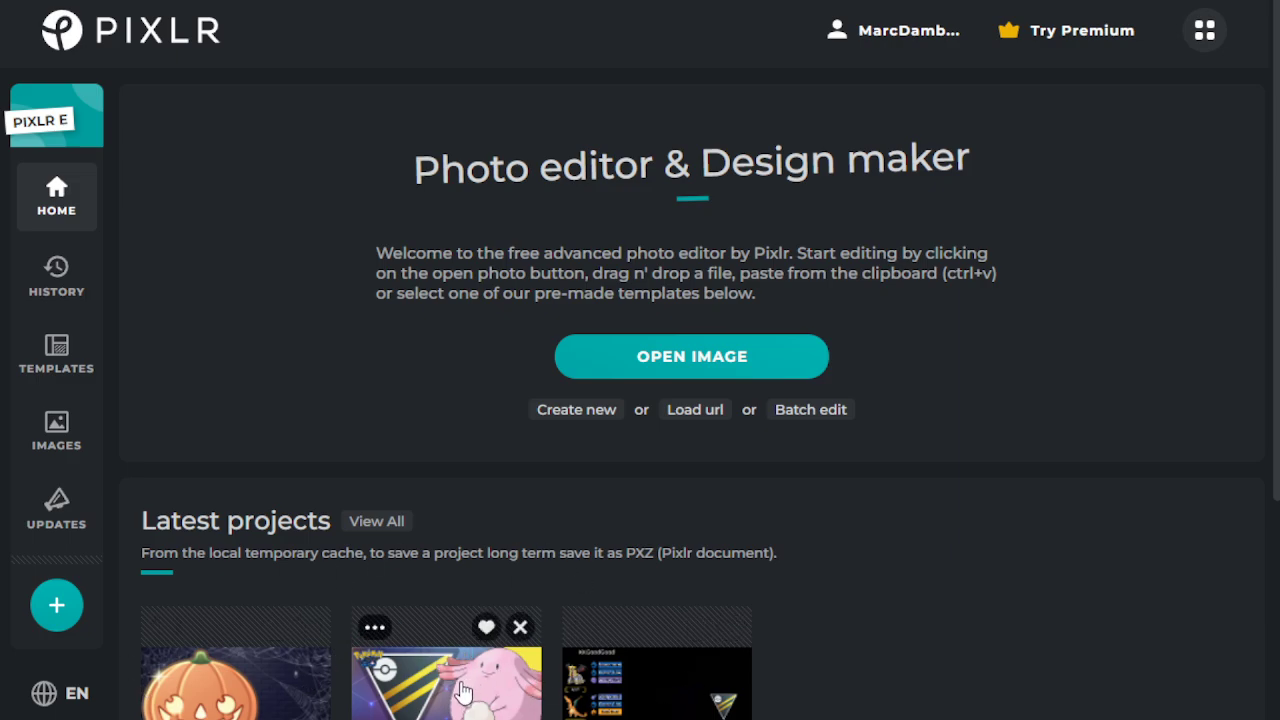
Create a new blank image with the Thumb 720p preset, 1280 × 720 px
scroll(517, 672, down, 2)
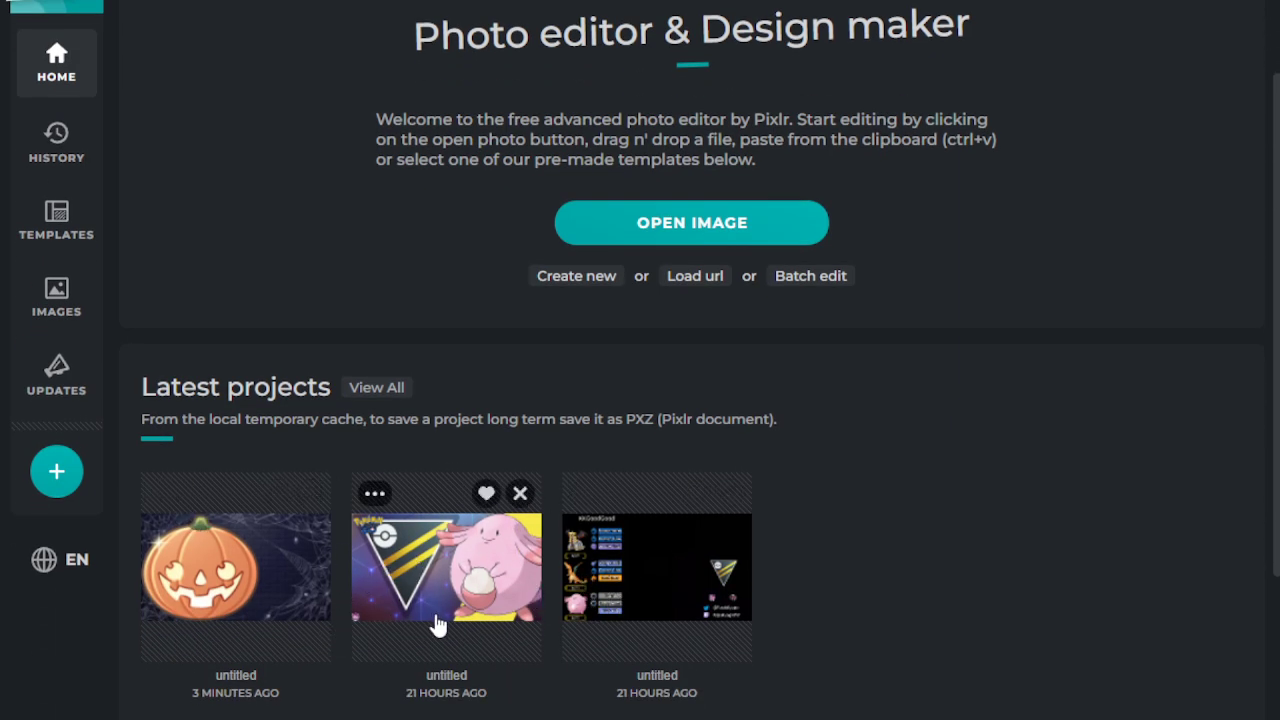
scroll(363, 580, up, 2)
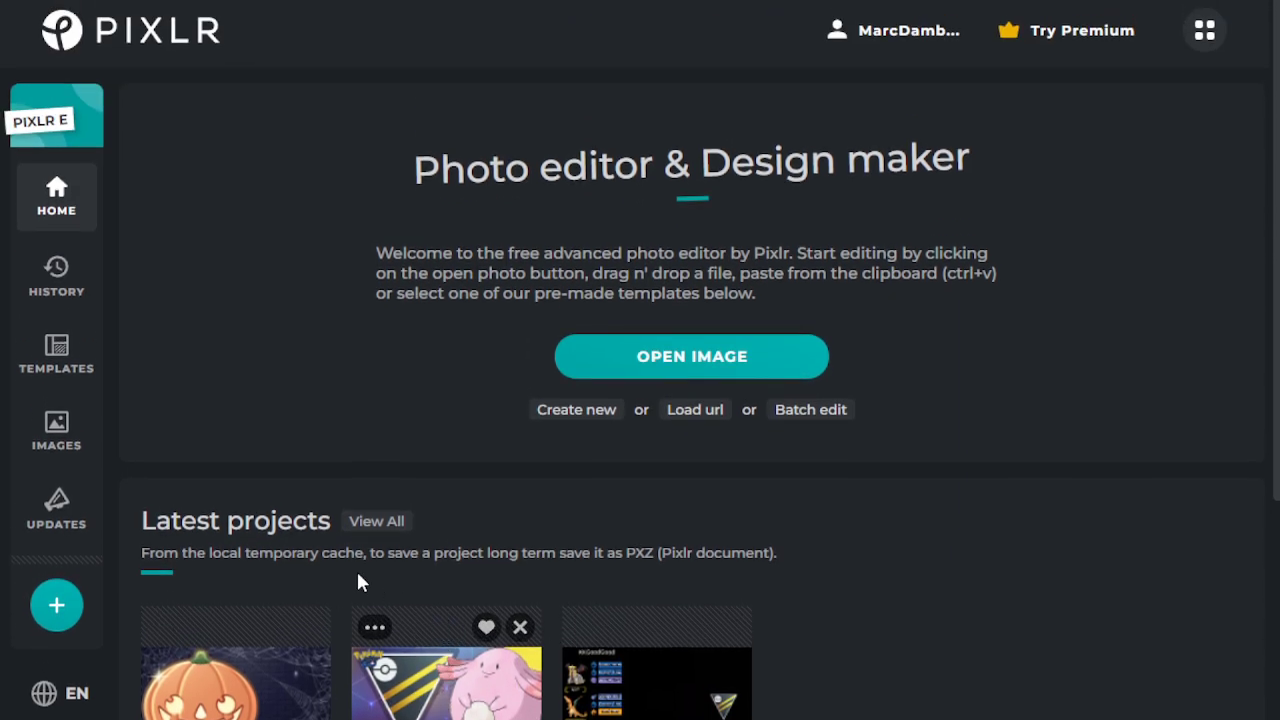
click(578, 418)
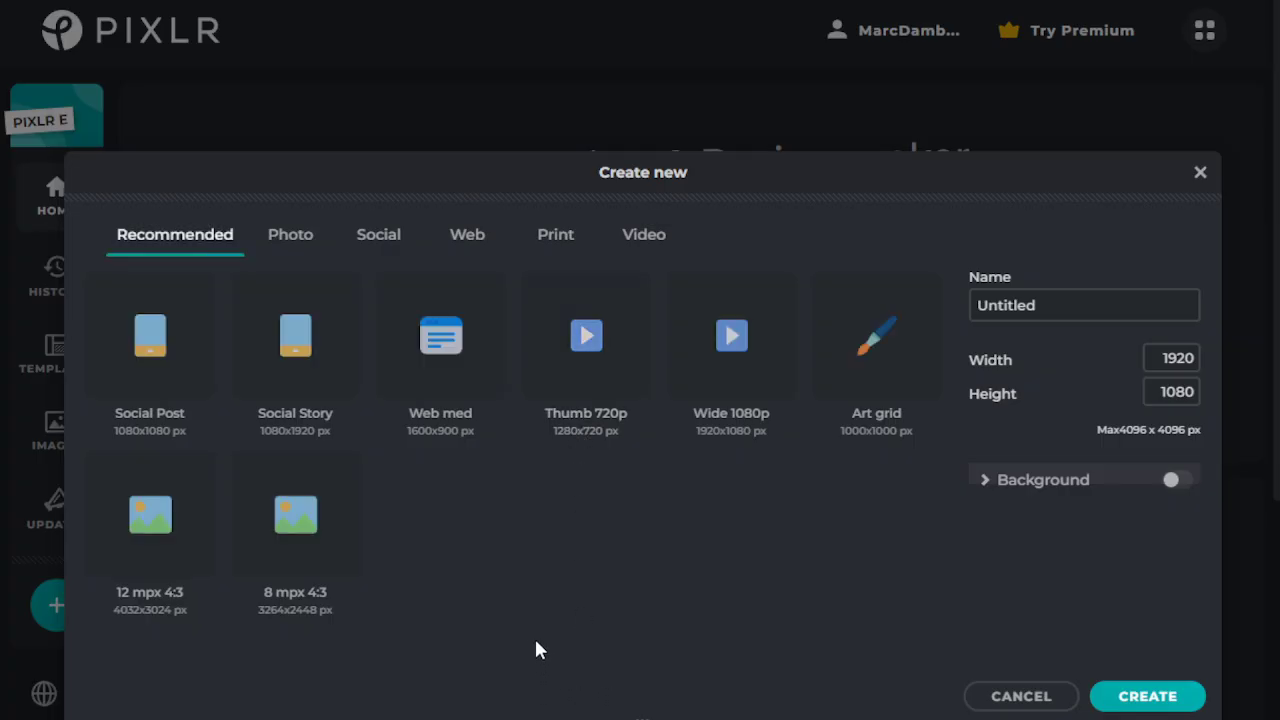
click(586, 355)
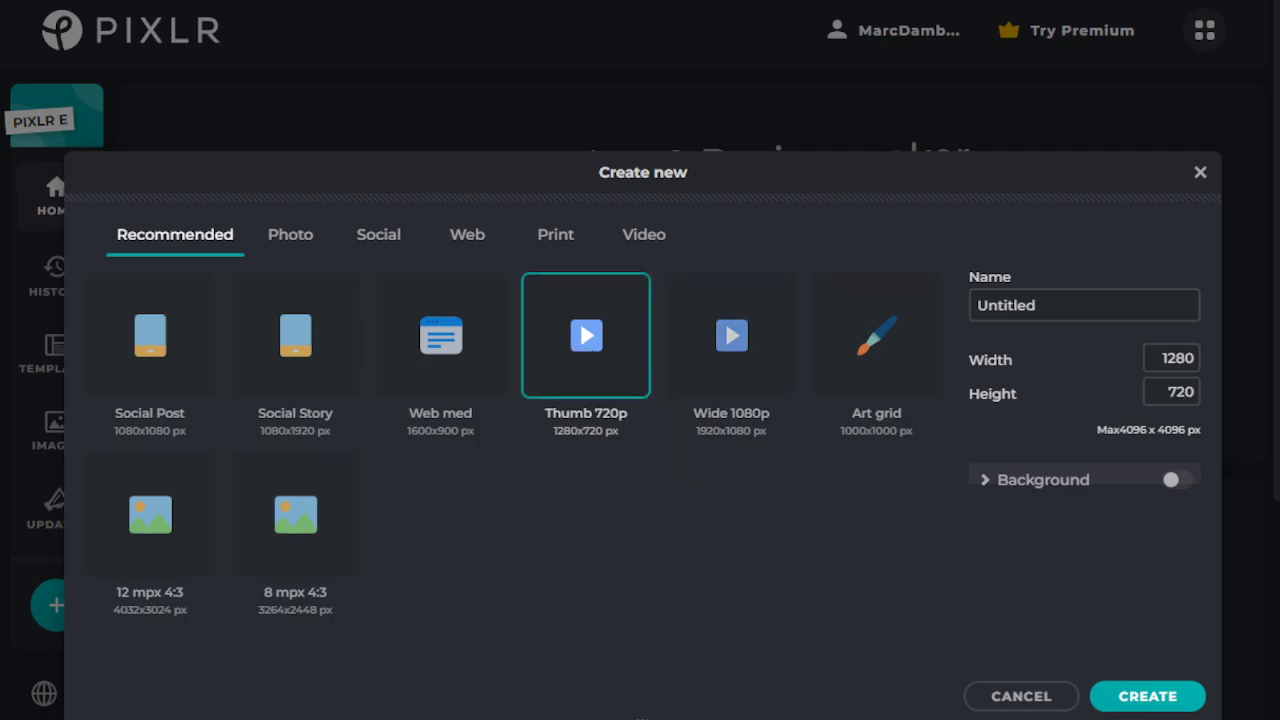
click(1120, 700)
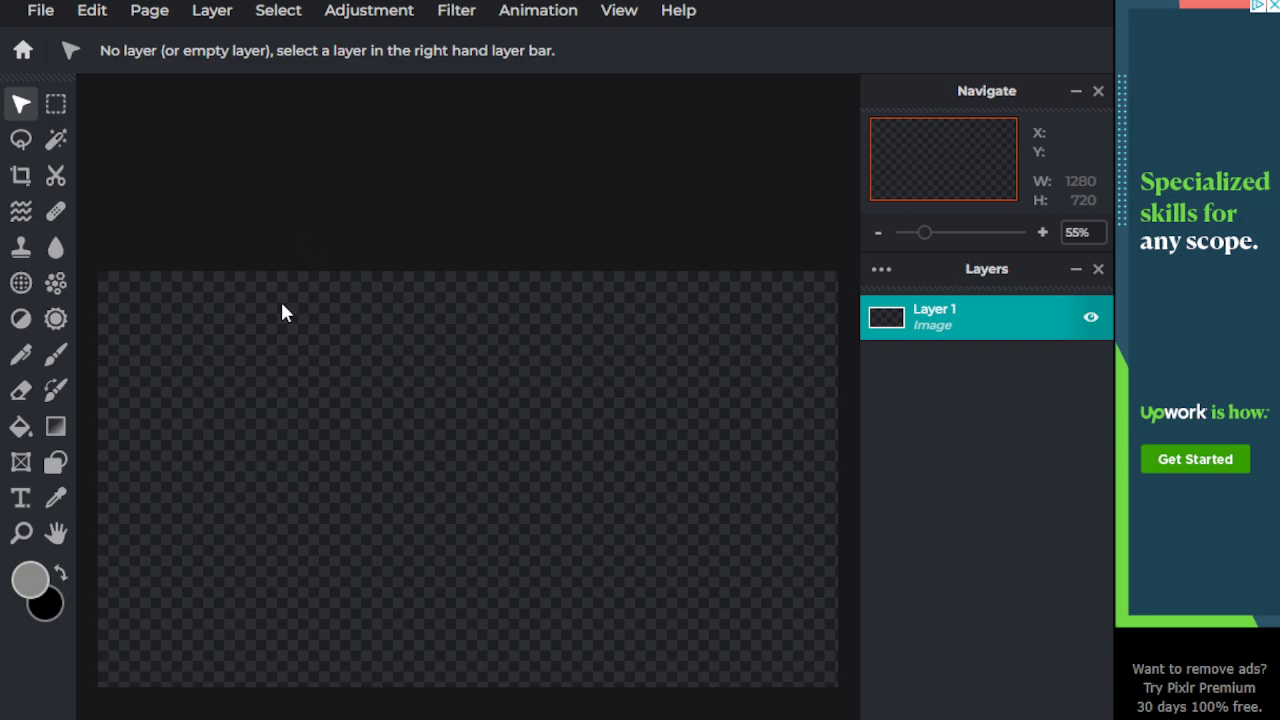
Add Background 2.jpg as an image layer and shrink it to about 1330 × 831 px over the canvas
click(203, 20)
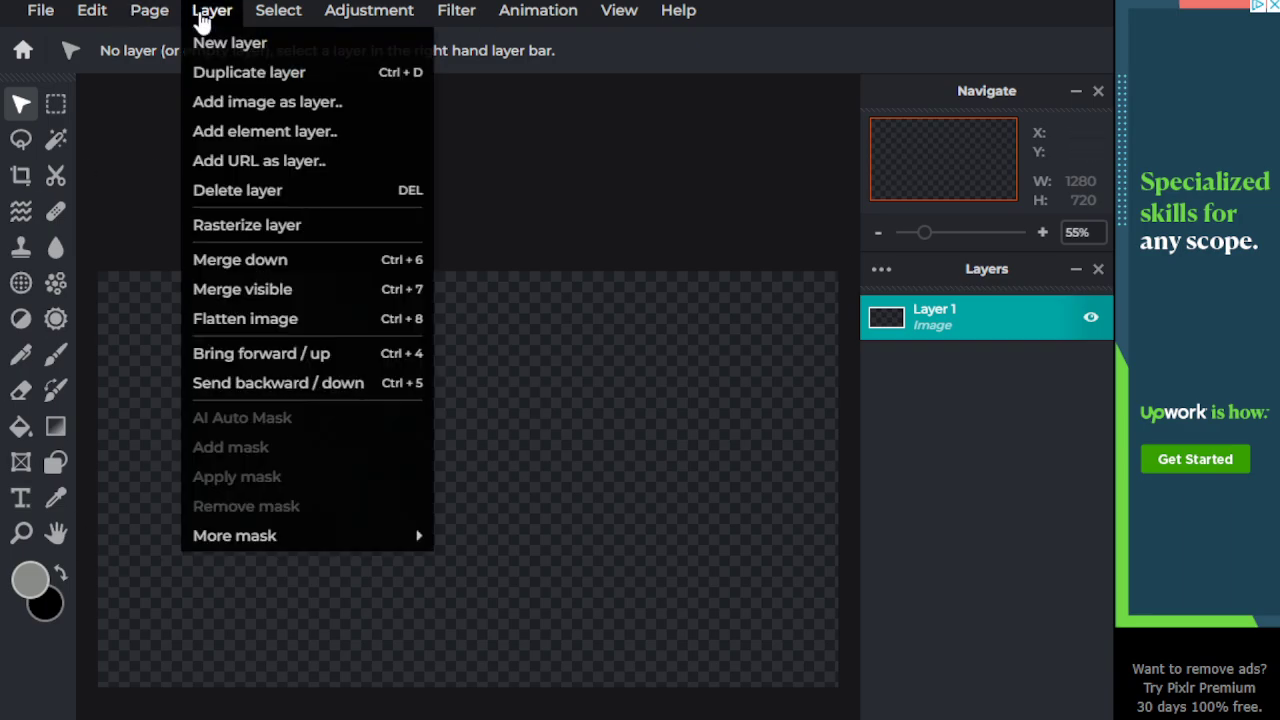
click(229, 110)
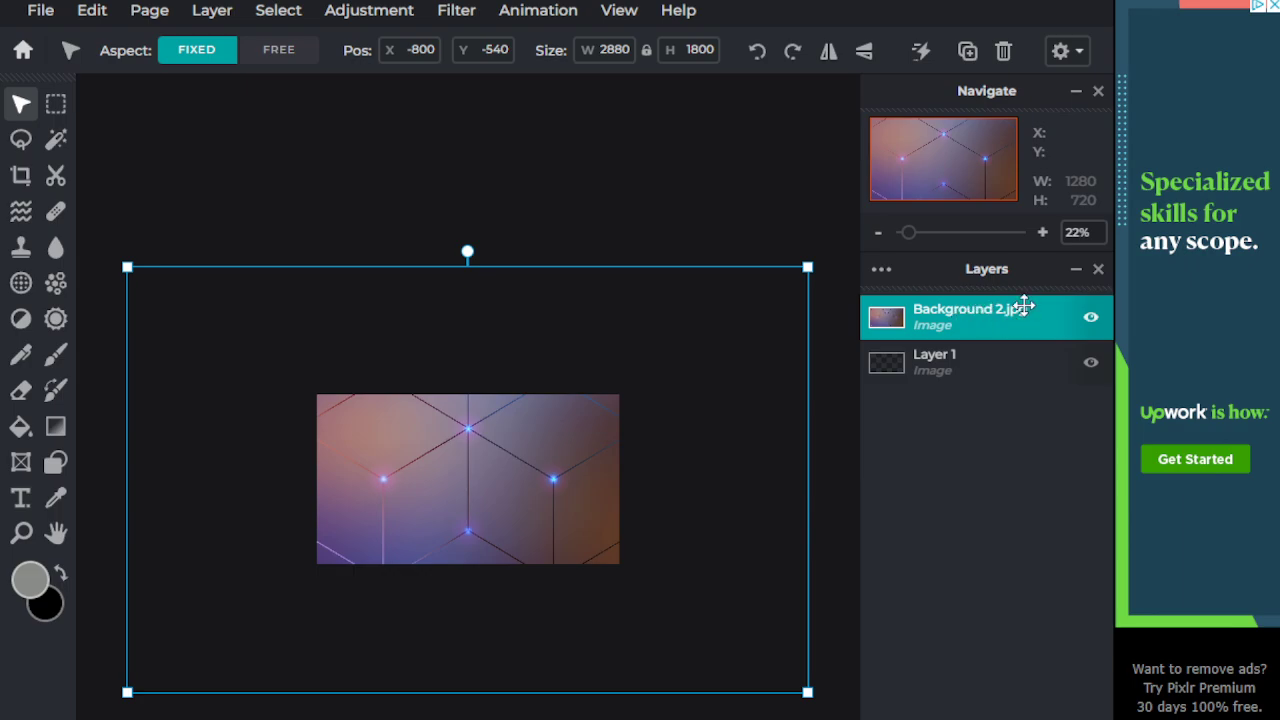
drag(128, 266, 397, 429)
drag(291, 380, 329, 400)
drag(414, 442, 390, 424)
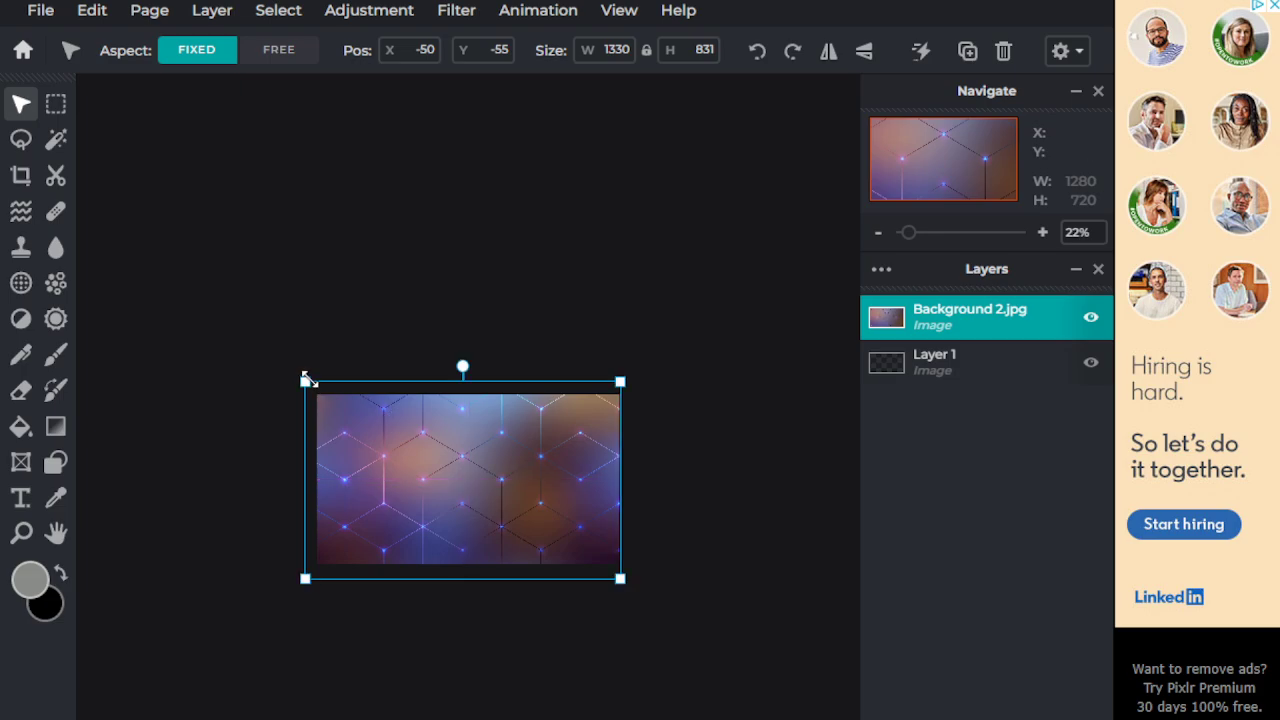
Adjust Background 2.jpg to about 1357 × 848 px so it covers the canvas, and delete the layer
drag(305, 380, 298, 379)
drag(378, 428, 381, 426)
scroll(445, 415, up, 3)
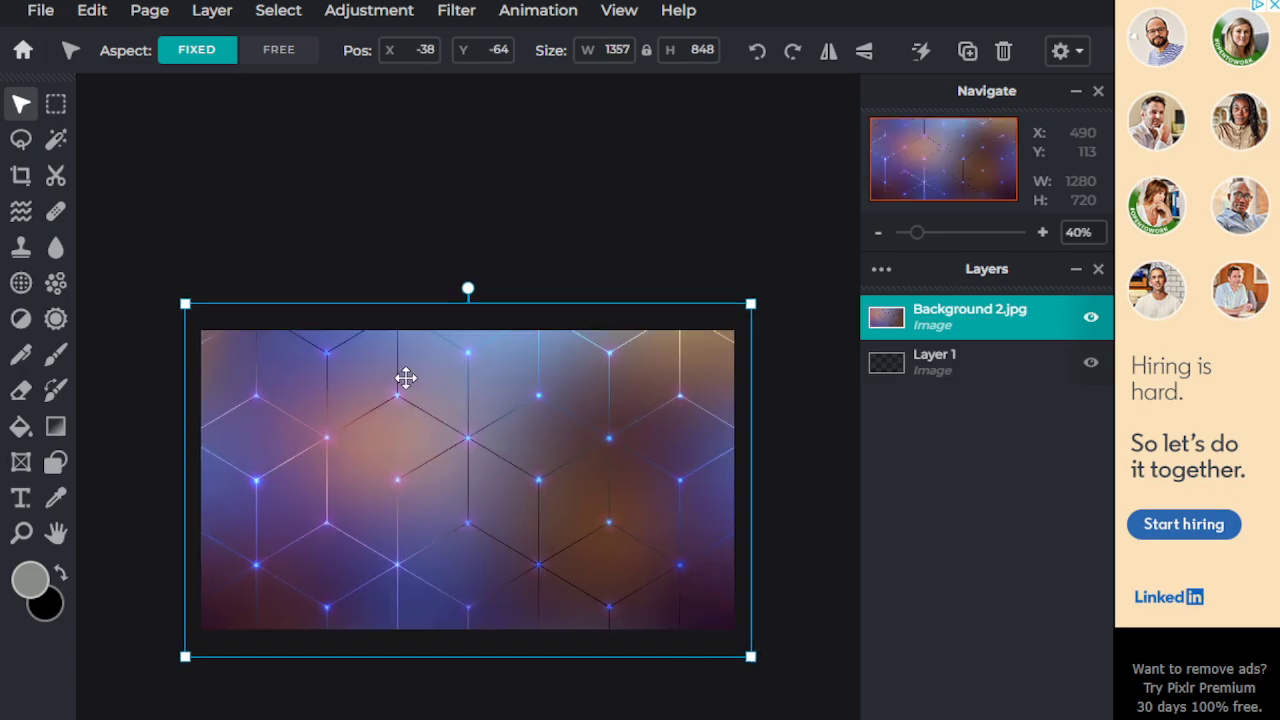
scroll(420, 405, up, 4)
scroll(440, 428, down, 3)
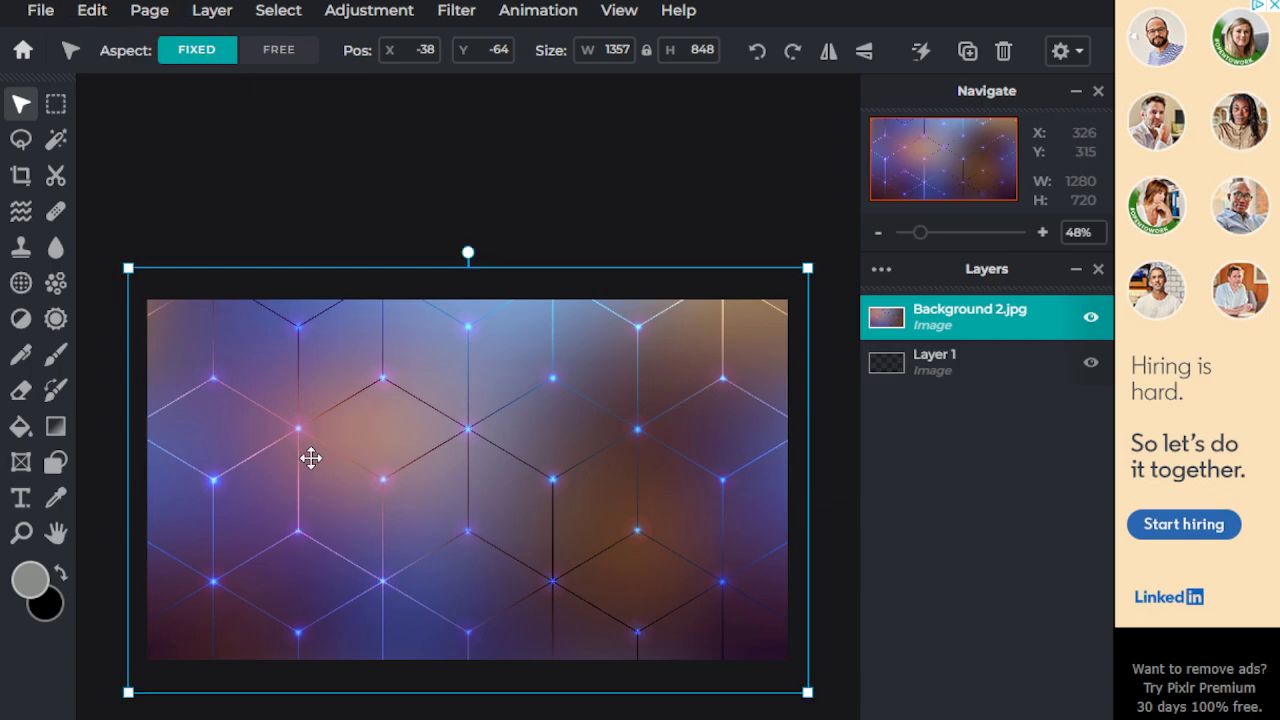
key(Delete)
Add the Spider Background image as a layer and enlarge it proportionally to about 490 × 221 px
click(213, 12)
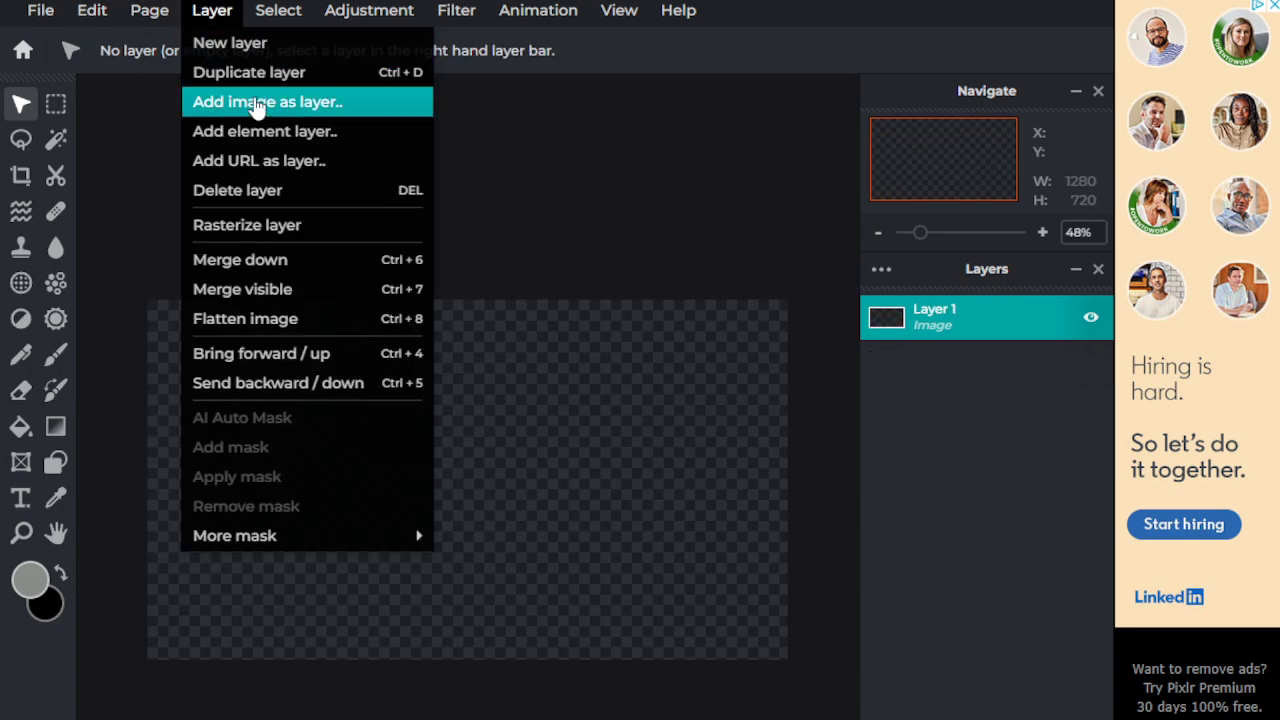
click(257, 102)
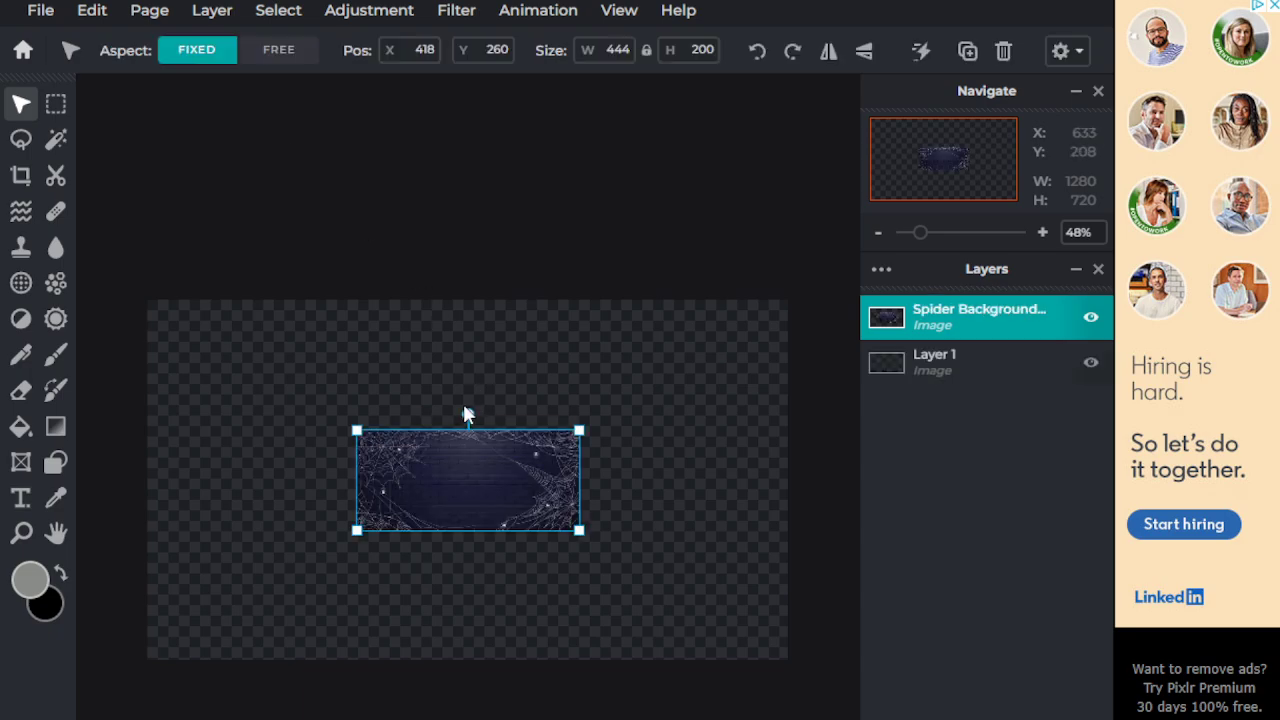
drag(356, 431, 334, 366)
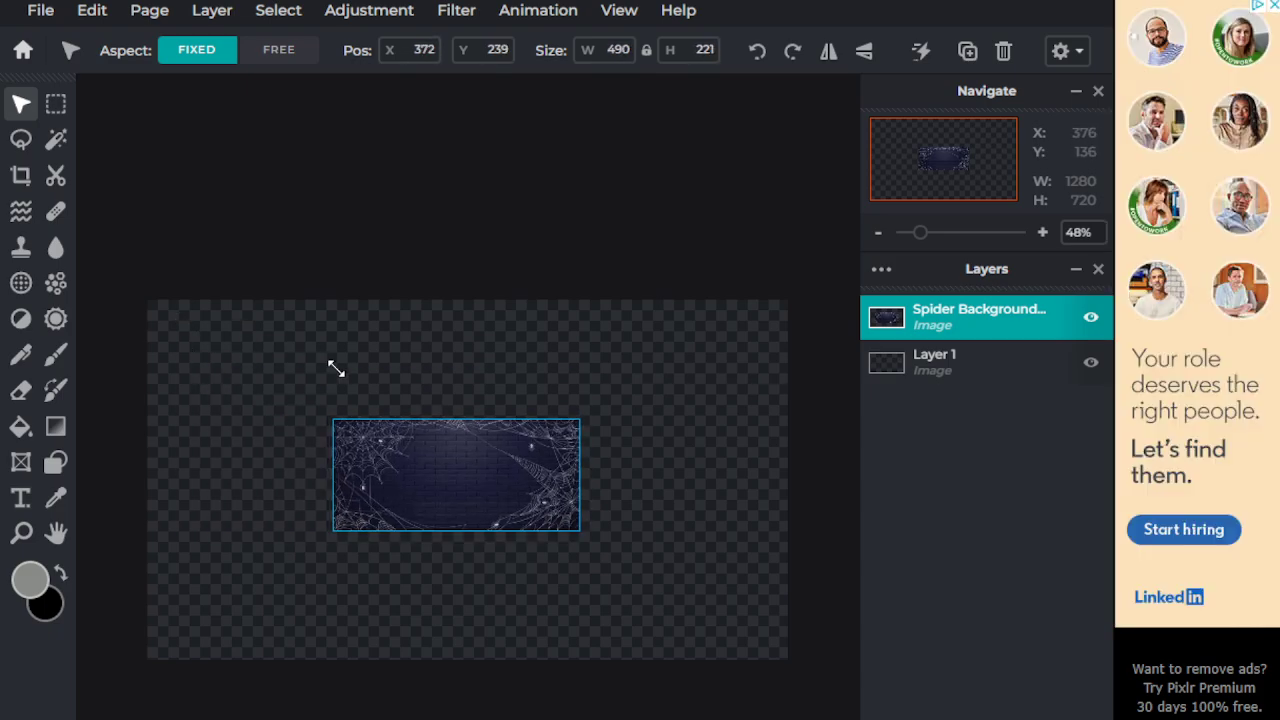
drag(336, 418, 91, 270)
key(ctrl+z)
Stretch the spider web background without fixed proportions to fill the whole 1280 × 720 px canvas, and deselect it
key(shift)
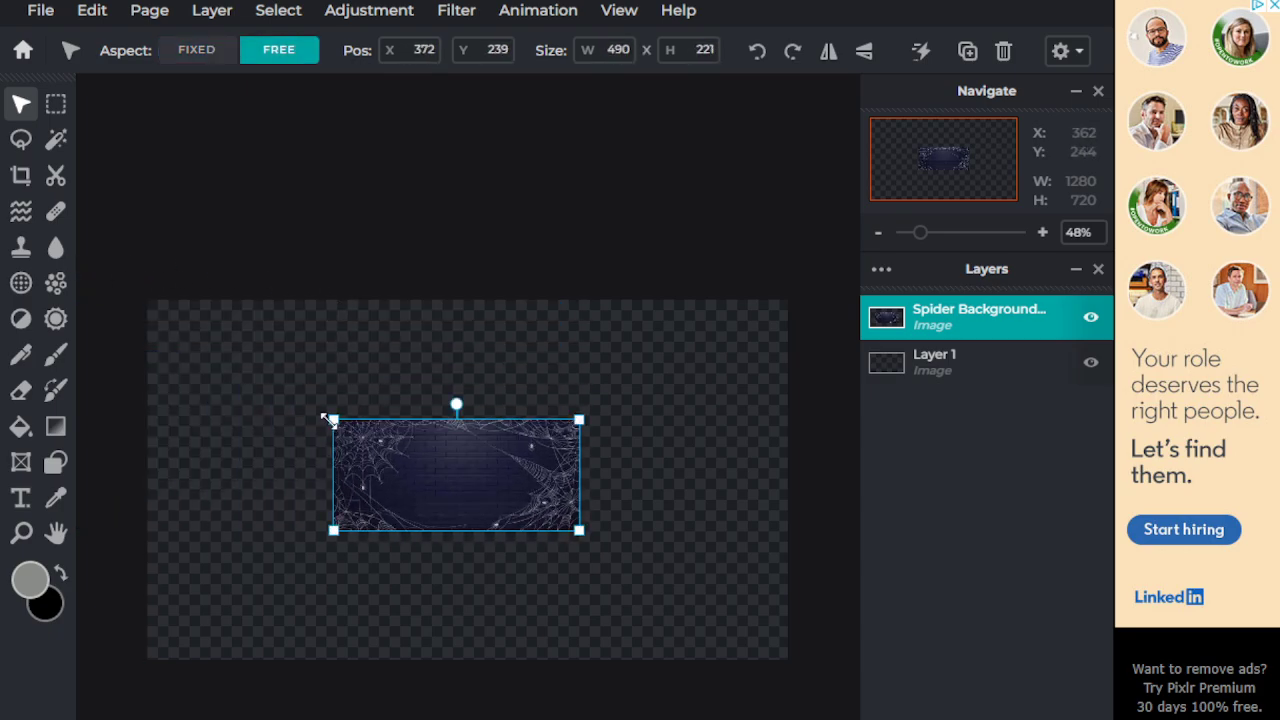
drag(336, 418, 150, 296)
key(shift)
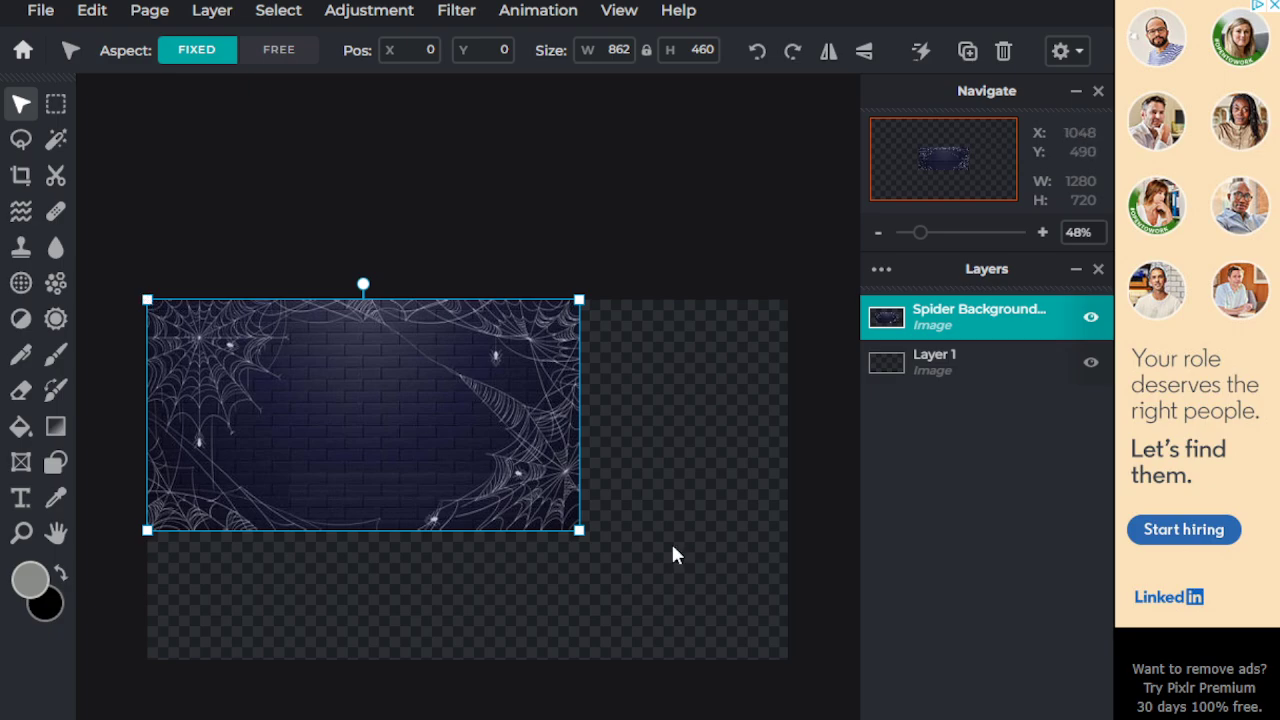
drag(578, 531, 789, 662)
key(shift)
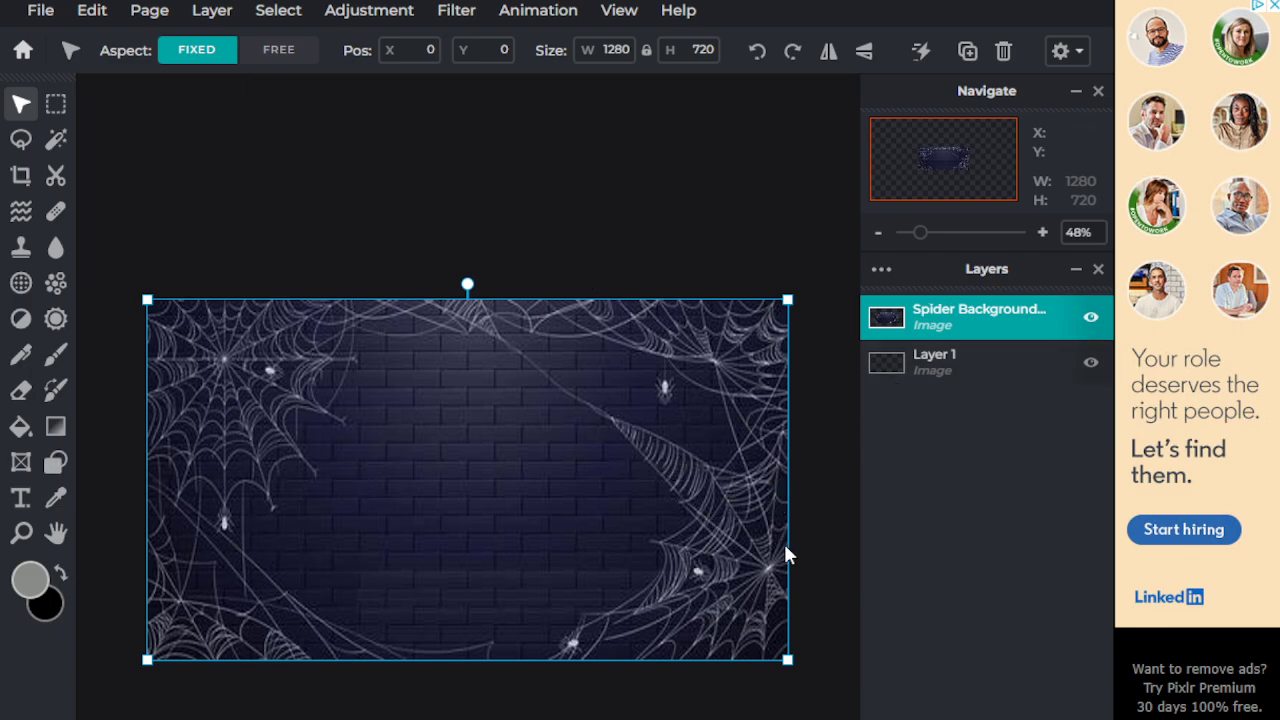
click(399, 224)
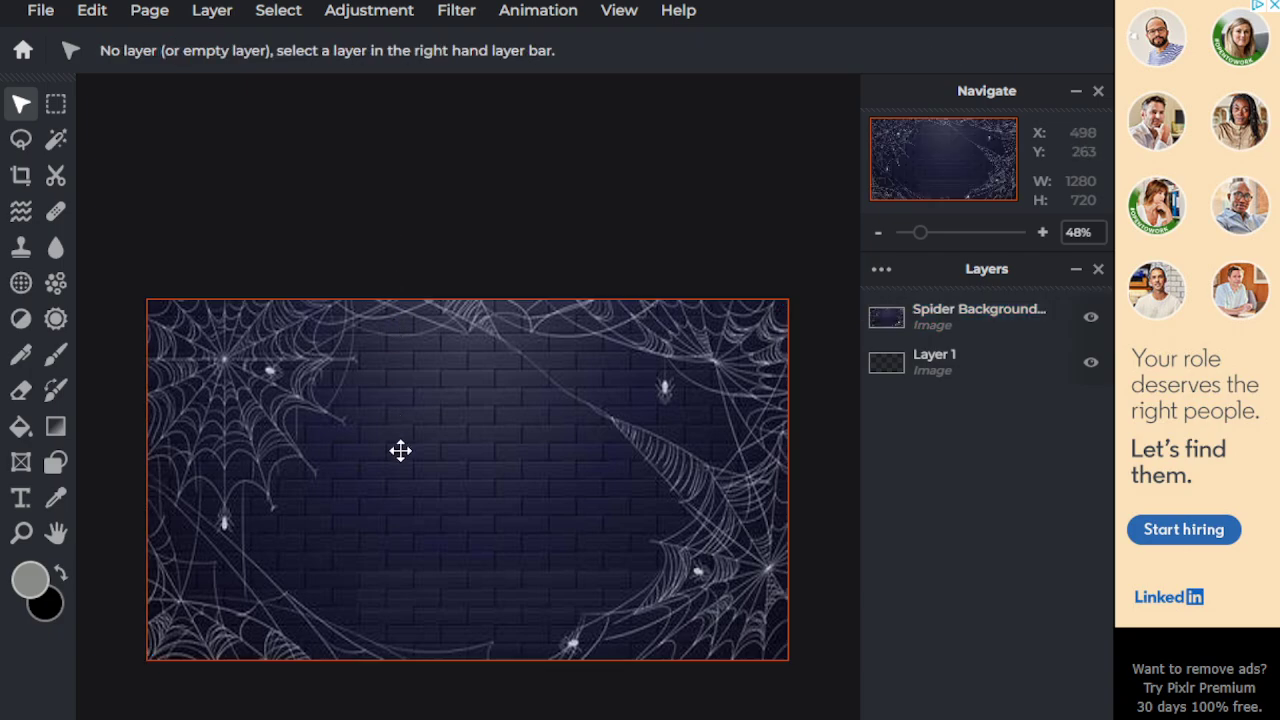
Add Halloween Icon.png as a layer, scaled to about 758 × 758 px on the left half of the canvas
click(216, 12)
click(250, 104)
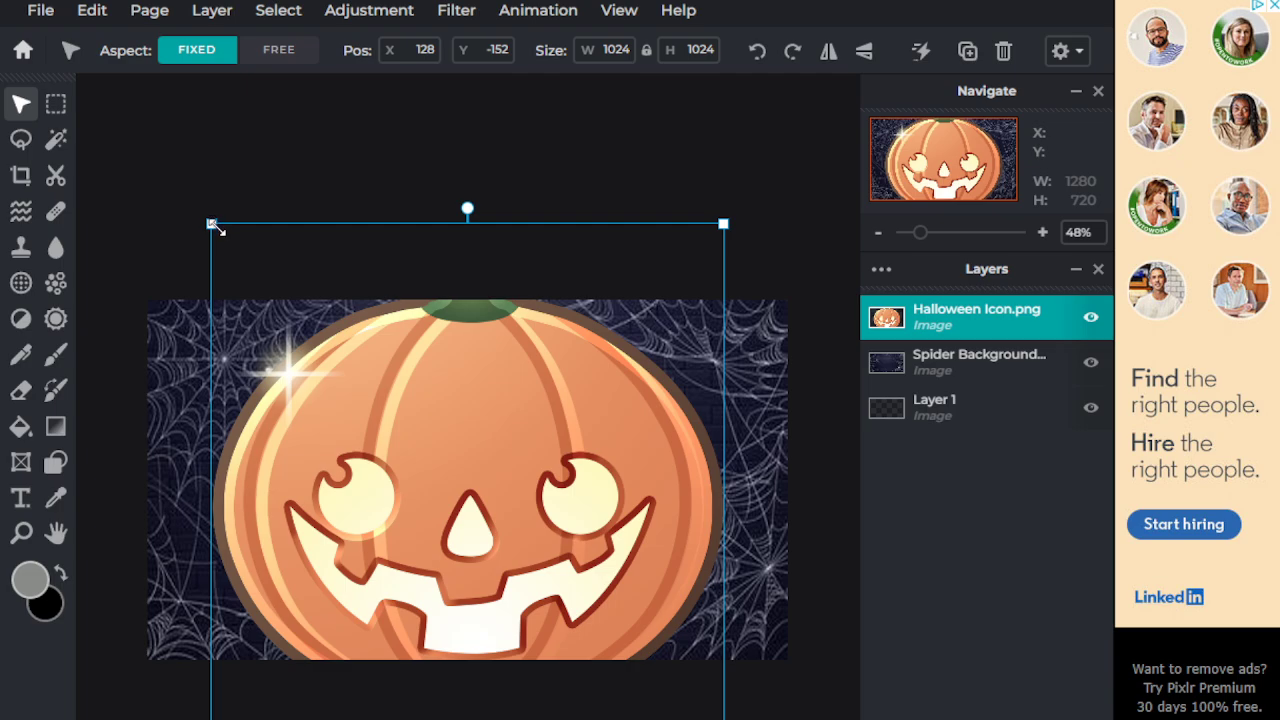
drag(214, 226, 365, 319)
drag(549, 608, 309, 492)
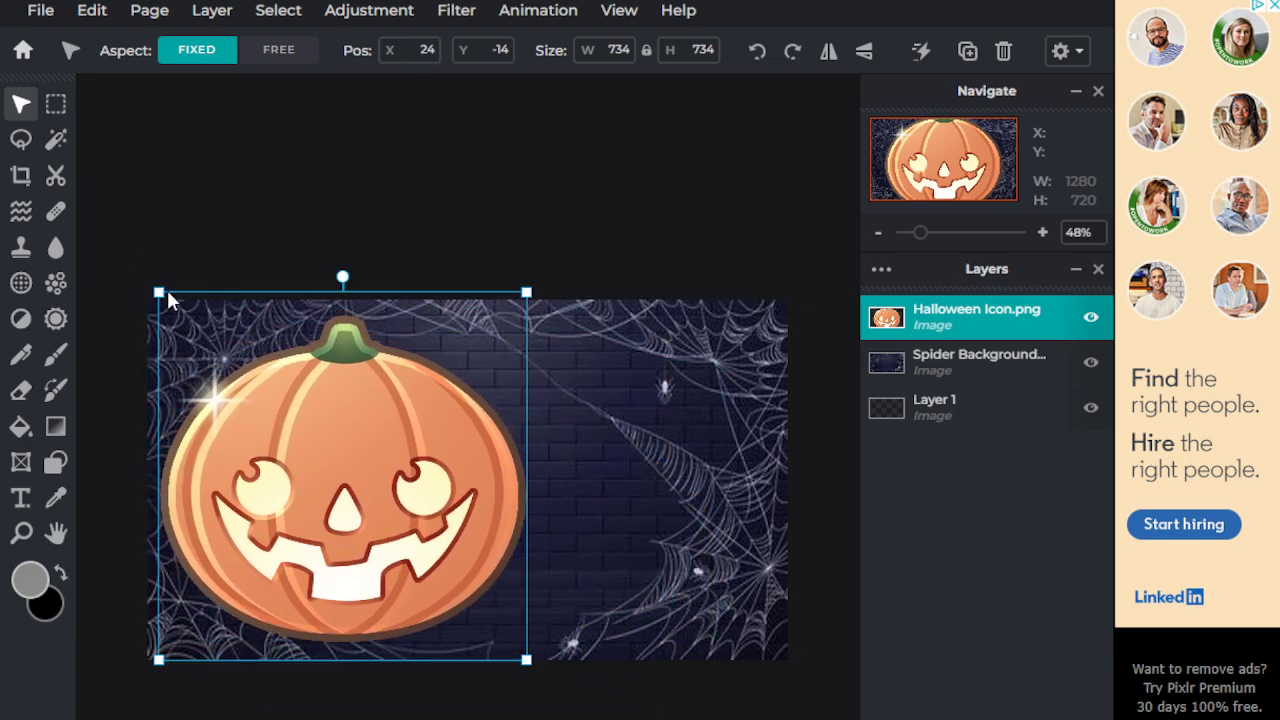
drag(160, 291, 149, 286)
drag(245, 364, 256, 369)
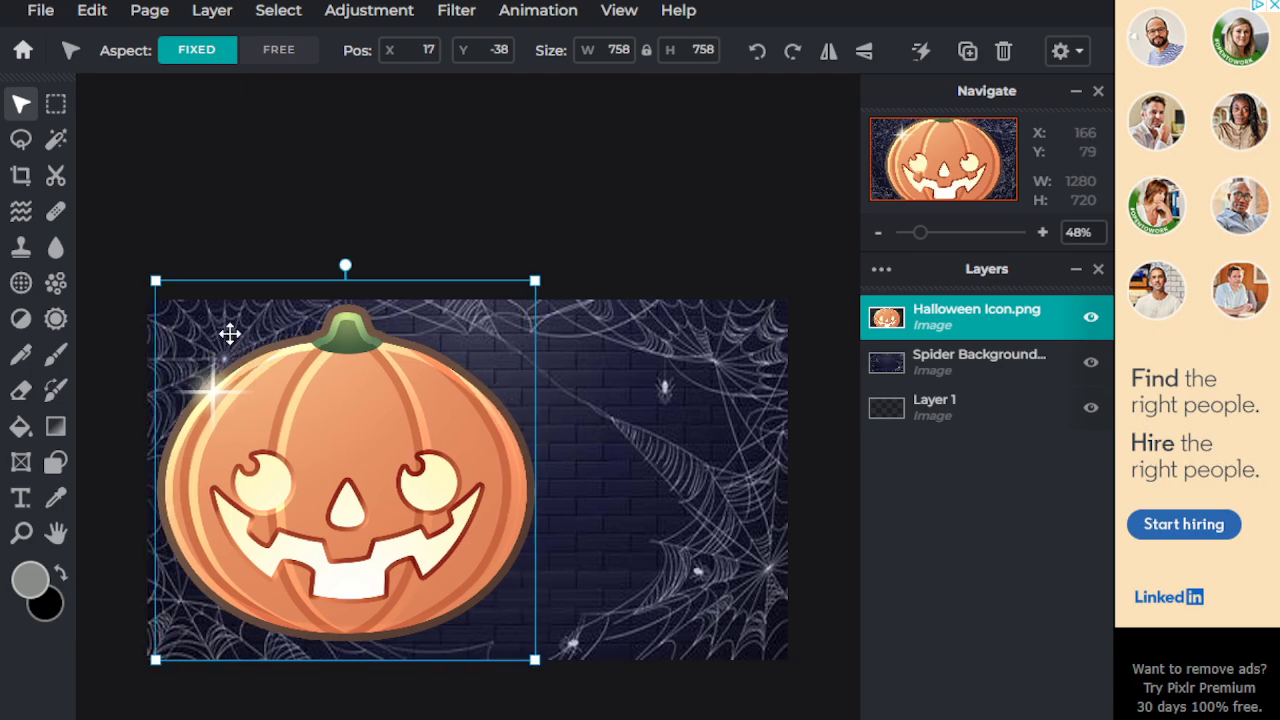
click(297, 185)
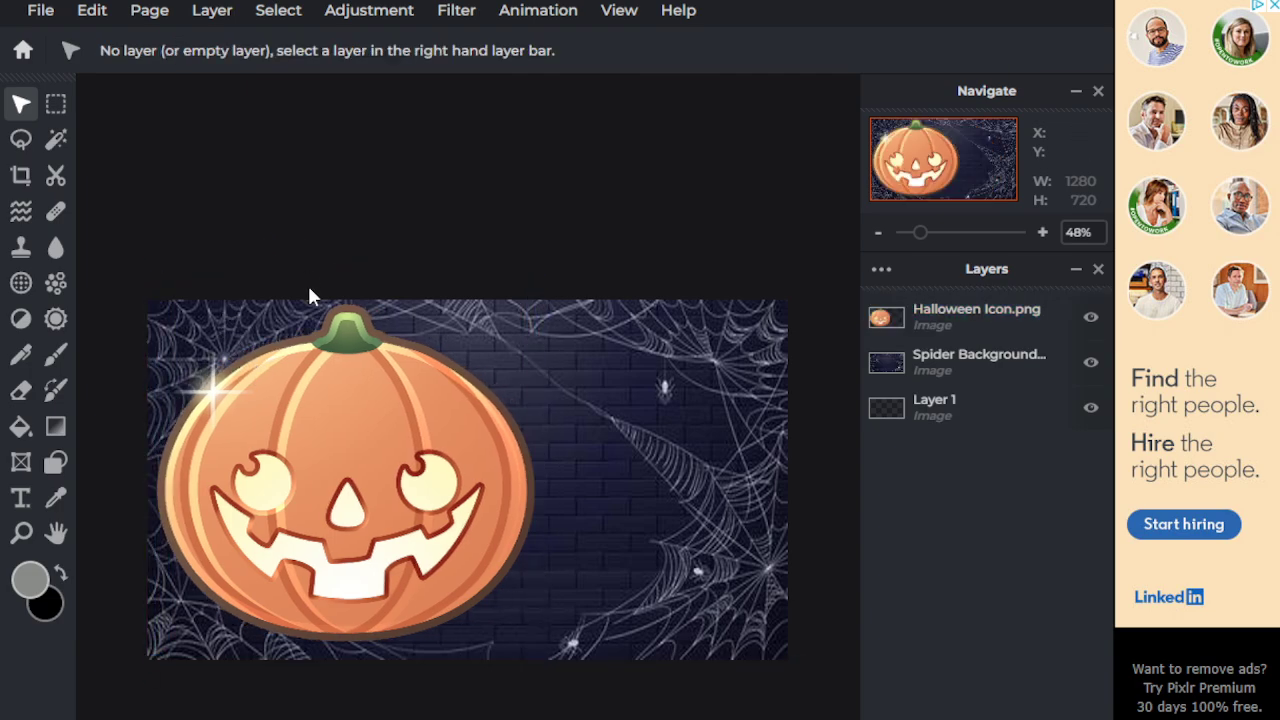
Enlarge the pumpkin slightly to about 775 × 775 px and nudge it to fit the canvas height
click(359, 535)
drag(537, 278, 543, 271)
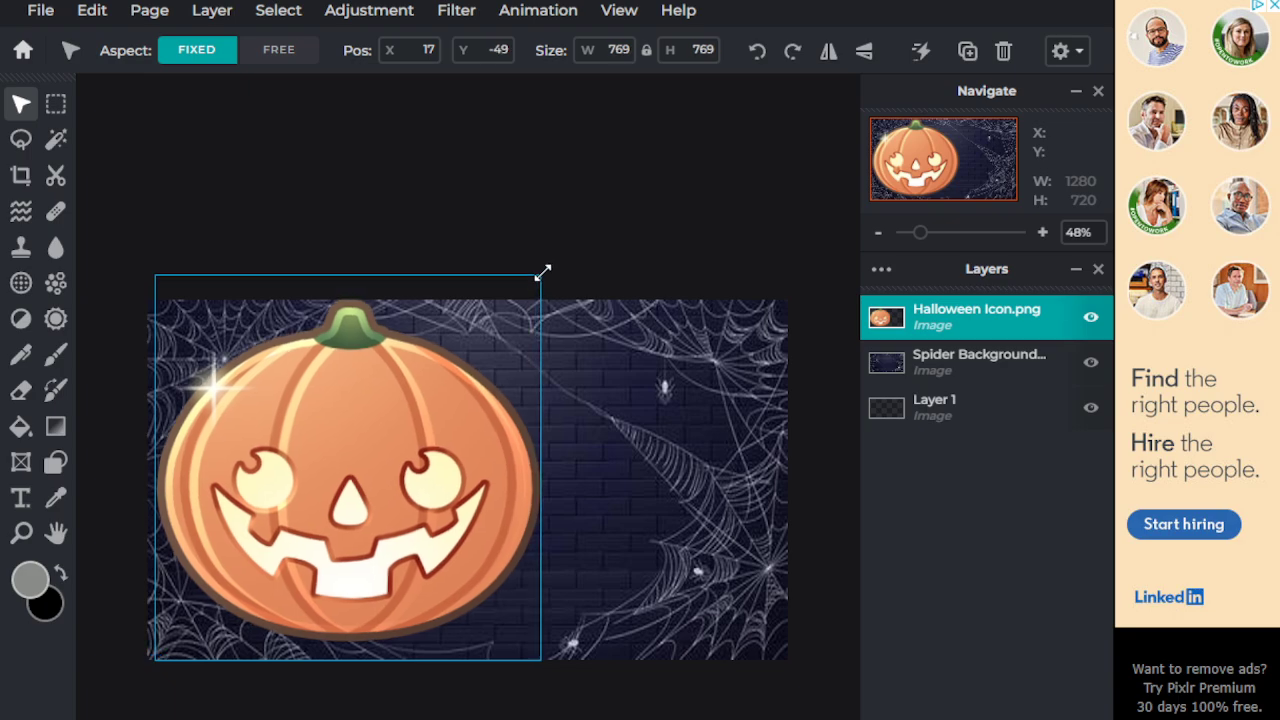
drag(418, 420, 413, 428)
scroll(375, 450, up, 2)
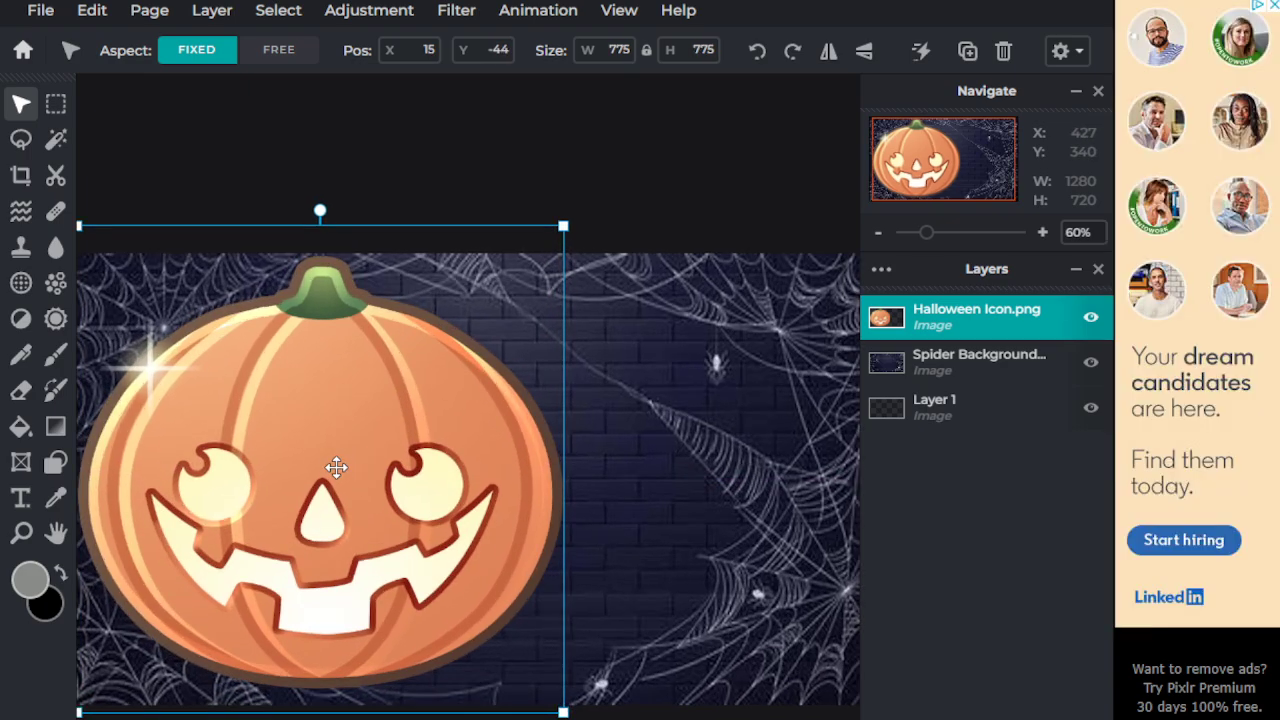
drag(336, 467, 337, 474)
click(360, 113)
scroll(351, 200, down, 3)
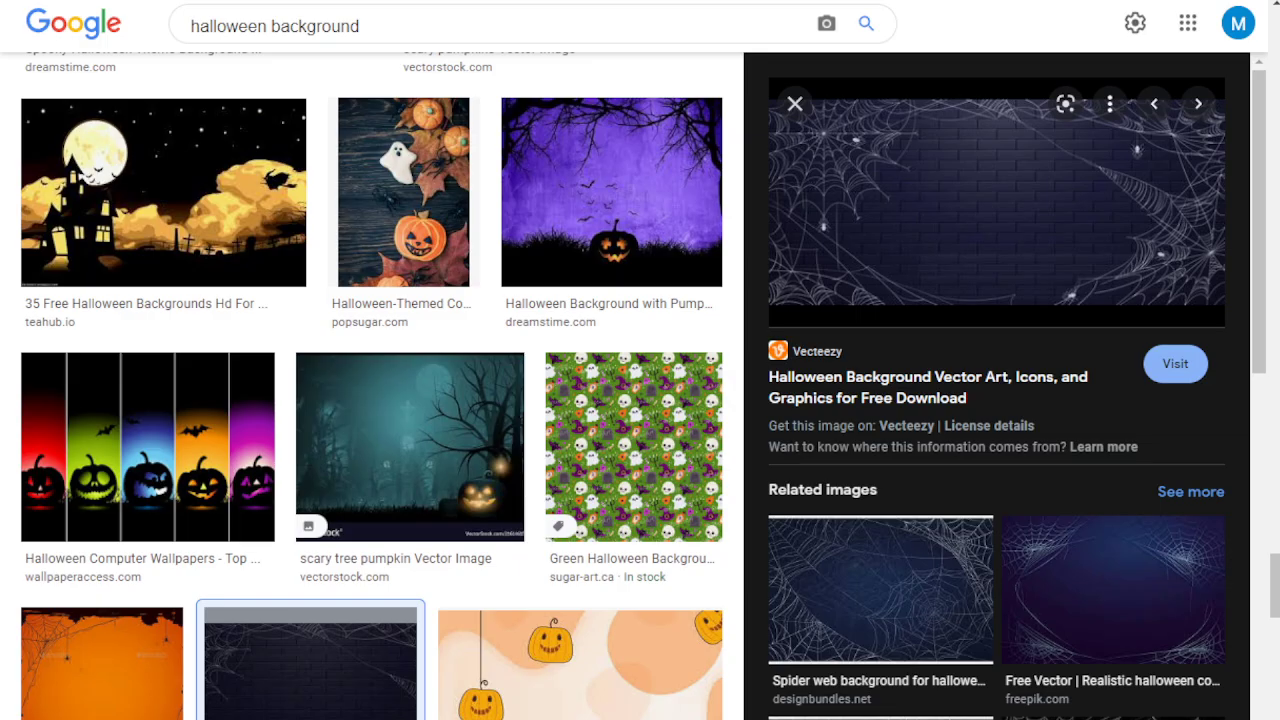
Switch to Google Images and search for "white background"
scroll(300, 71, up, 5)
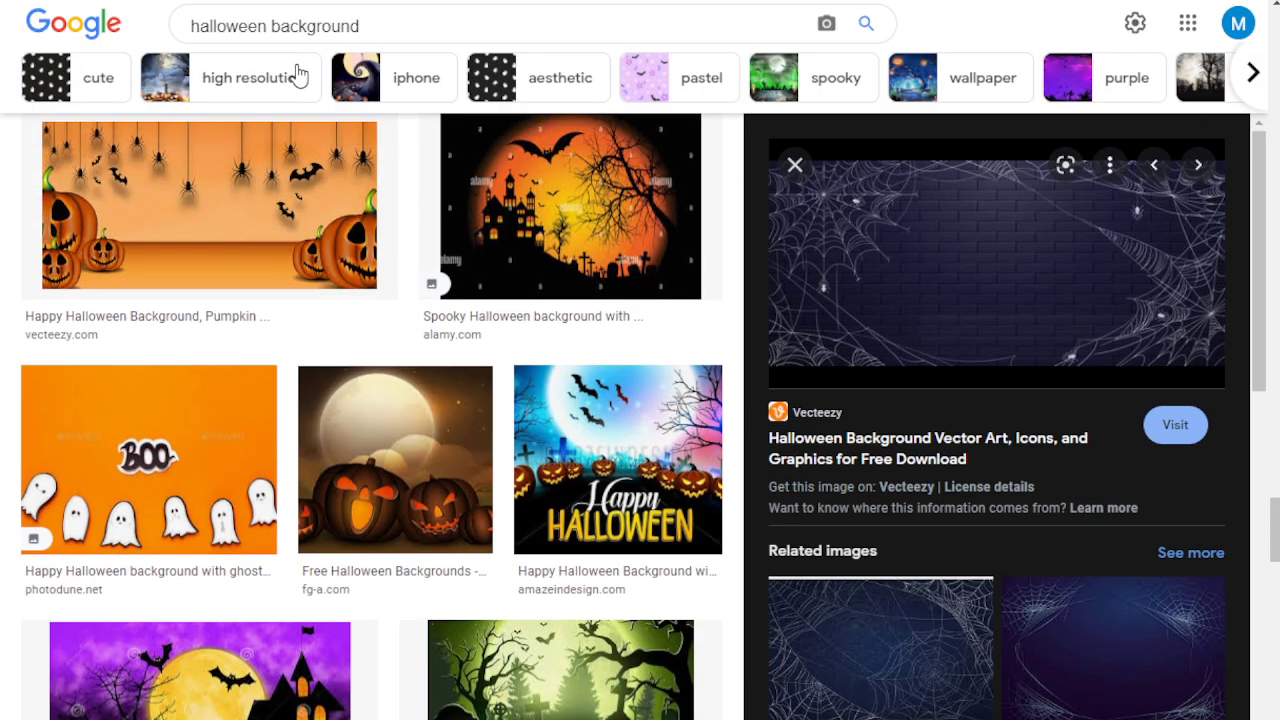
triple_click(415, 25)
text(white backgr)
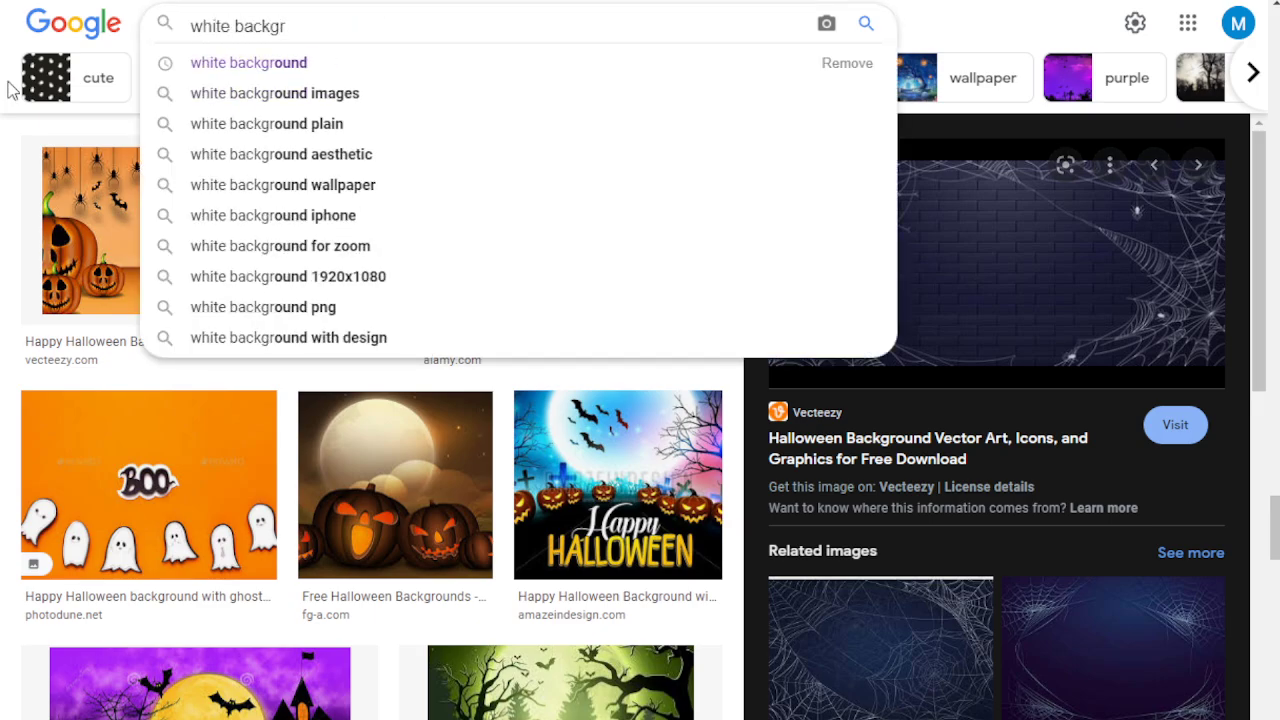
text(ound)
key(Return)
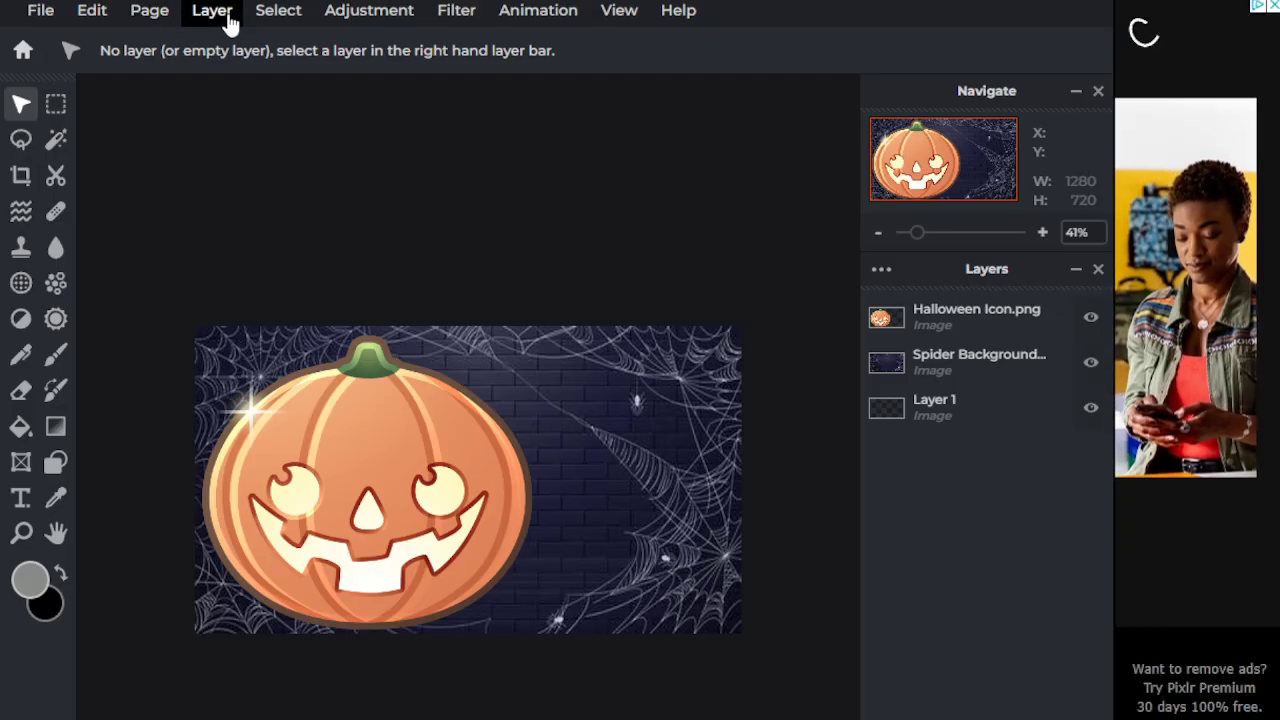
Back in Pixlr E, add the Black Background image as a layer, scaled to about 620 × 349 px over the canvas's right half
click(222, 12)
click(255, 104)
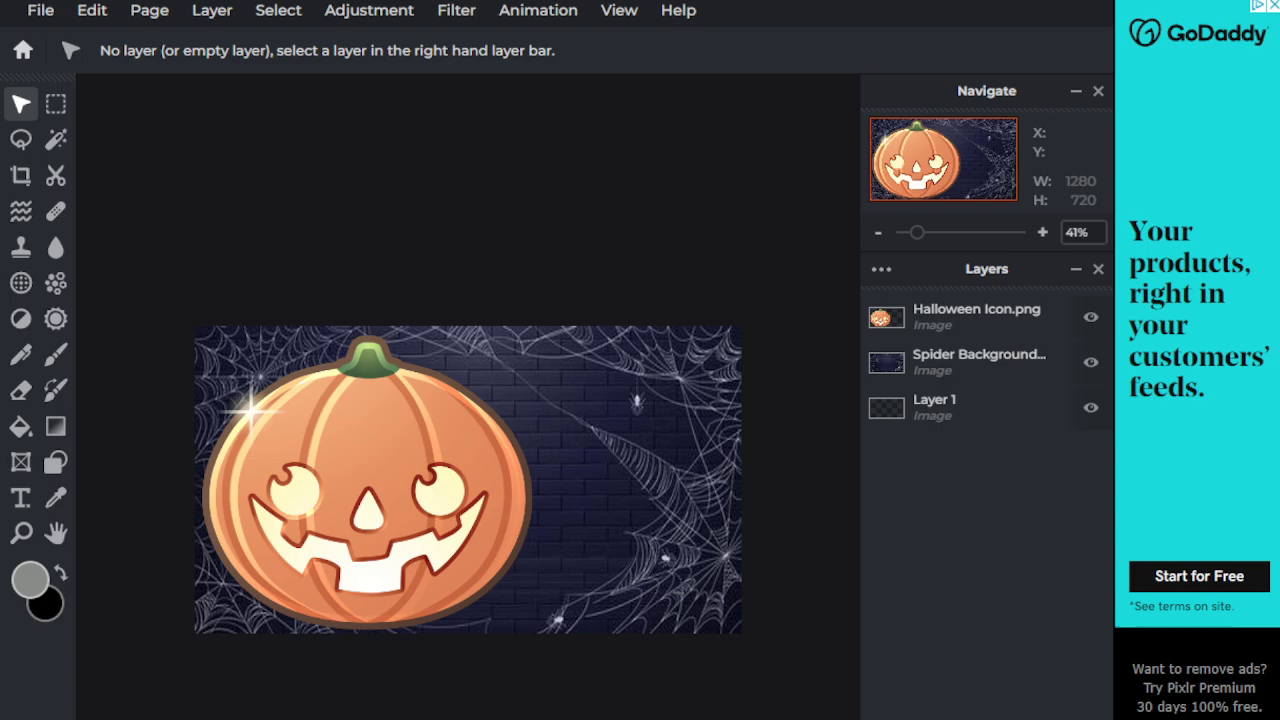
drag(371, 267, 514, 267)
drag(273, 228, 604, 392)
drag(639, 490, 260, 360)
drag(200, 277, 425, 409)
drag(596, 446, 629, 443)
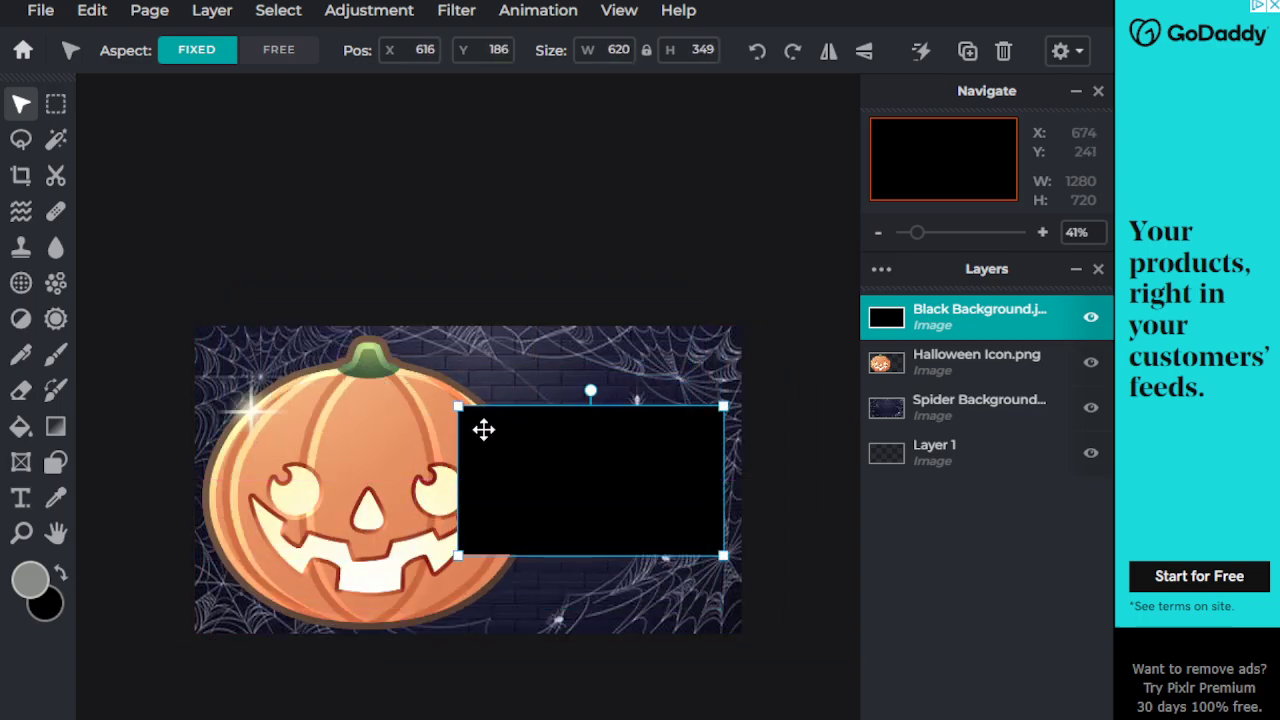
Flatten the black rectangle freely into a bar of about 552 × 167 px and move it up beside the pumpkin
drag(458, 406, 493, 489)
key(shift)
drag(603, 512, 603, 438)
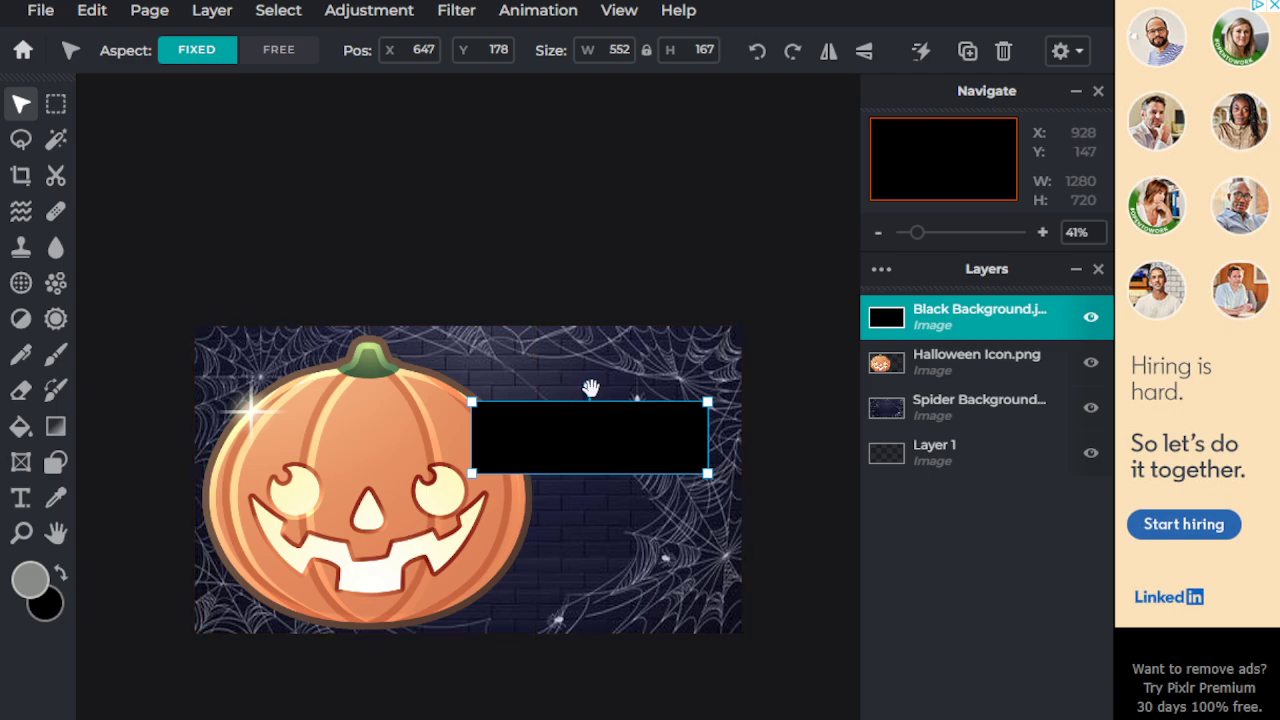
Rotate the black bar into a steep diagonal, enlarge it to about 996 × 302 px and position it right of the pumpkin, spanning the canvas height
drag(591, 386, 514, 409)
drag(594, 440, 668, 491)
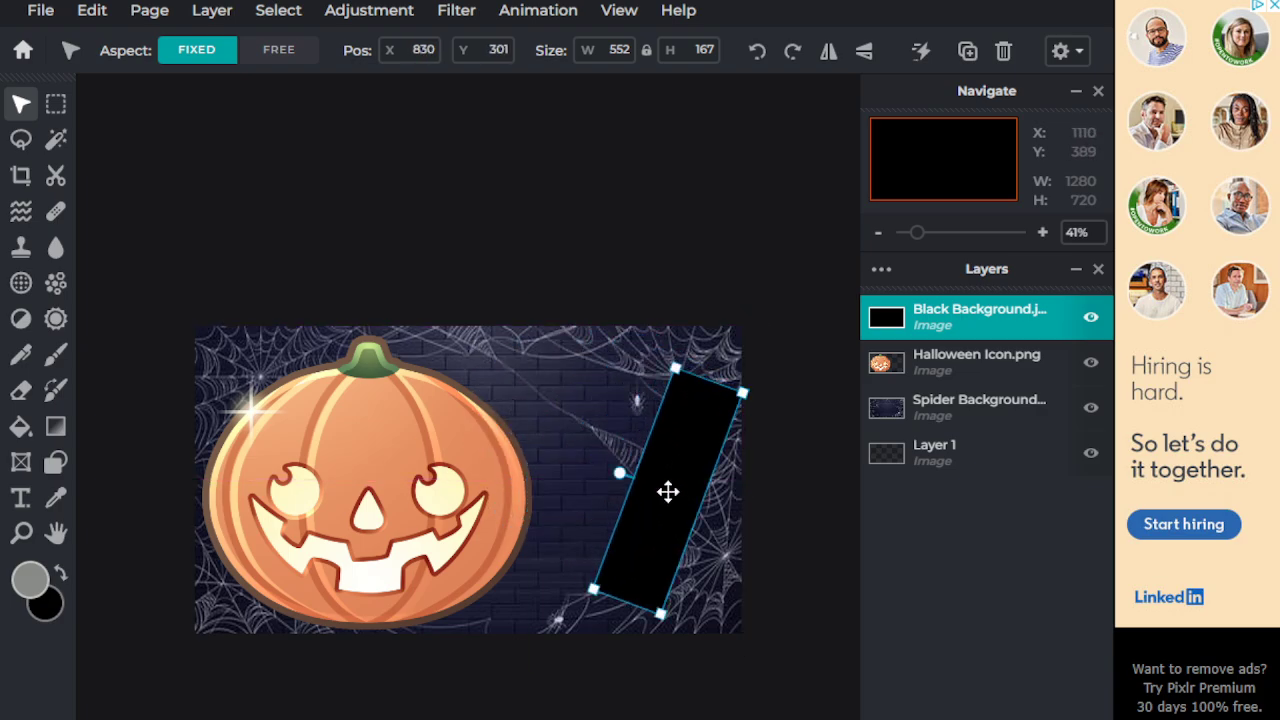
drag(674, 366, 660, 282)
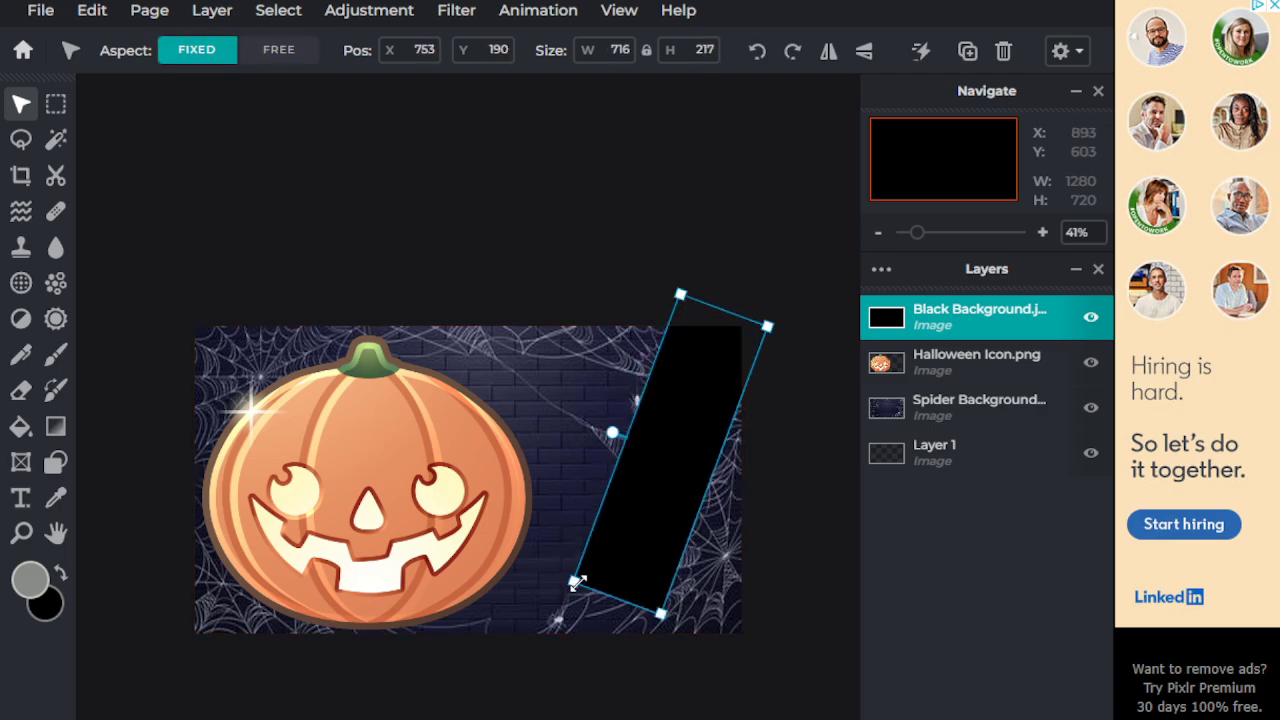
drag(571, 586, 486, 678)
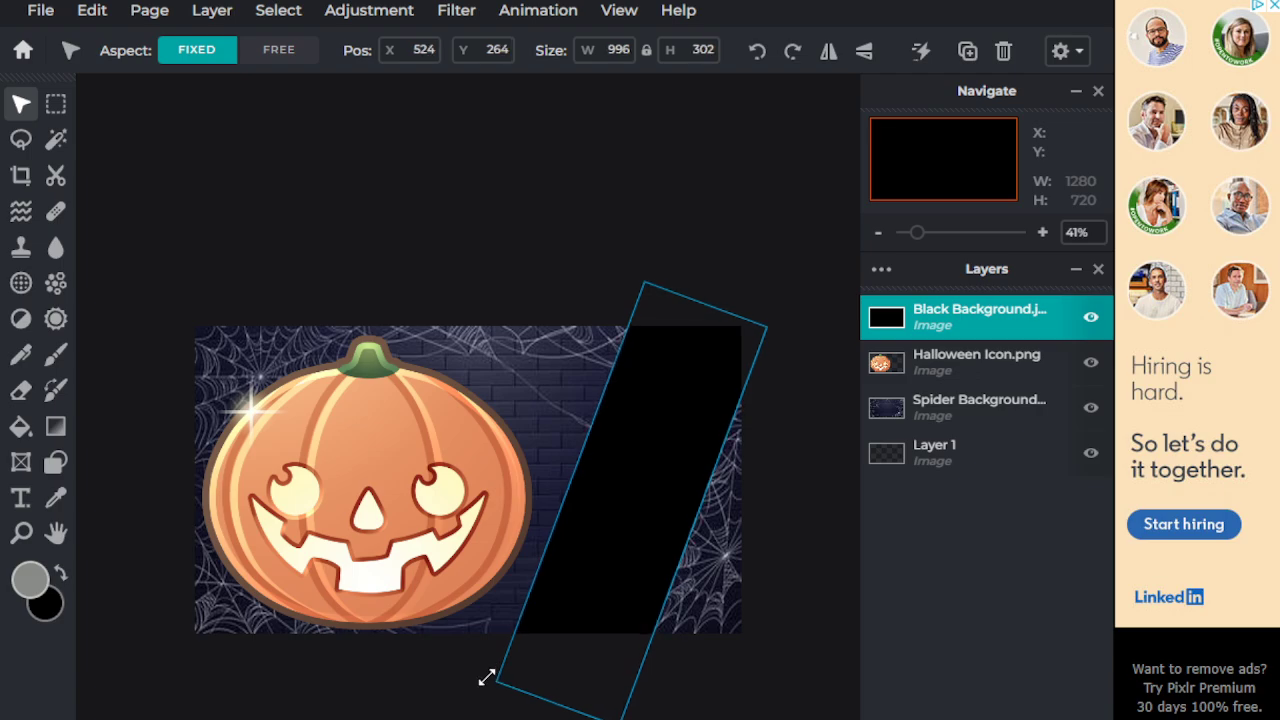
click(517, 262)
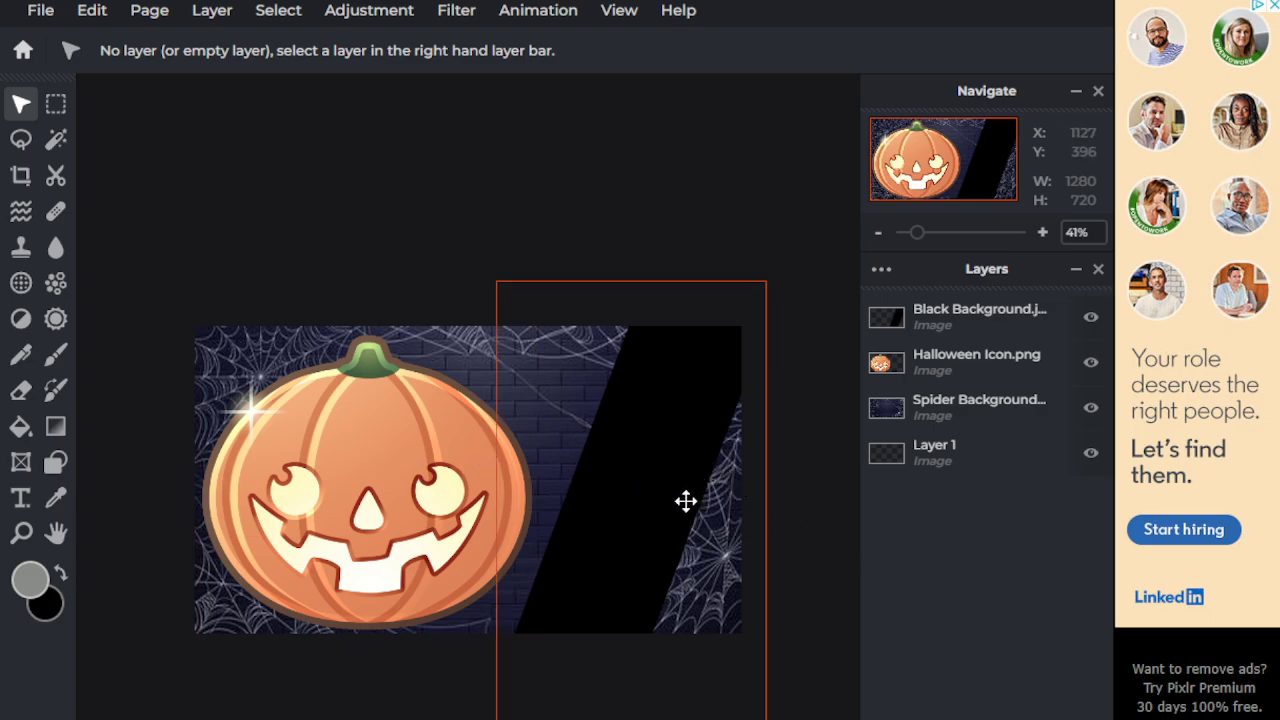
scroll(683, 538, up, 1)
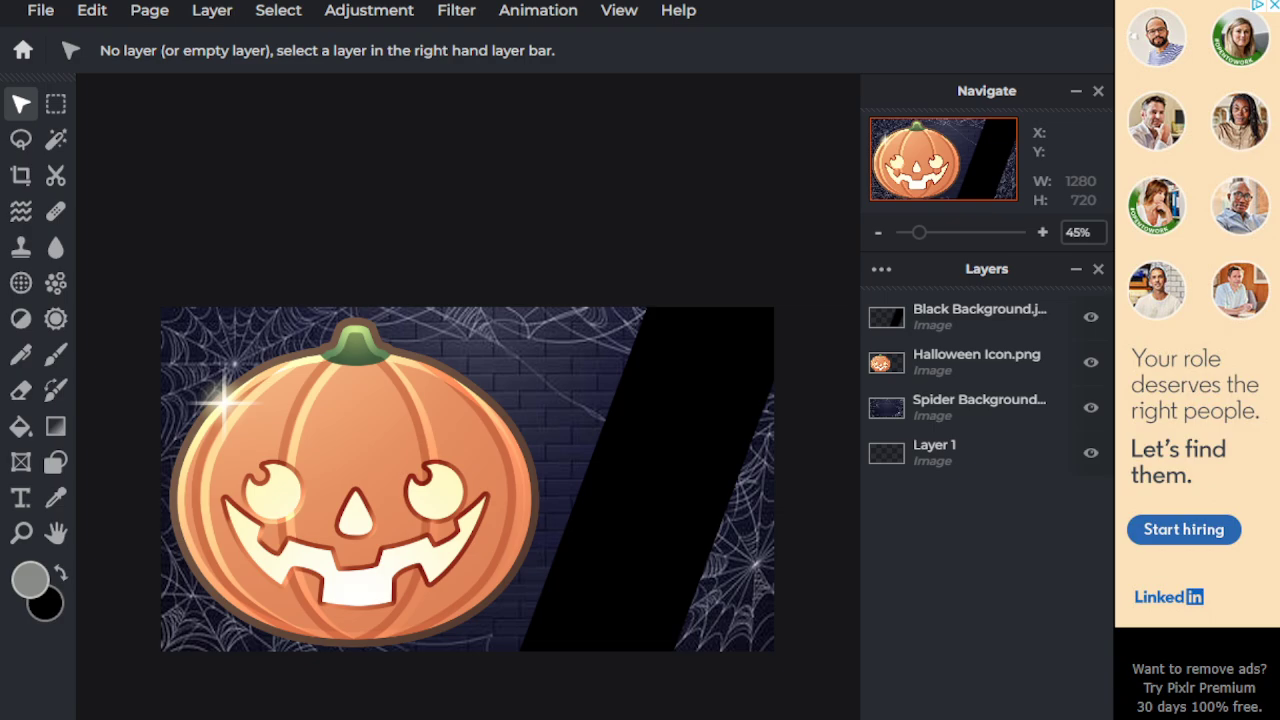
Sample several colours from the artwork with the colour picker, finishing with the light orange of the pumpkin's upper body as main colour
click(56, 498)
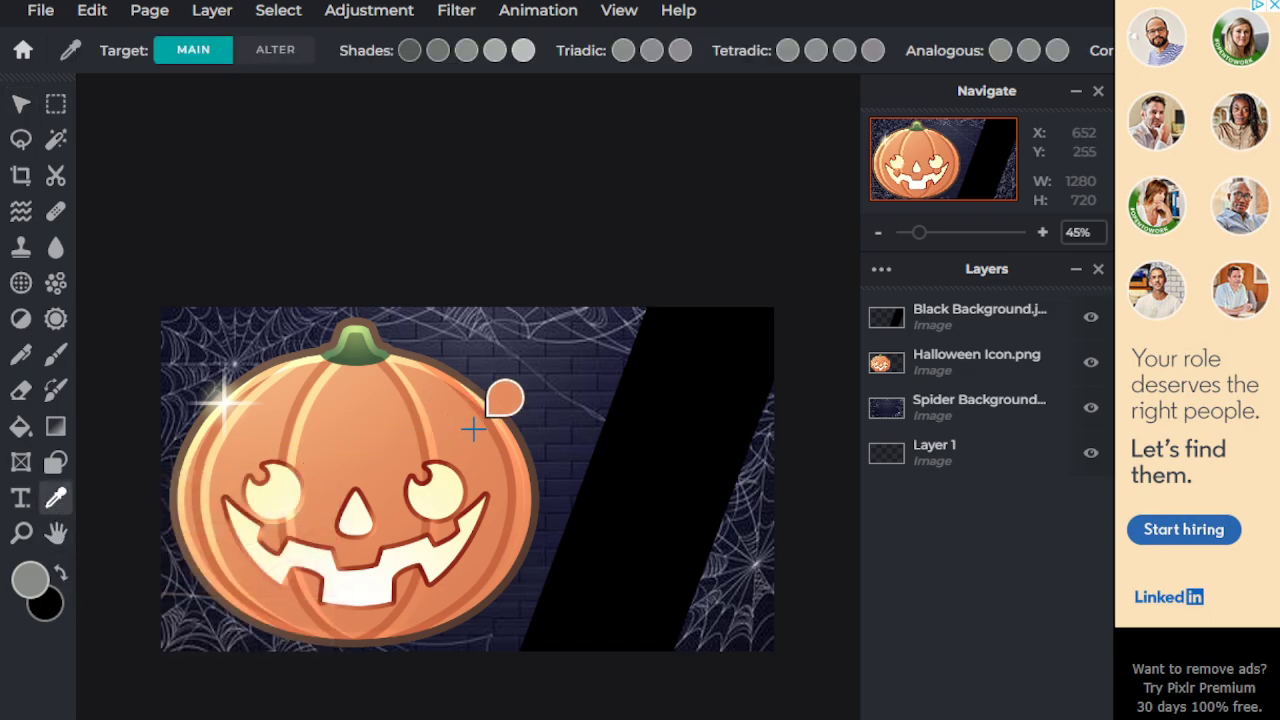
click(432, 497)
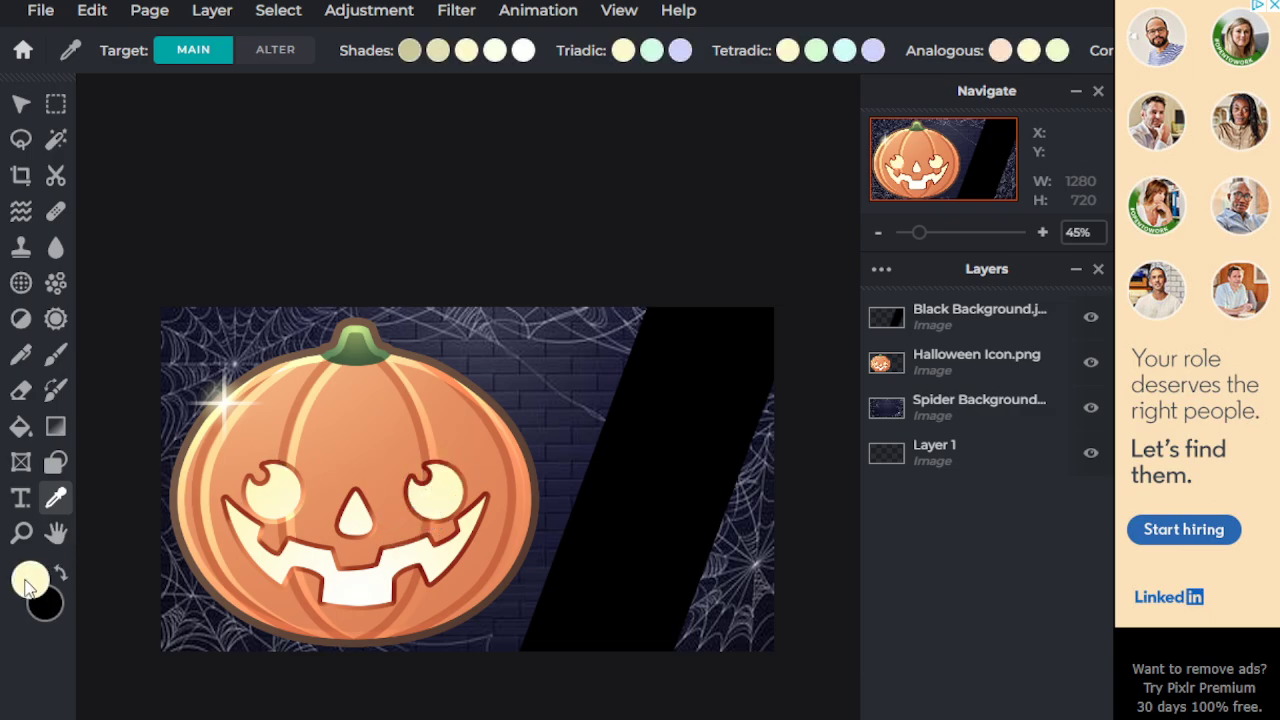
click(352, 347)
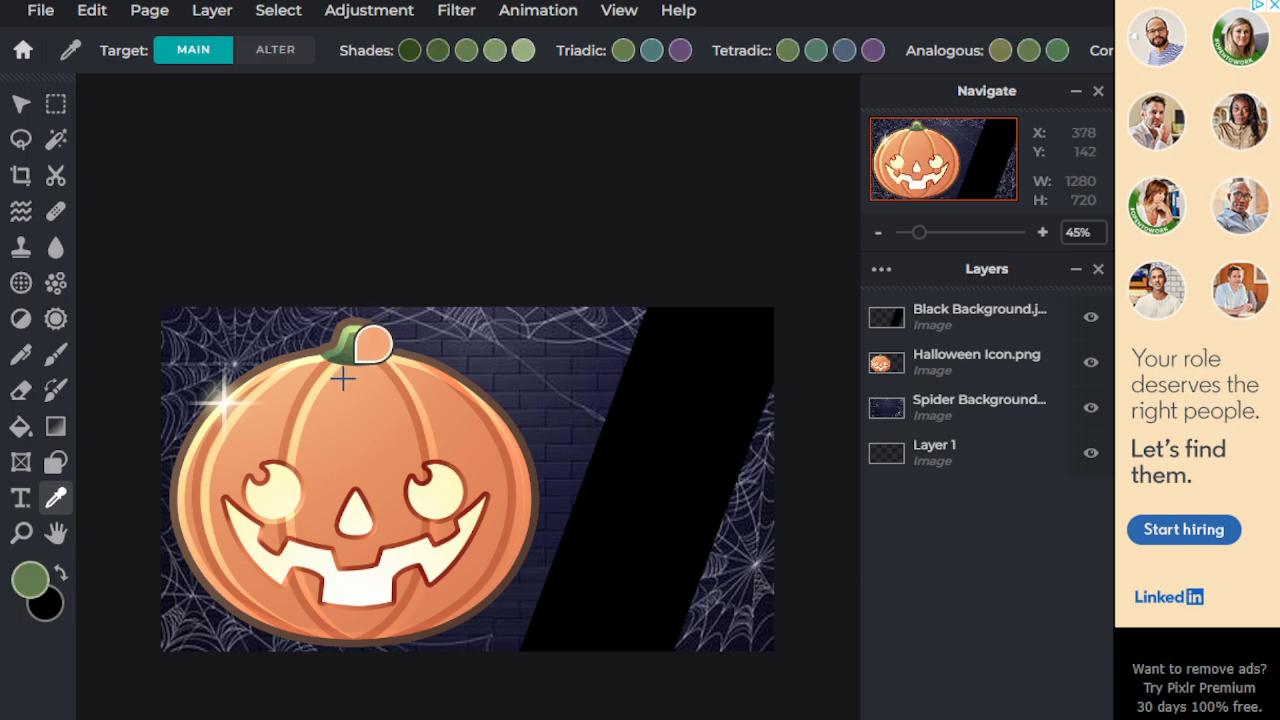
click(481, 357)
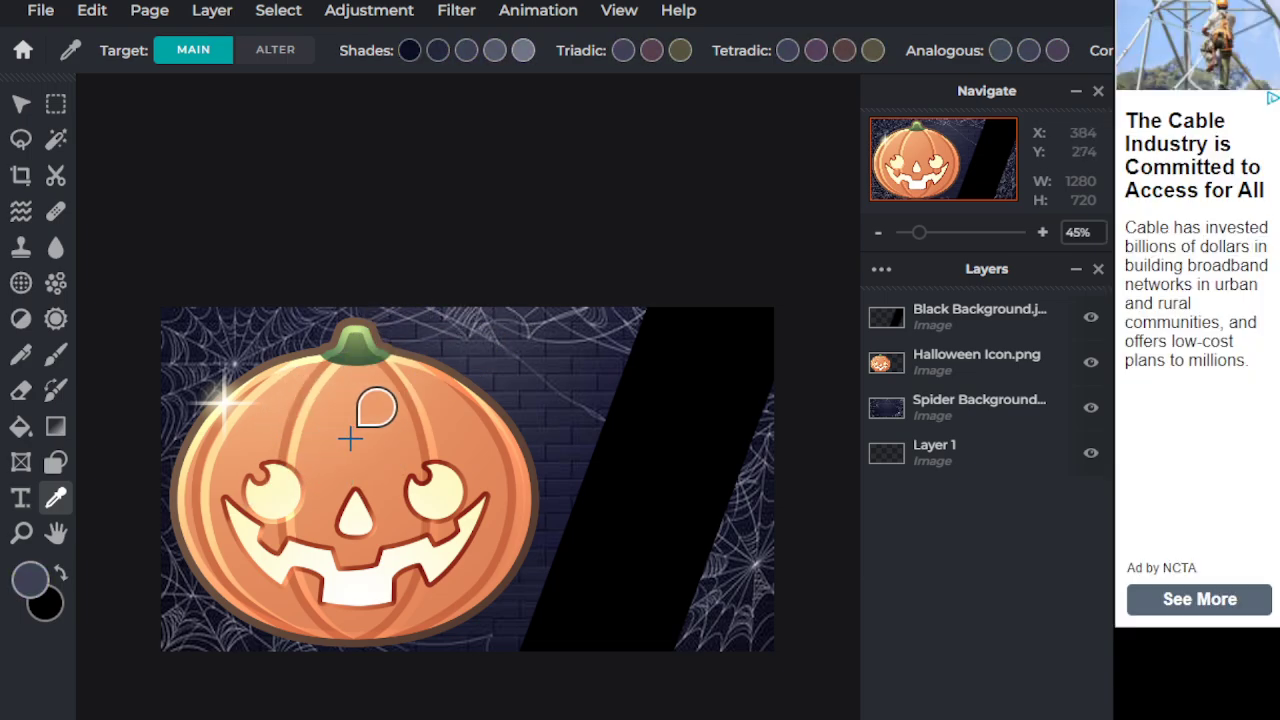
click(266, 414)
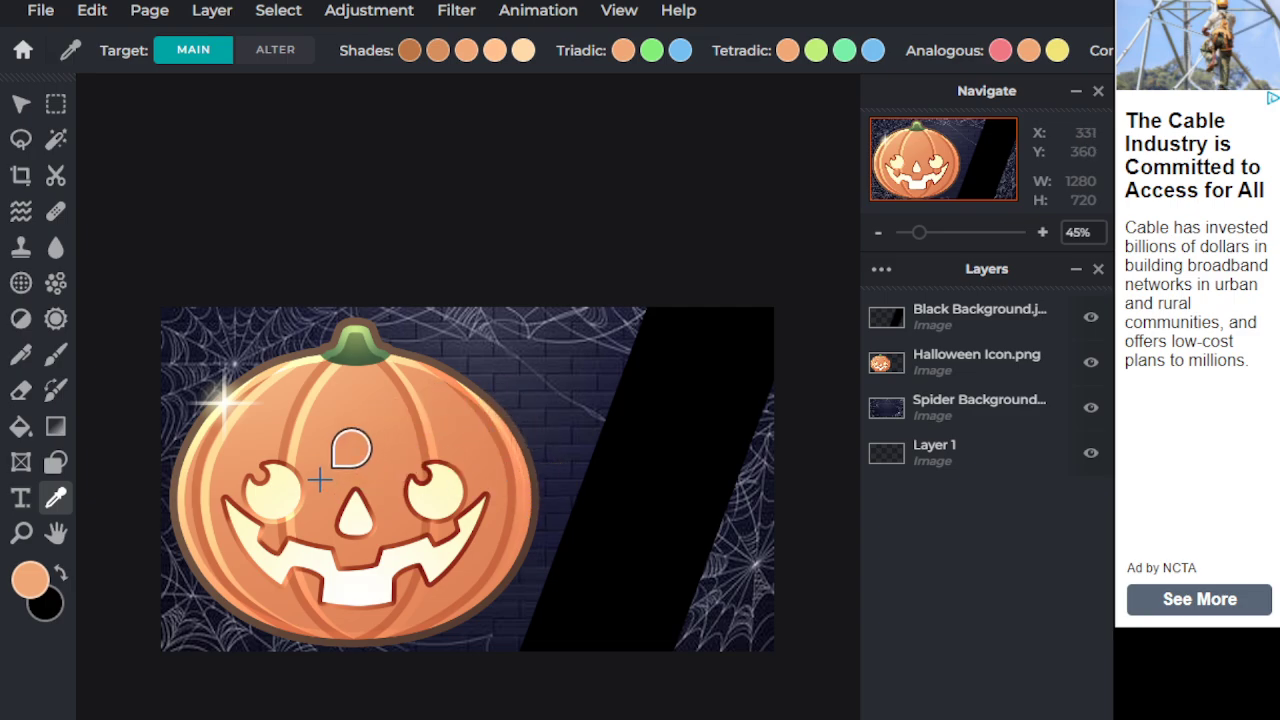
click(294, 603)
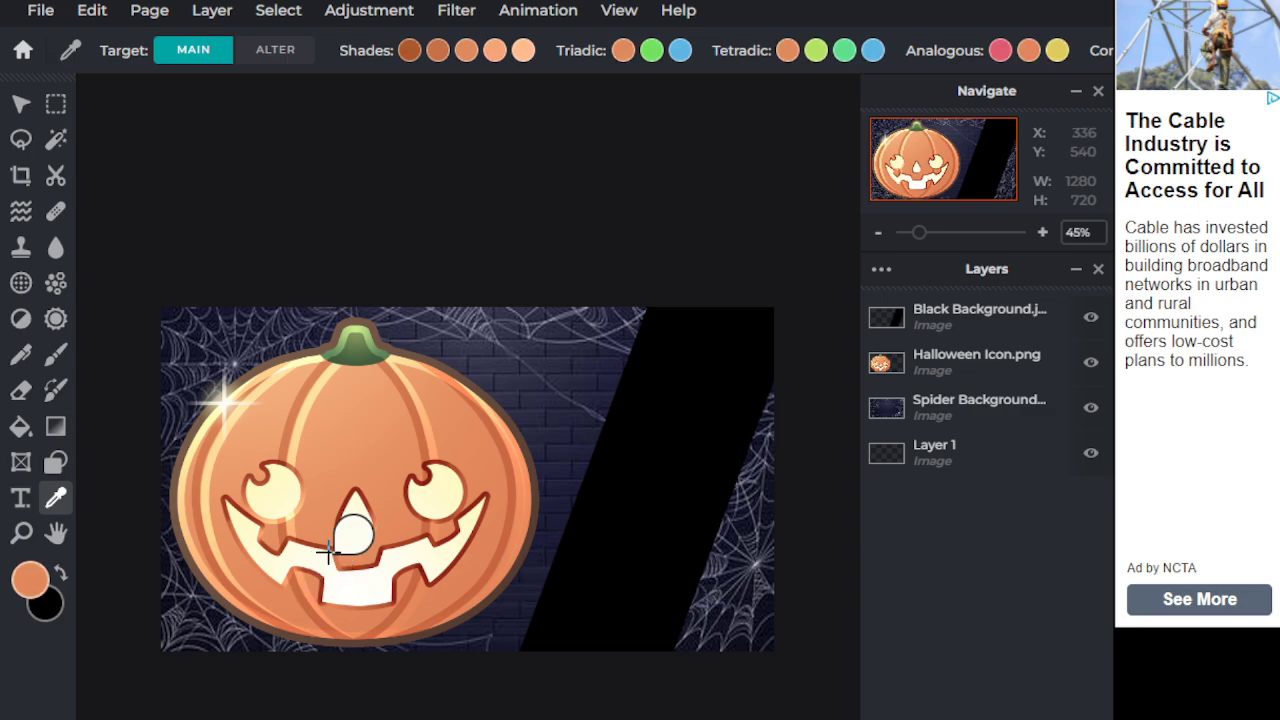
click(330, 413)
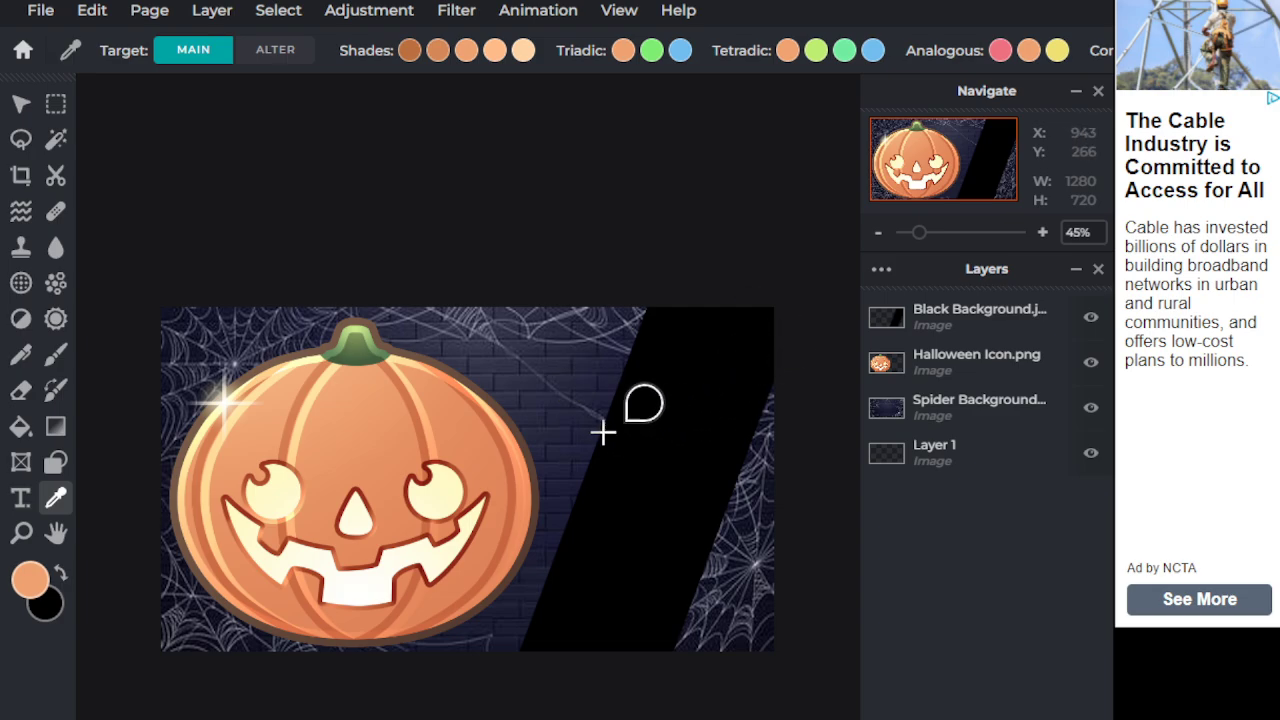
Fill the diagonal panel on the Black Background layer with the sampled light orange
click(22, 107)
click(734, 430)
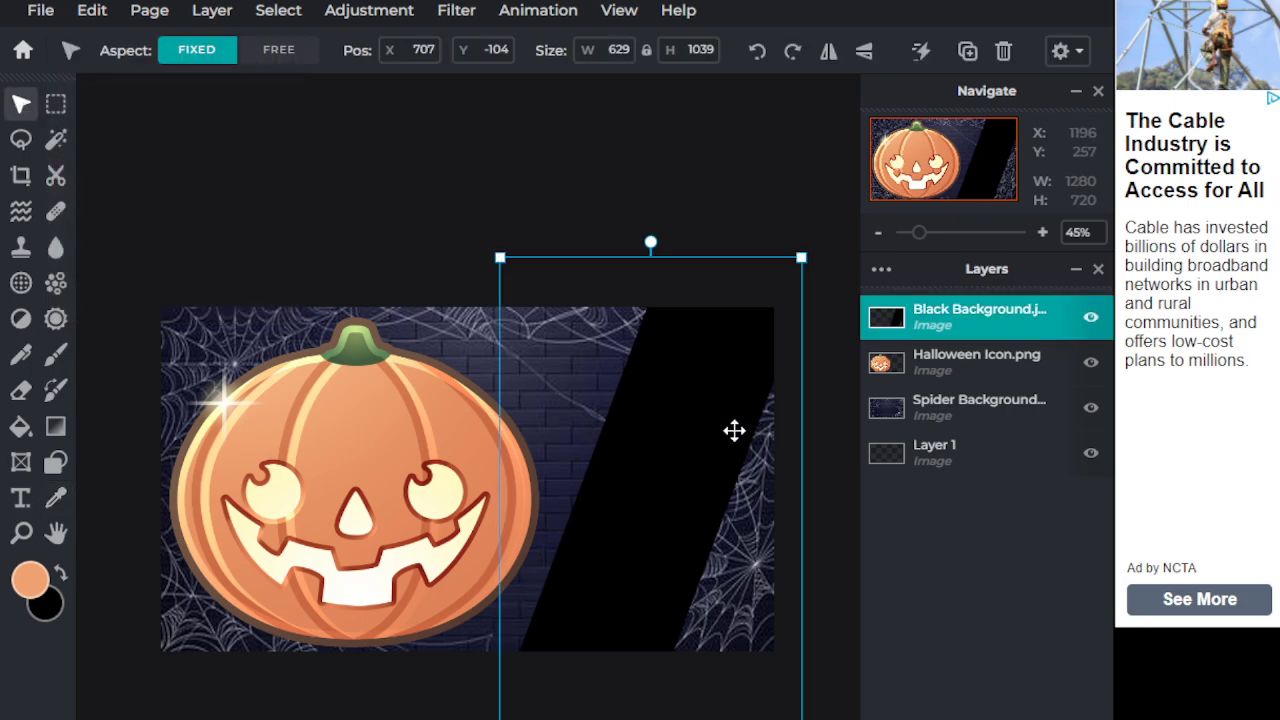
click(1012, 363)
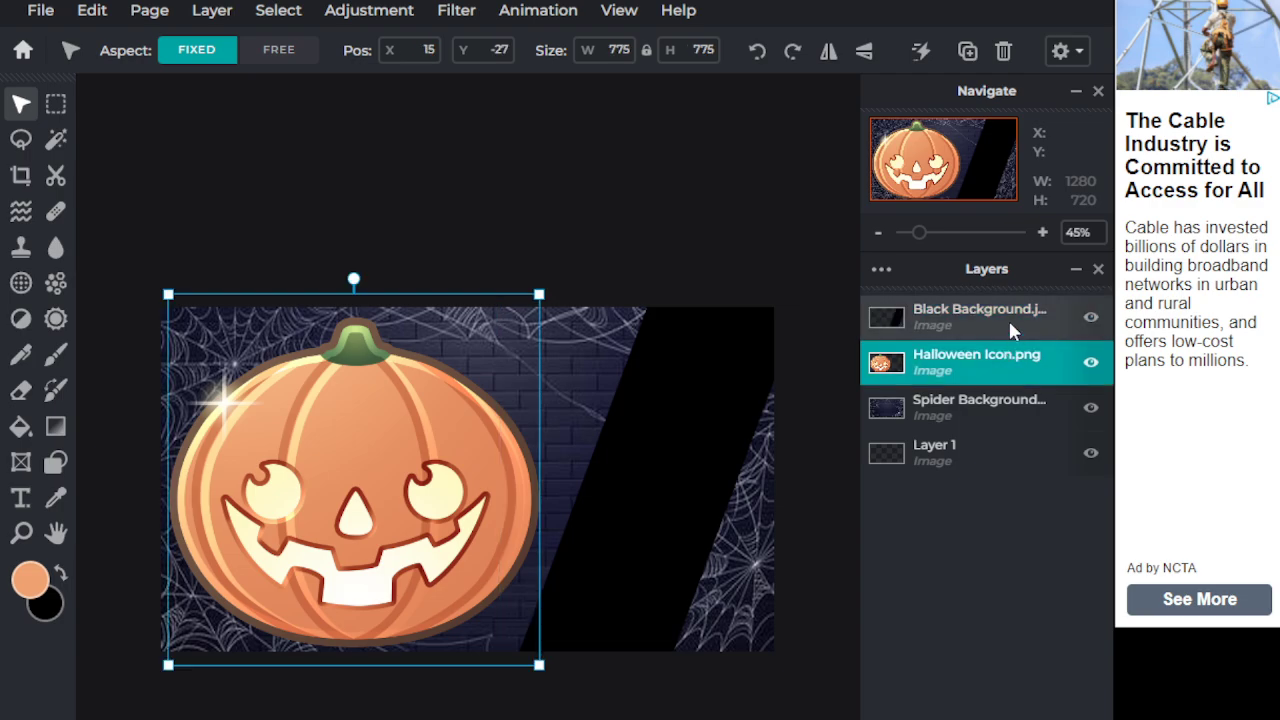
click(1008, 318)
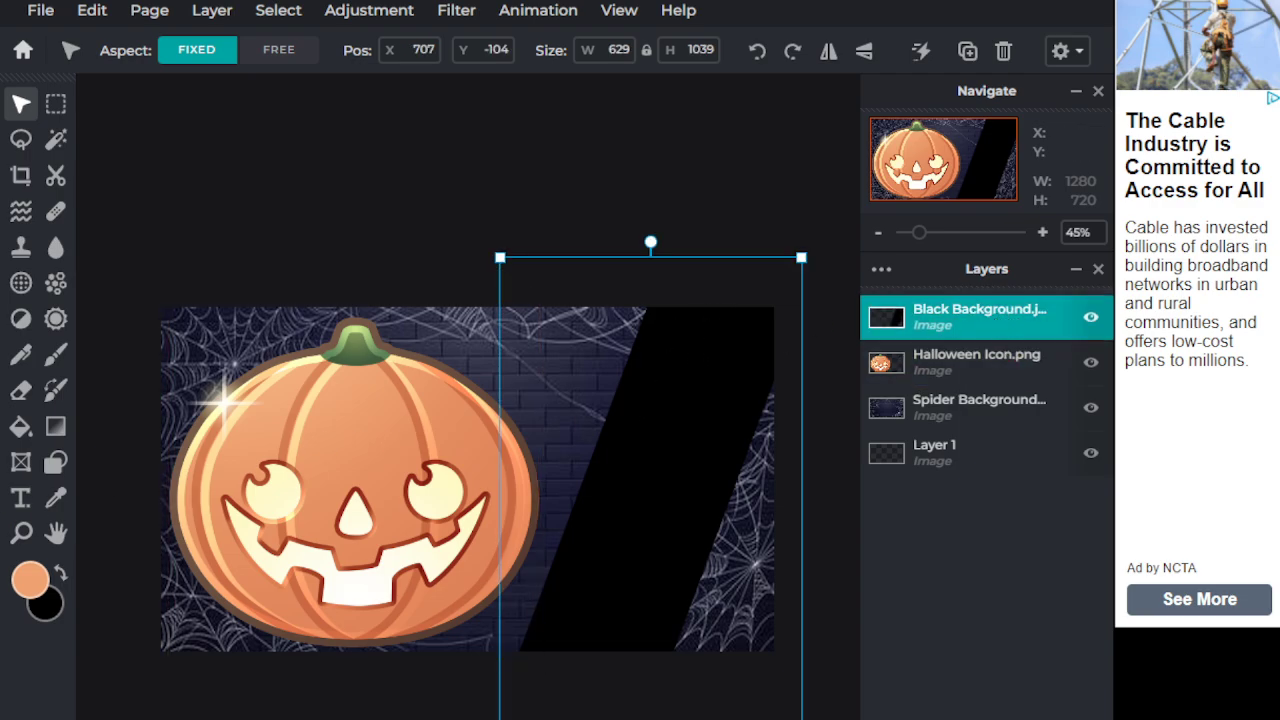
click(21, 428)
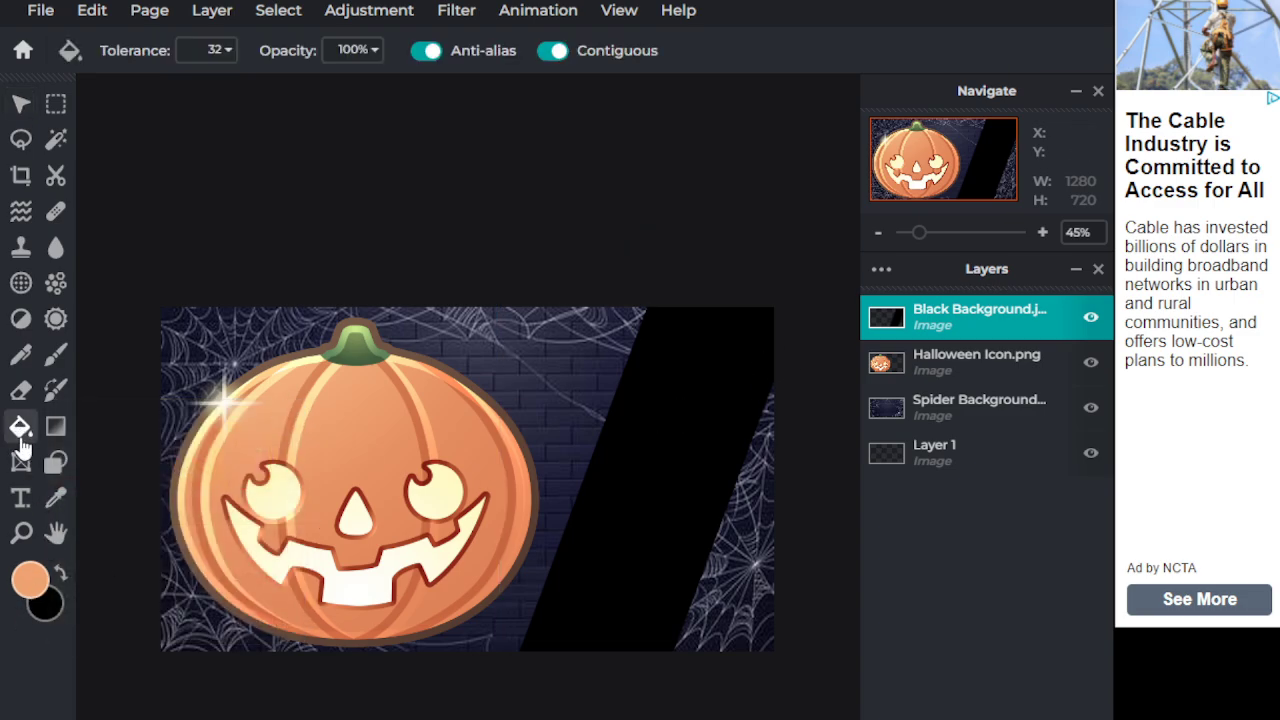
click(645, 453)
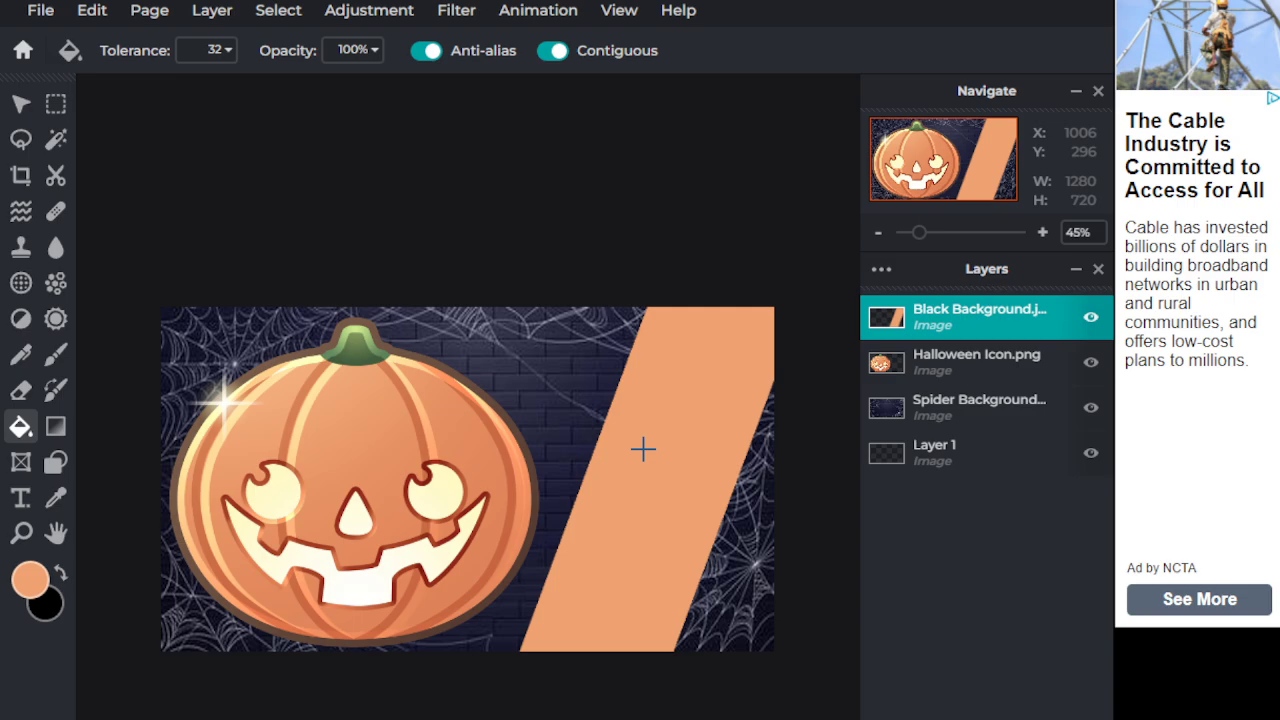
Sample the green of the pumpkin's stem and fill the diagonal panel with it
click(57, 499)
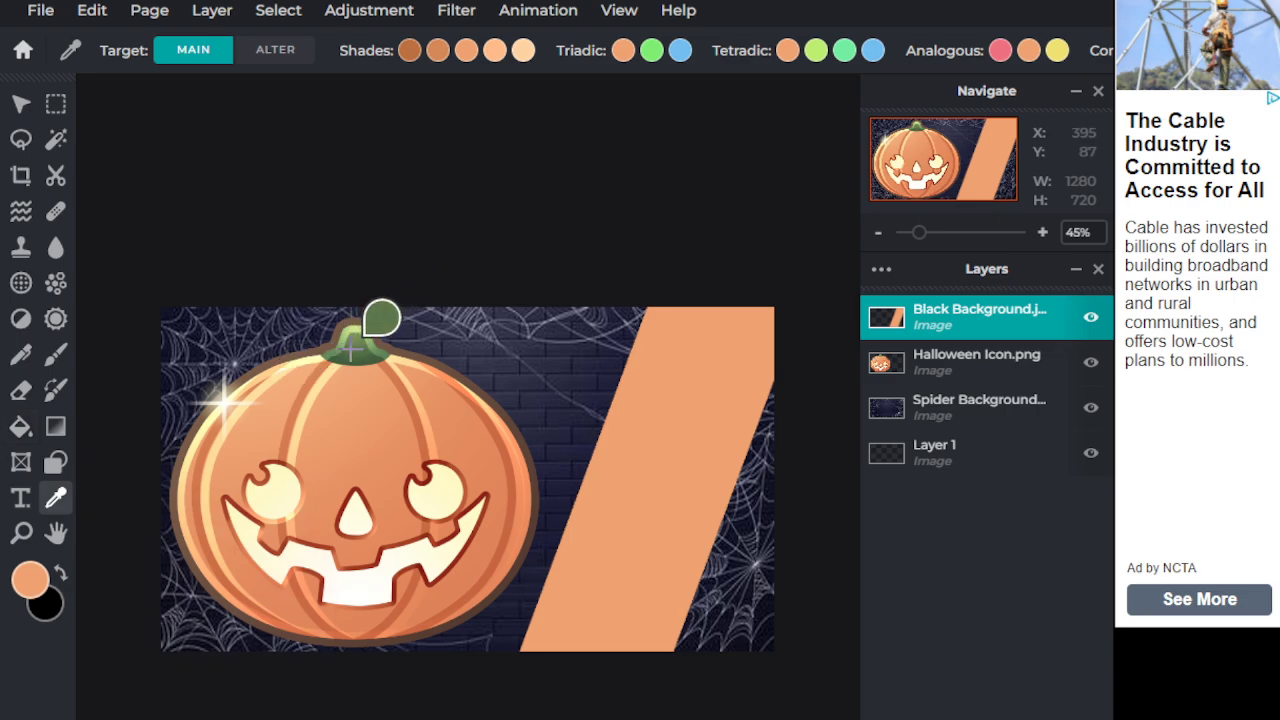
click(350, 348)
click(20, 427)
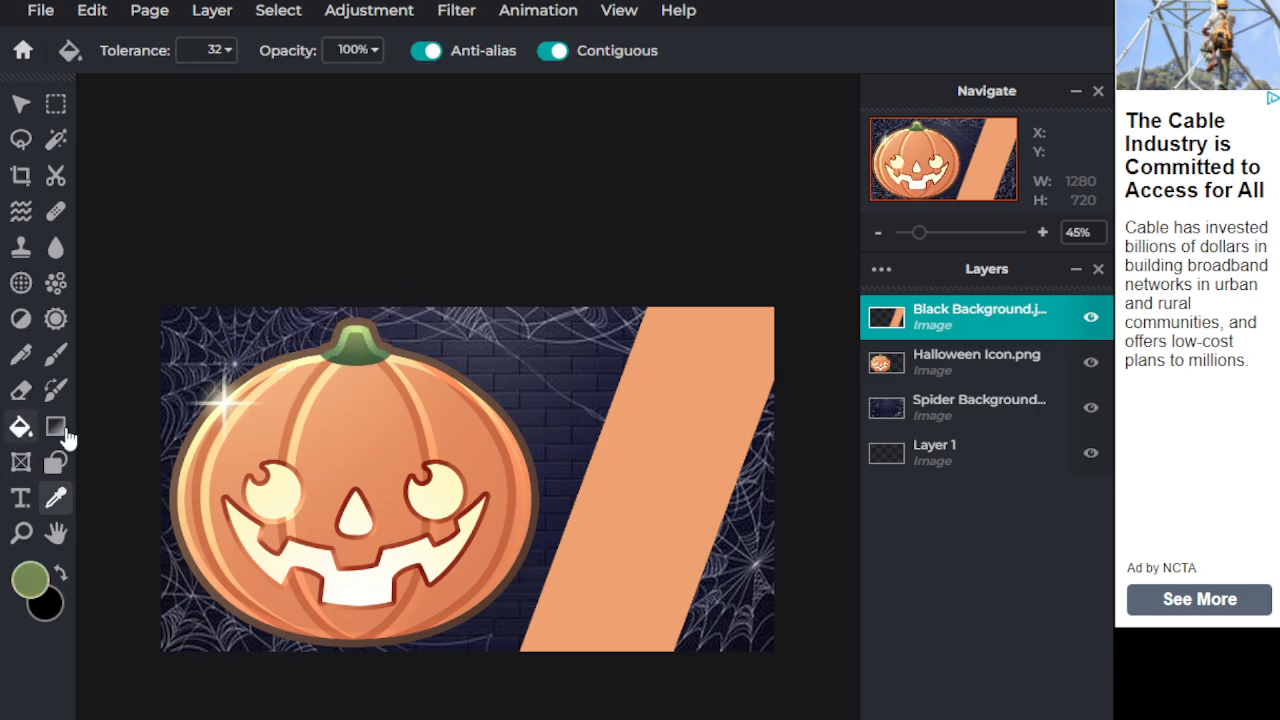
click(692, 437)
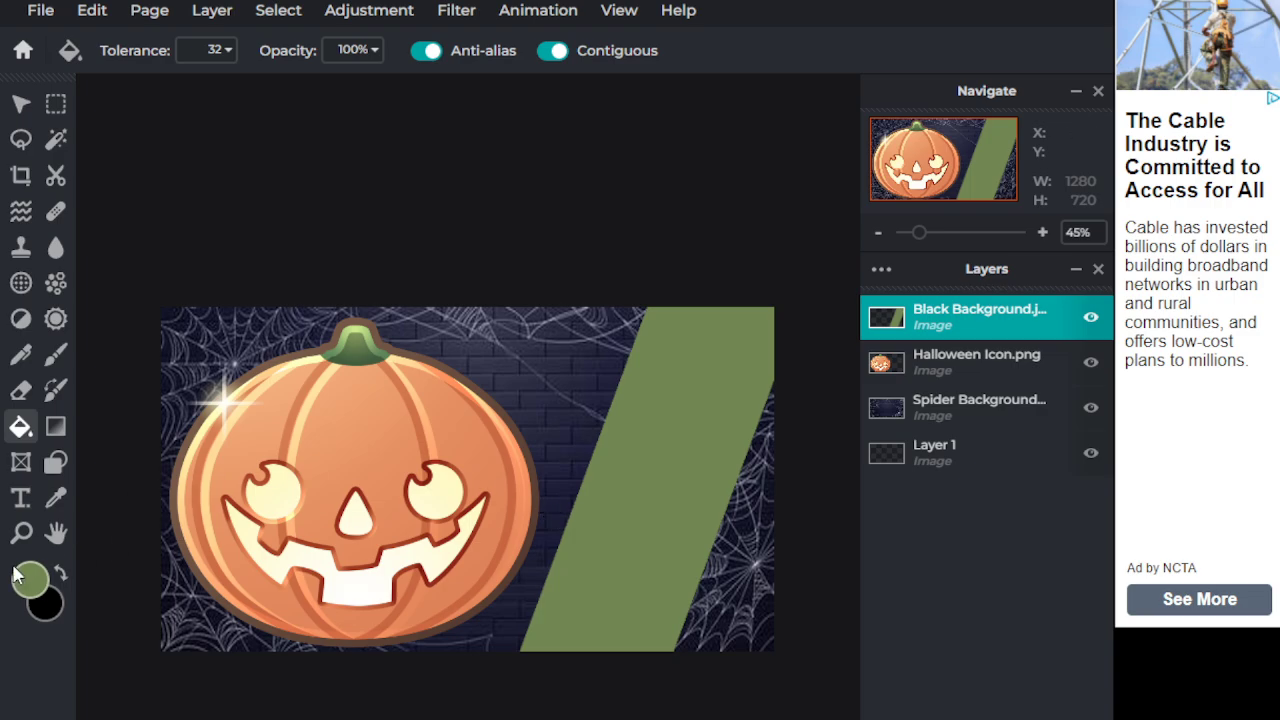
Undo the panel's green fill, redo it for comparison, and undo it again
click(57, 498)
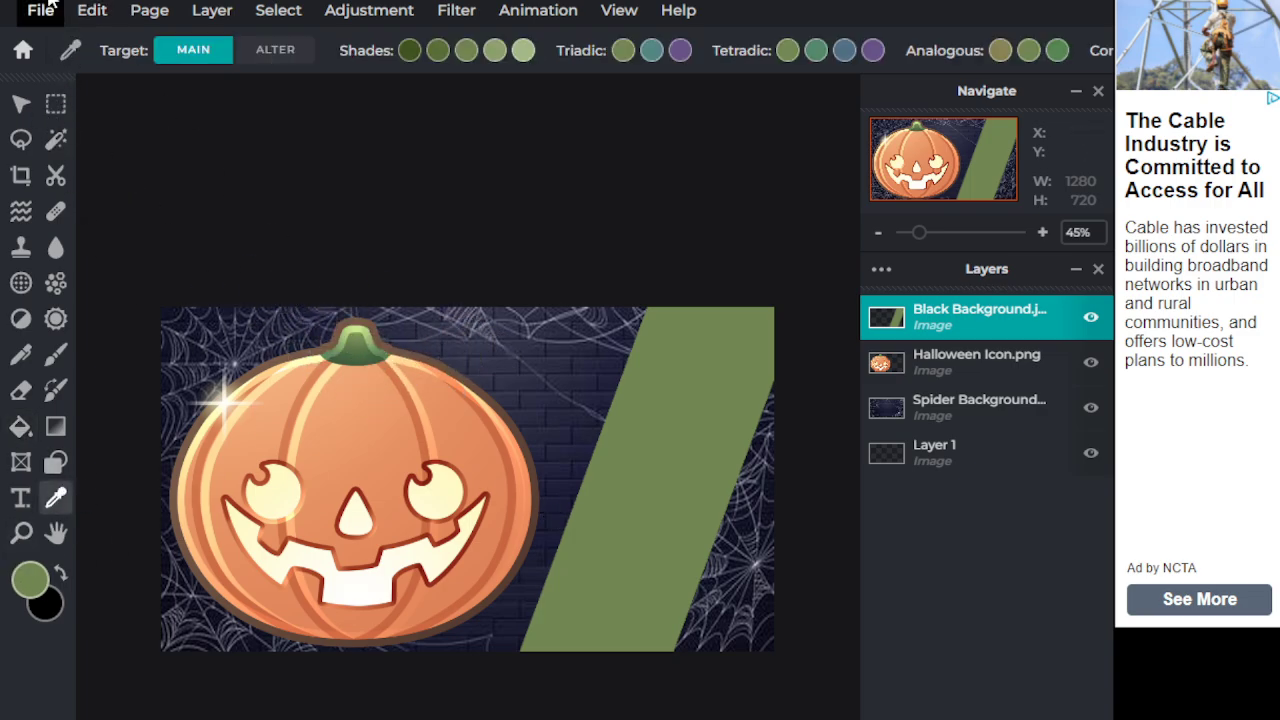
click(89, 16)
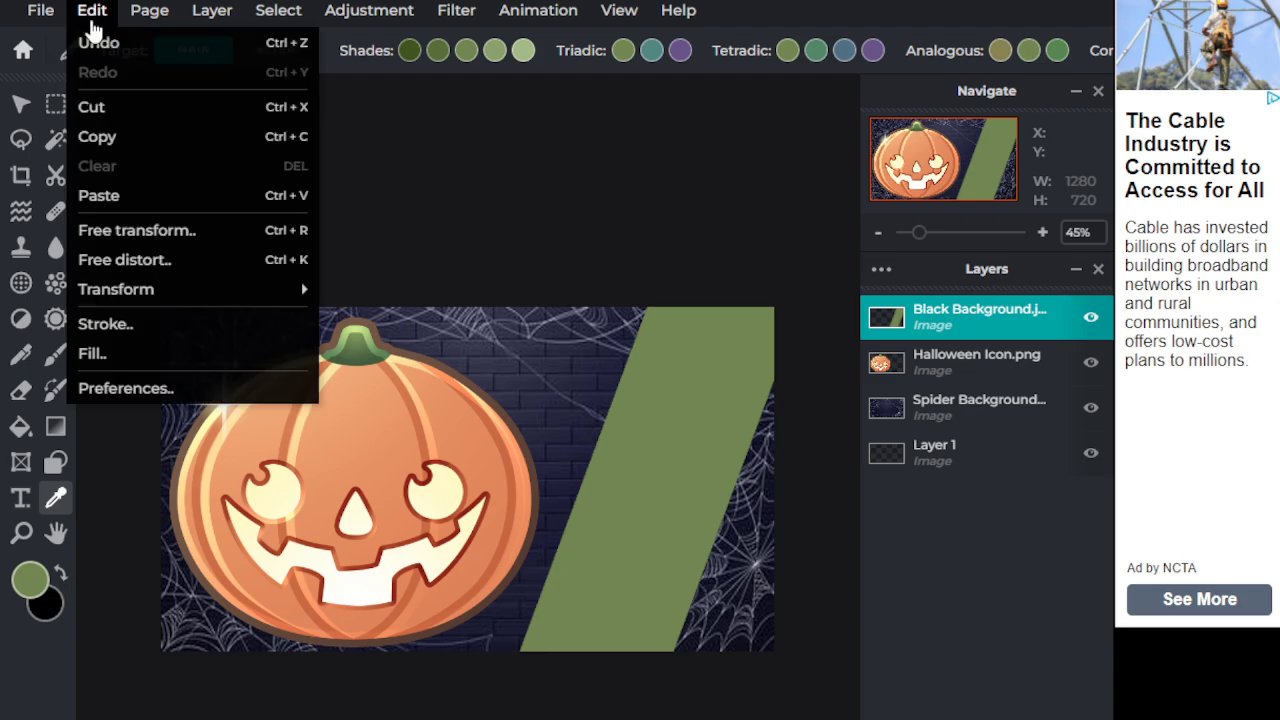
click(105, 43)
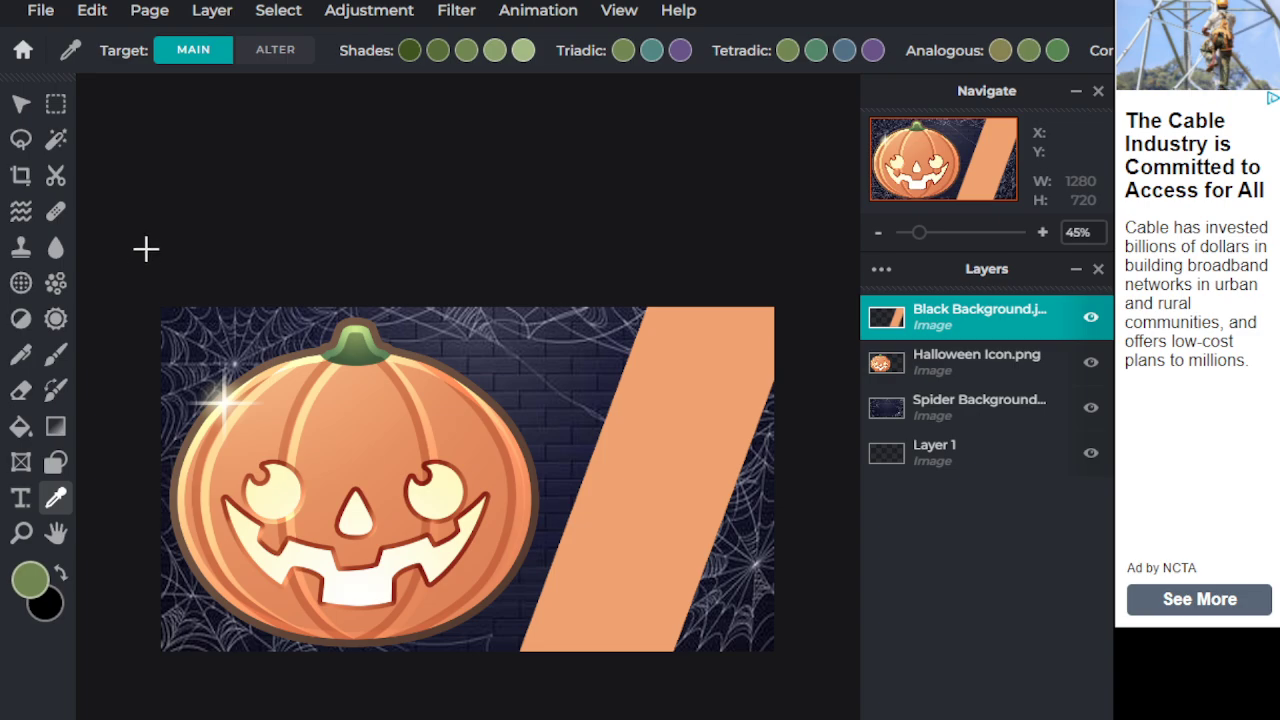
click(80, 18)
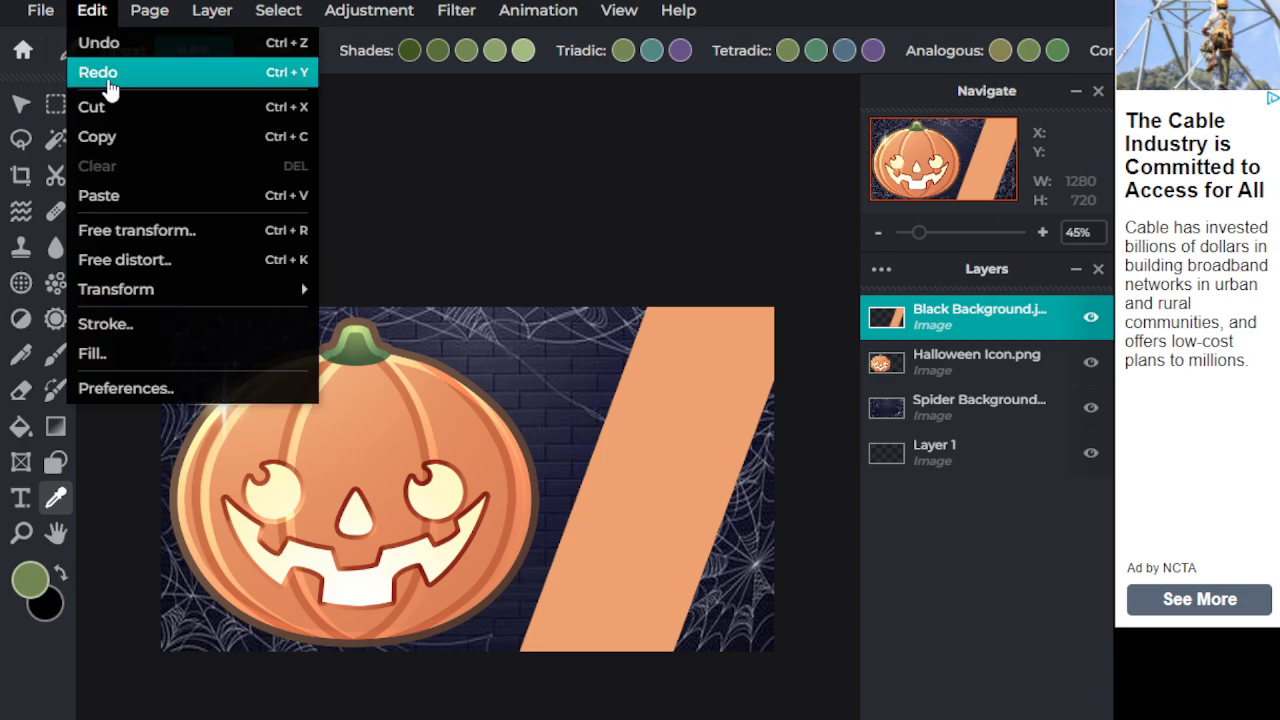
click(108, 74)
click(88, 22)
click(92, 40)
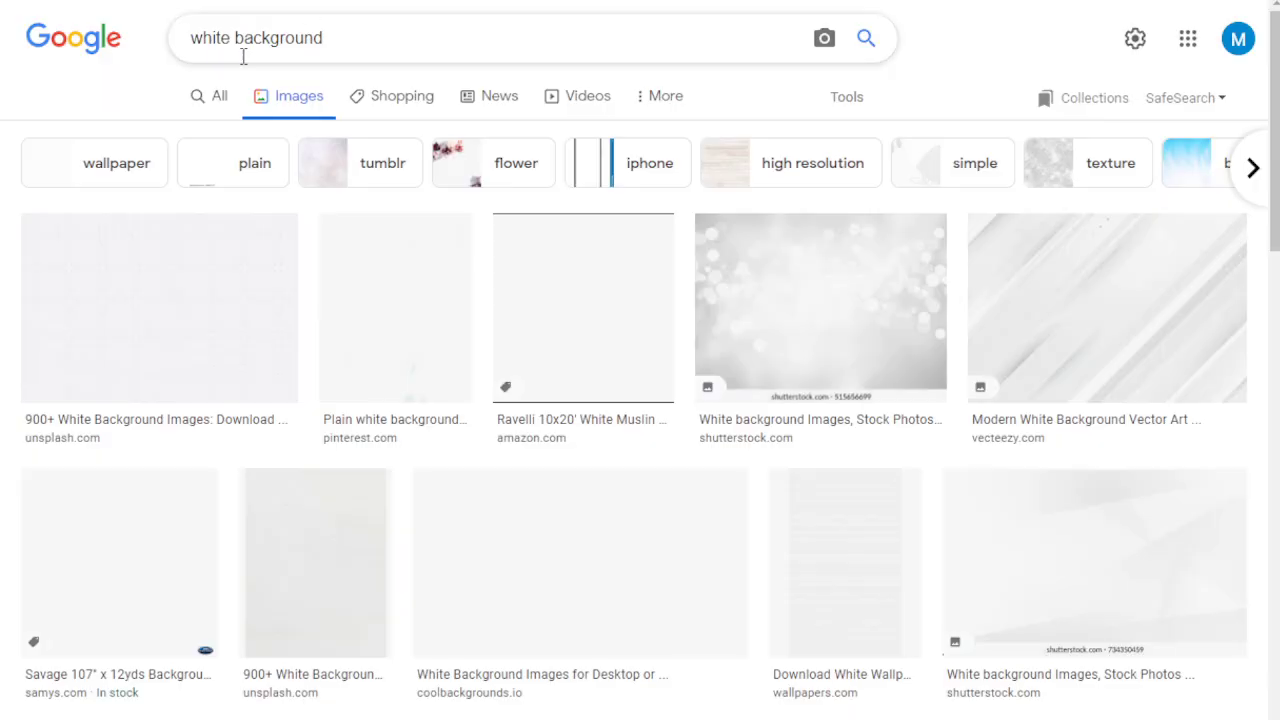
Switch to Google Images and search for "go mandibuzz"
triple_click(243, 40)
key(Escape)
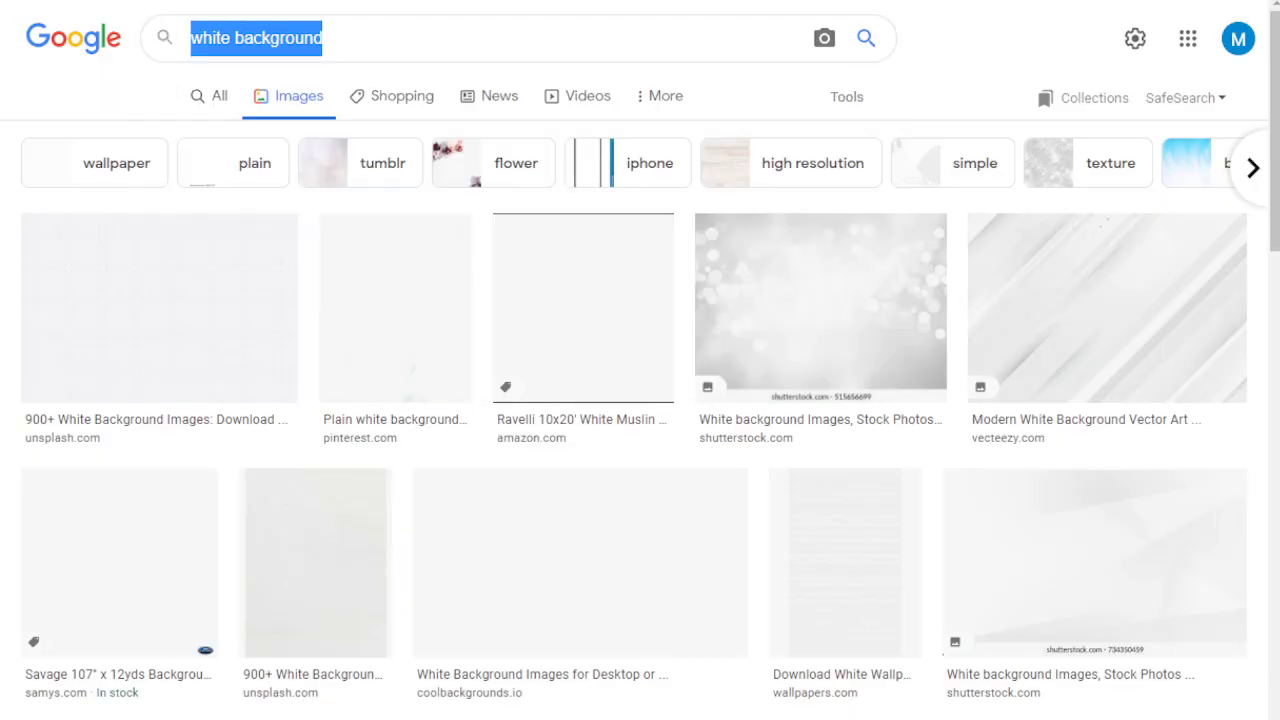
text(go)
key(BackSpace)
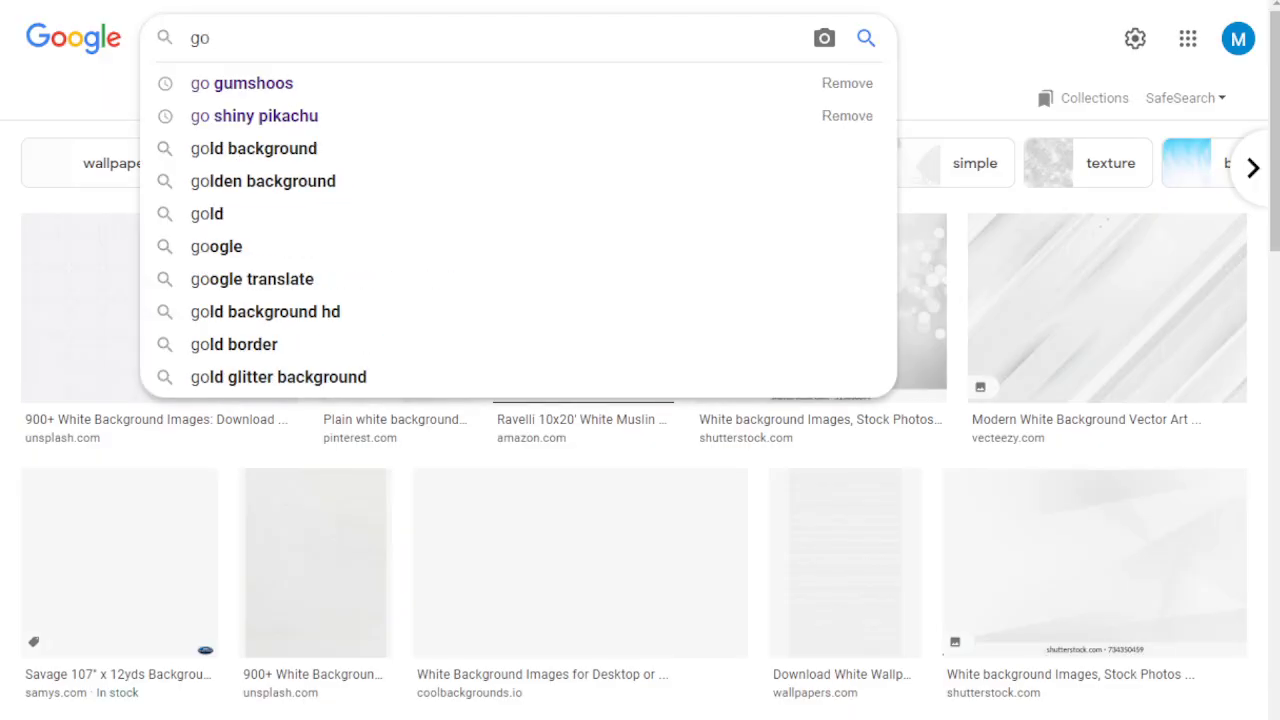
key(BackSpace)
key(BackSpace)
text(go mandibuzz)
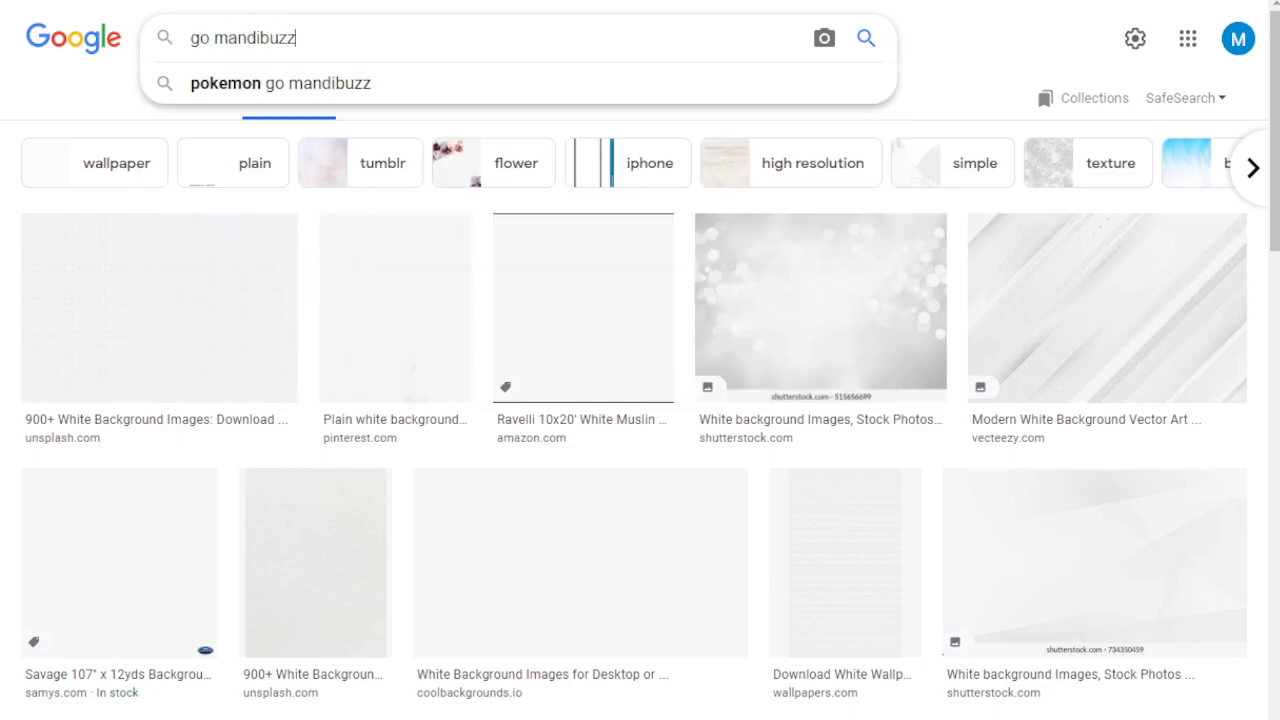
key(Return)
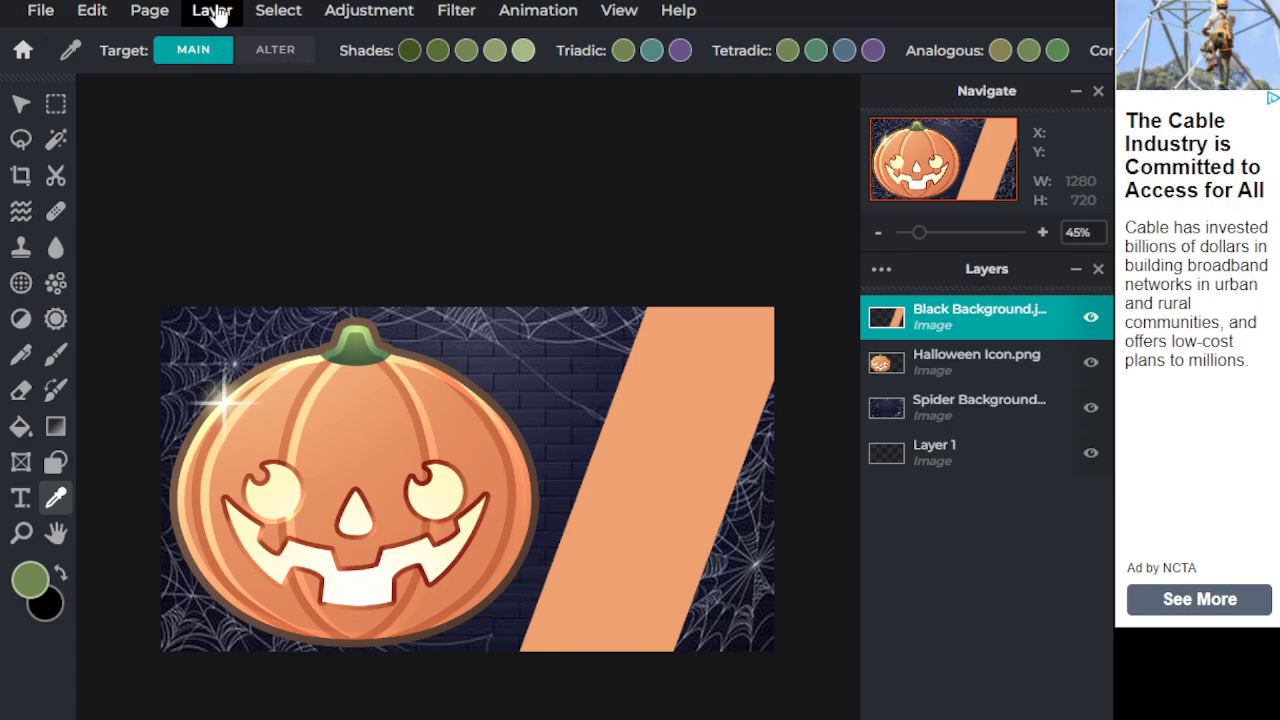
Back in Pixlr E, add the GO Mandibuzz.png image as a layer and move it onto the orange diagonal panel
click(218, 14)
click(224, 108)
click(20, 104)
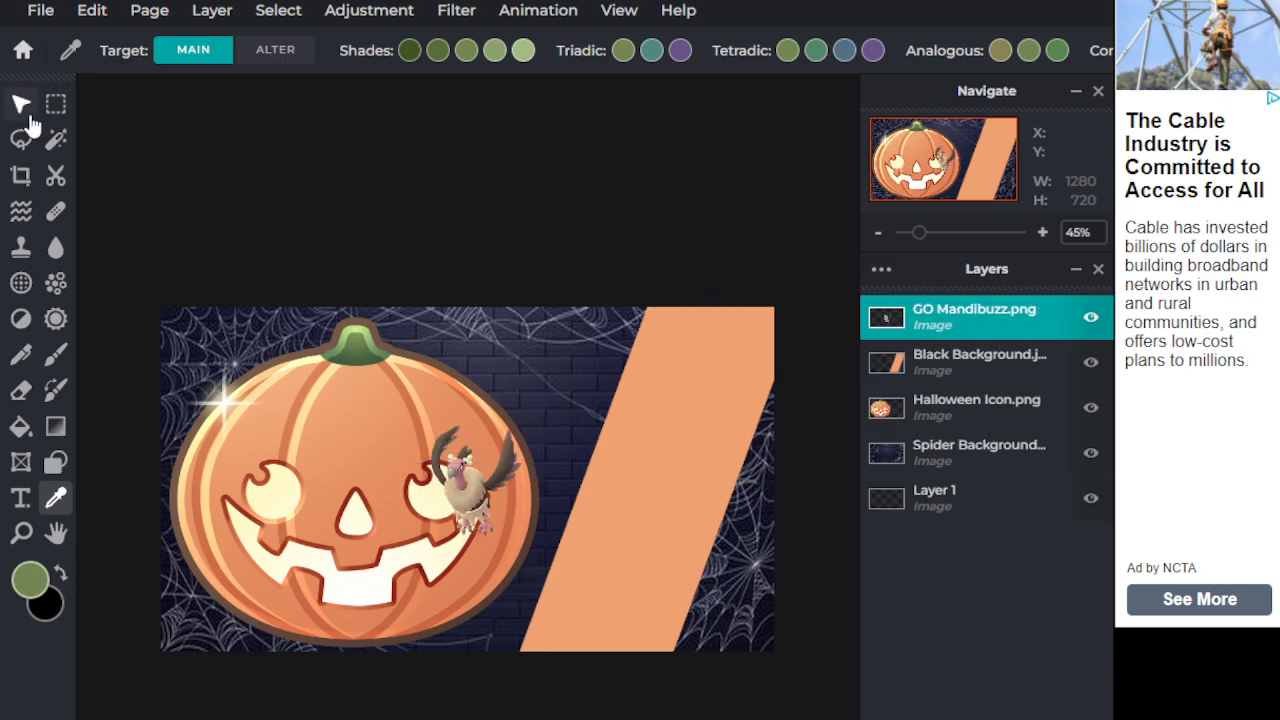
drag(501, 479, 684, 479)
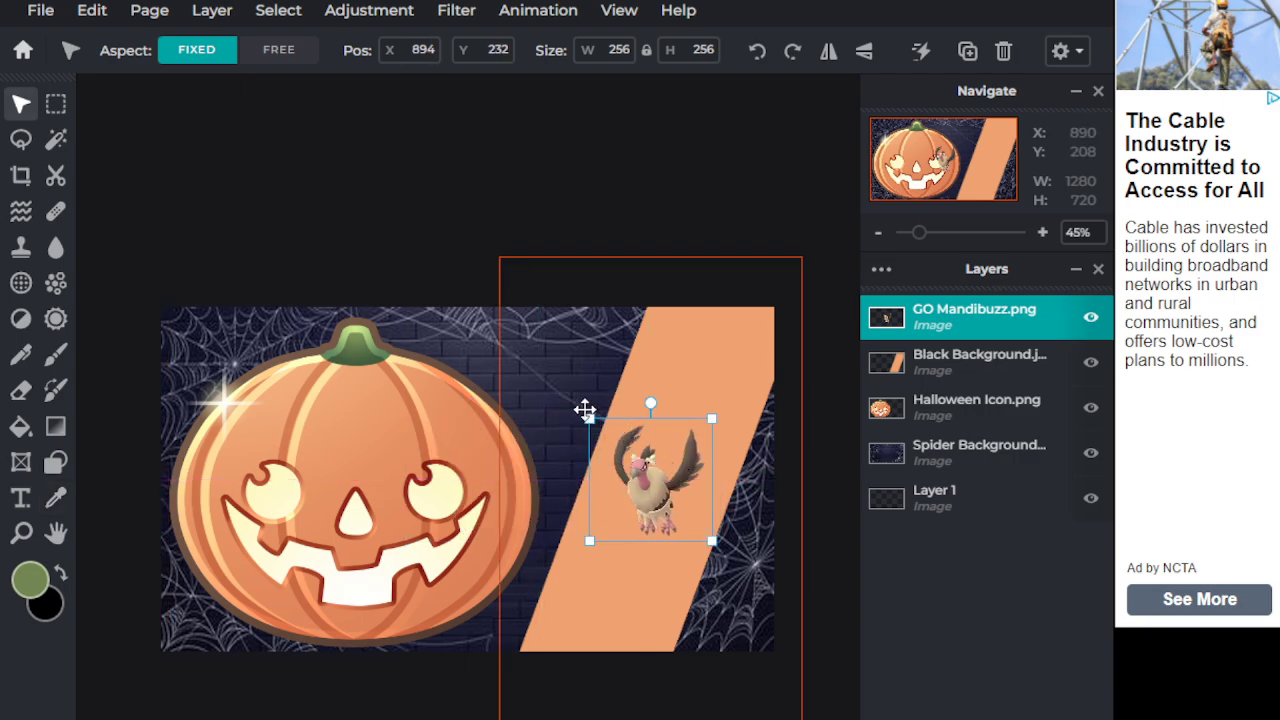
Enlarge the Mandibuzz to about 852 × 852 px and move it down beside the pumpkin, to about X 535, Y -104
drag(589, 418, 306, 132)
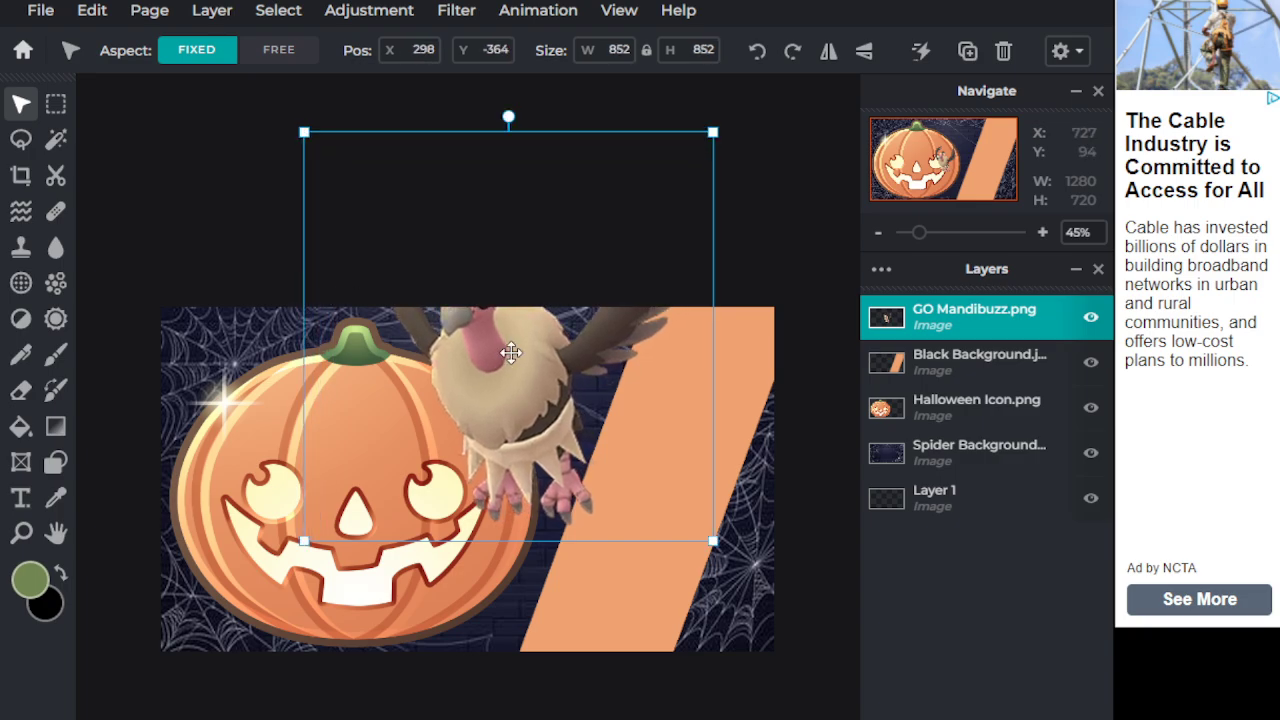
drag(537, 352, 609, 477)
scroll(591, 478, up, 5)
scroll(591, 478, down, 2)
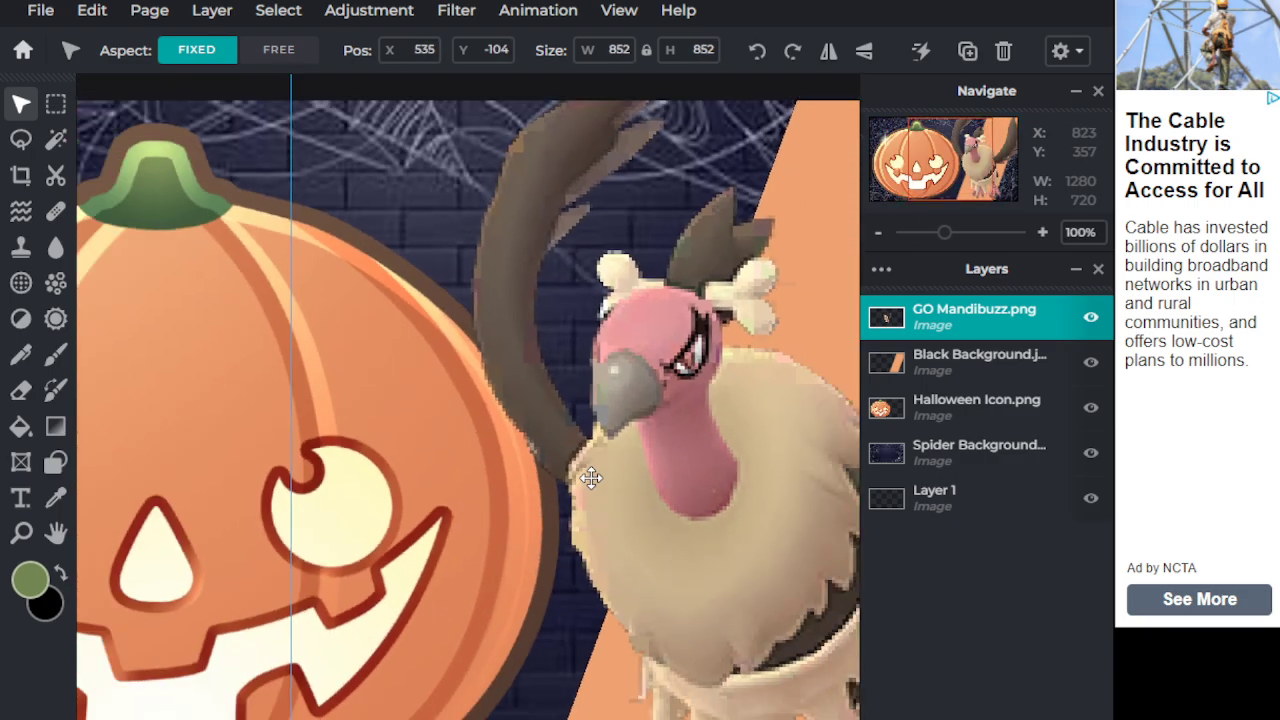
scroll(588, 474, up, 3)
scroll(584, 471, down, 3)
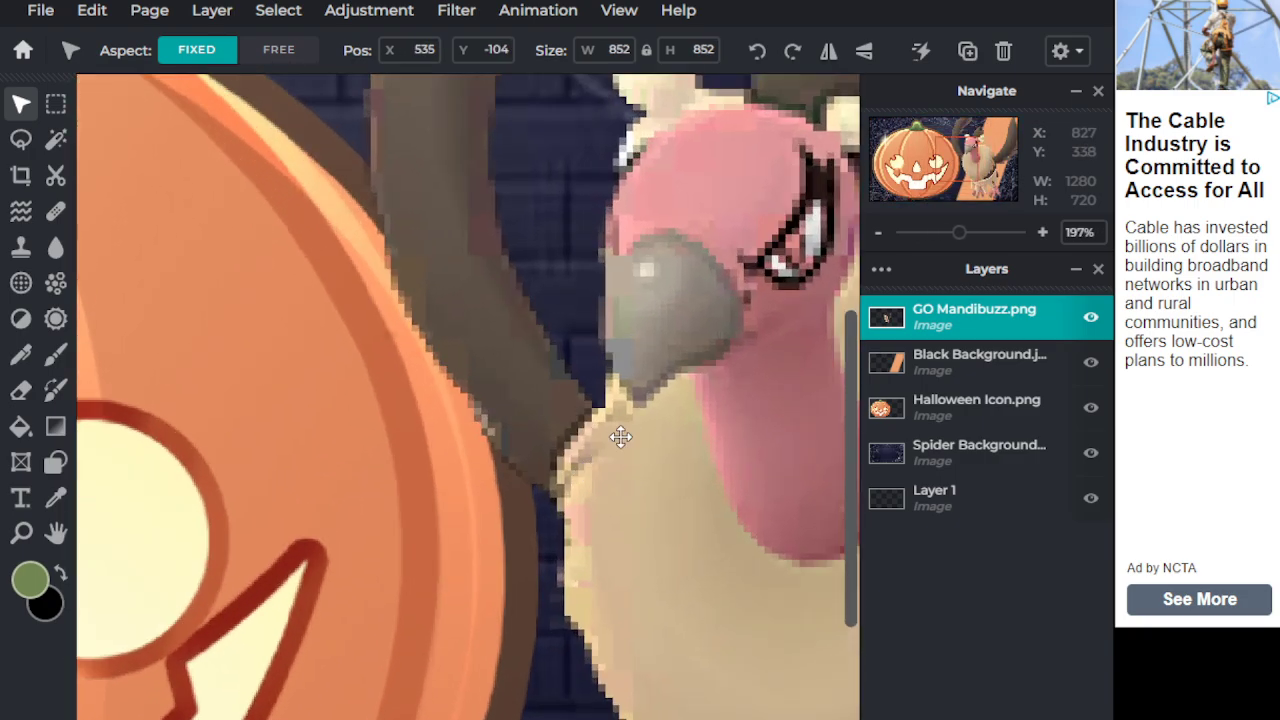
scroll(577, 386, down, 4)
scroll(558, 412, down, 1)
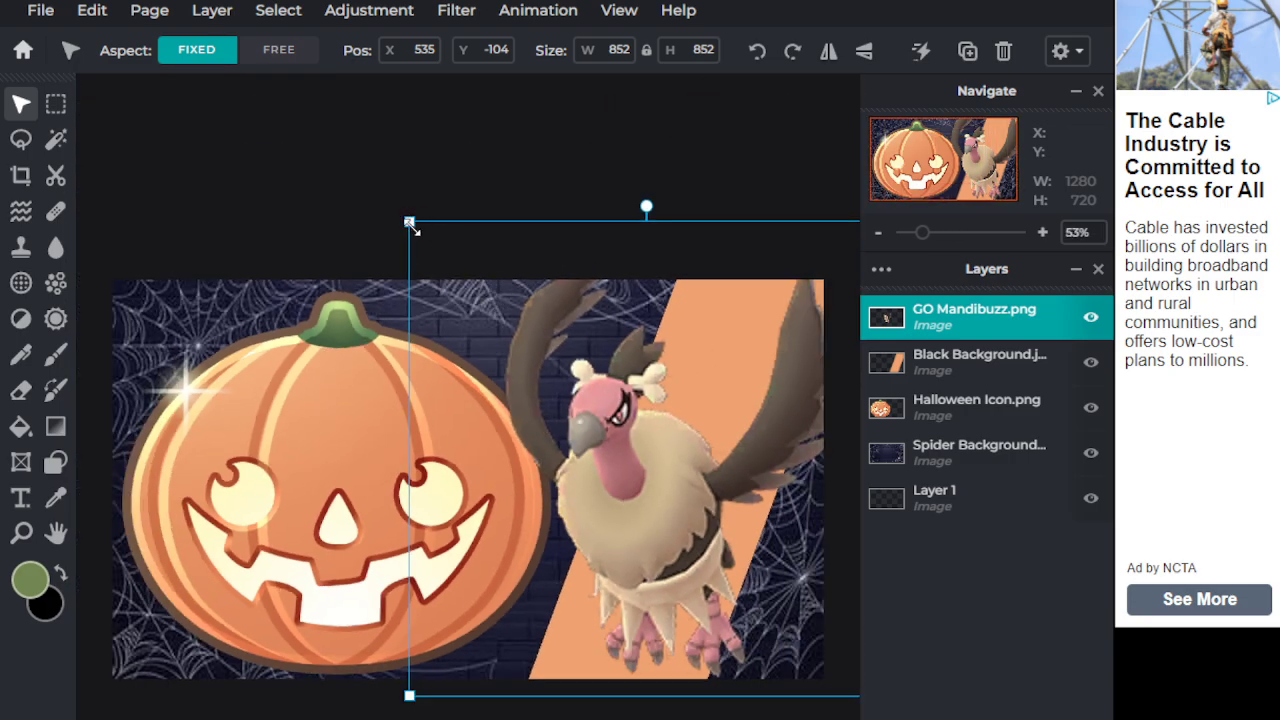
Enlarge the GO Mandibuzz to about 867 × 867 px, nudge it down to X 520, Y -104, and delete its layer
drag(409, 222, 401, 214)
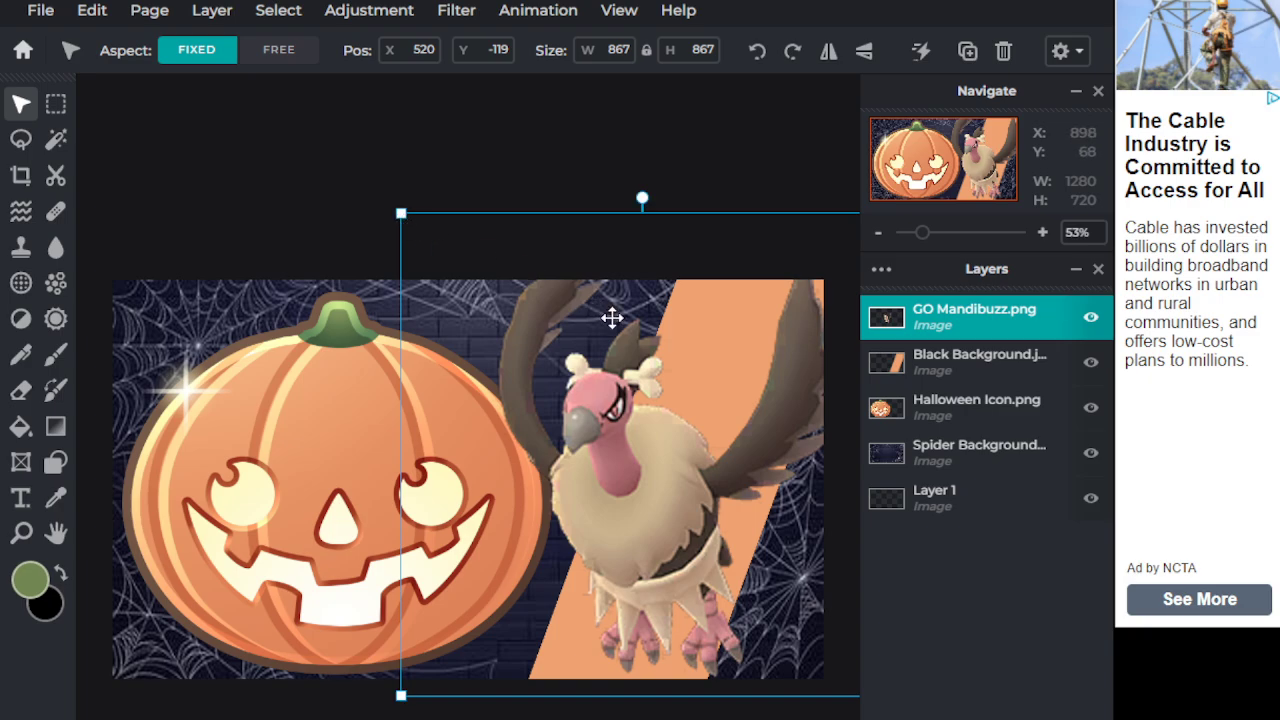
mouse_move(612, 318)
mouse_down()
mouse_move(610, 338)
mouse_move(612, 327)
mouse_up()
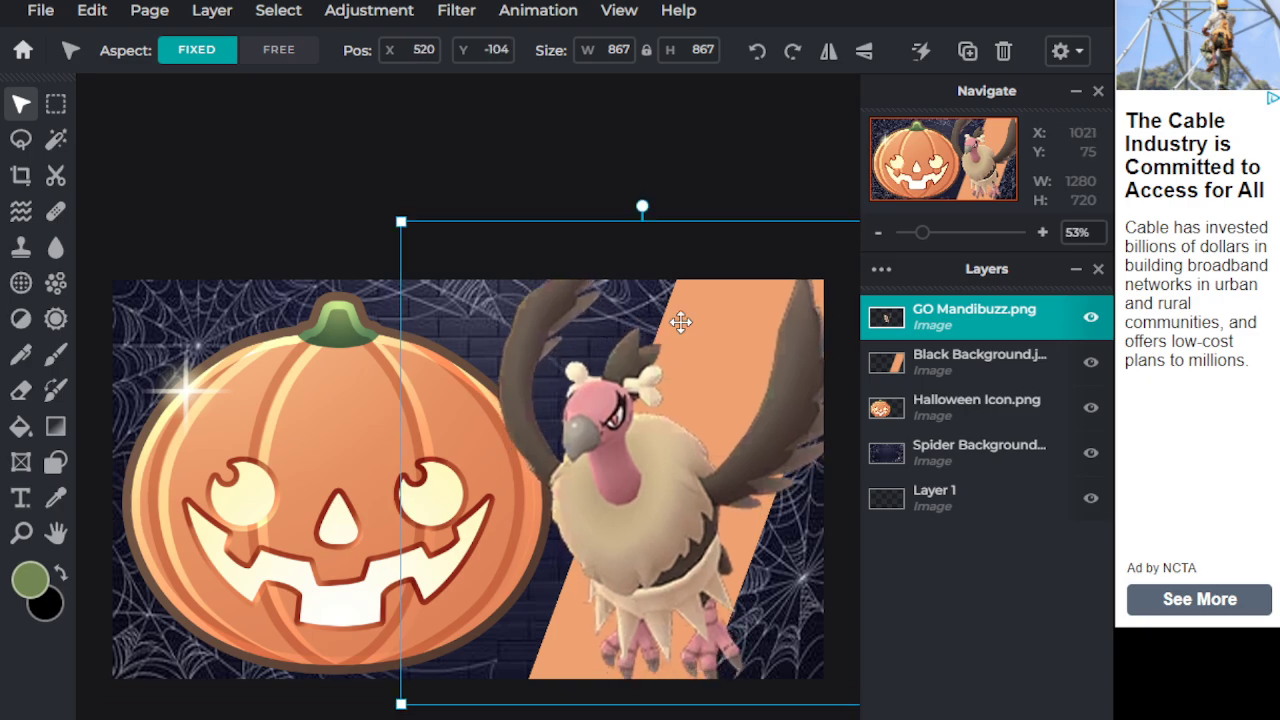
key(Delete)
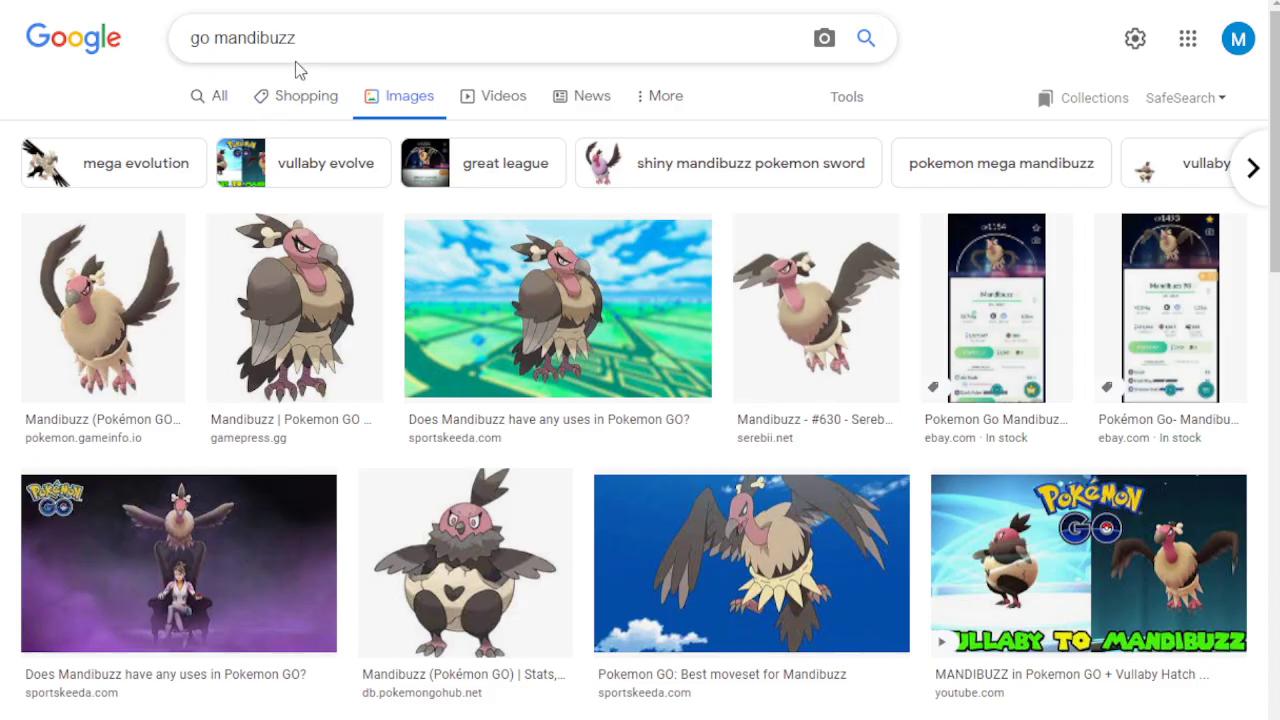
Switch to Google Images and search for "mandibuzz"
click(336, 41)
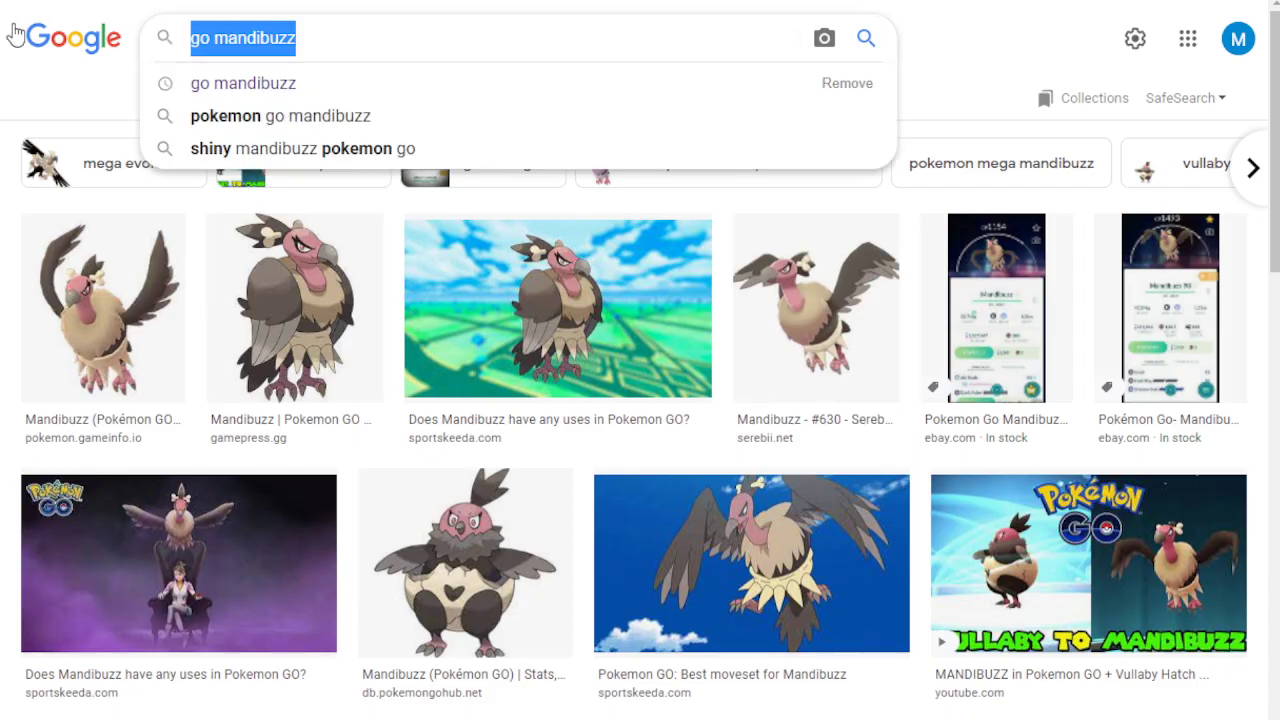
text(mandibuzz)
key(Return)
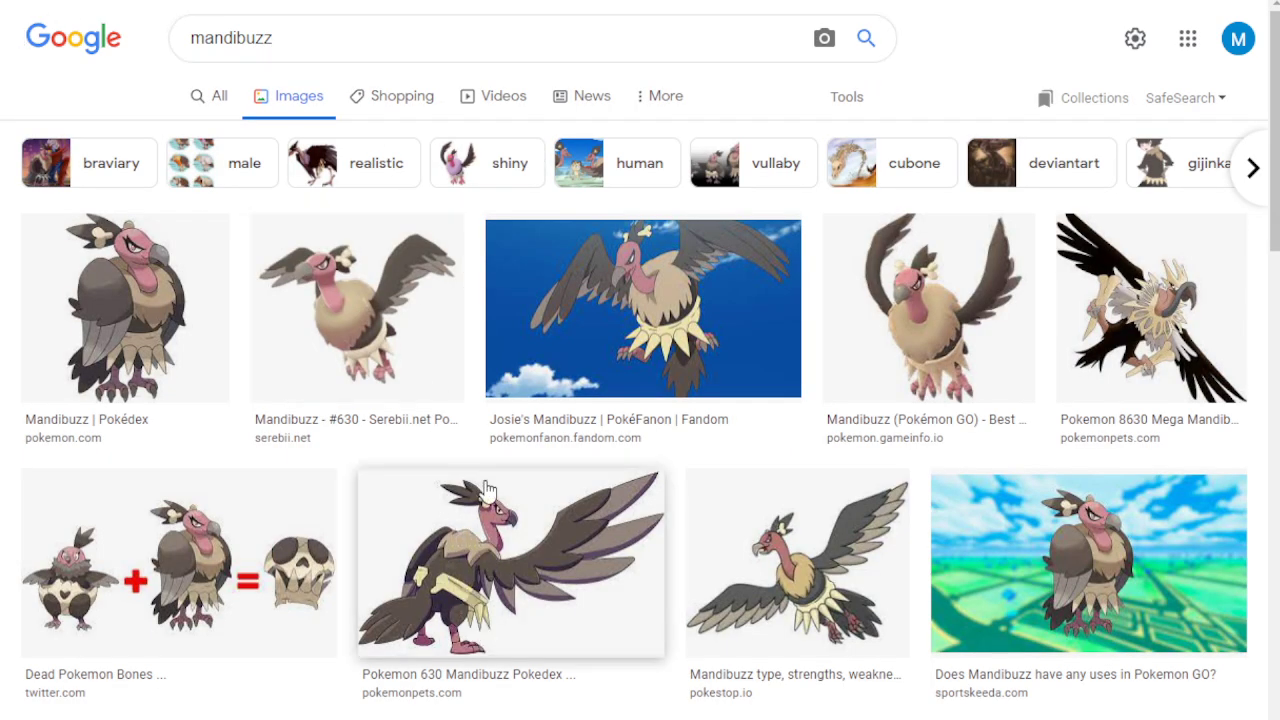
Preview the flying PokéStop.io Mandibuzz and the PokemonPets one, and return to the PokéStop.io image
click(812, 582)
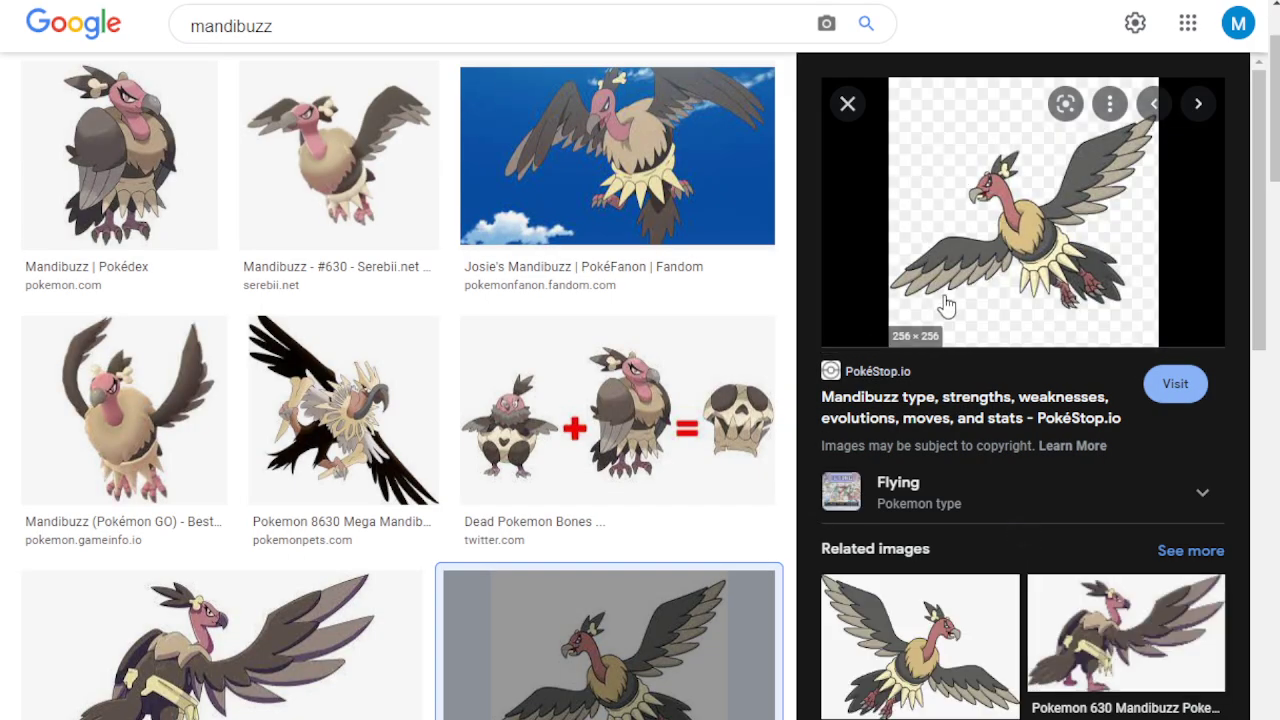
click(288, 585)
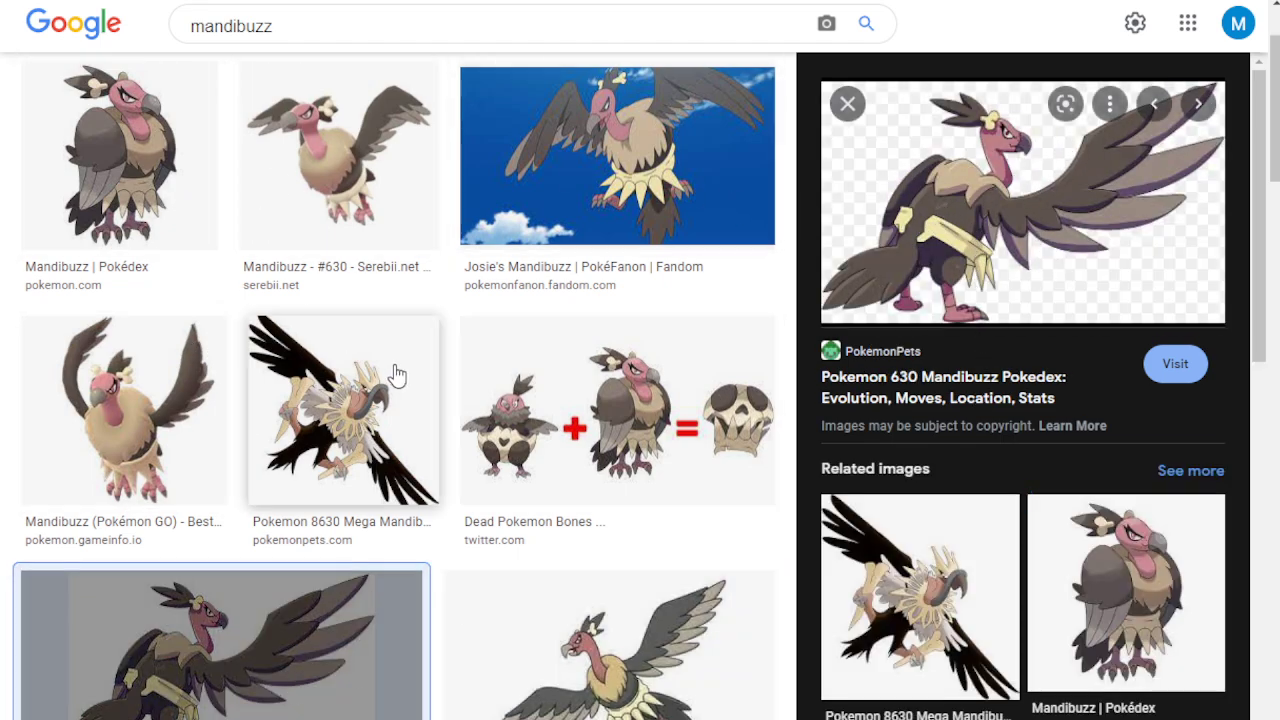
scroll(391, 371, down, 3)
click(608, 400)
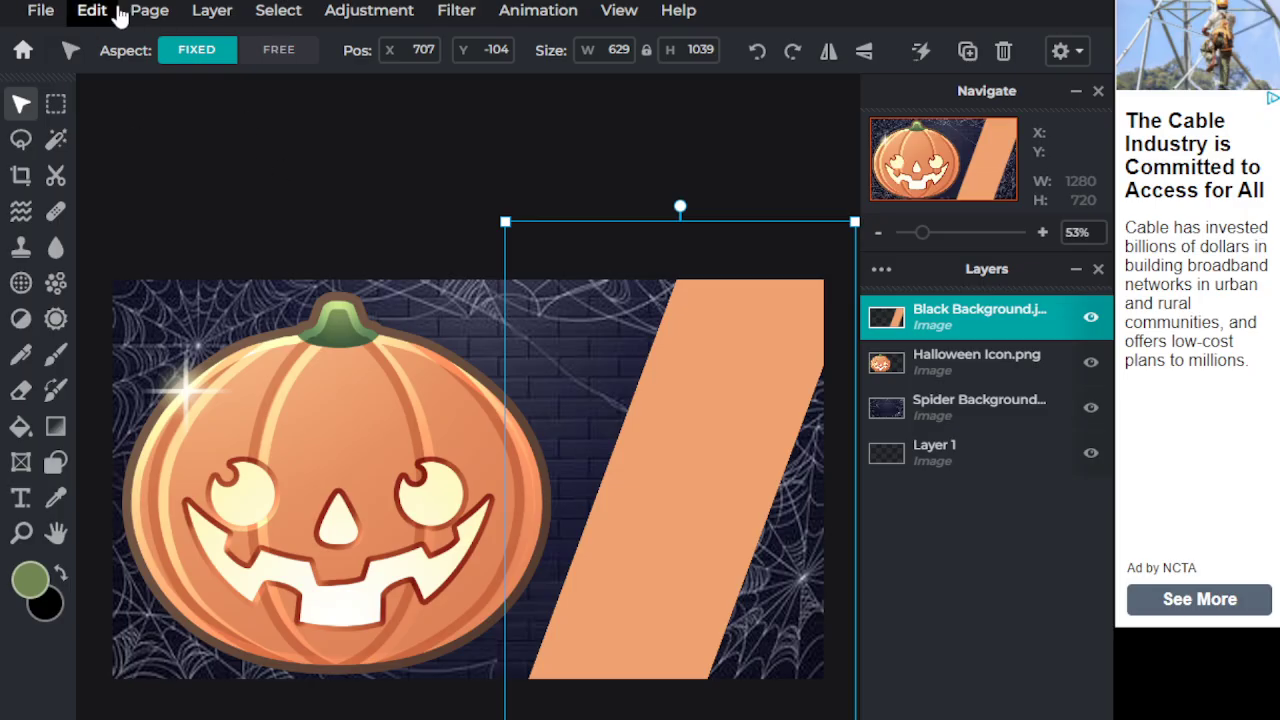
Back in Pixlr E, add Mandibuzz.png as a layer and enlarge it to about 893 × 893 px at X 494, Y -104
click(210, 12)
click(225, 103)
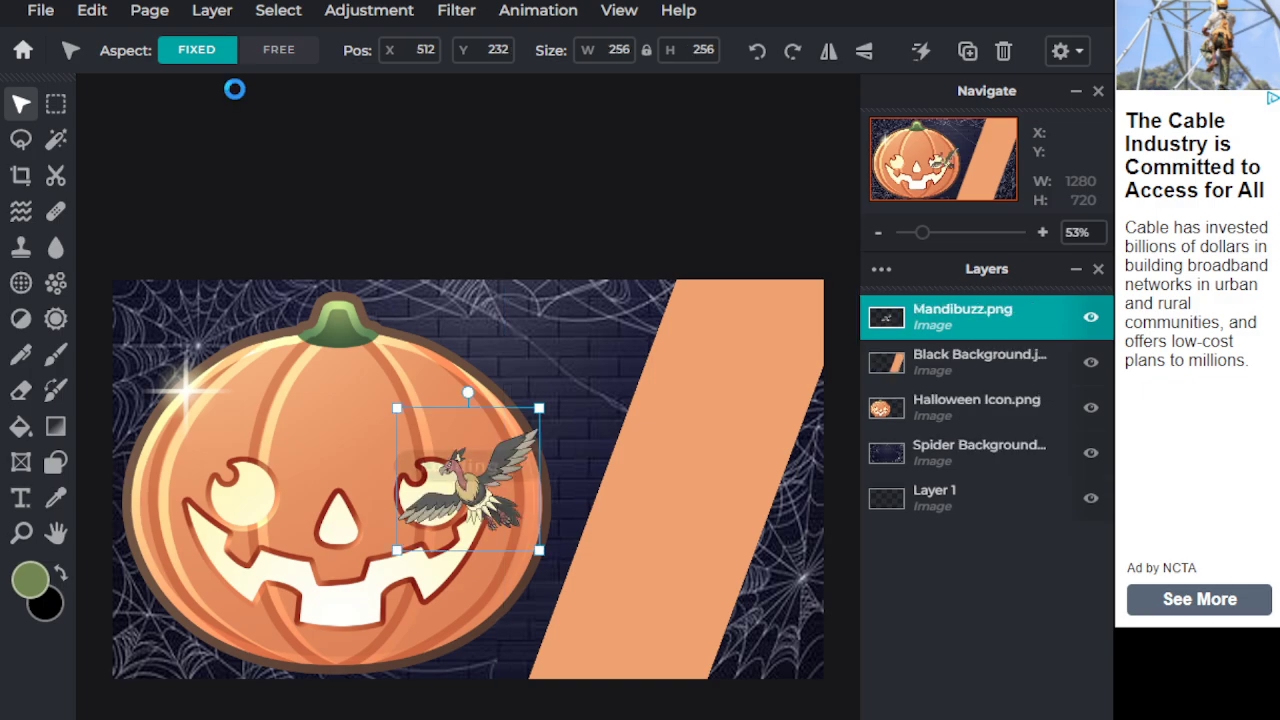
drag(475, 500, 655, 485)
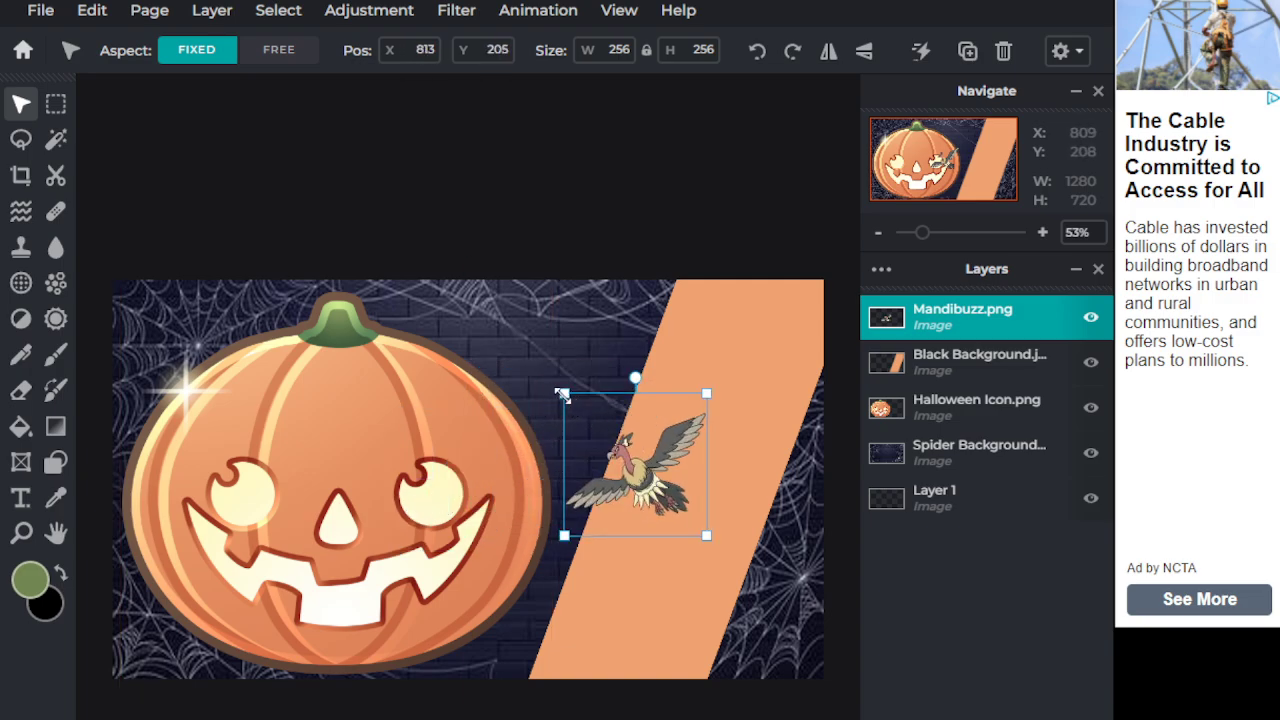
drag(563, 395, 215, 250)
drag(484, 392, 652, 566)
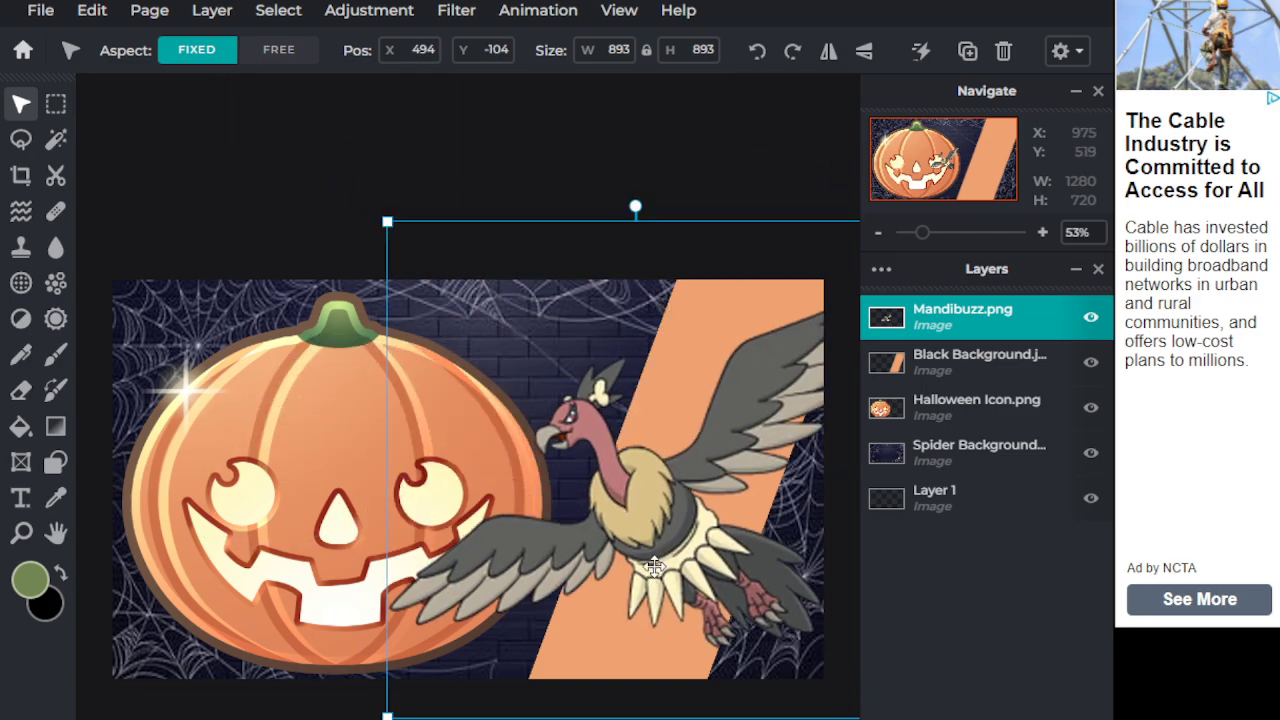
Try a slightly larger size and shifted position for the Mandibuzz, and delete its layer
scroll(652, 566, up, 3)
scroll(571, 526, down, 3)
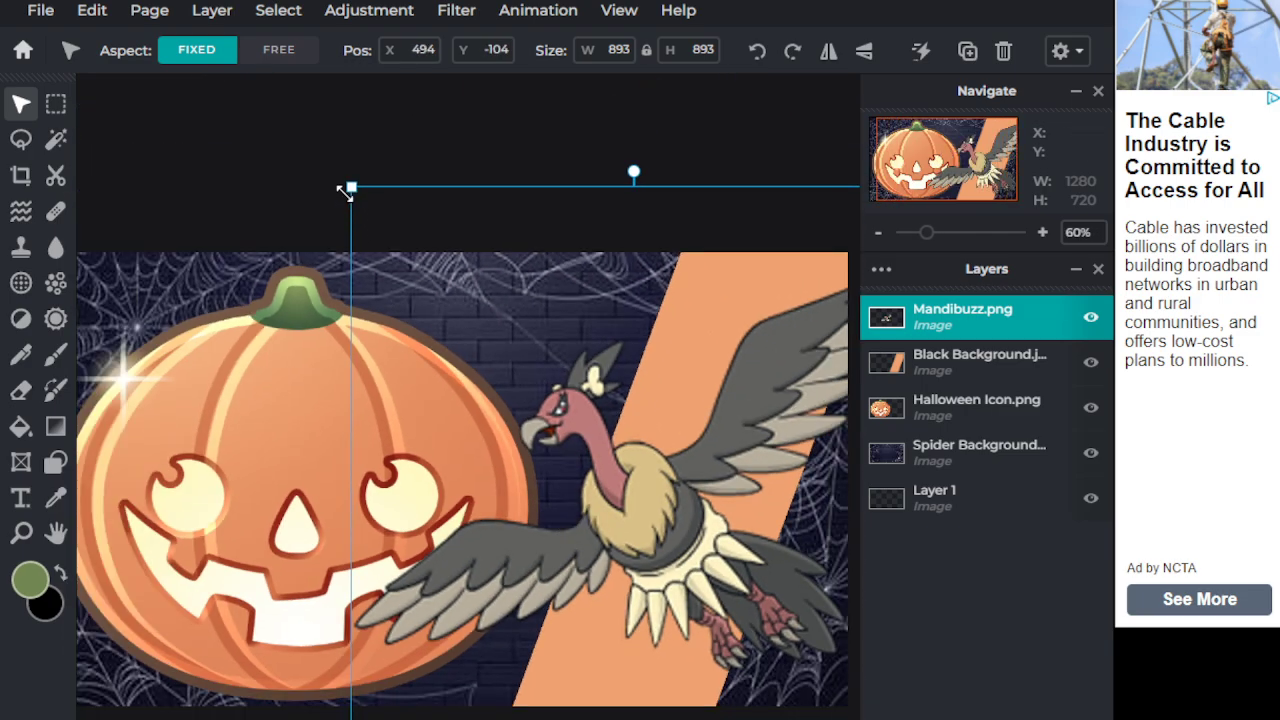
drag(349, 187, 323, 177)
drag(614, 408, 587, 432)
key(Delete)
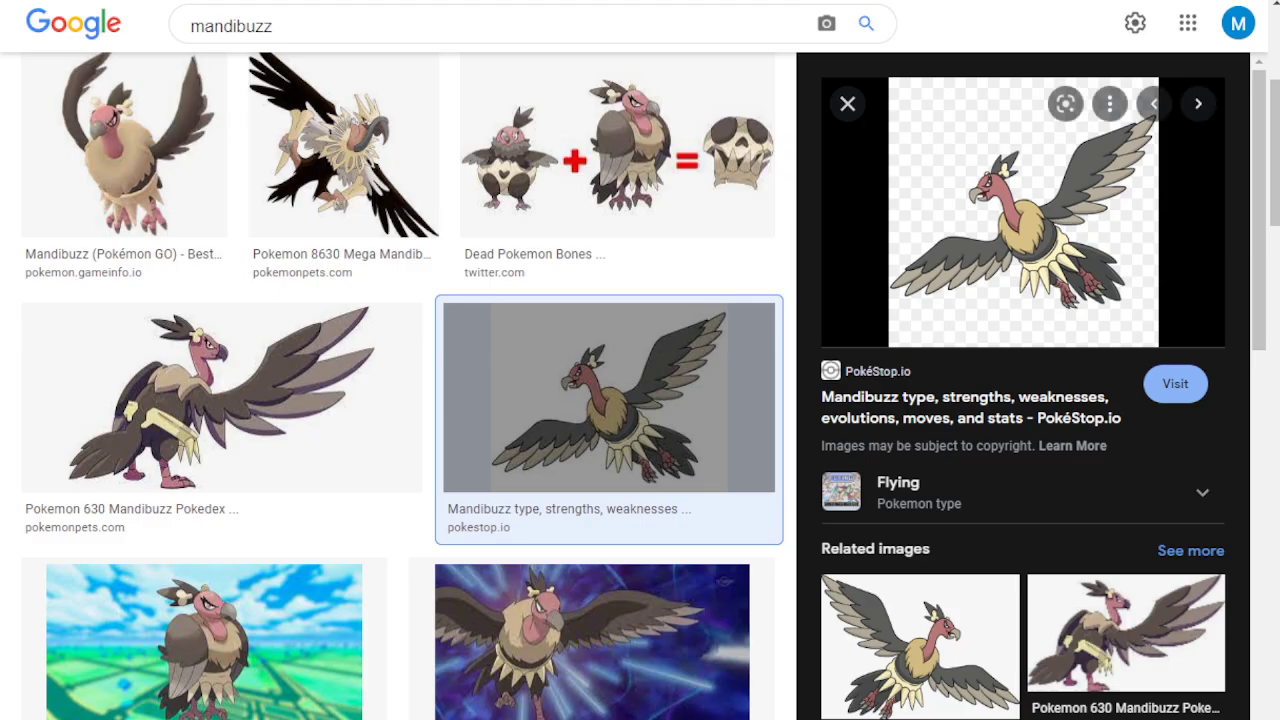
Switch to Google Images and look through related flying Mandibuzz pictures, including the PokemonPets shiny and DeviantArt ones
click(877, 617)
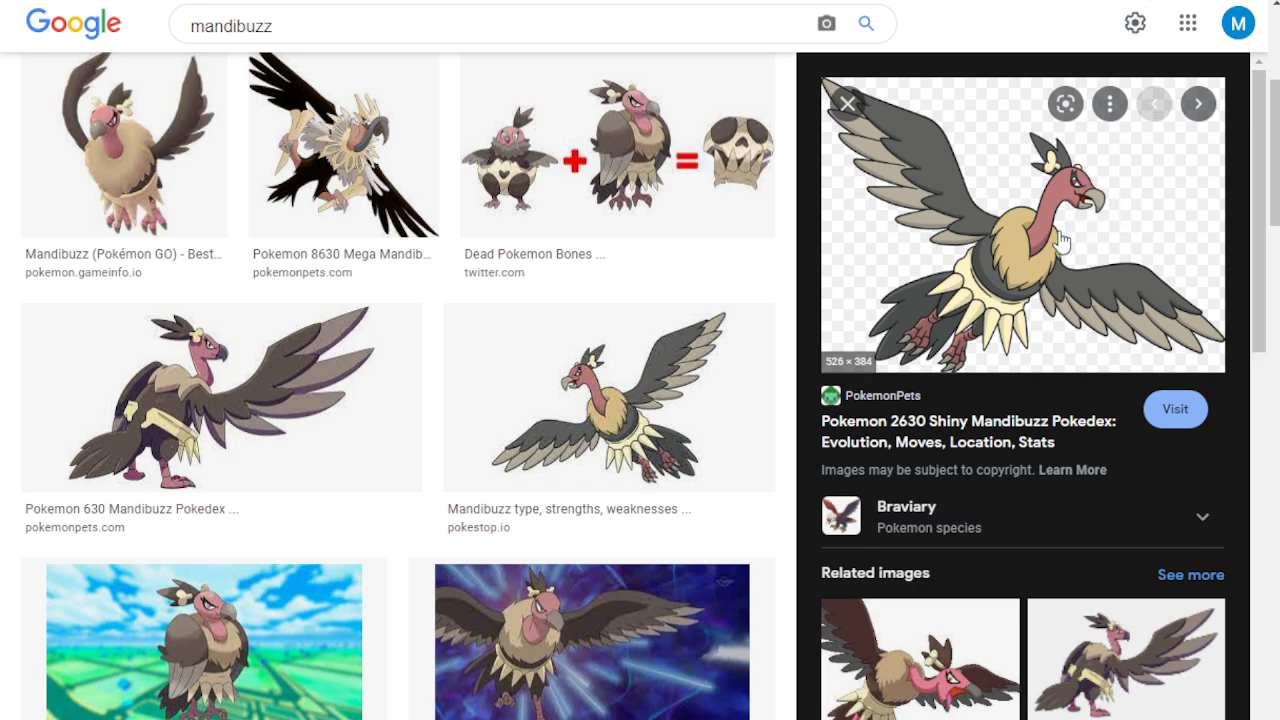
click(936, 698)
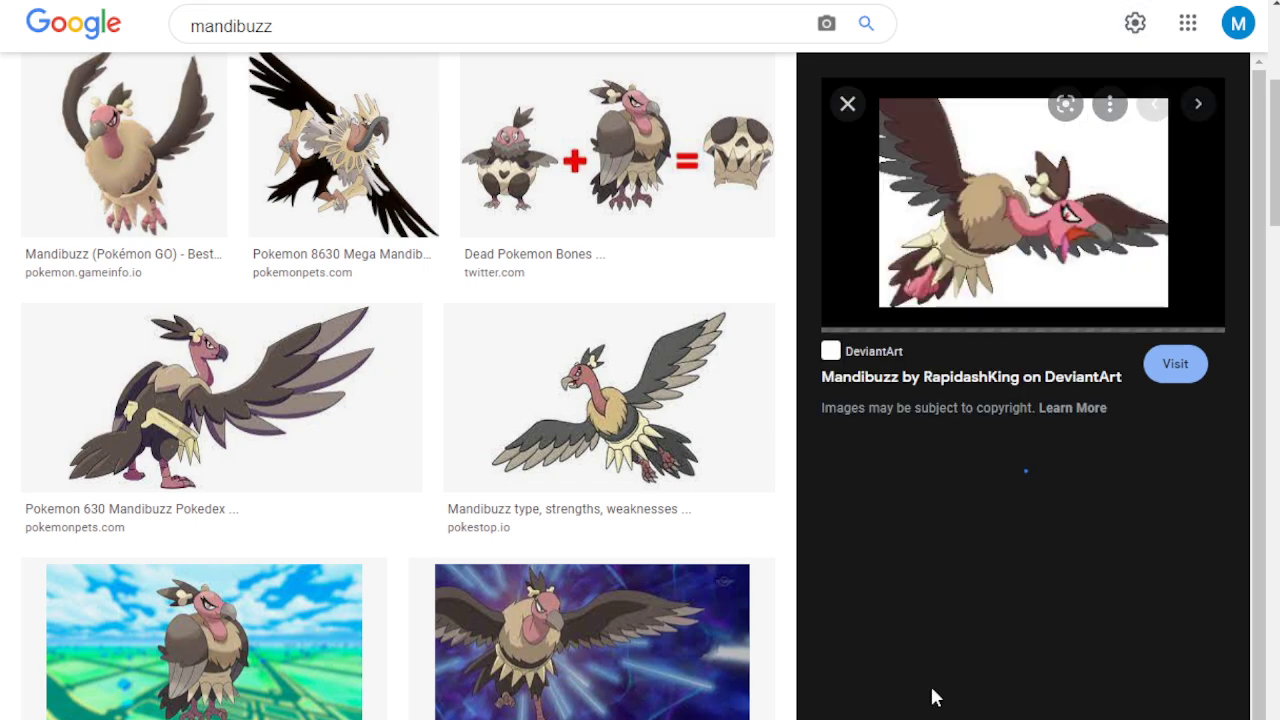
click(1143, 594)
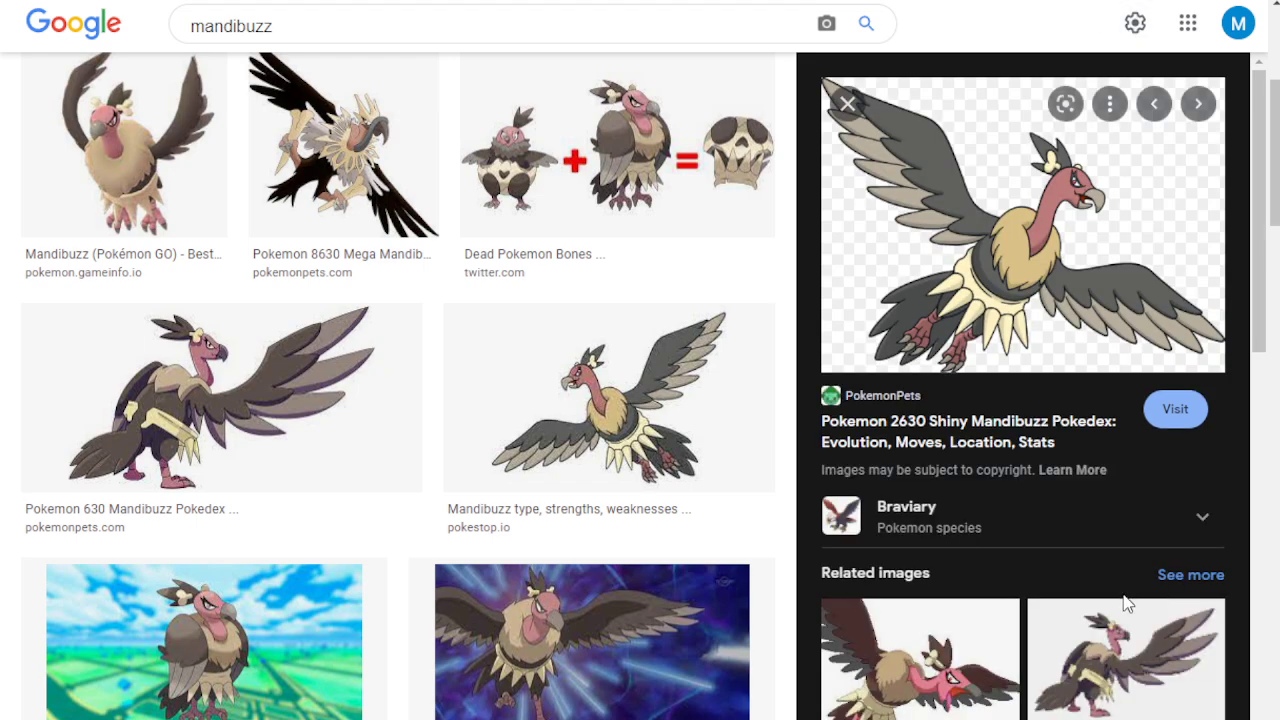
scroll(935, 265, down, 3)
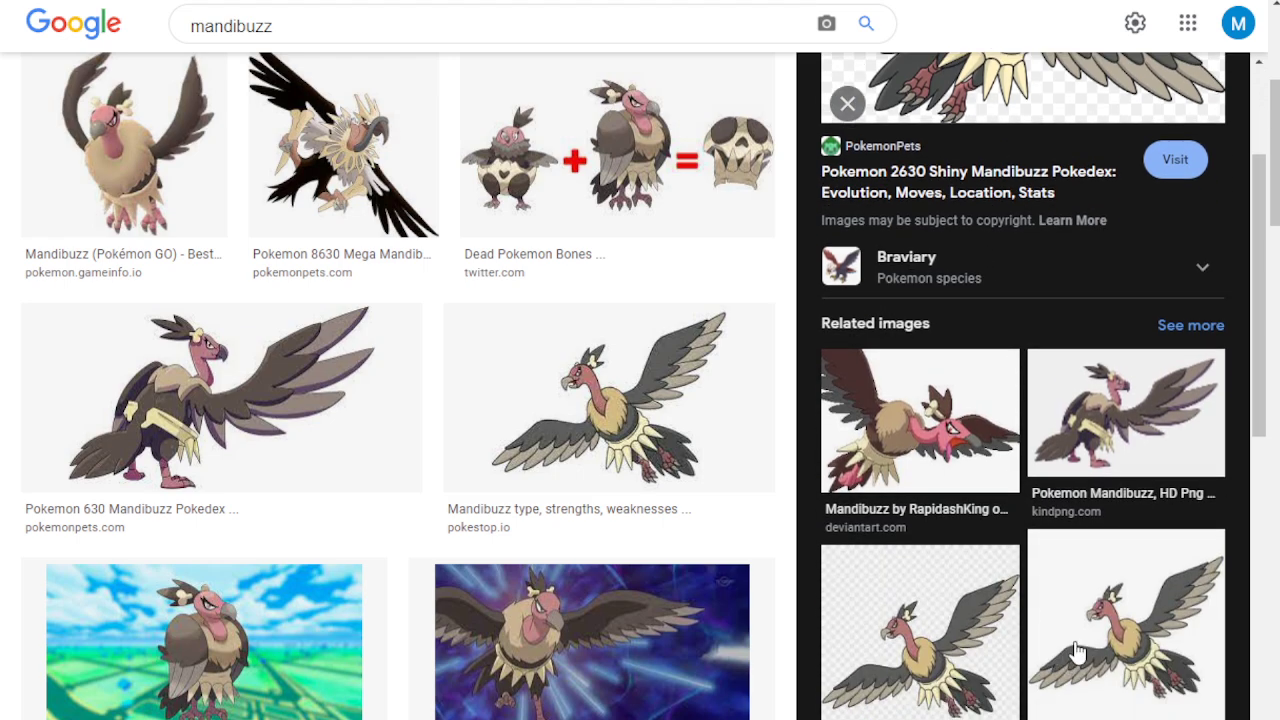
click(1077, 652)
scroll(941, 638, down, 4)
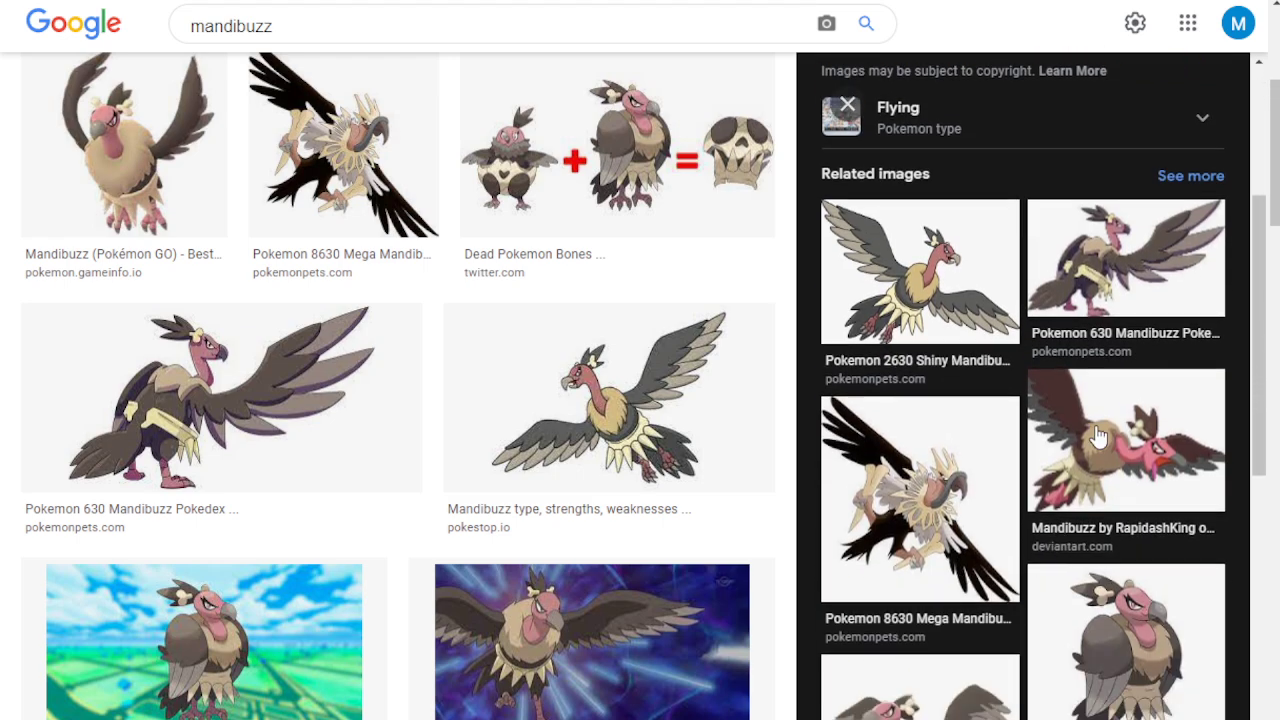
click(1096, 434)
scroll(1055, 448, down, 4)
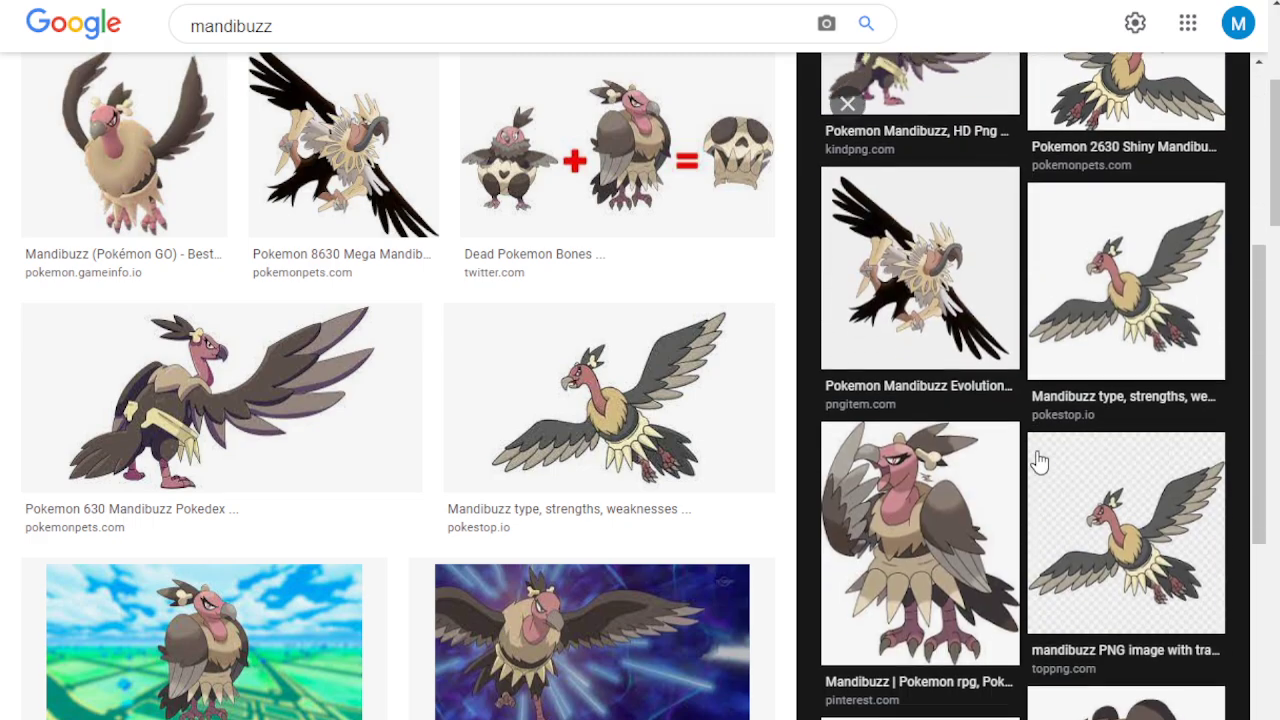
Examine the standing Mandibuzz artworks from Pinterest, PNGkey and Fandom with their related images, and return to the flying PokéStop.io picture
click(958, 513)
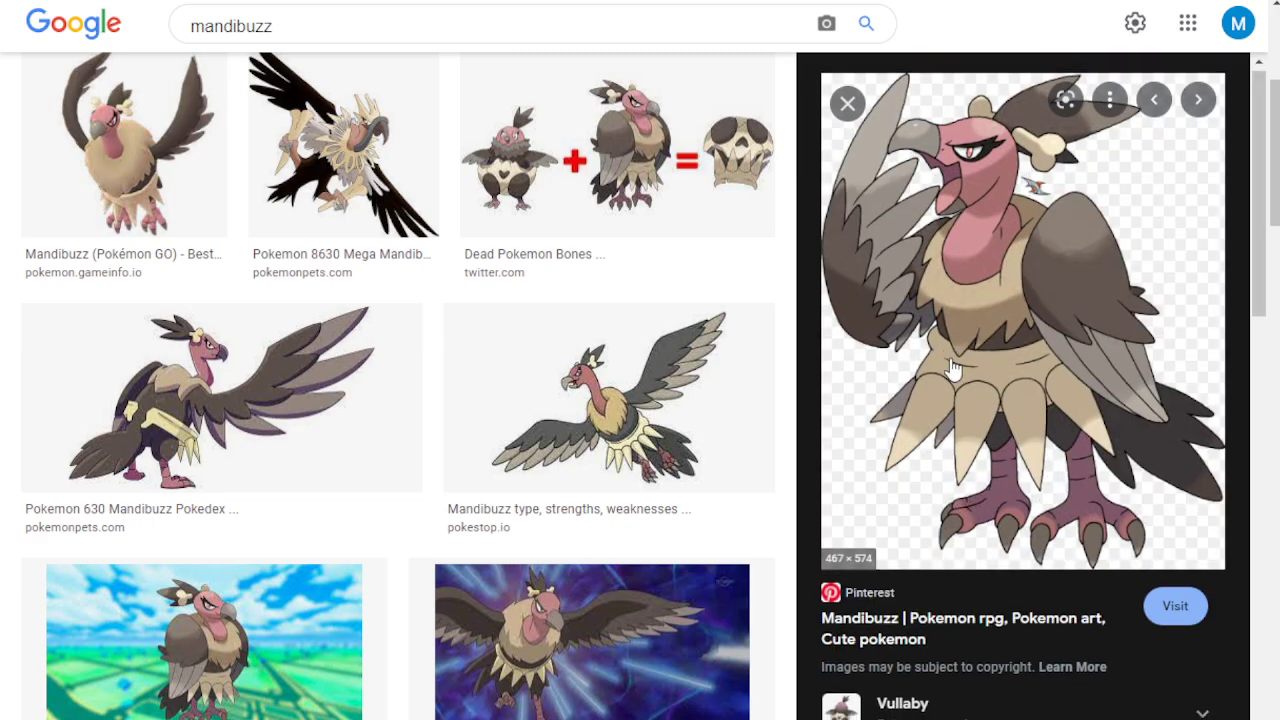
scroll(957, 414, down, 8)
click(1090, 517)
scroll(1100, 480, down, 10)
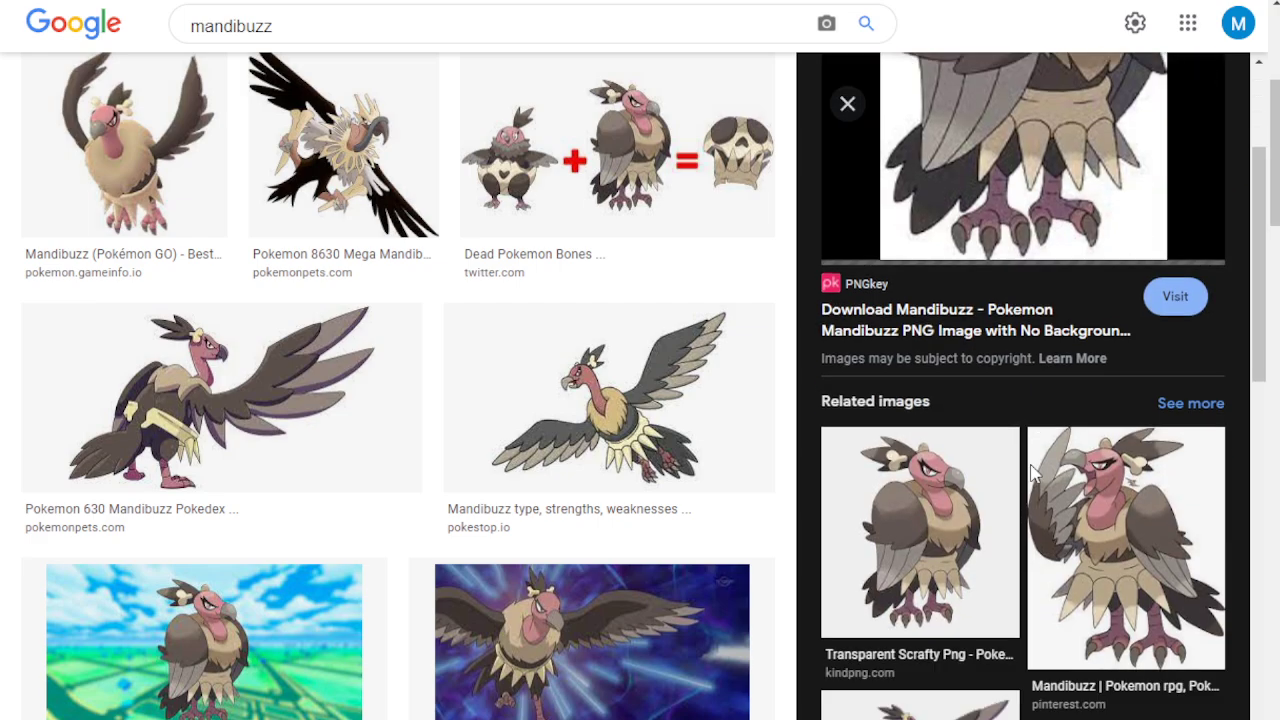
click(1098, 476)
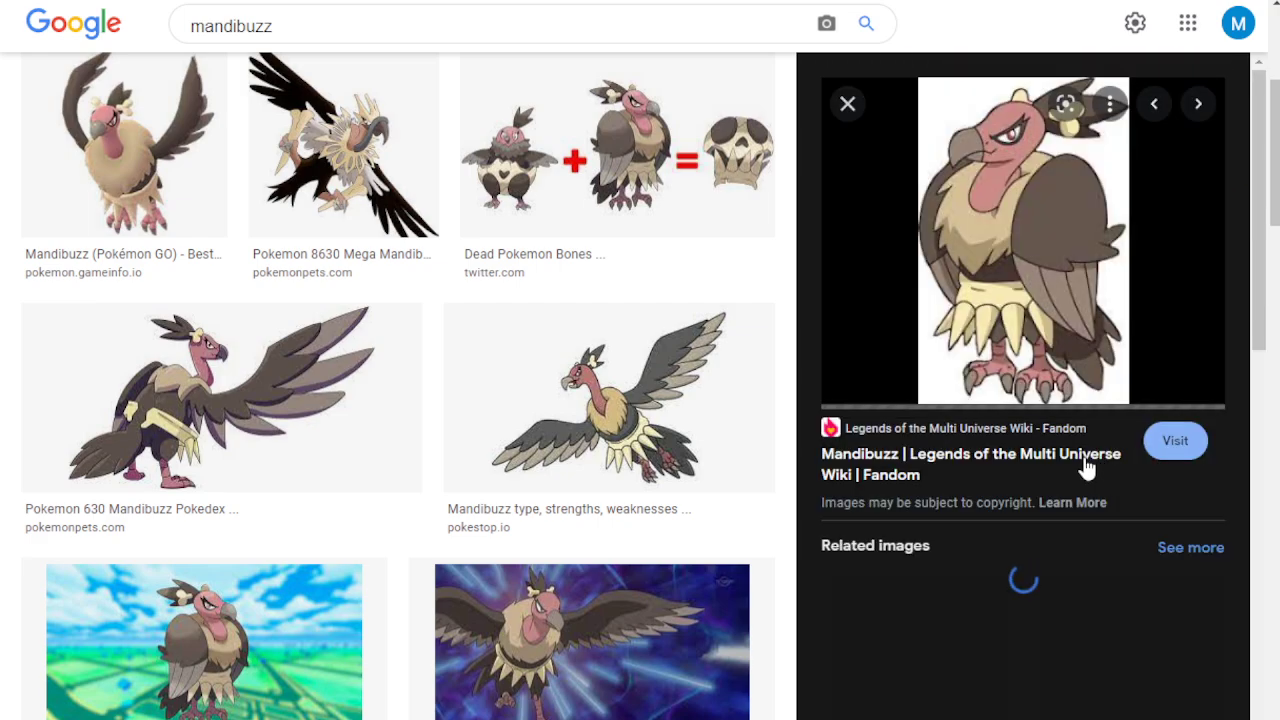
scroll(945, 340, down, 9)
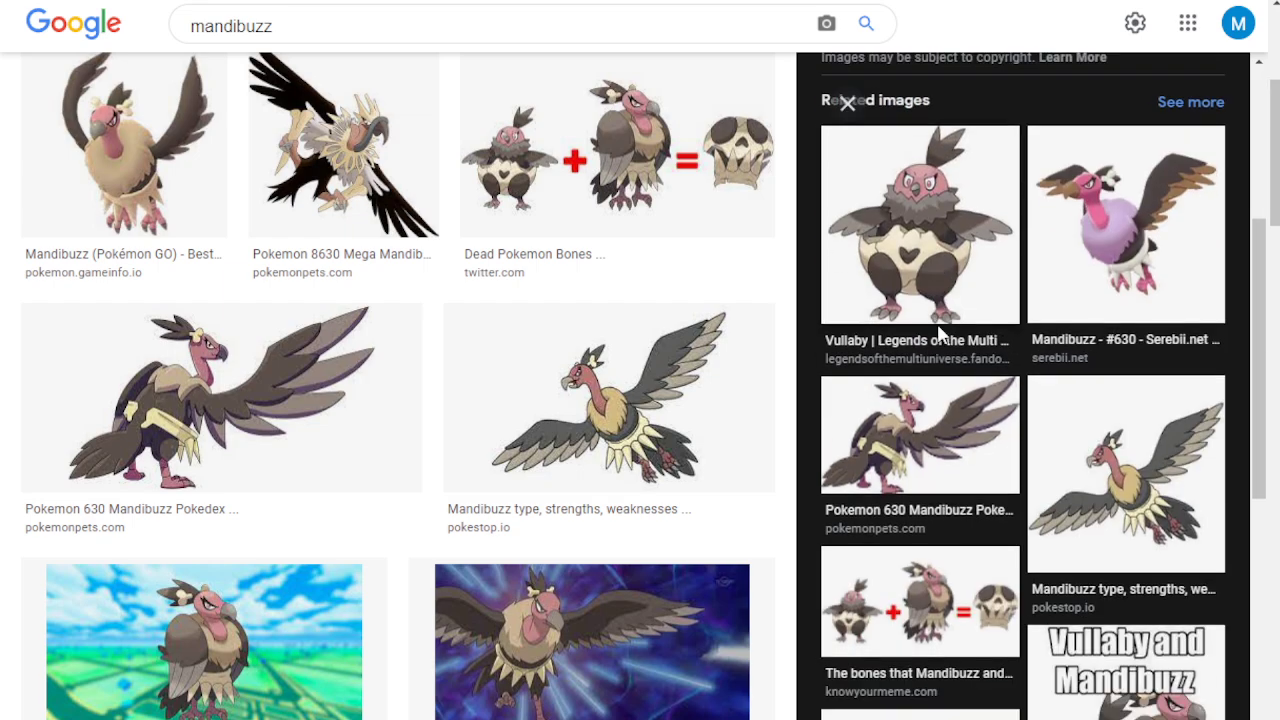
scroll(945, 355, down, 7)
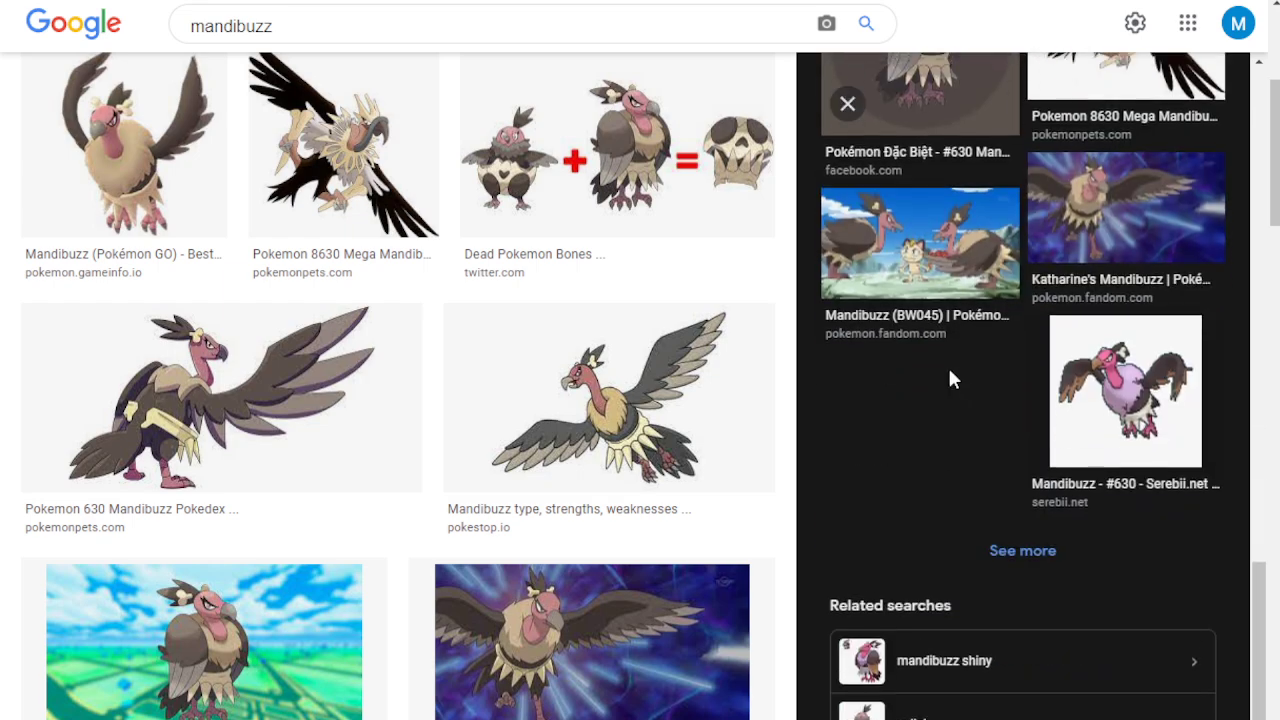
scroll(955, 380, up, 4)
click(653, 426)
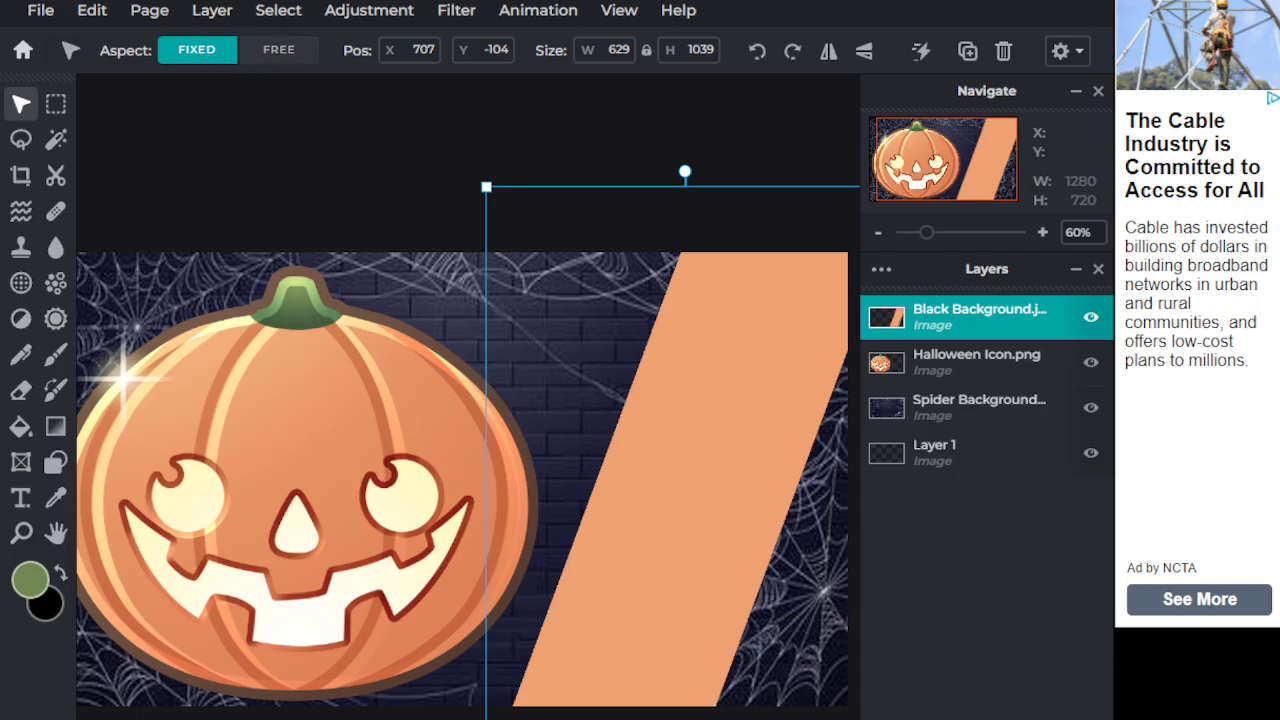
Back in Pixlr E, add Mandibuzz.png as a layer, enlarge it to about 926 × 926 px over the orange panel at X 488, Y -145, and deselect it
key(ctrl+l)
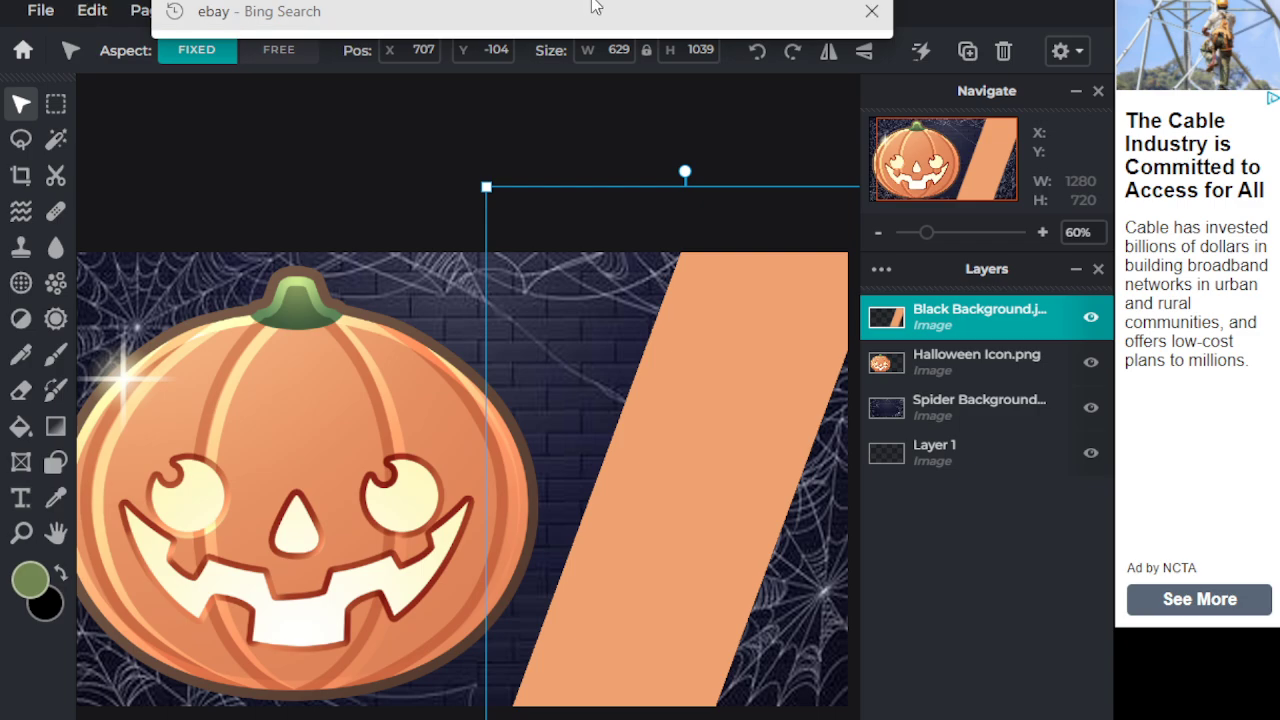
click(208, 12)
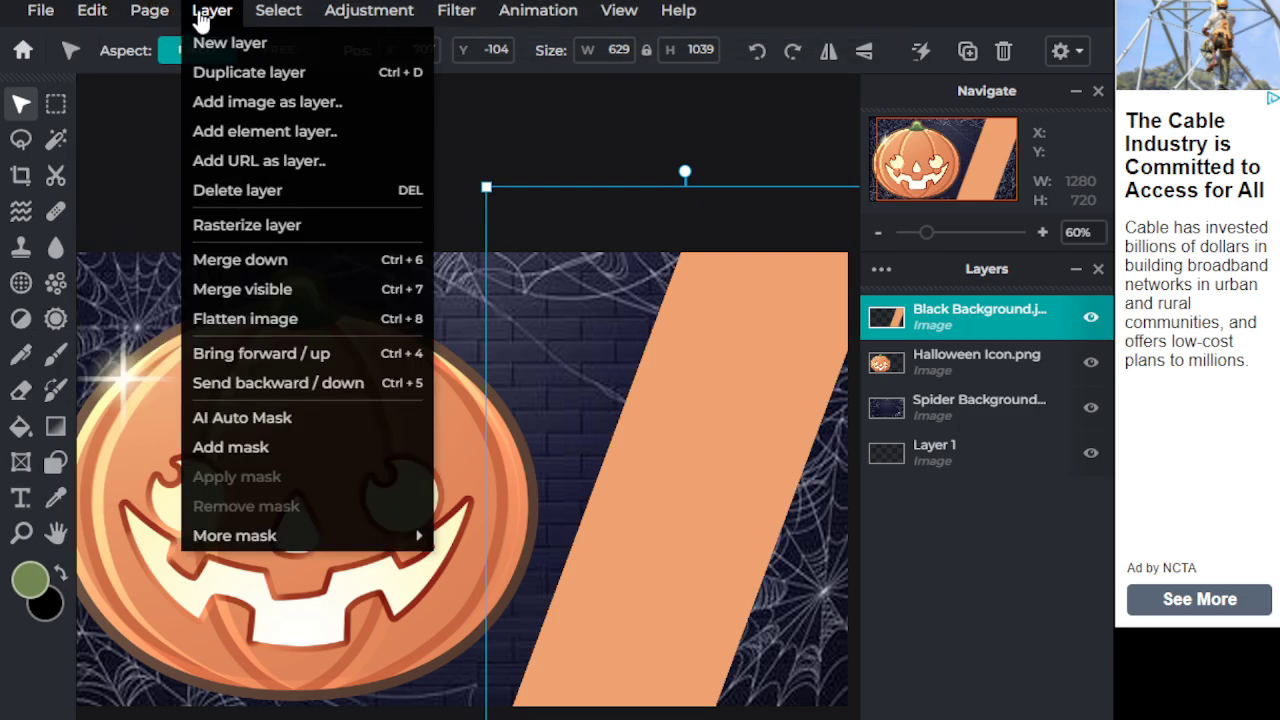
click(232, 101)
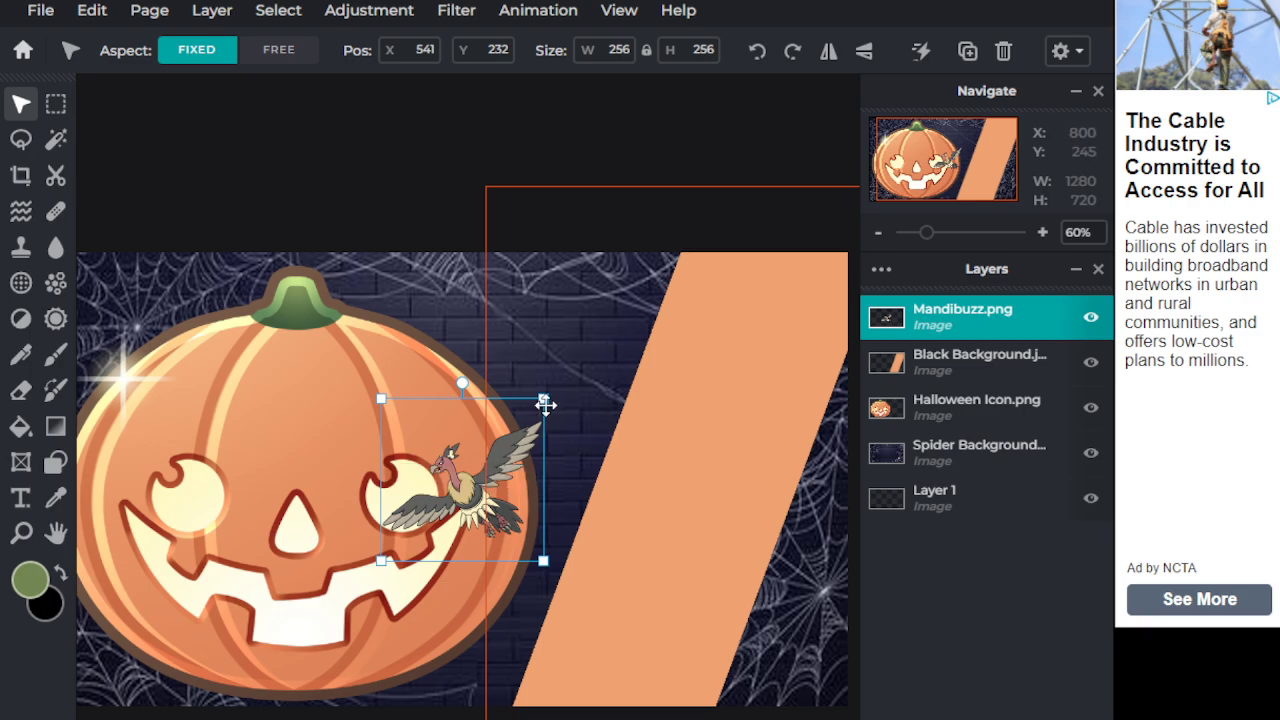
drag(543, 400, 968, 165)
drag(735, 365, 702, 541)
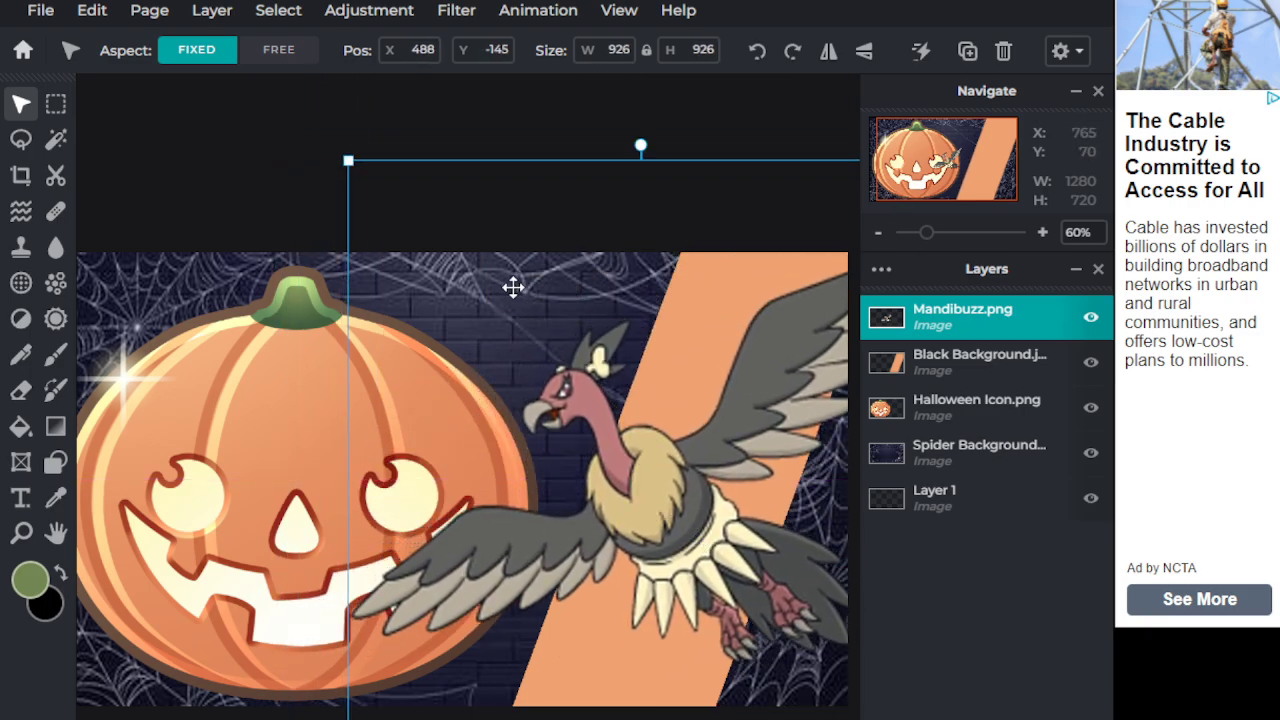
click(296, 150)
scroll(386, 231, down, 2)
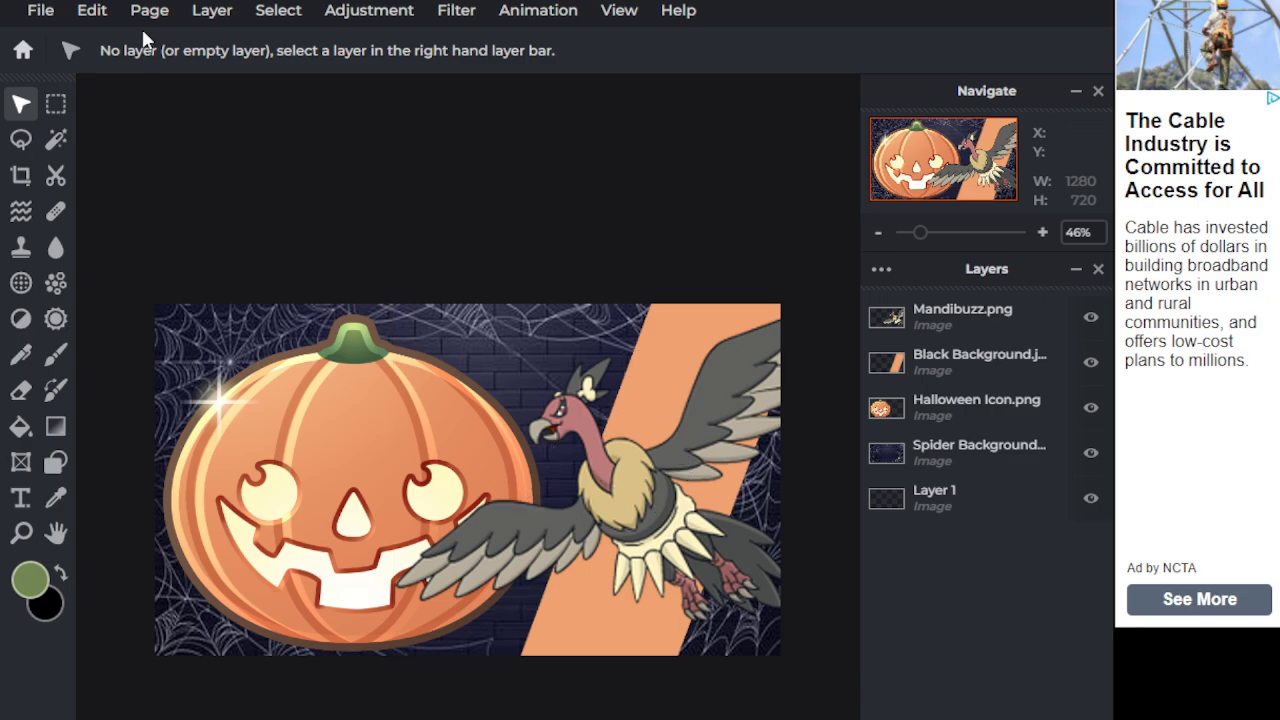
Add GO Logo.png as a layer and scale it down in stages to about 1471 × 900 px
click(212, 10)
click(246, 131)
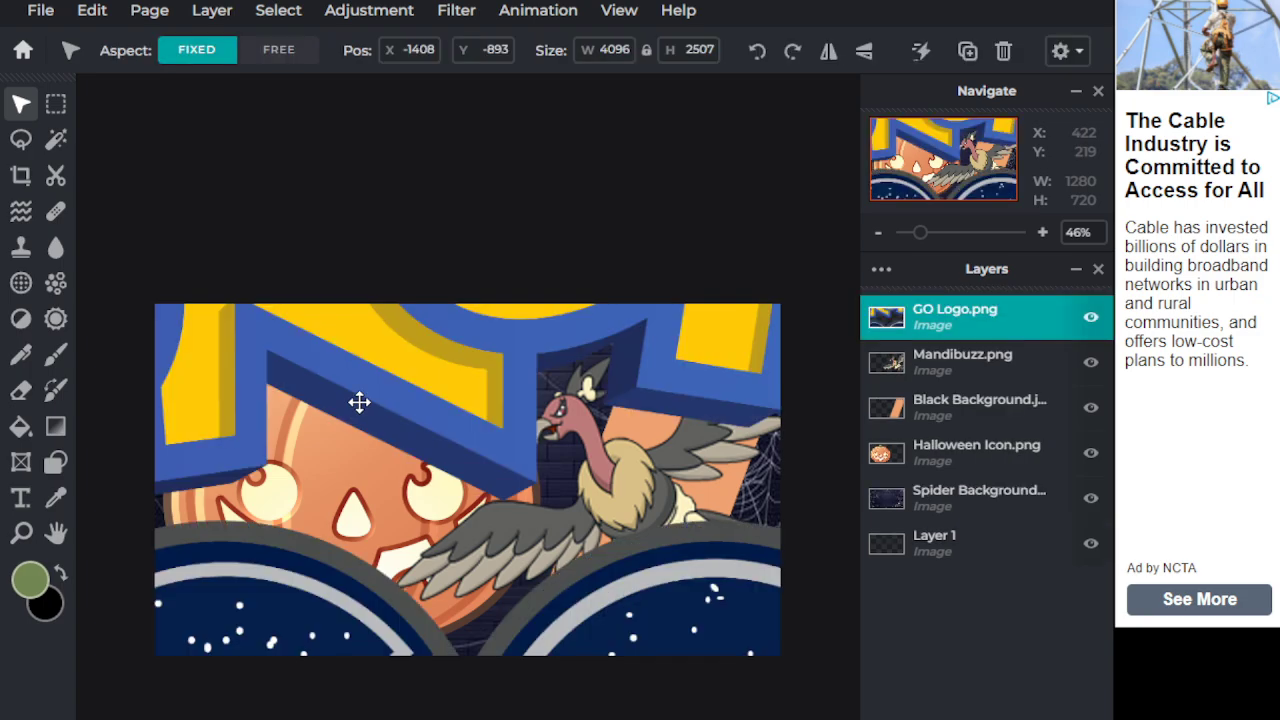
drag(399, 387, 703, 535)
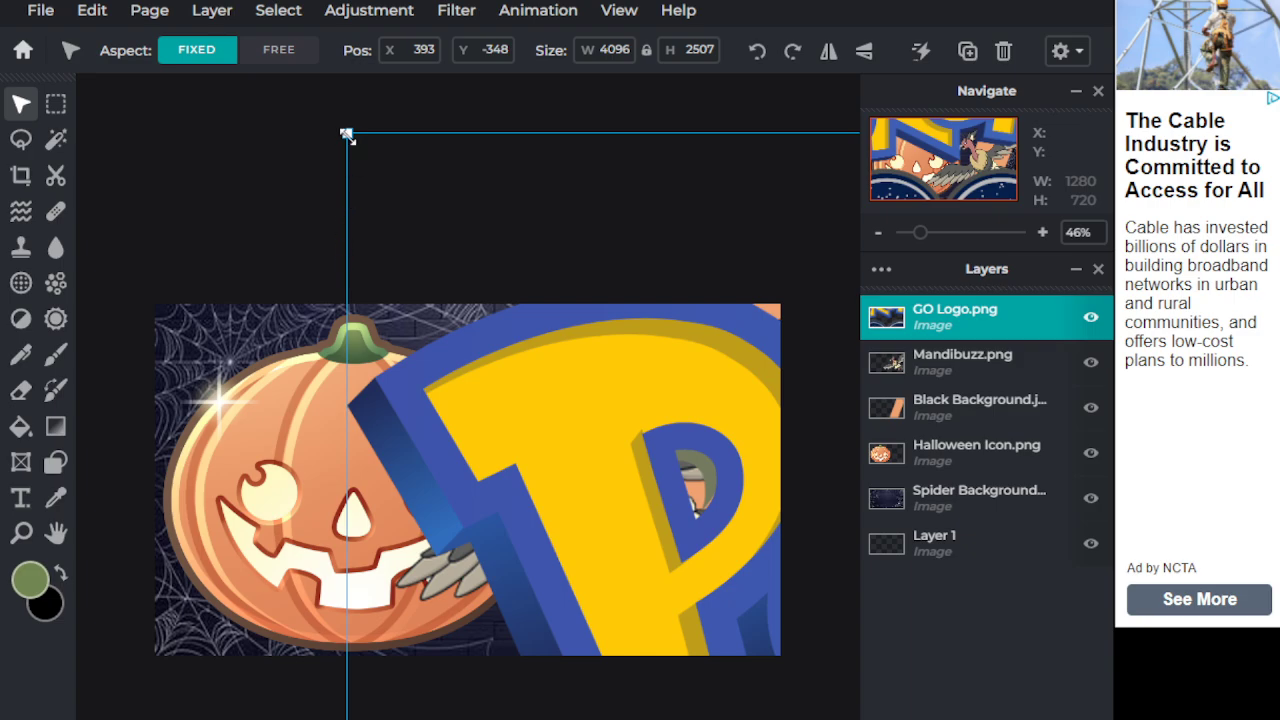
drag(346, 135, 694, 349)
drag(766, 443, 523, 400)
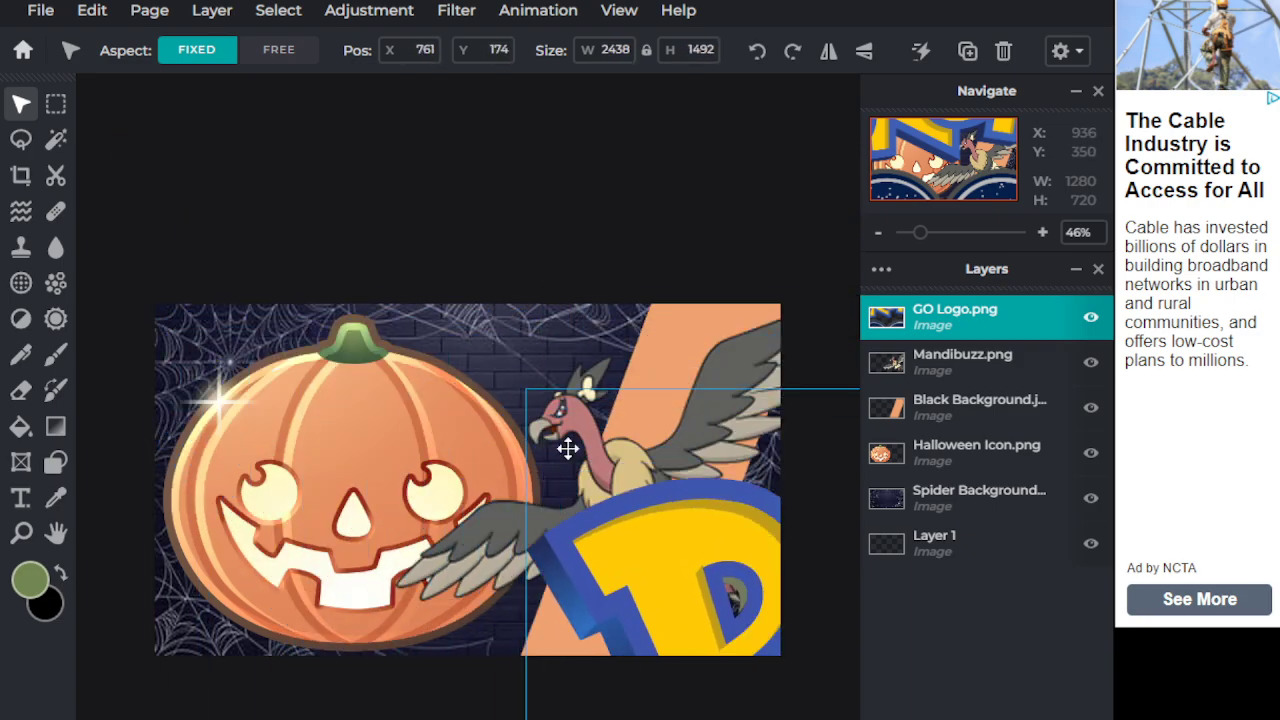
drag(538, 445, 183, 215)
drag(170, 170, 600, 443)
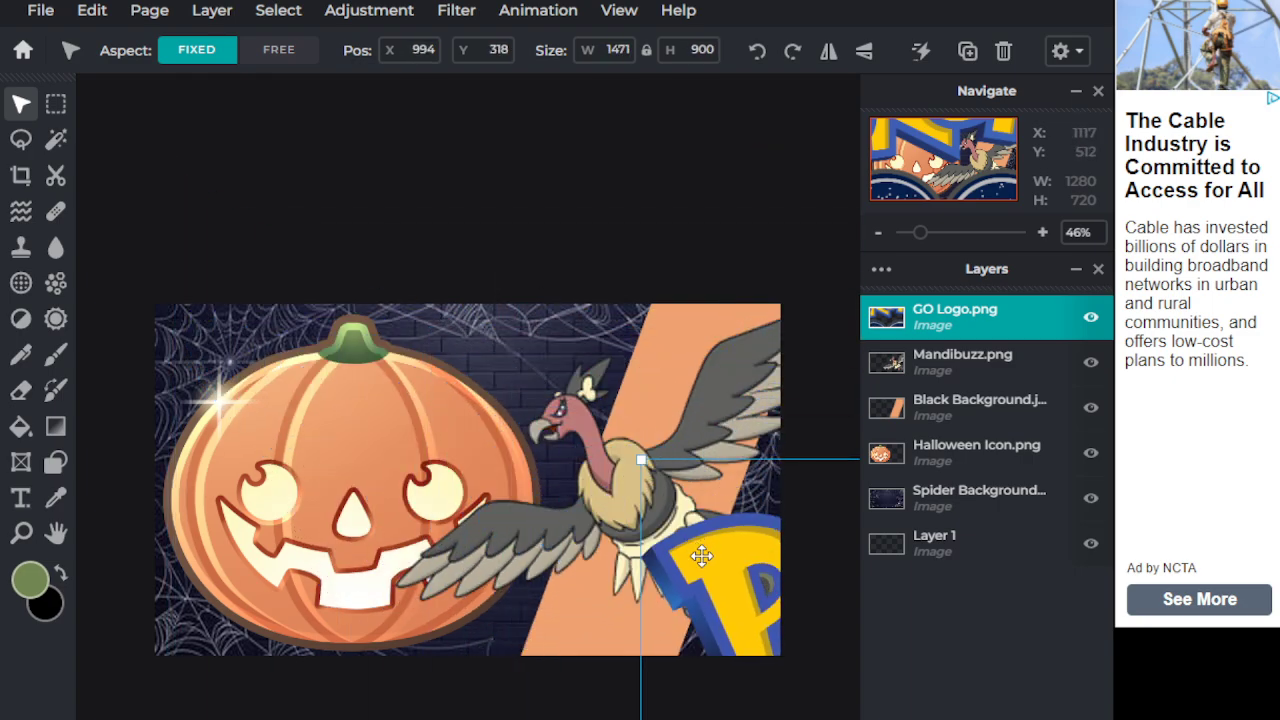
Shrink the GO logo to about 304 × 186 px, tilt it slightly counterclockwise and place it in the canvas's upper-left corner at X 8, Y 14
drag(583, 520, 86, 226)
drag(215, 202, 346, 214)
drag(211, 169, 660, 441)
drag(732, 490, 259, 302)
drag(183, 249, 225, 293)
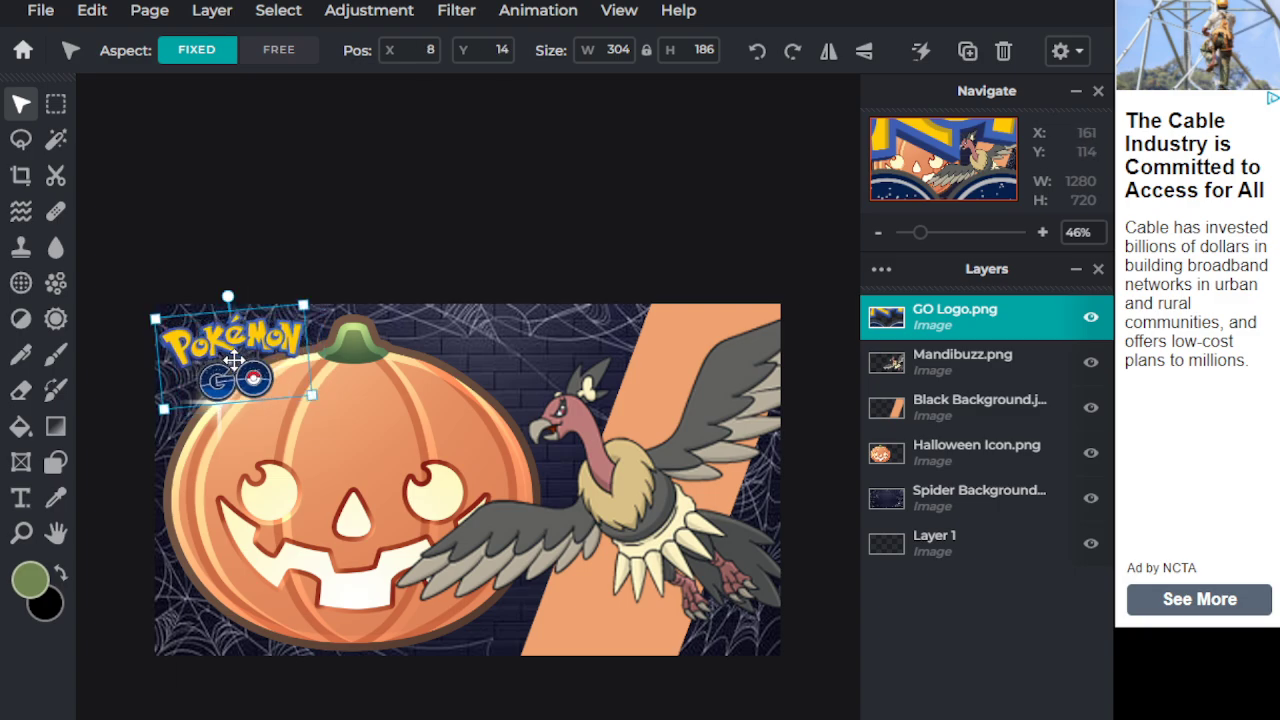
Add logo.png as a new layer and scale it down in stages from full size to about 95 × 95 px
click(286, 235)
click(208, 10)
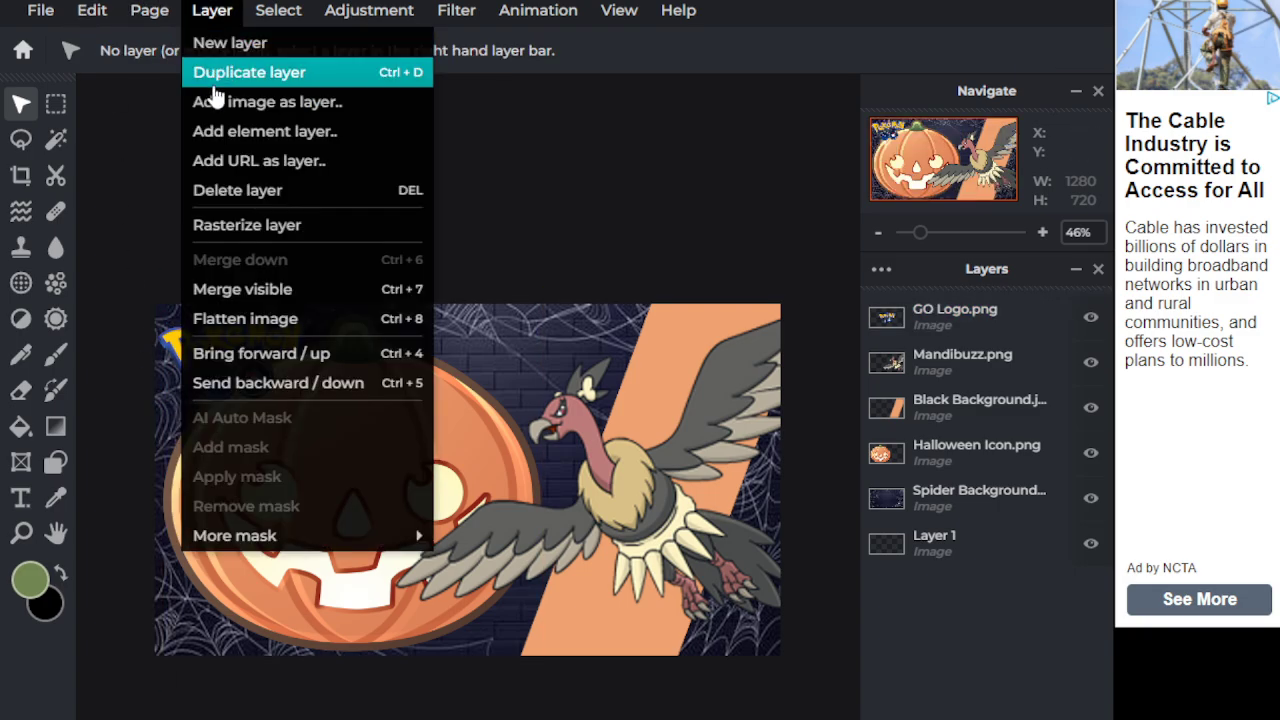
click(227, 103)
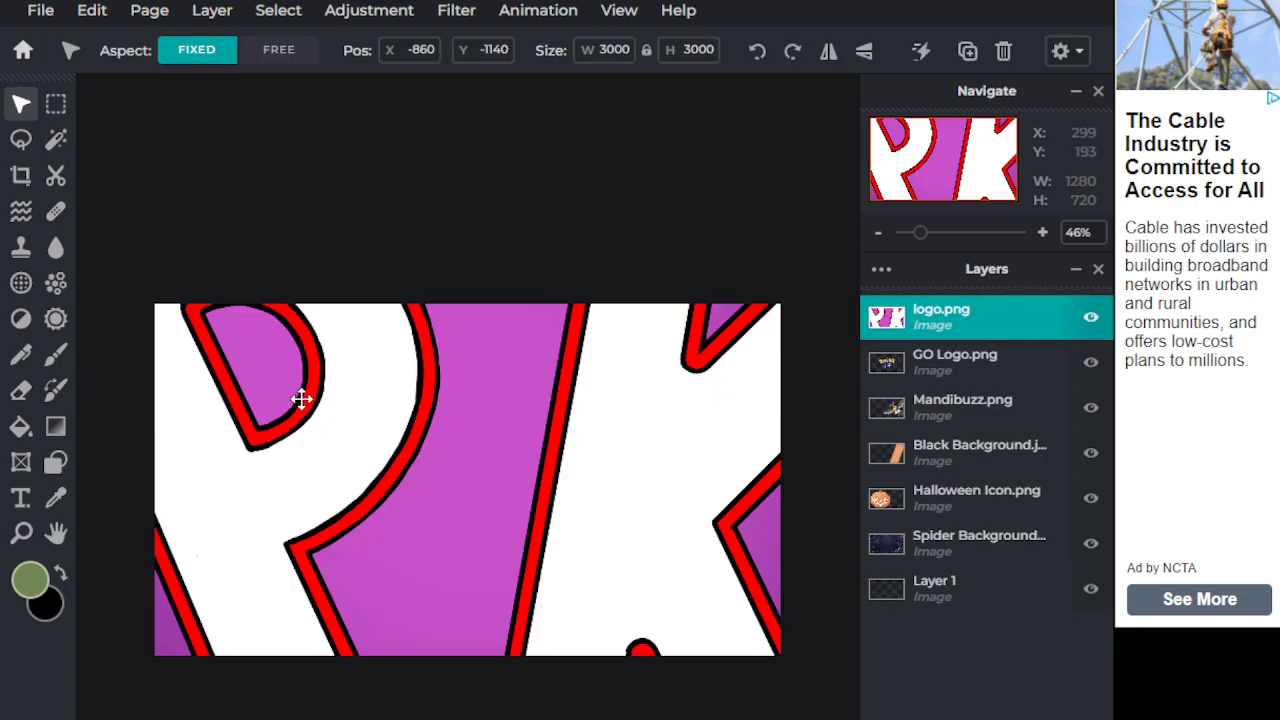
drag(297, 397, 403, 334)
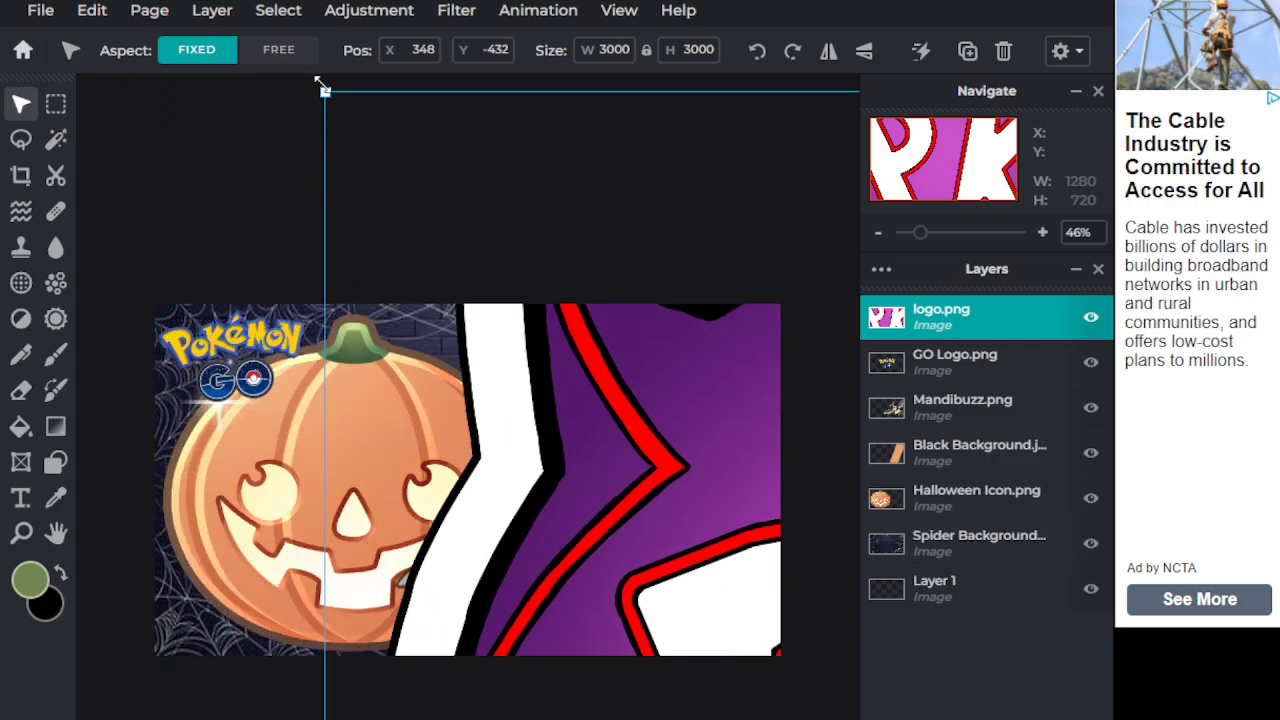
drag(323, 91, 615, 540)
drag(614, 656, 240, 304)
drag(167, 243, 226, 240)
drag(113, 196, 545, 512)
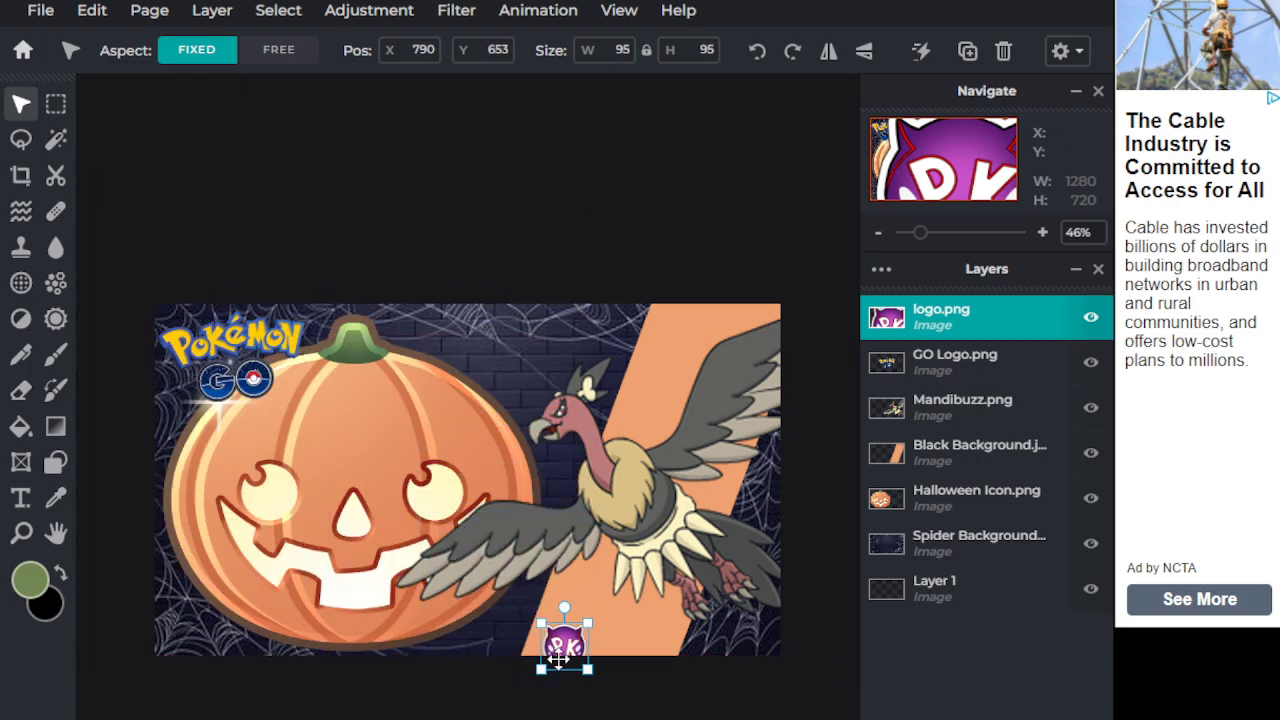
Shrink the purple logo to about 50 × 50 px, place it in the canvas's lower-left corner and deselect it
drag(521, 637, 186, 633)
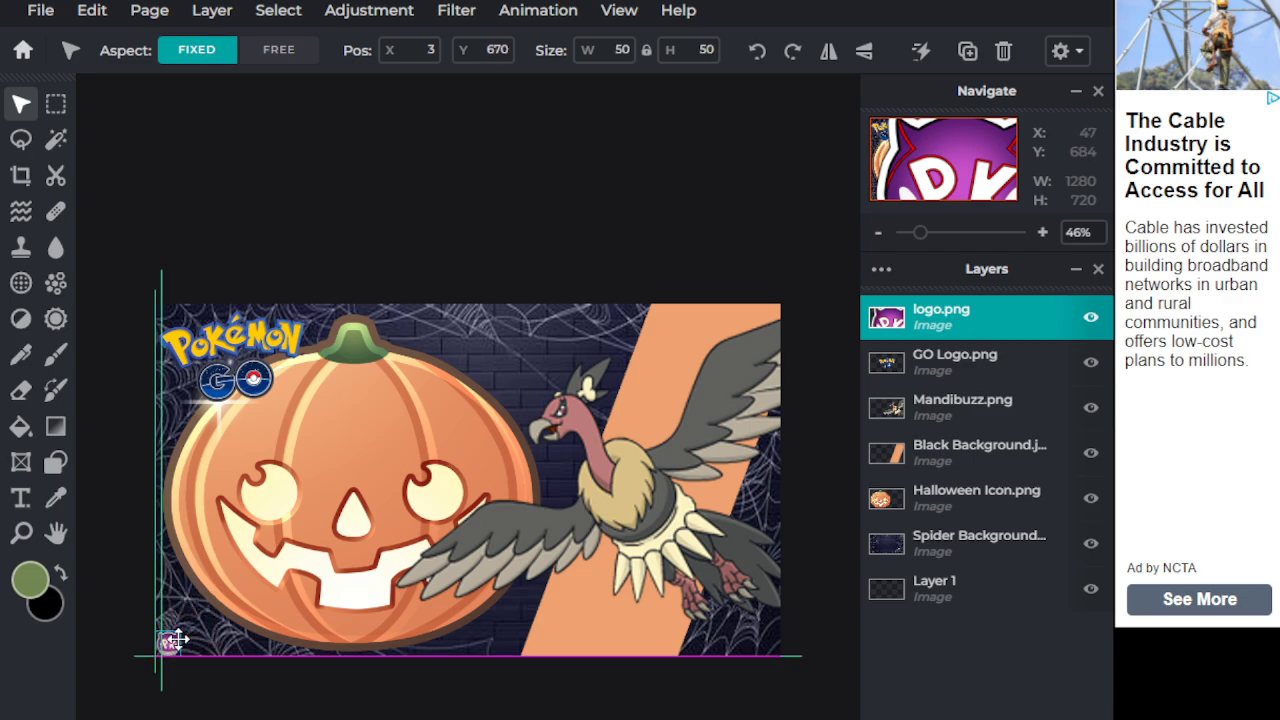
scroll(94, 674, up, 2)
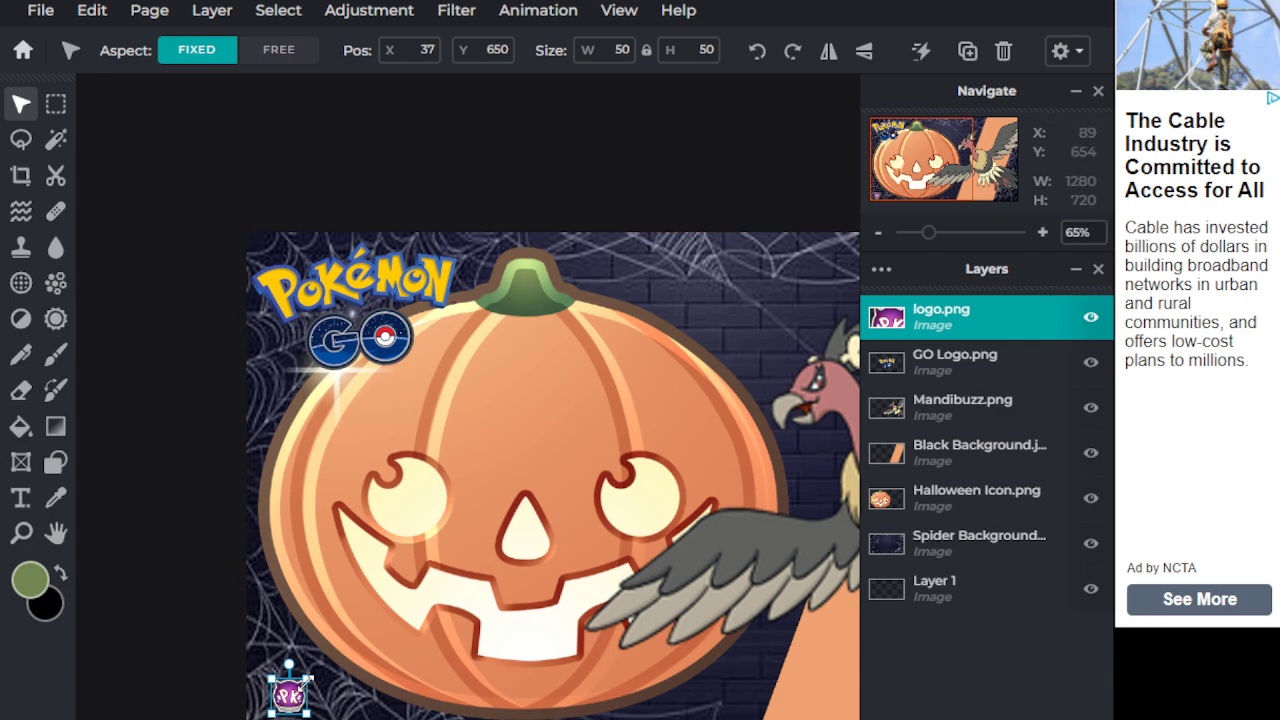
drag(290, 690, 278, 710)
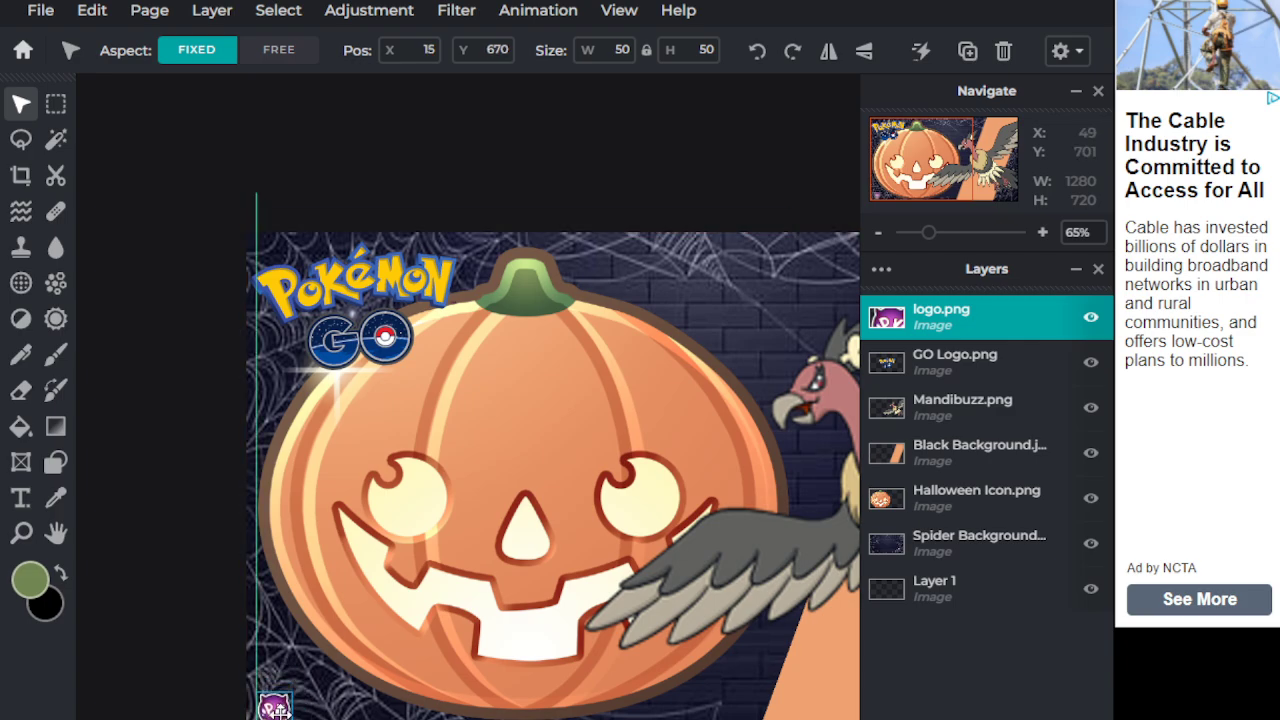
click(166, 651)
scroll(233, 508, down, 2)
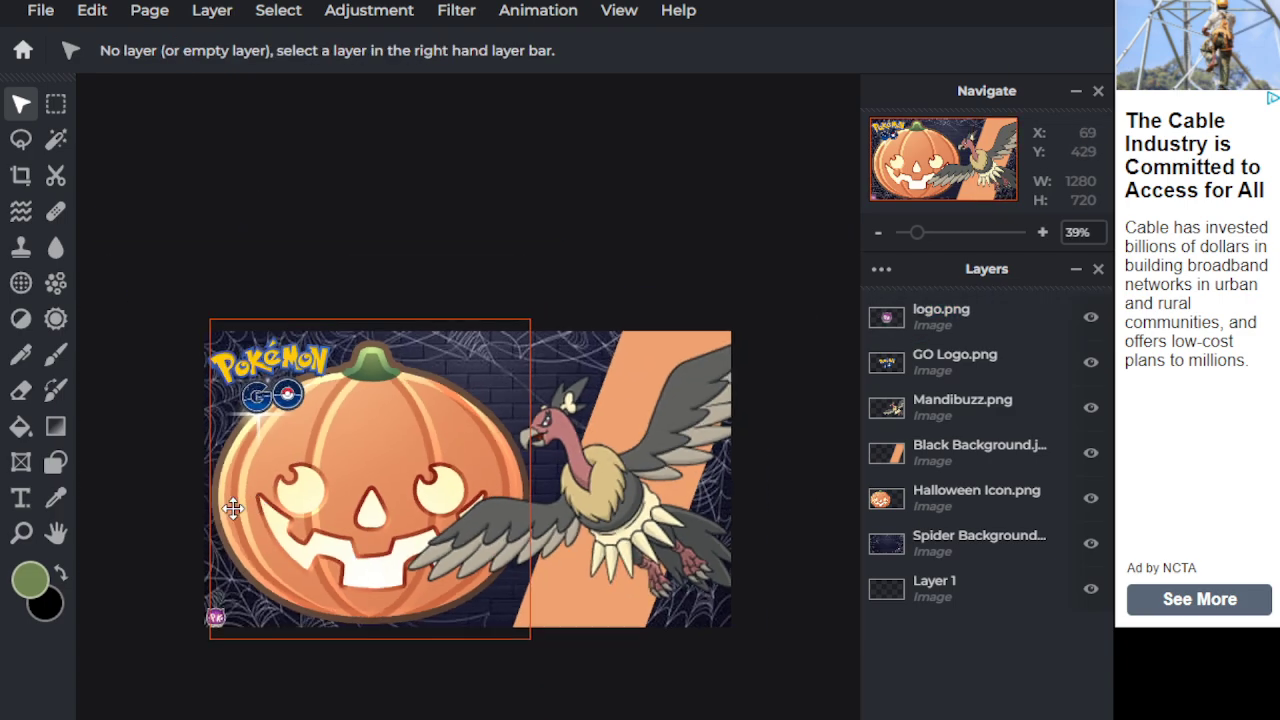
scroll(406, 440, up, 1)
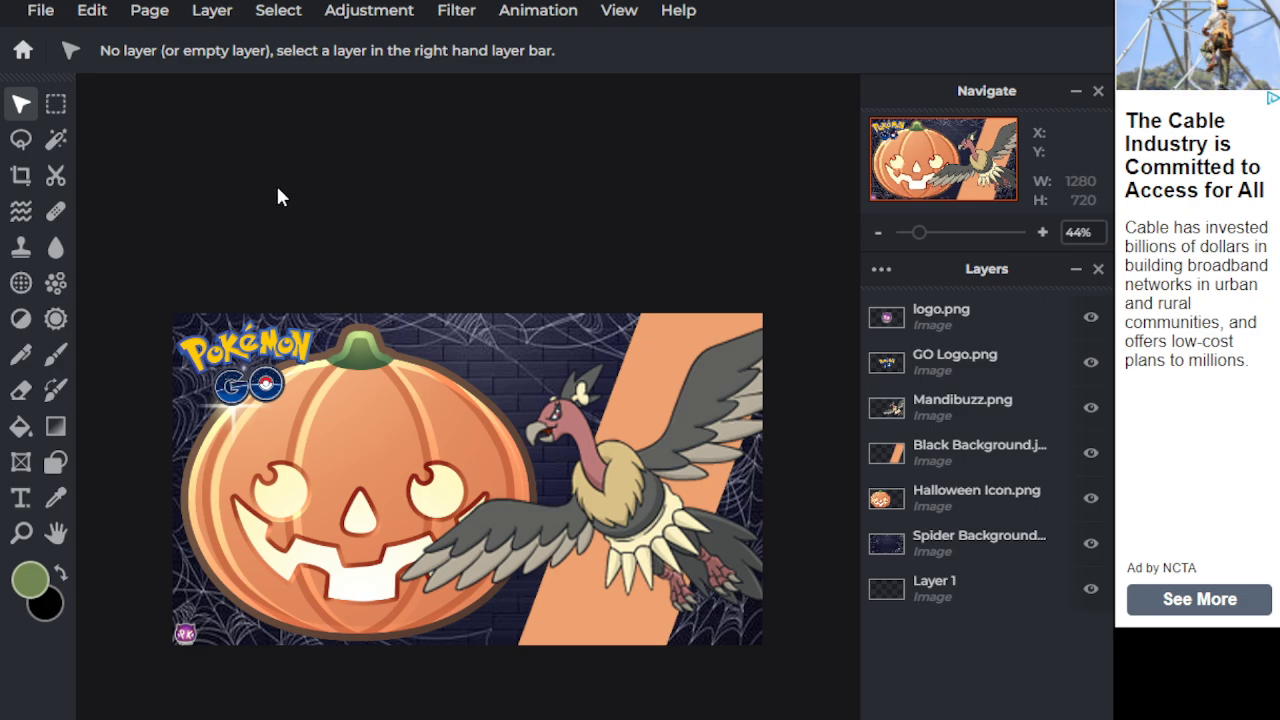
Delete the Mandibuzz.png layer and hide the Halloween Icon.png pumpkin layer
click(598, 470)
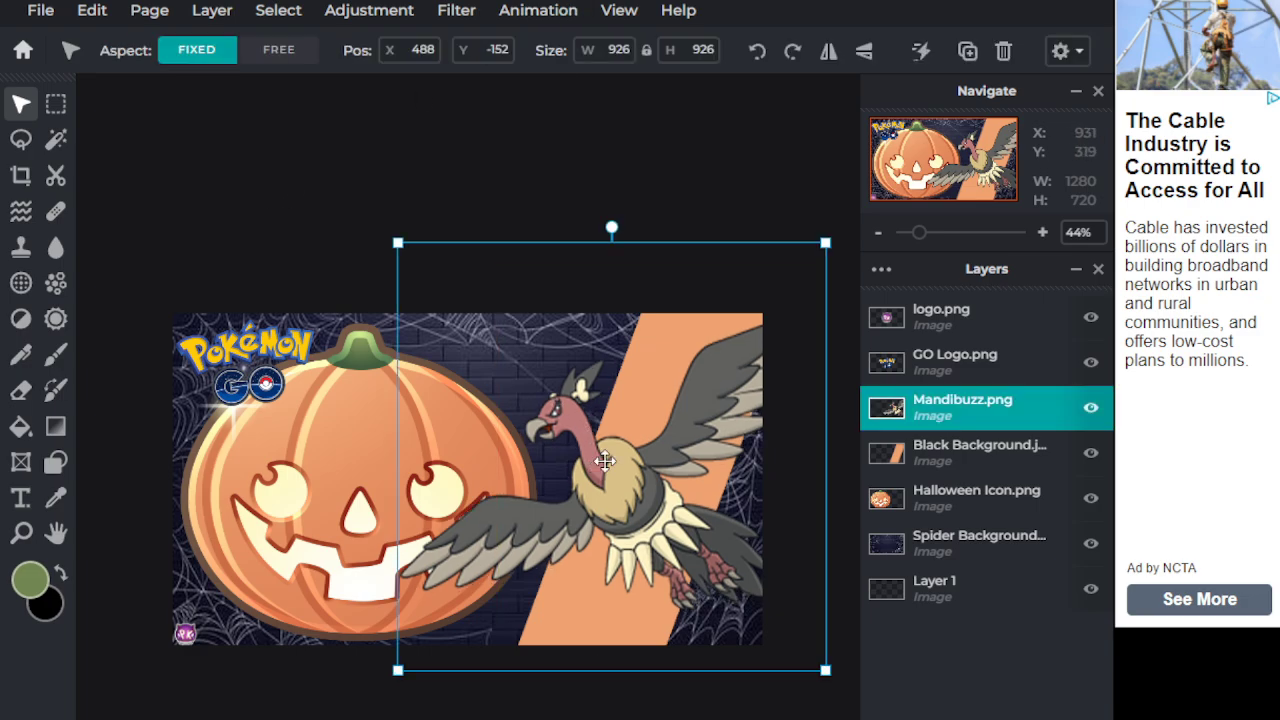
key(Delete)
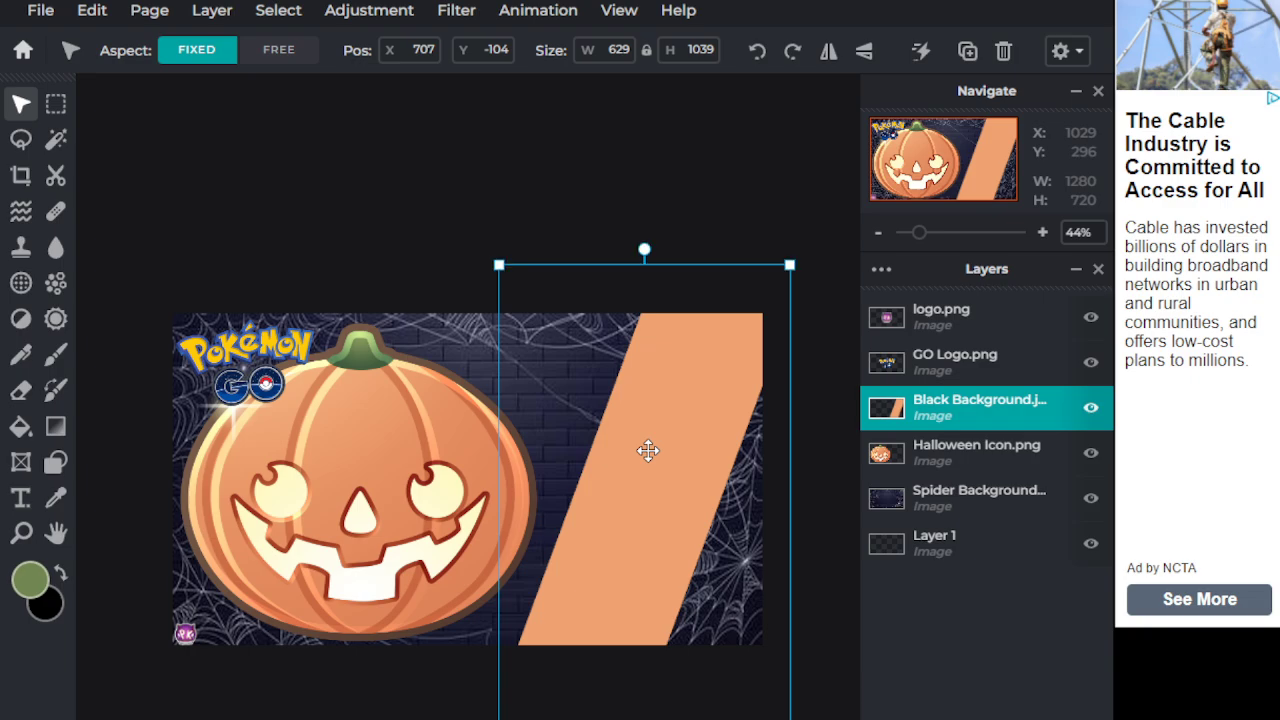
click(293, 436)
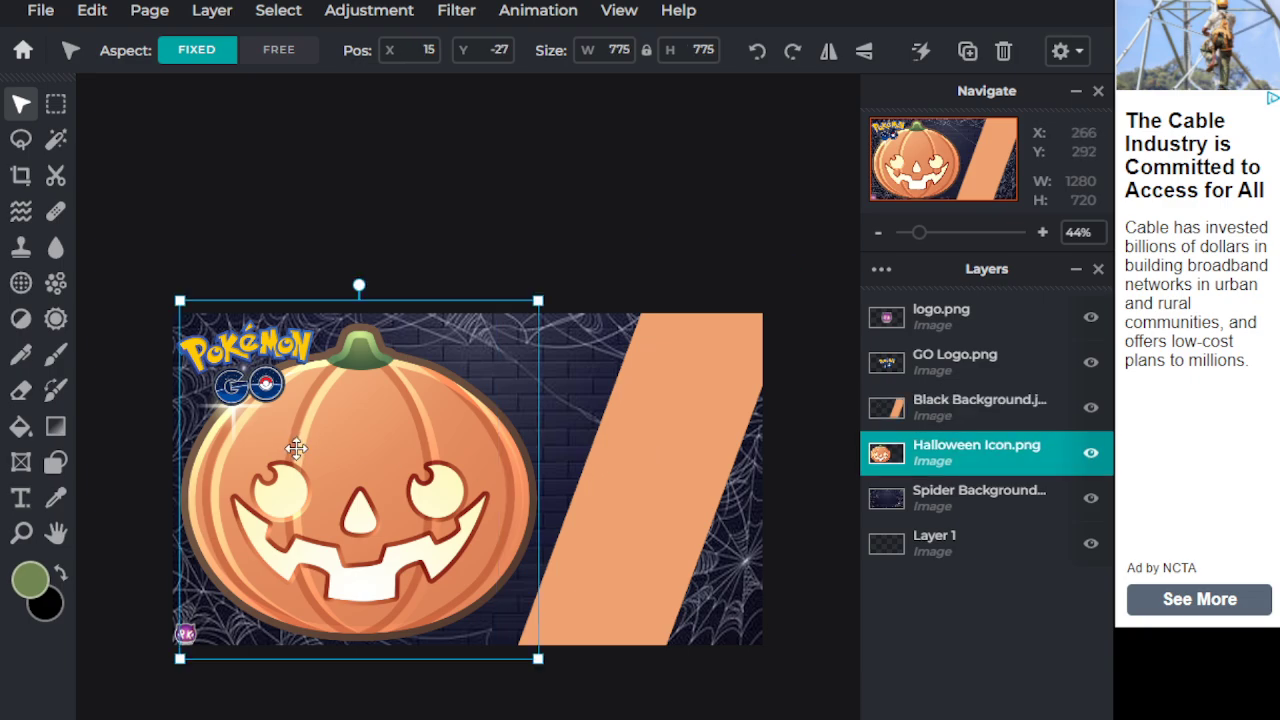
click(1091, 455)
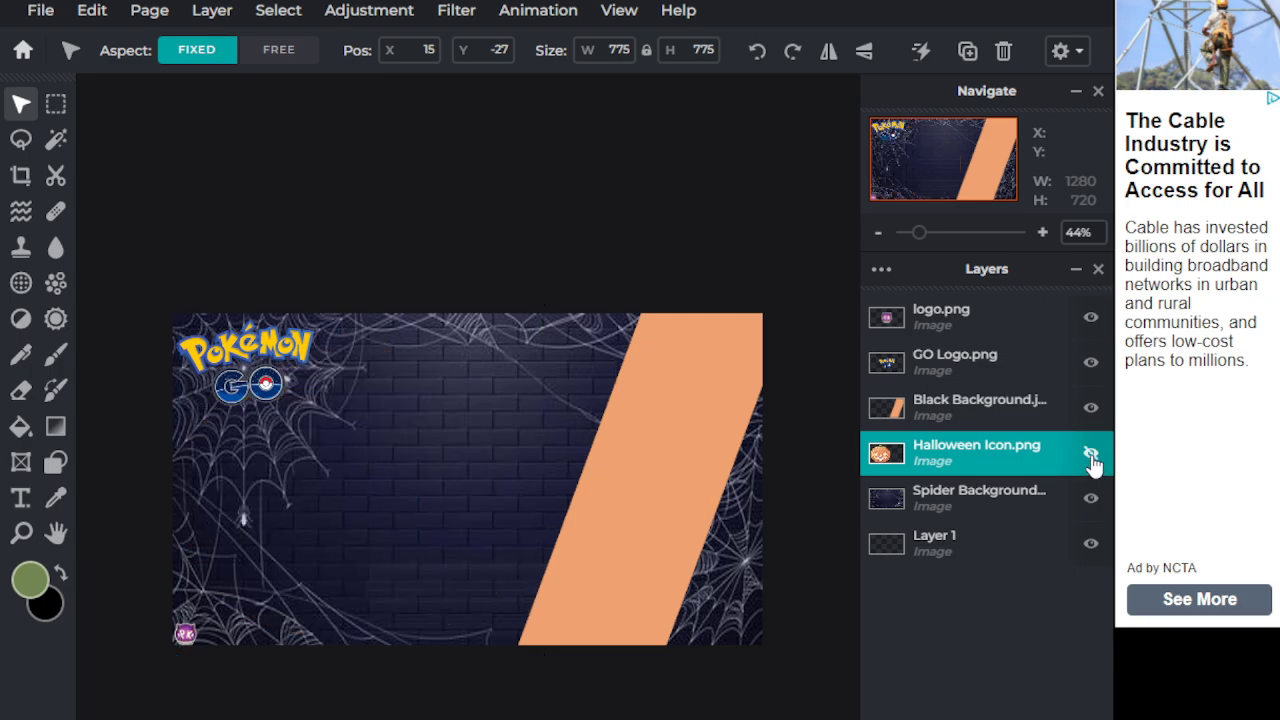
click(1091, 455)
click(1091, 455)
Narrow the orange diagonal panel to about 339 × 1126 px and move it to about X 773, Y -162
click(606, 469)
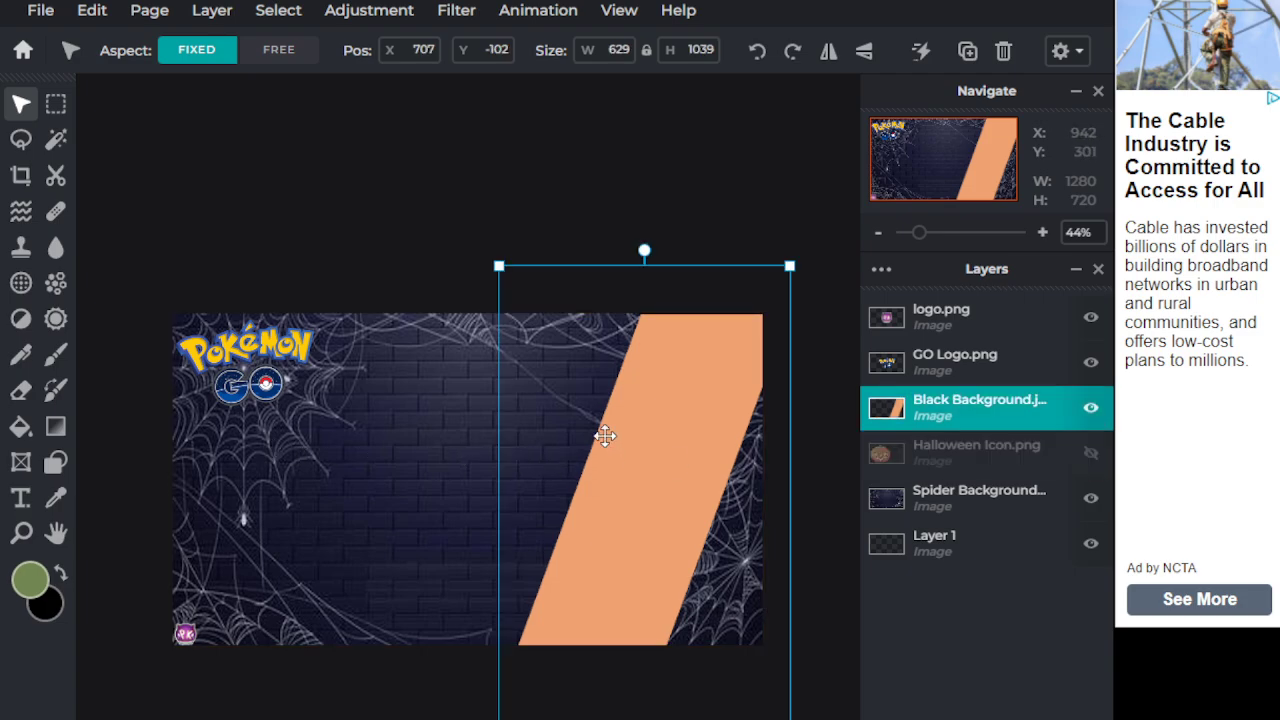
drag(499, 262, 631, 220)
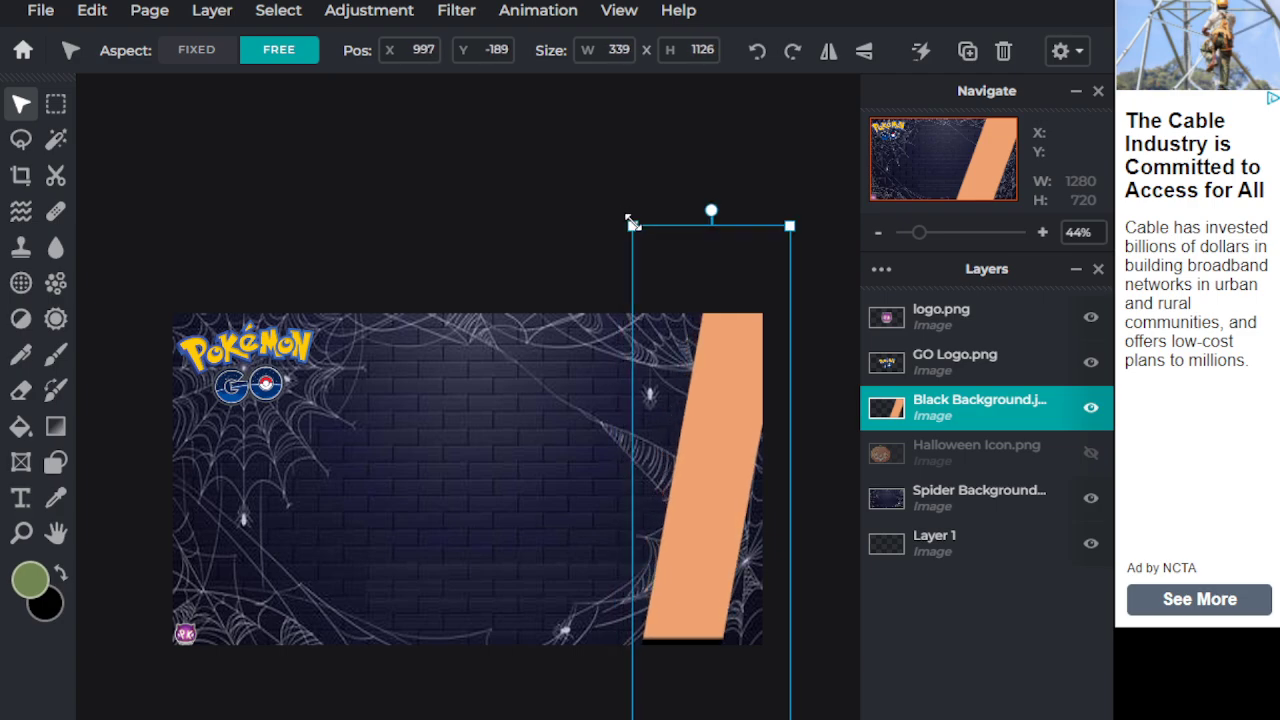
drag(691, 517, 586, 529)
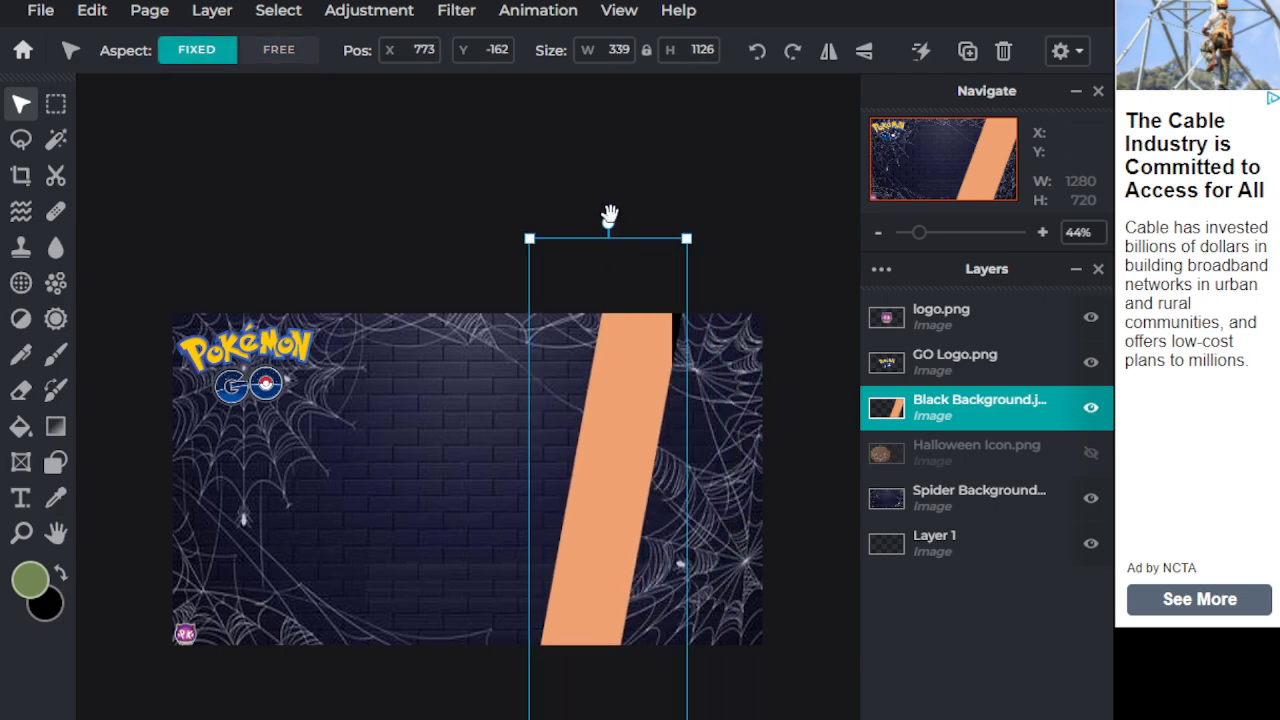
Tilt the orange strip clockwise, thin it to about 121 × 1567 px and place it across the canvas's lower-right corner at about X 307, Y 92
drag(607, 221, 723, 254)
drag(610, 565, 593, 587)
drag(681, 250, 855, 415)
drag(632, 600, 697, 547)
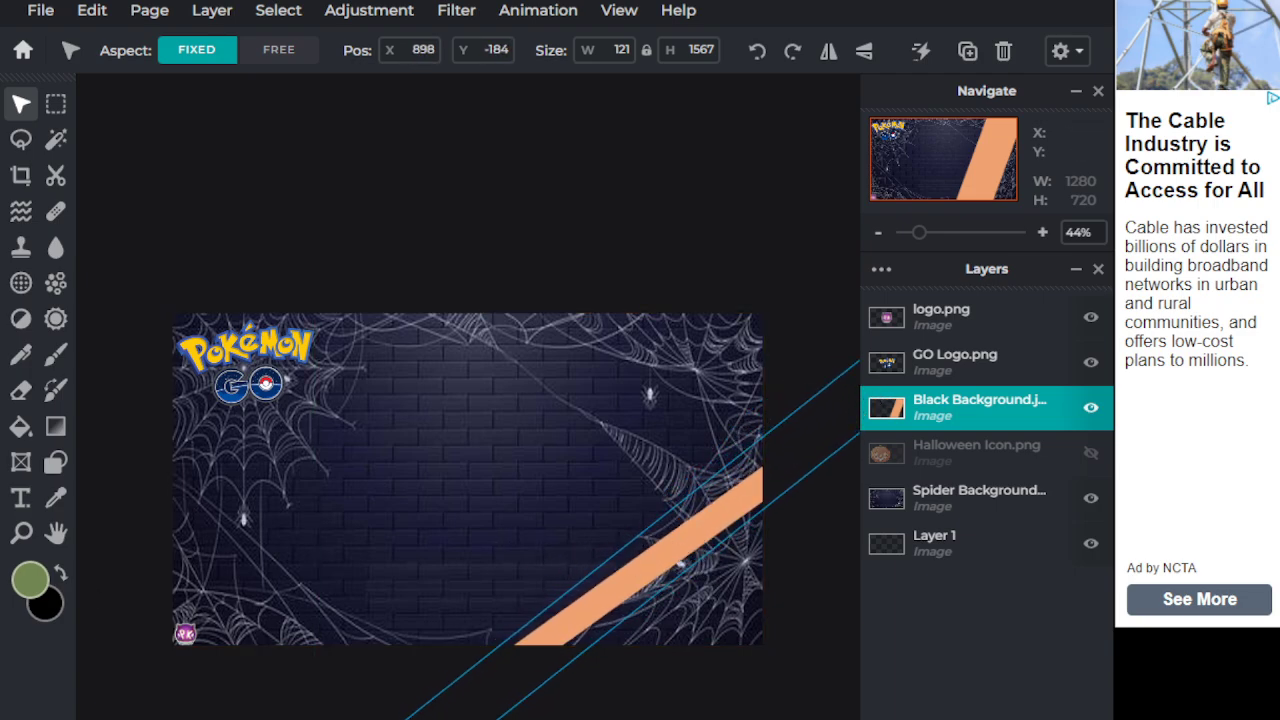
click(553, 680)
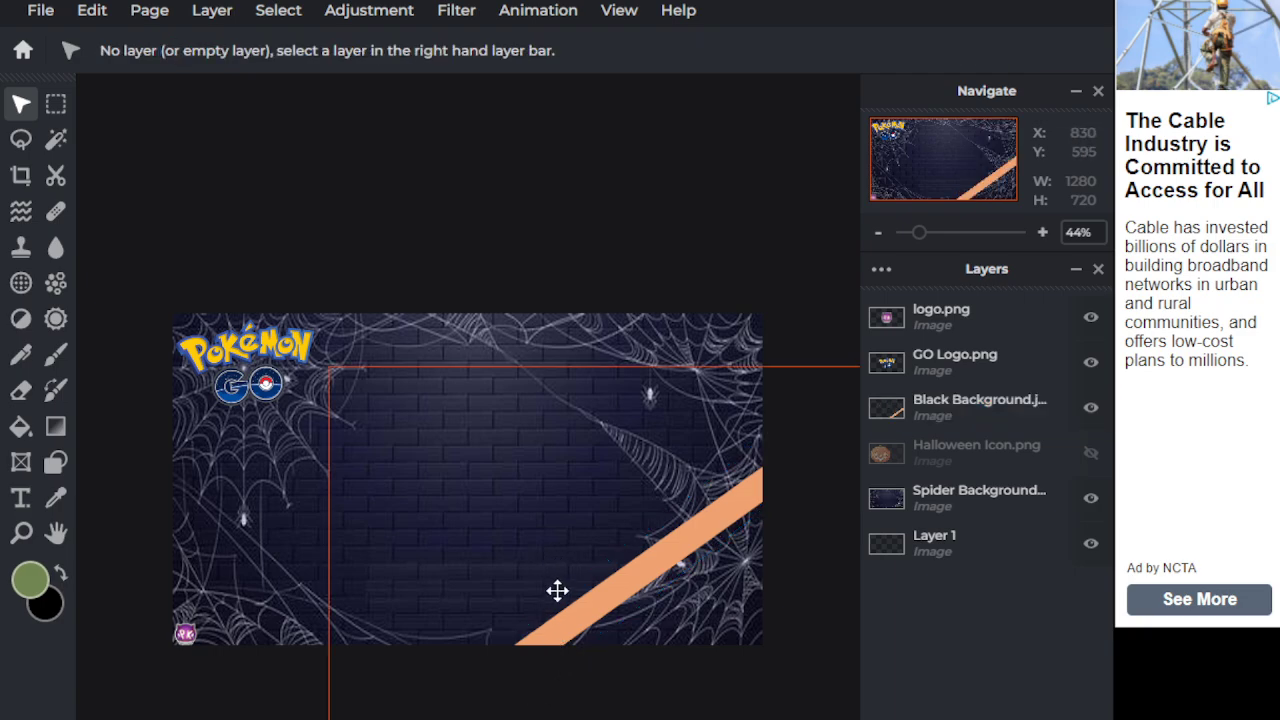
mouse_move(580, 637)
mouse_down()
mouse_move(534, 626)
mouse_move(560, 623)
mouse_up()
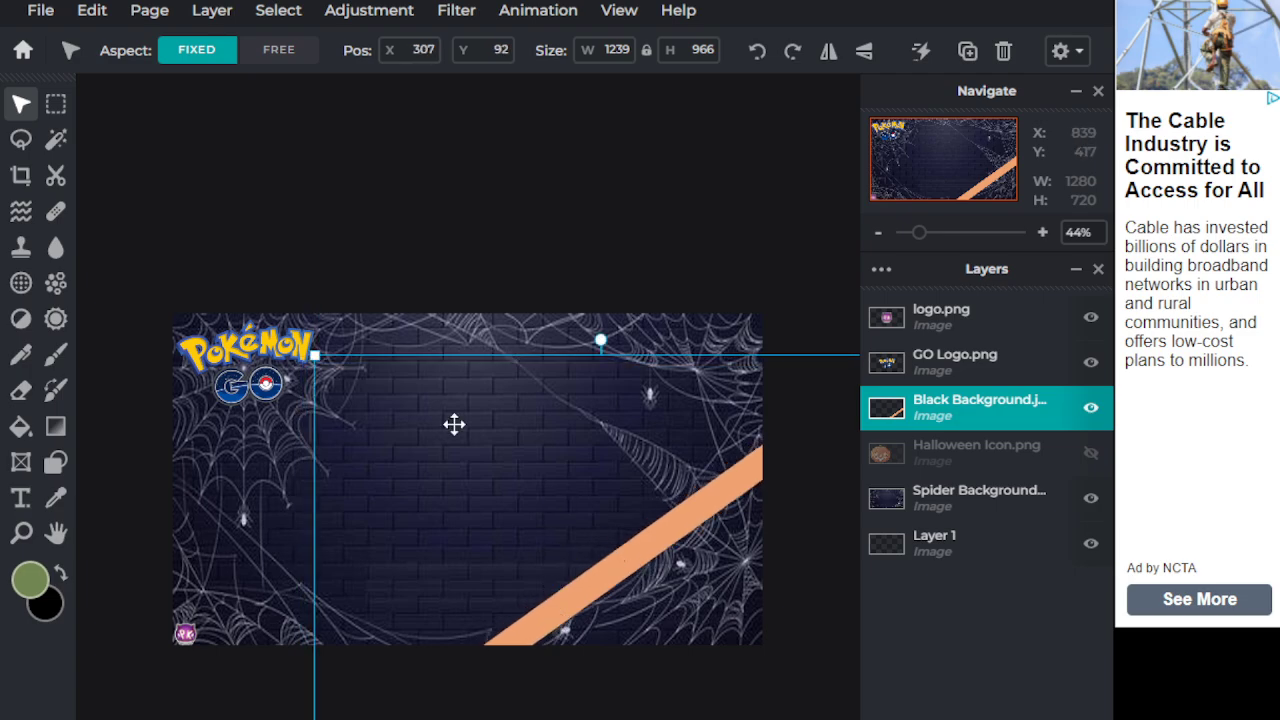
Duplicate the orange strip layer, move the copy to the canvas's left half and rotate it to mirror the original strip
click(214, 12)
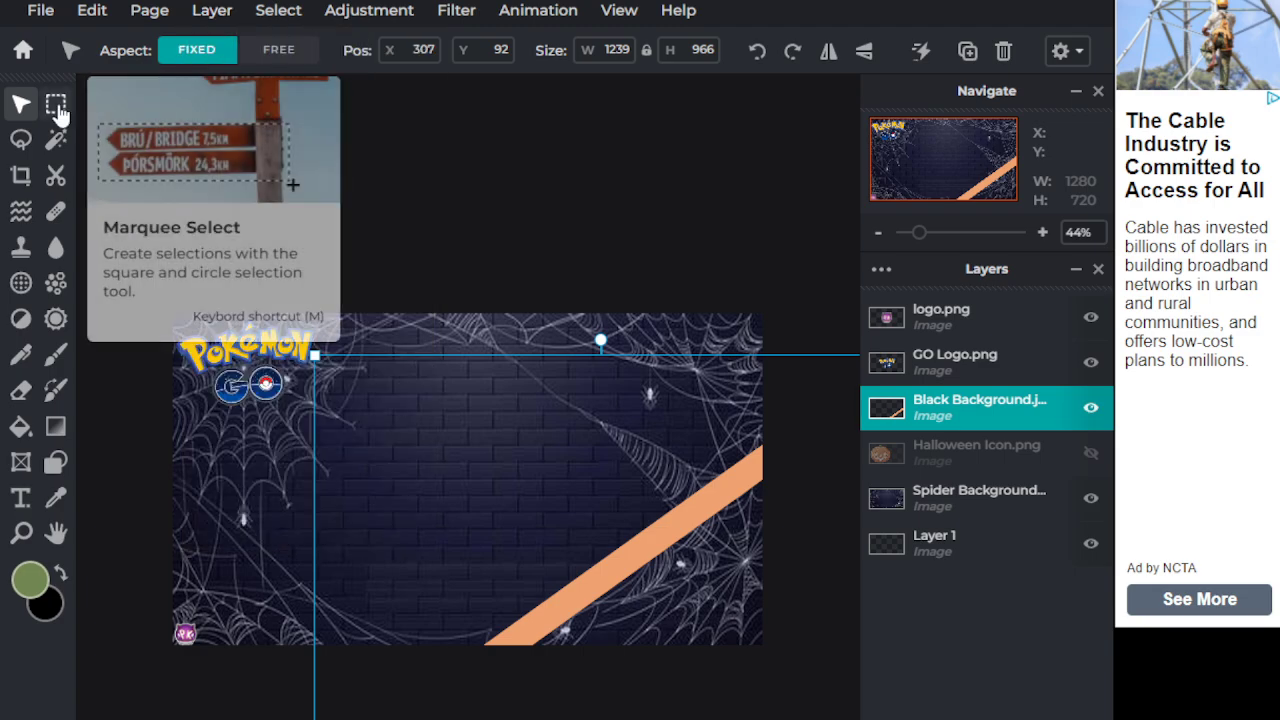
mouse_move(210, 12)
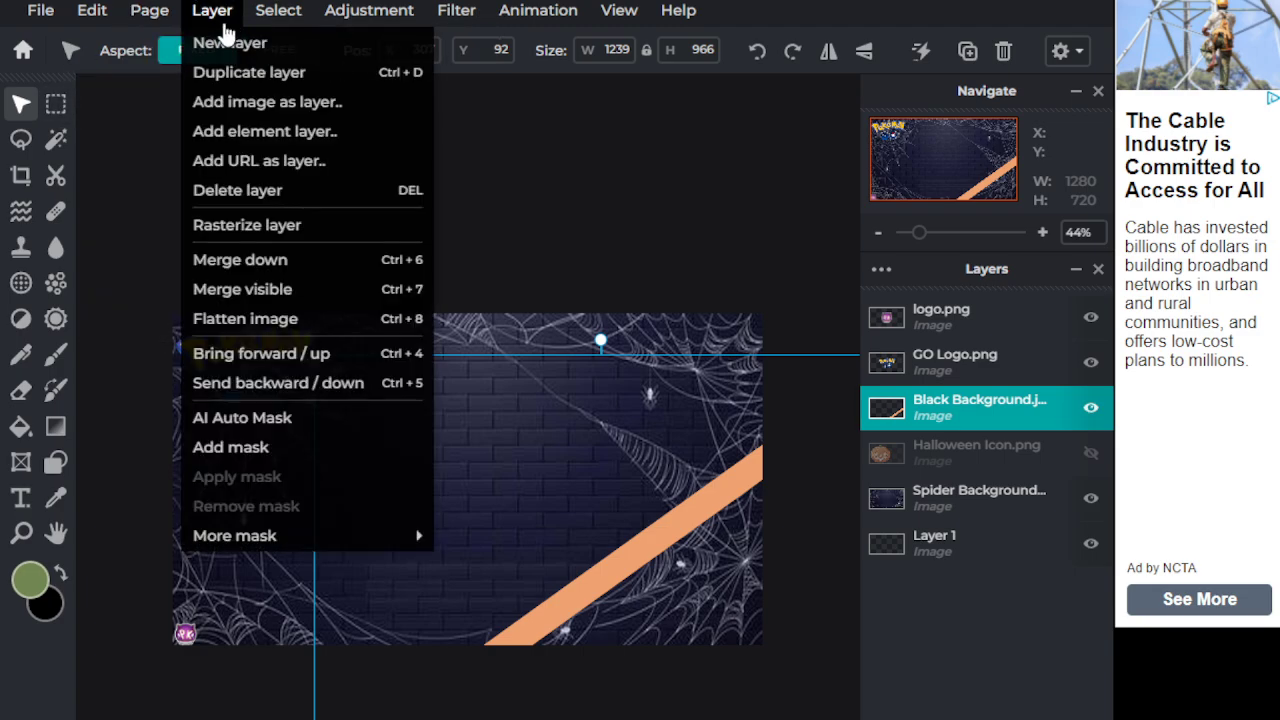
click(196, 71)
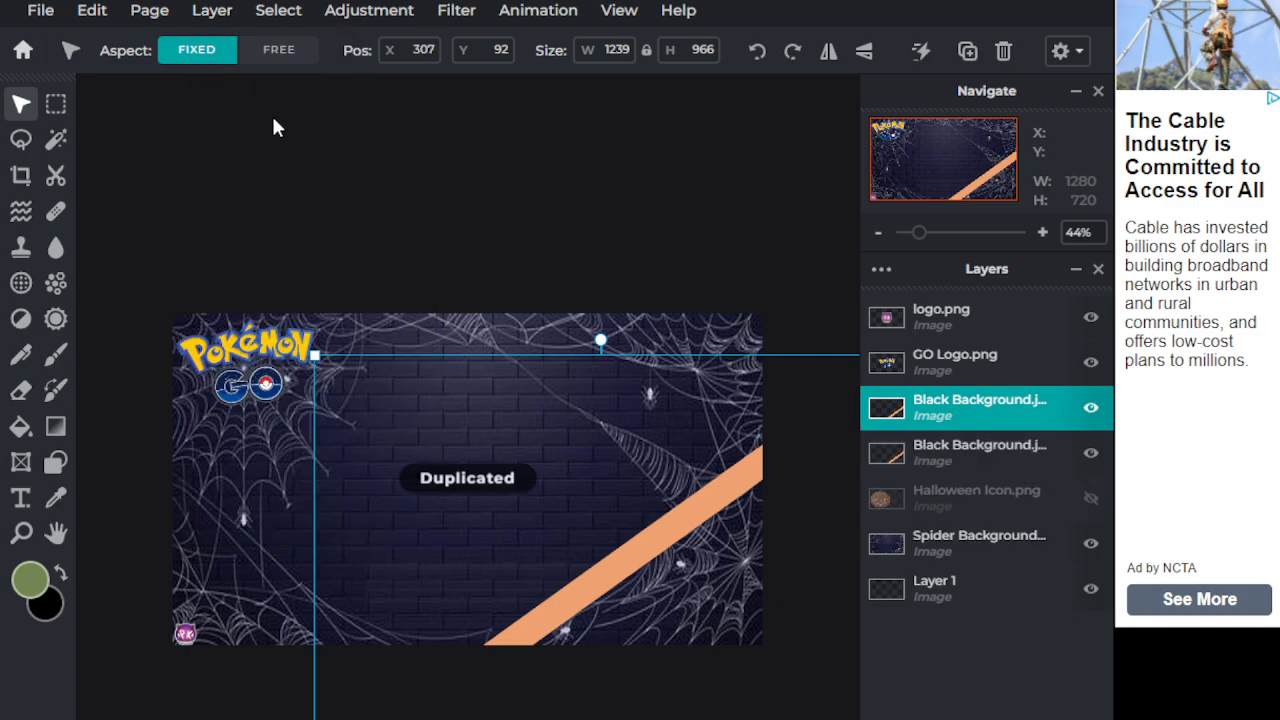
drag(629, 537, 453, 387)
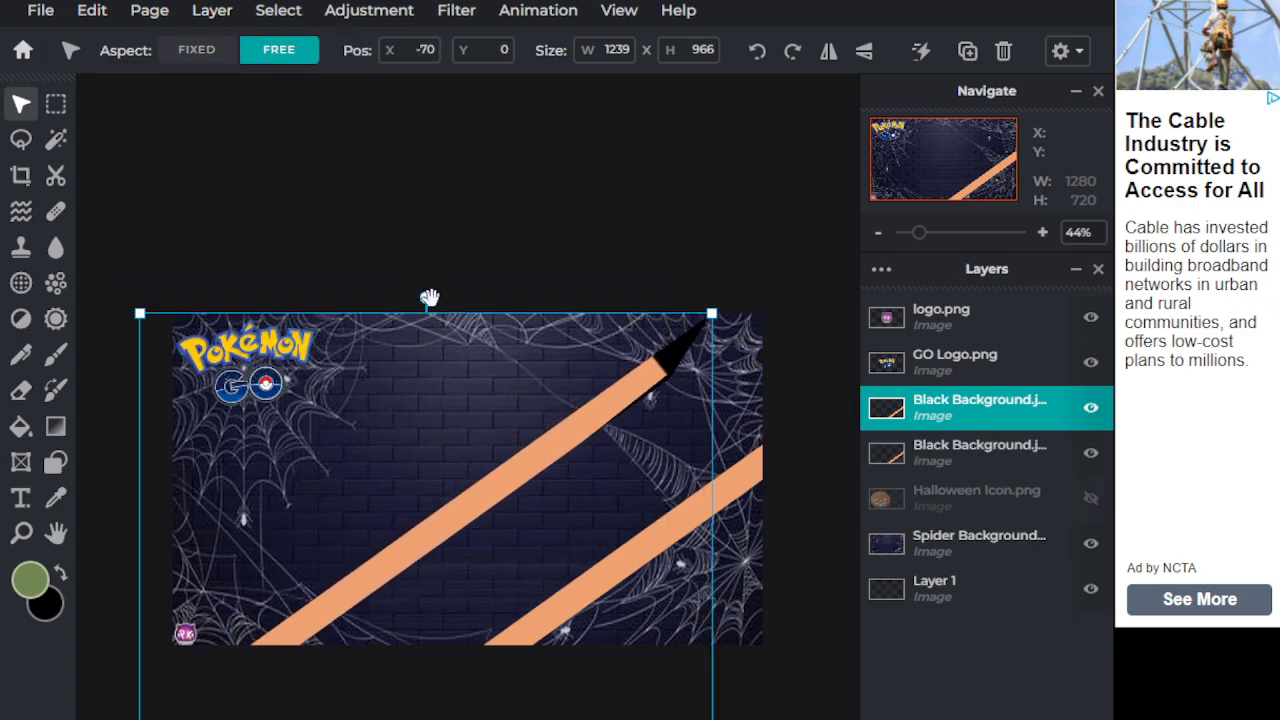
drag(429, 297, 299, 605)
key(shift)
key(shift)
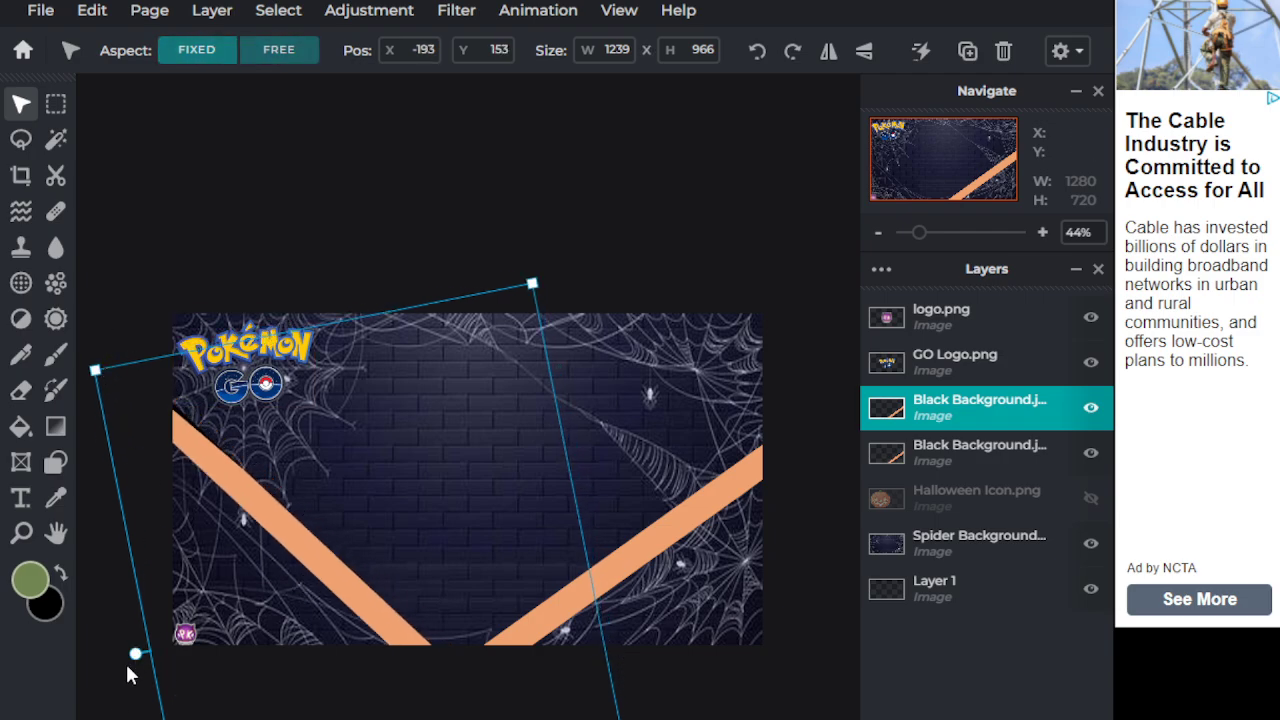
mouse_move(128, 681)
mouse_down()
mouse_move(129, 697)
mouse_move(129, 674)
mouse_move(131, 686)
mouse_up()
key(shift)
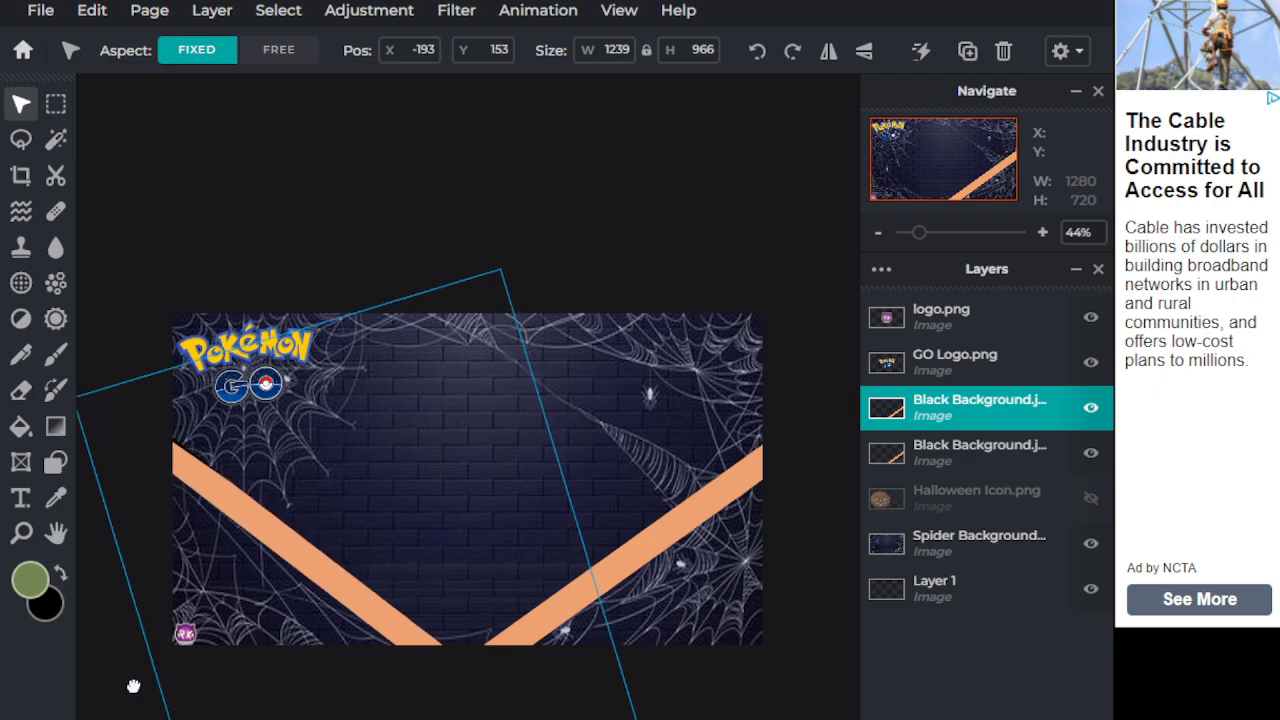
Move the lower orange strips outward into their corners, the right one to X 353, Y 181 and the left one to about X -194, Y 267
drag(283, 509, 313, 553)
drag(666, 520, 716, 552)
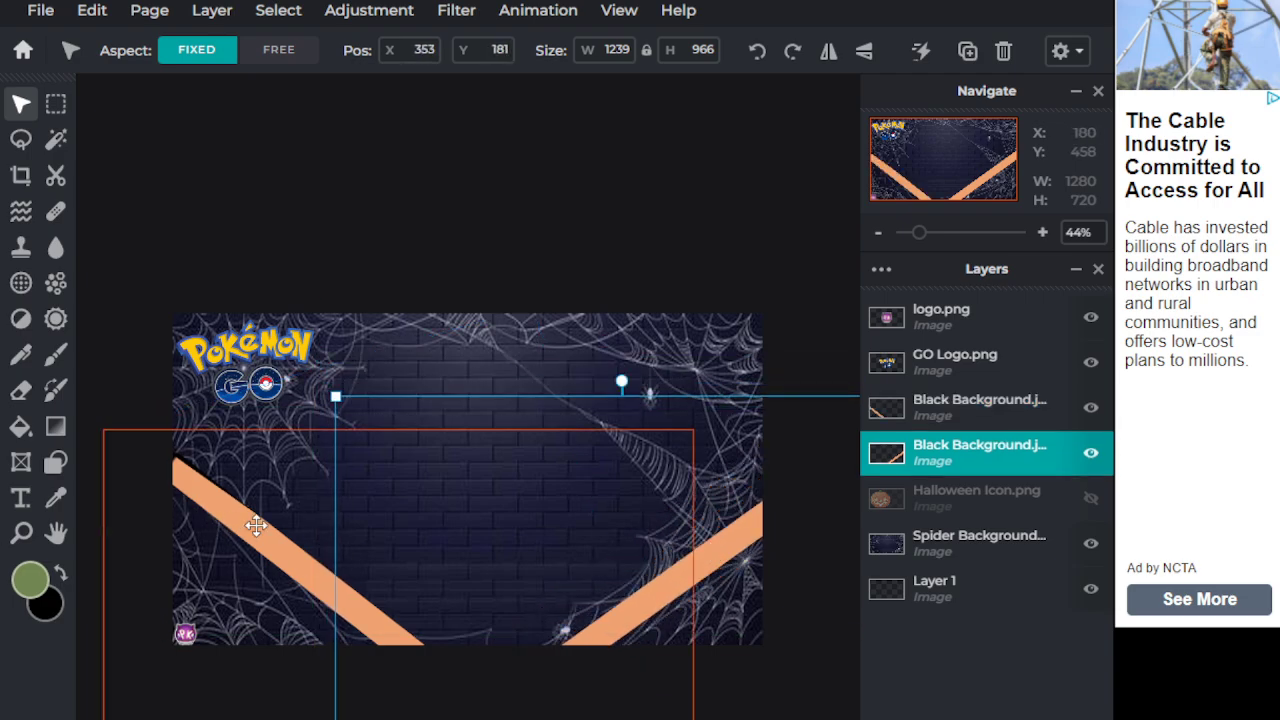
mouse_move(256, 525)
mouse_down()
mouse_move(286, 551)
mouse_move(231, 528)
mouse_up()
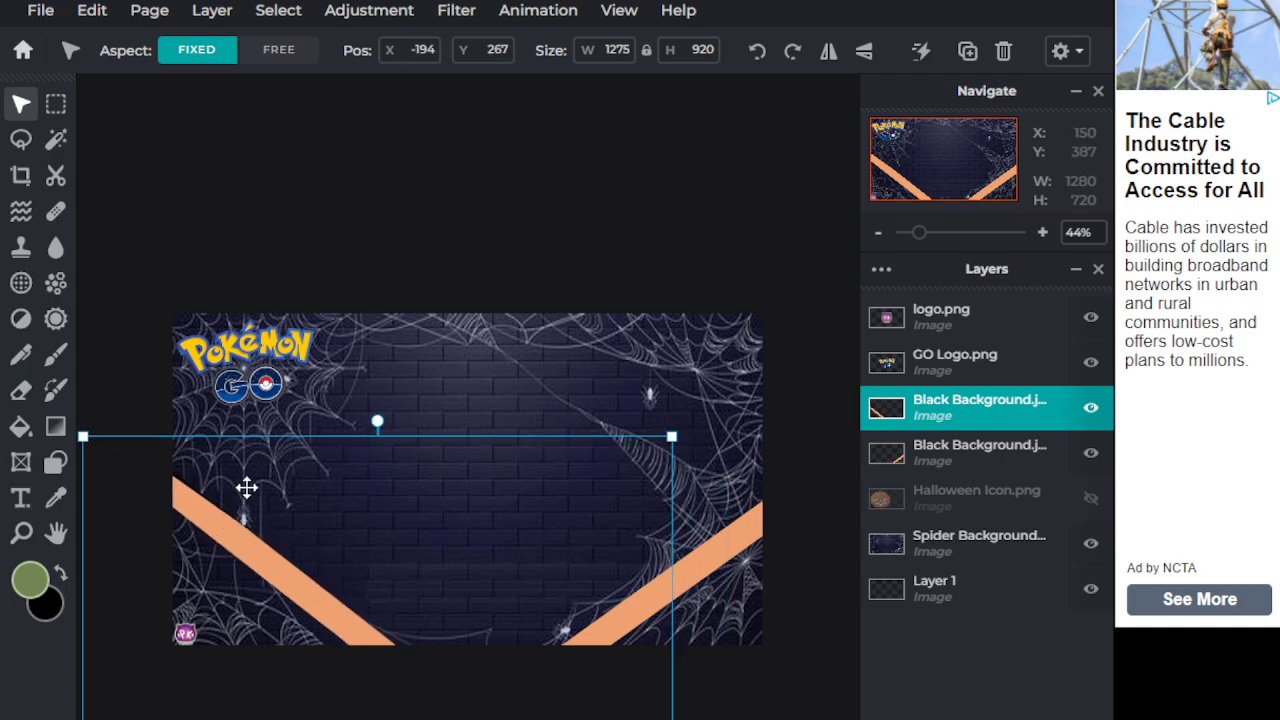
Duplicate the lower-left orange strip, rotate the copy and place it across the canvas's upper-left corner at about X -331, Y -371
click(213, 12)
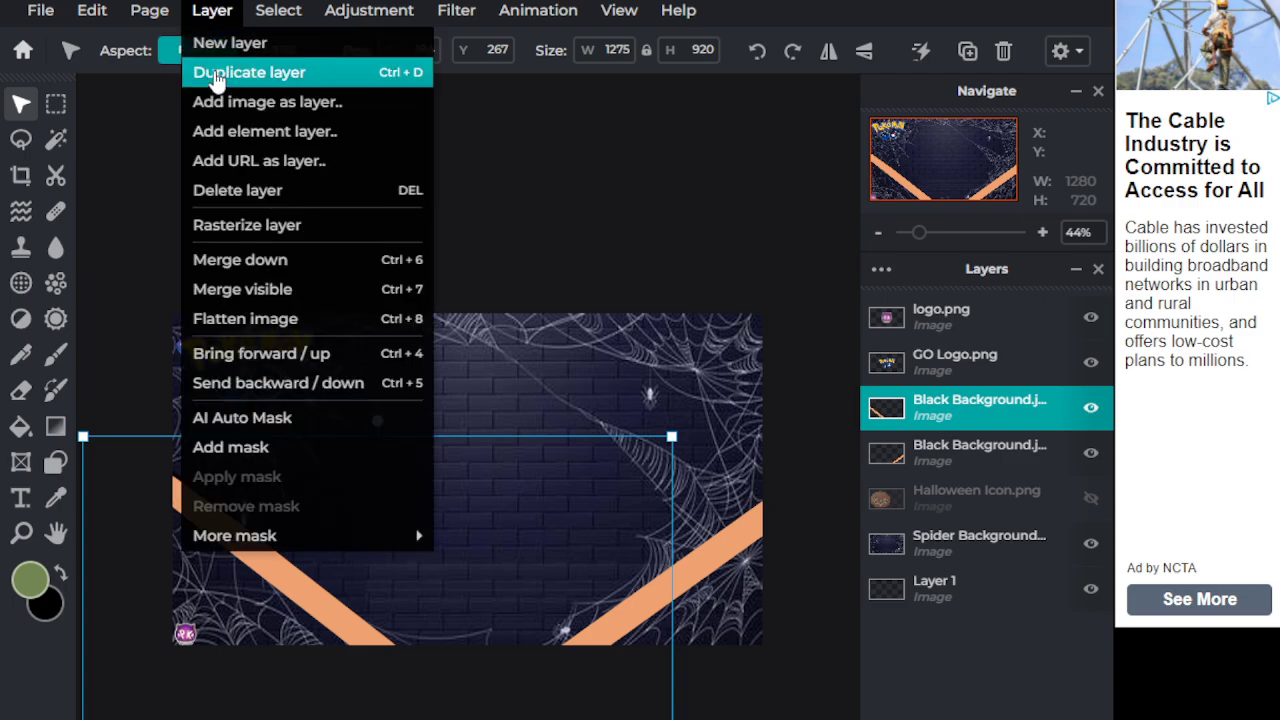
click(216, 76)
drag(297, 580, 382, 383)
drag(463, 231, 818, 550)
drag(423, 479, 313, 326)
drag(434, 166, 407, 275)
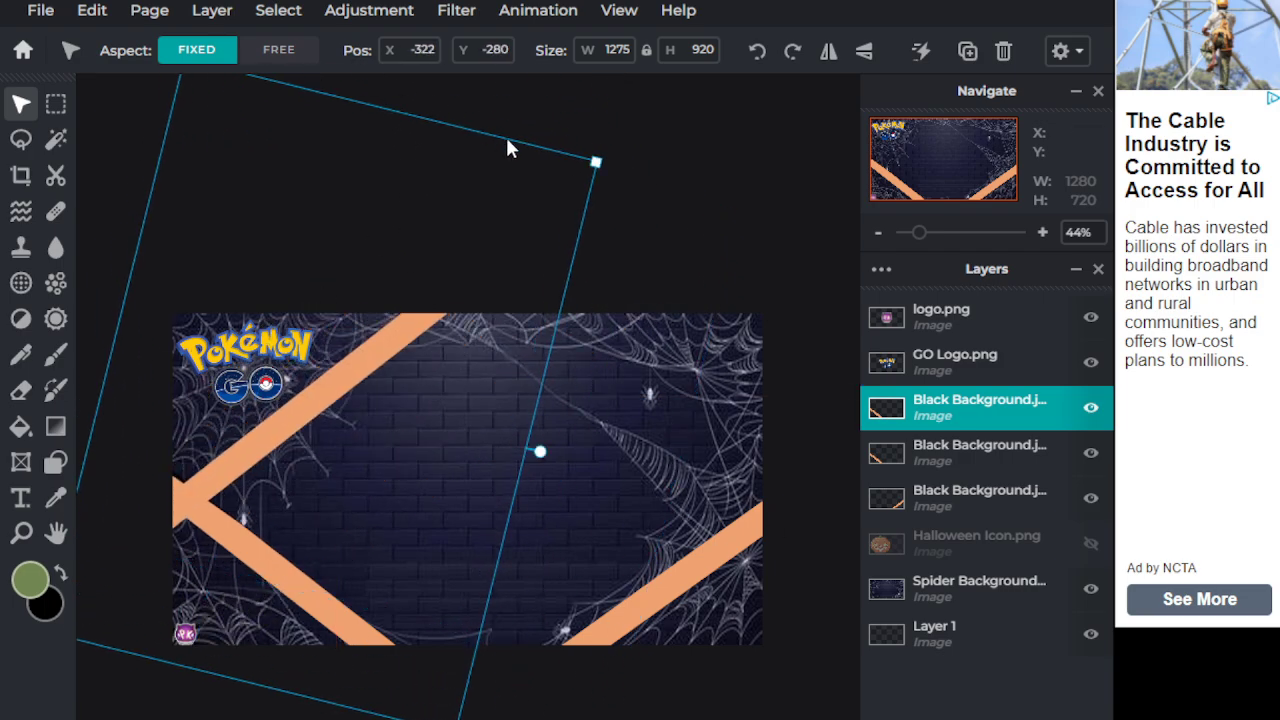
drag(539, 453, 466, 451)
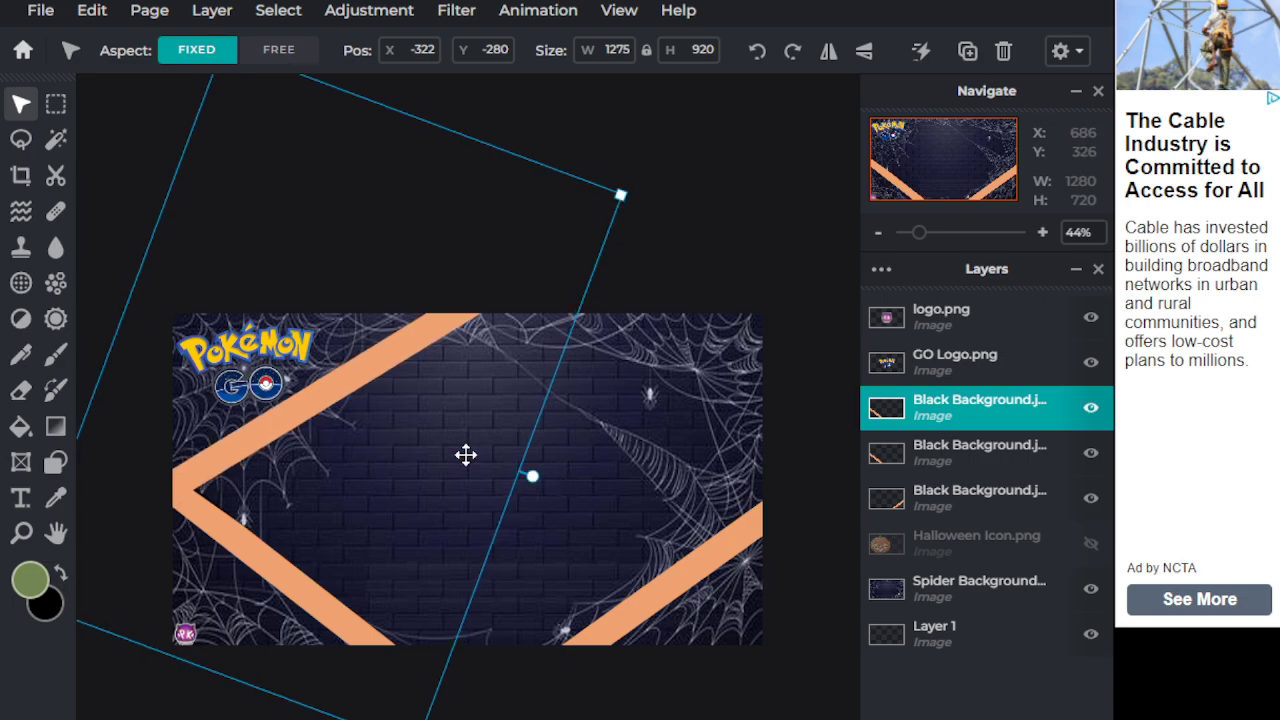
drag(360, 340, 357, 301)
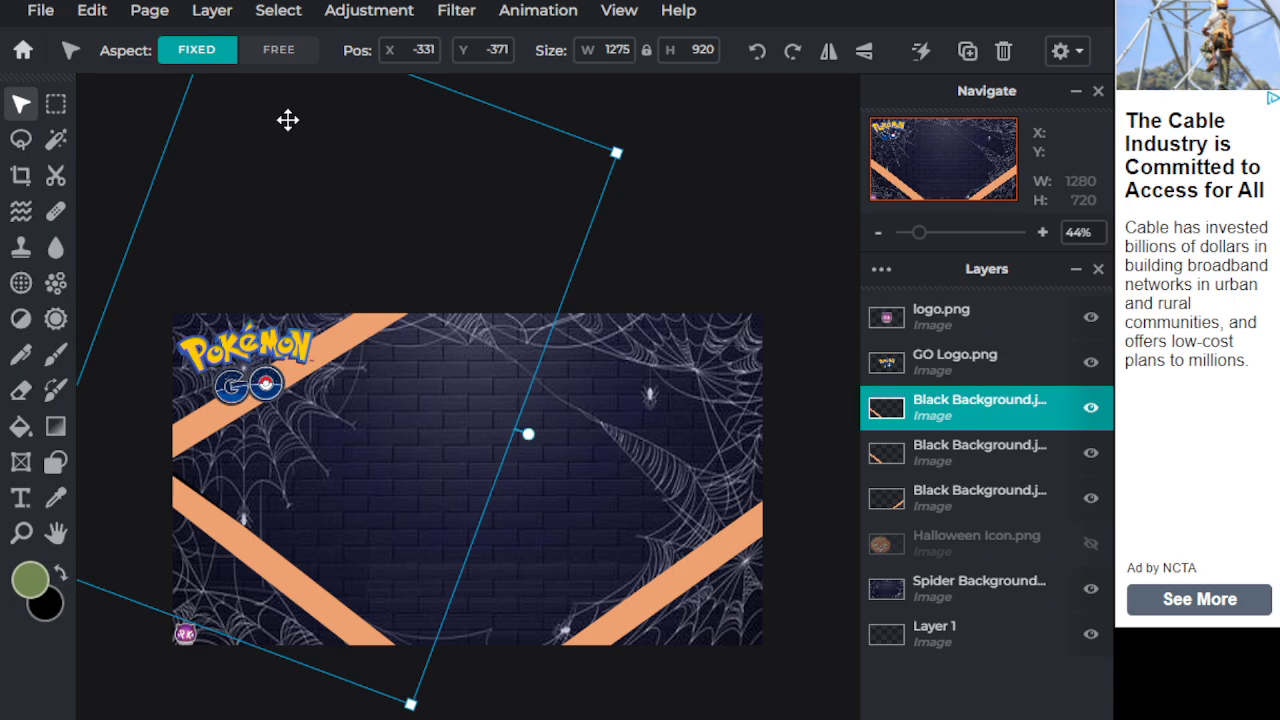
Duplicate the upper-left orange strip, rotate the copy, place it across the canvas's upper-right corner at about X 275, Y -363, and deselect it
click(211, 14)
click(231, 80)
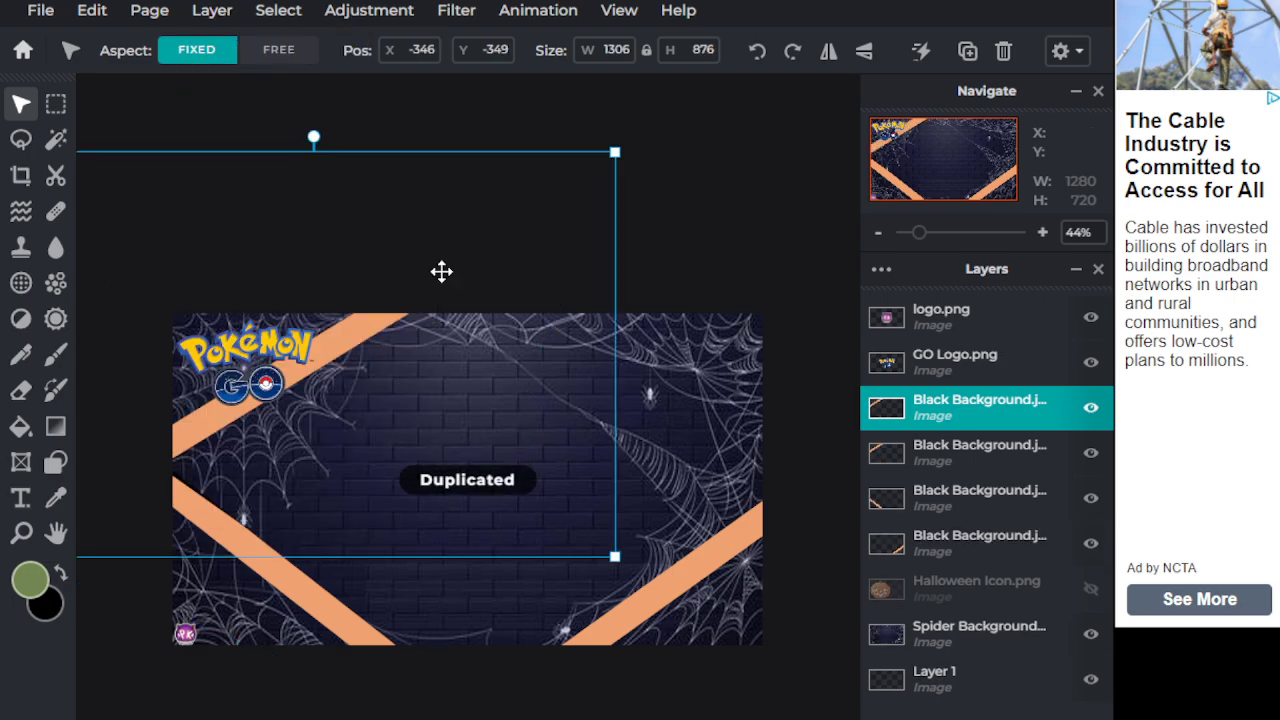
drag(427, 297, 660, 315)
drag(544, 153, 826, 209)
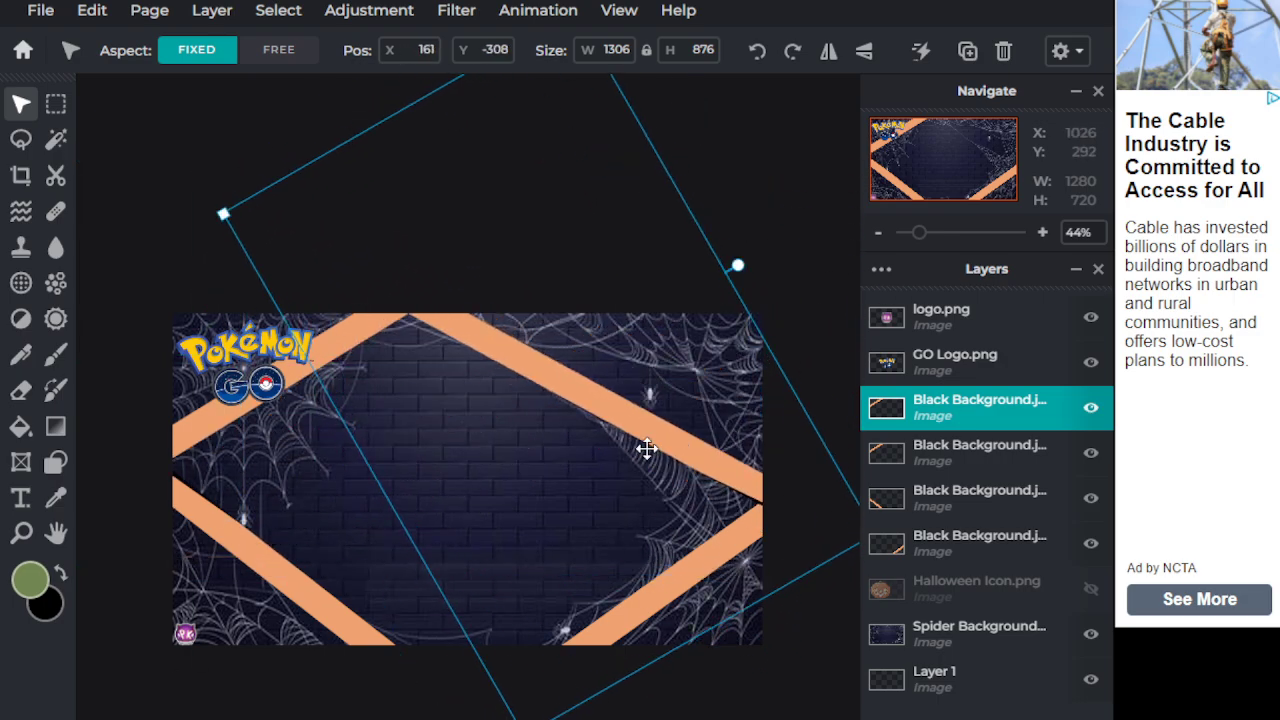
drag(646, 449, 701, 418)
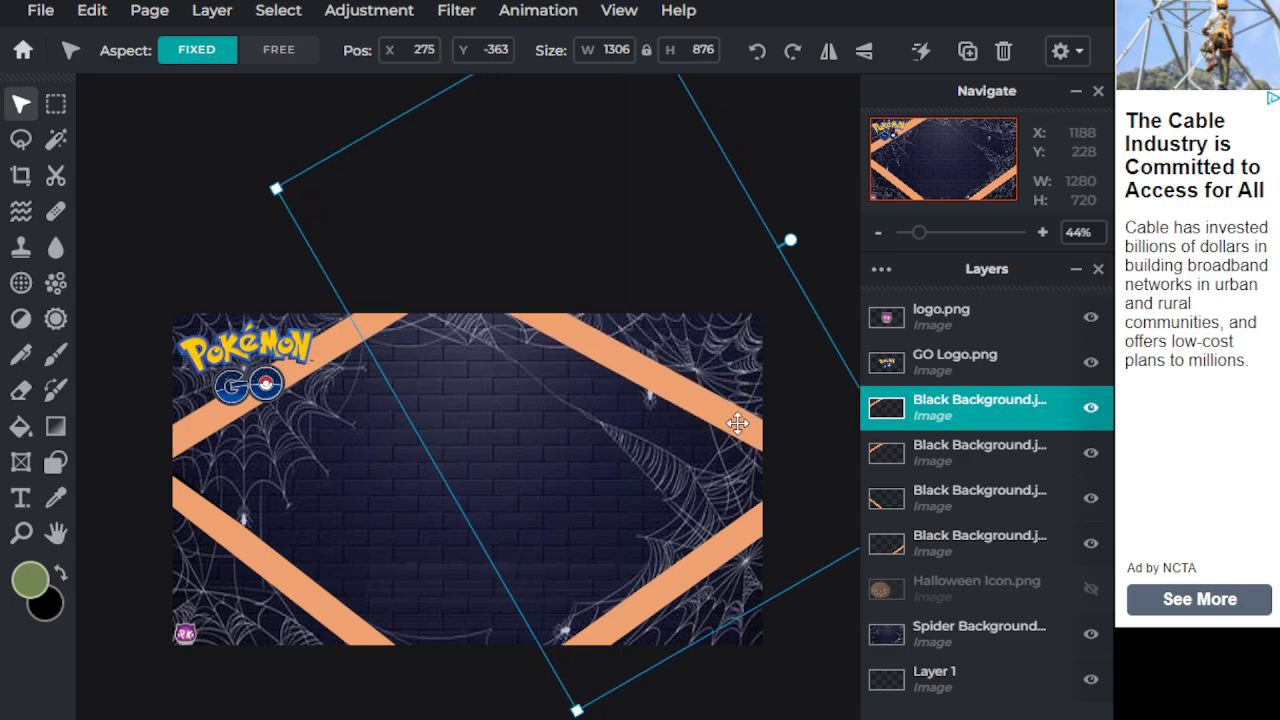
click(219, 145)
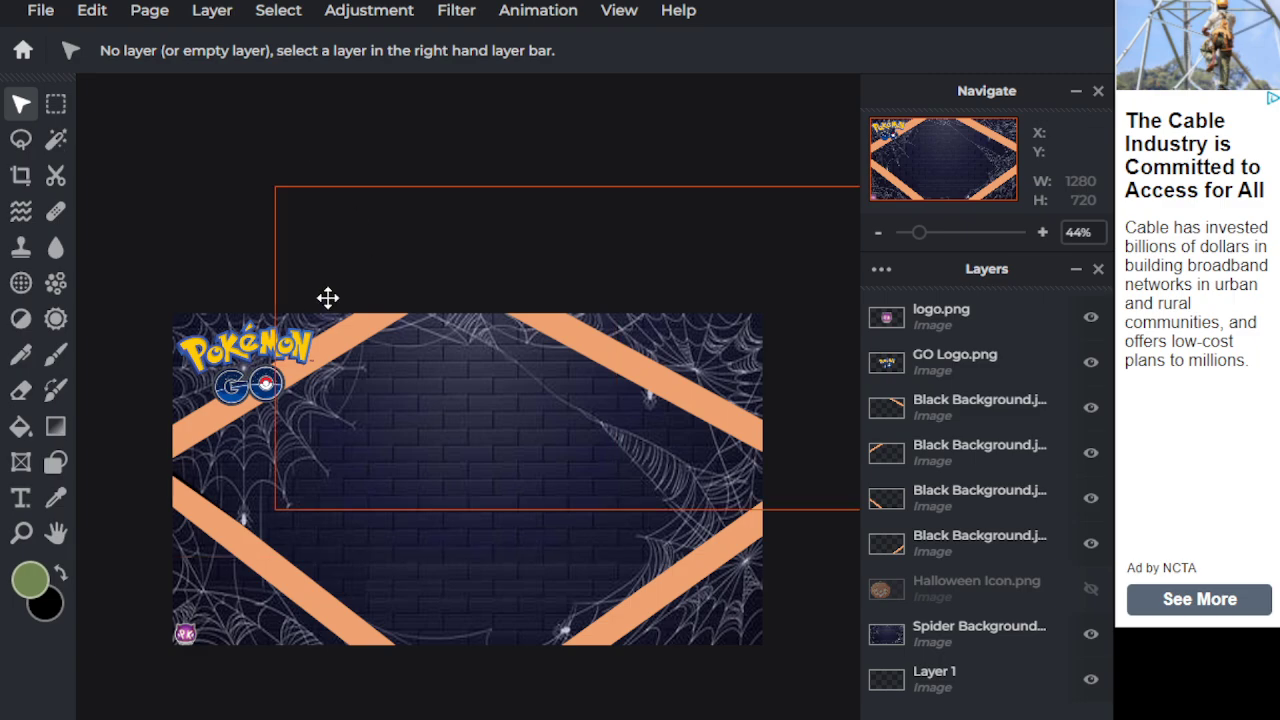
Add Mandibuzz.png as an image layer, enlarge it to about 957 × 957 px and move it to about X 91, Y -136
click(212, 12)
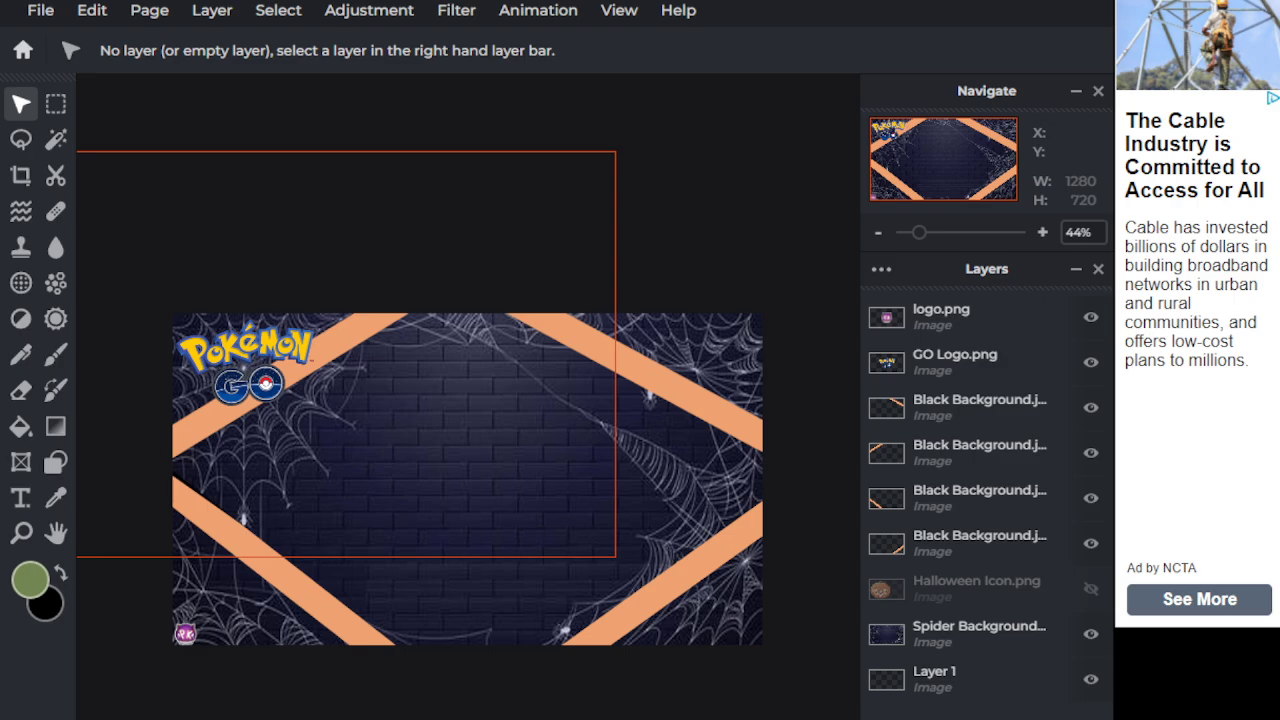
key(ctrl+v)
drag(537, 414, 849, 94)
drag(599, 161, 400, 323)
click(671, 251)
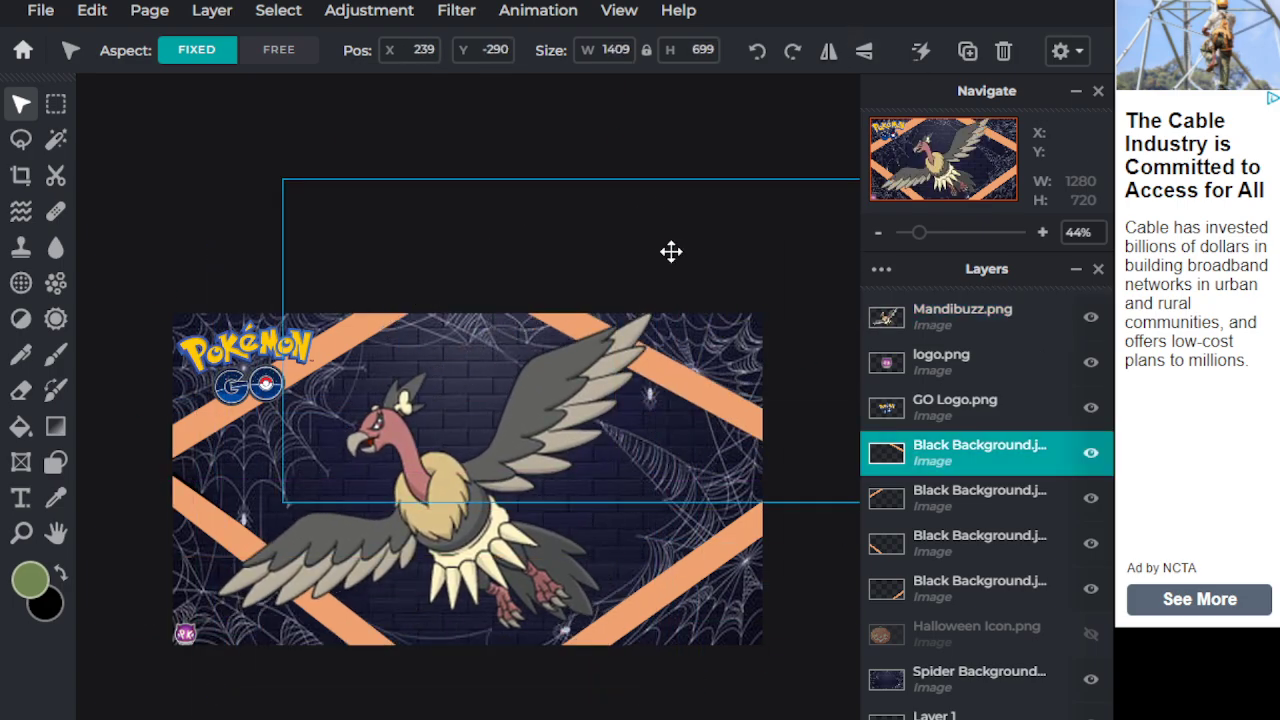
drag(671, 251, 666, 252)
click(92, 12)
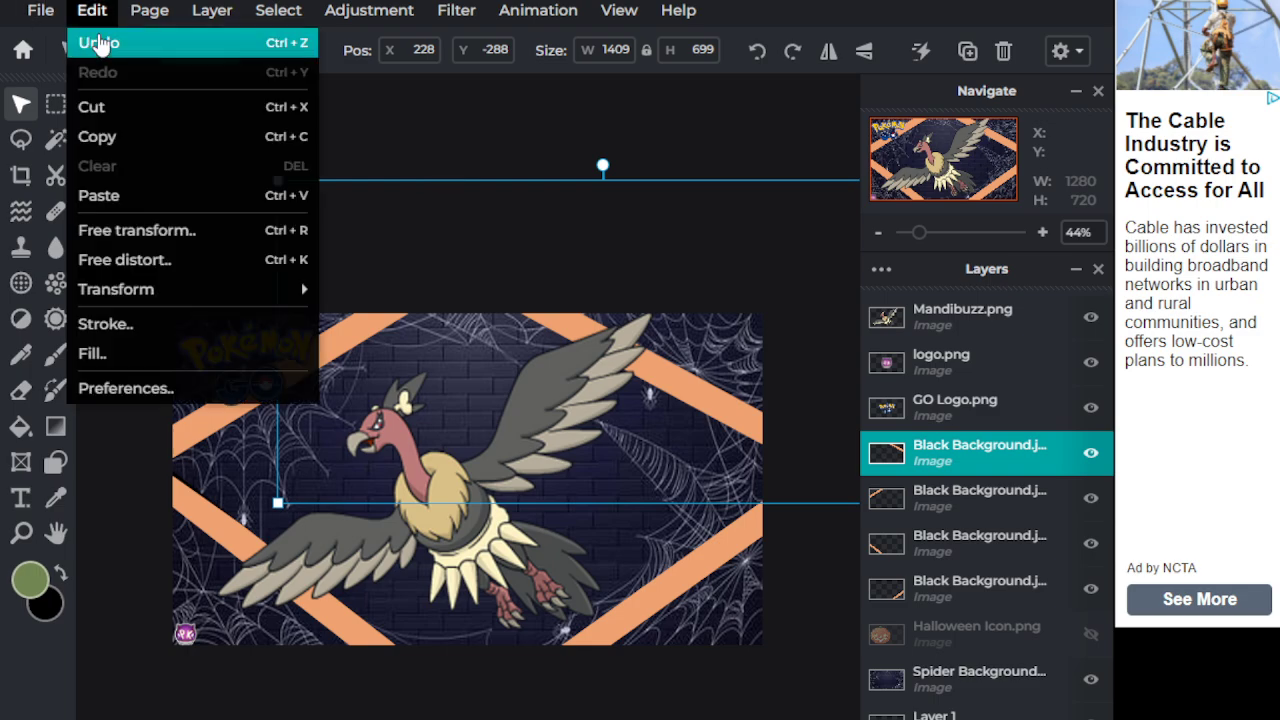
click(96, 40)
Enlarge the Mandibuzz image to about 1041 × 1041 px and move it to about X 53, Y -195
click(441, 596)
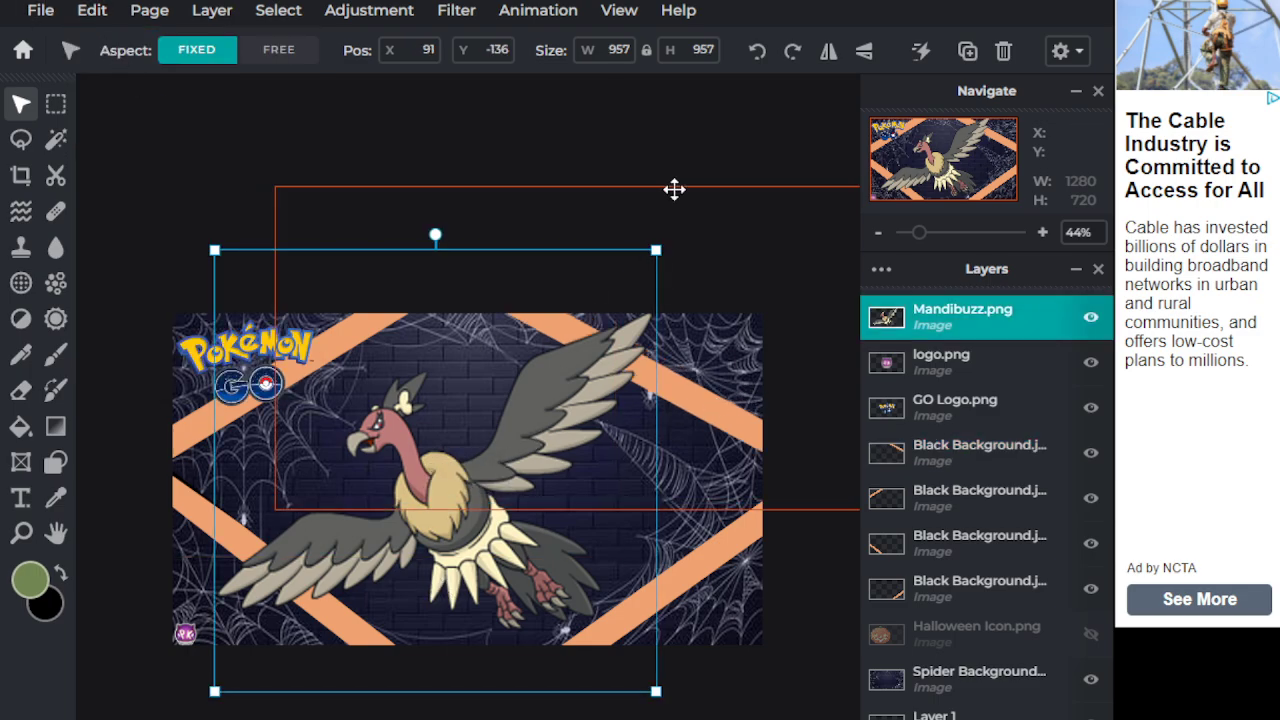
drag(657, 249, 695, 210)
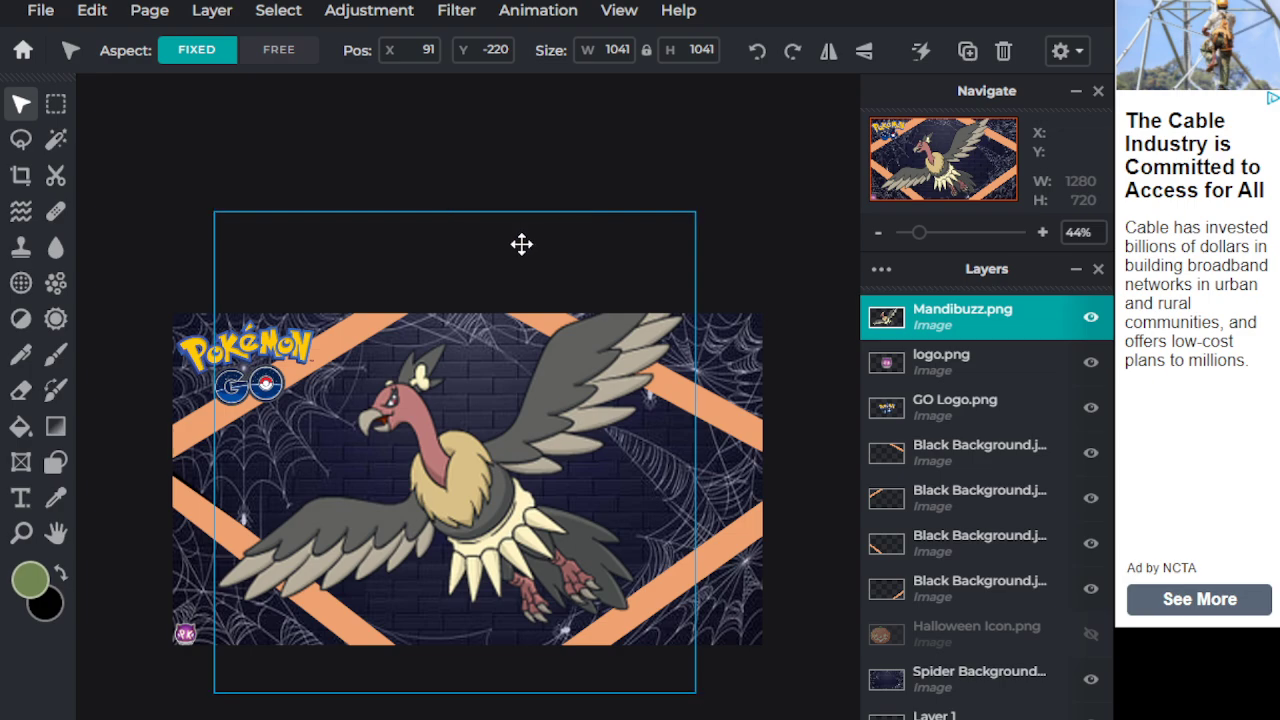
mouse_move(520, 246)
mouse_down()
mouse_move(509, 263)
mouse_move(509, 250)
mouse_up()
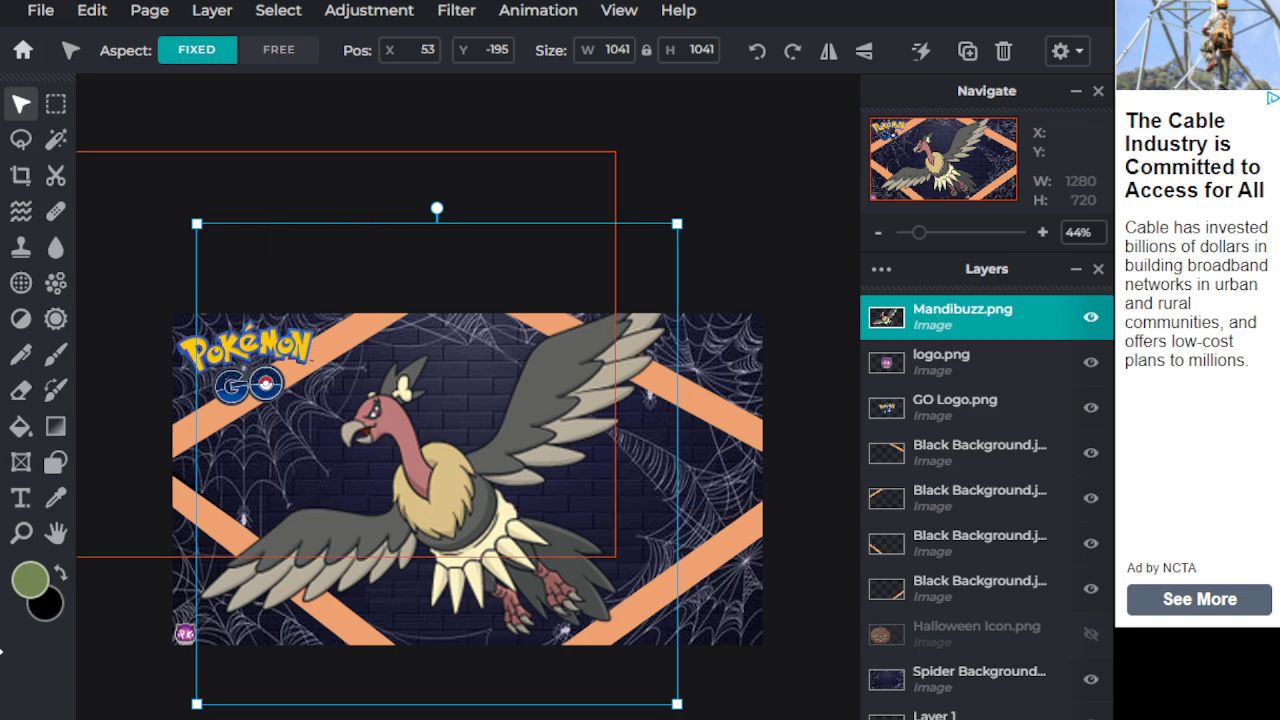
Make the Halloween Icon.png pumpkin layer visible and shift the Mandibuzz image to about X 67, Y -181
click(1089, 641)
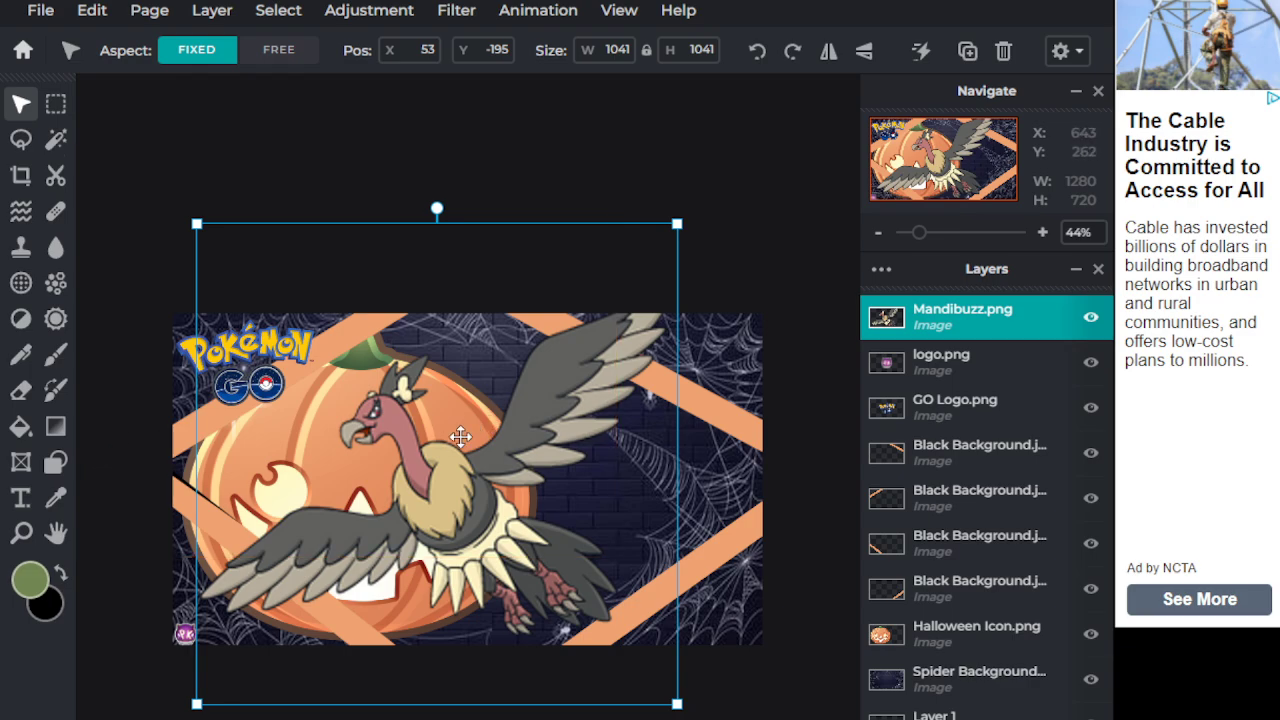
click(909, 640)
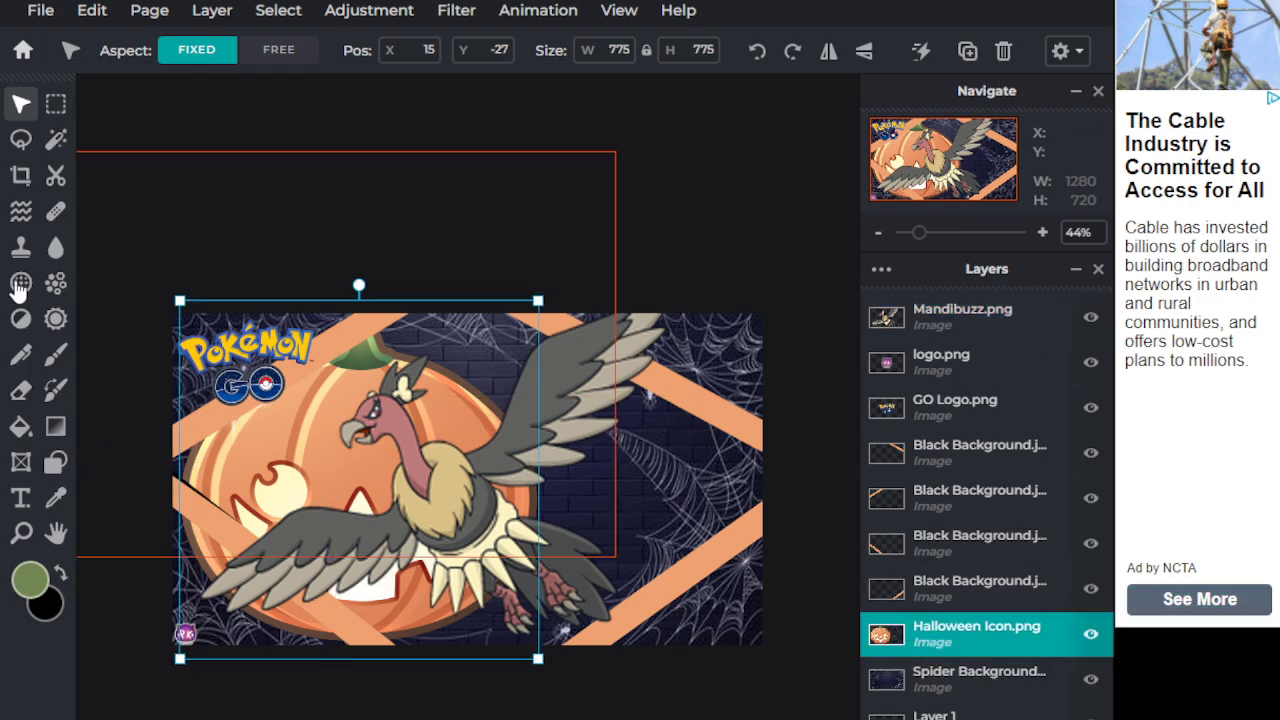
click(188, 308)
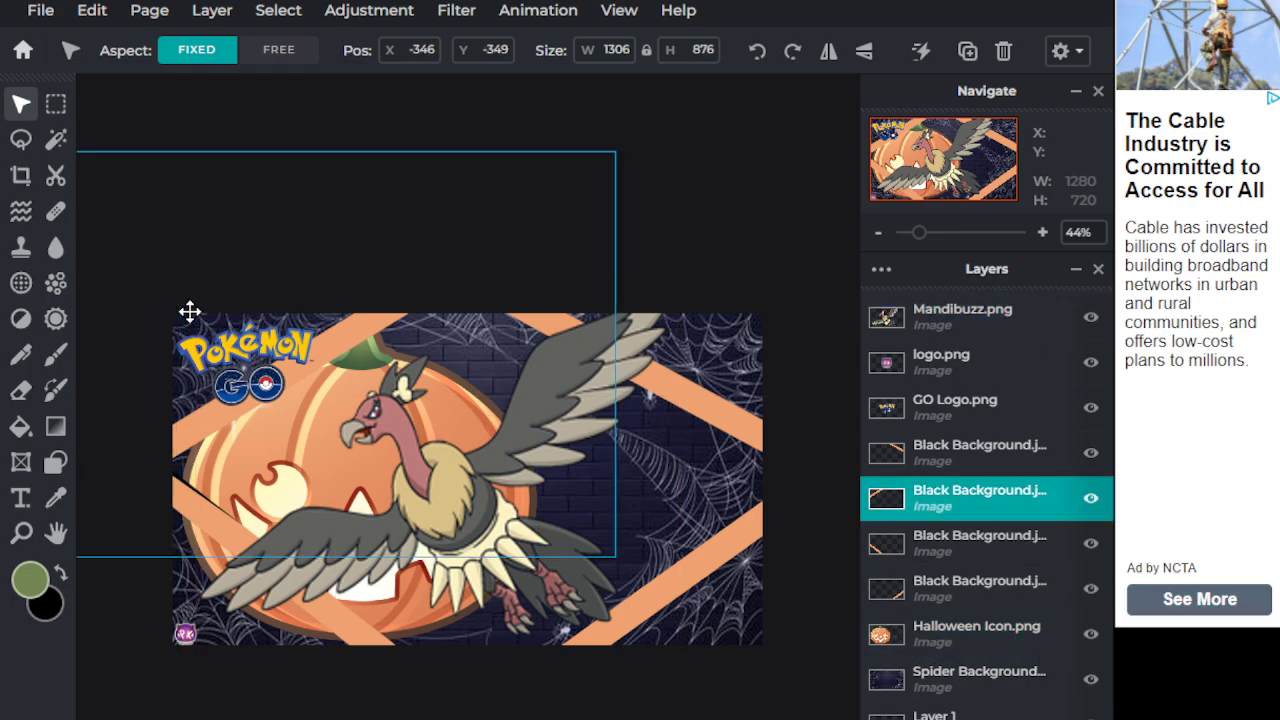
click(288, 490)
mouse_move(288, 490)
mouse_down()
mouse_move(300, 484)
mouse_move(294, 497)
mouse_up()
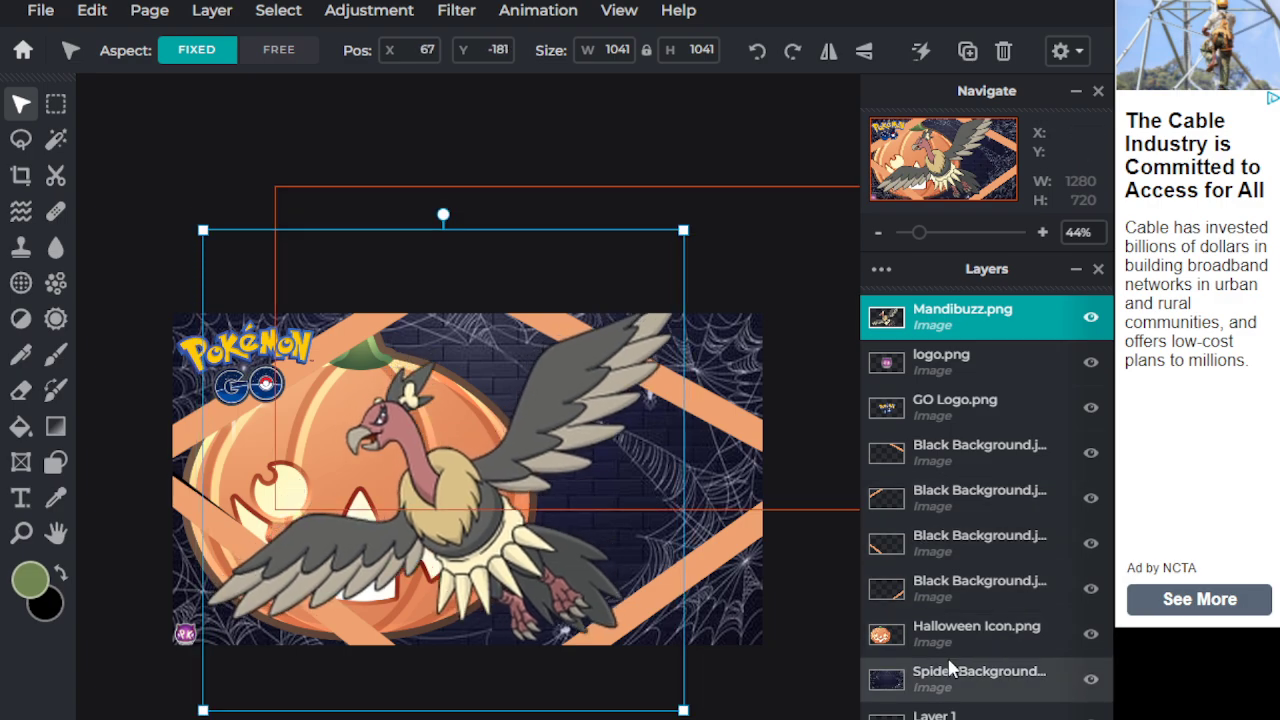
Move the Mandibuzz image toward the lower-right corner at about X 679, Y 241, undoing the stray move of the upper-left strip
click(1013, 621)
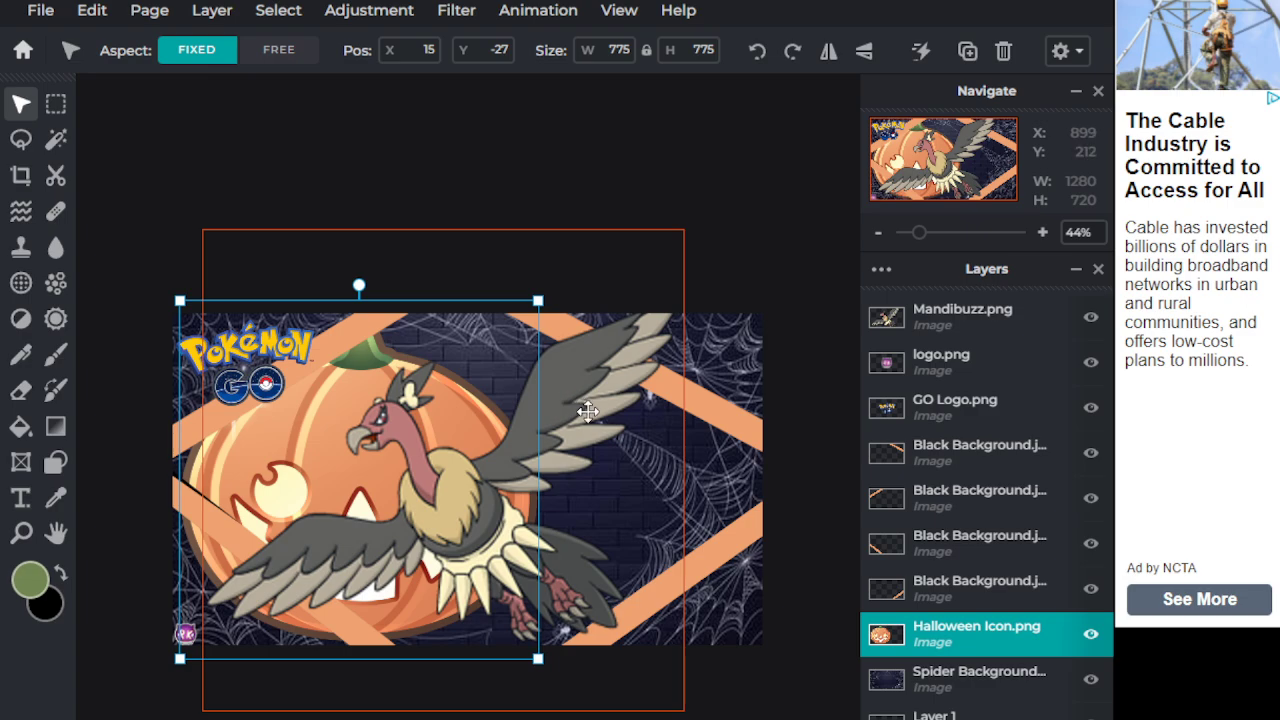
drag(588, 411, 856, 600)
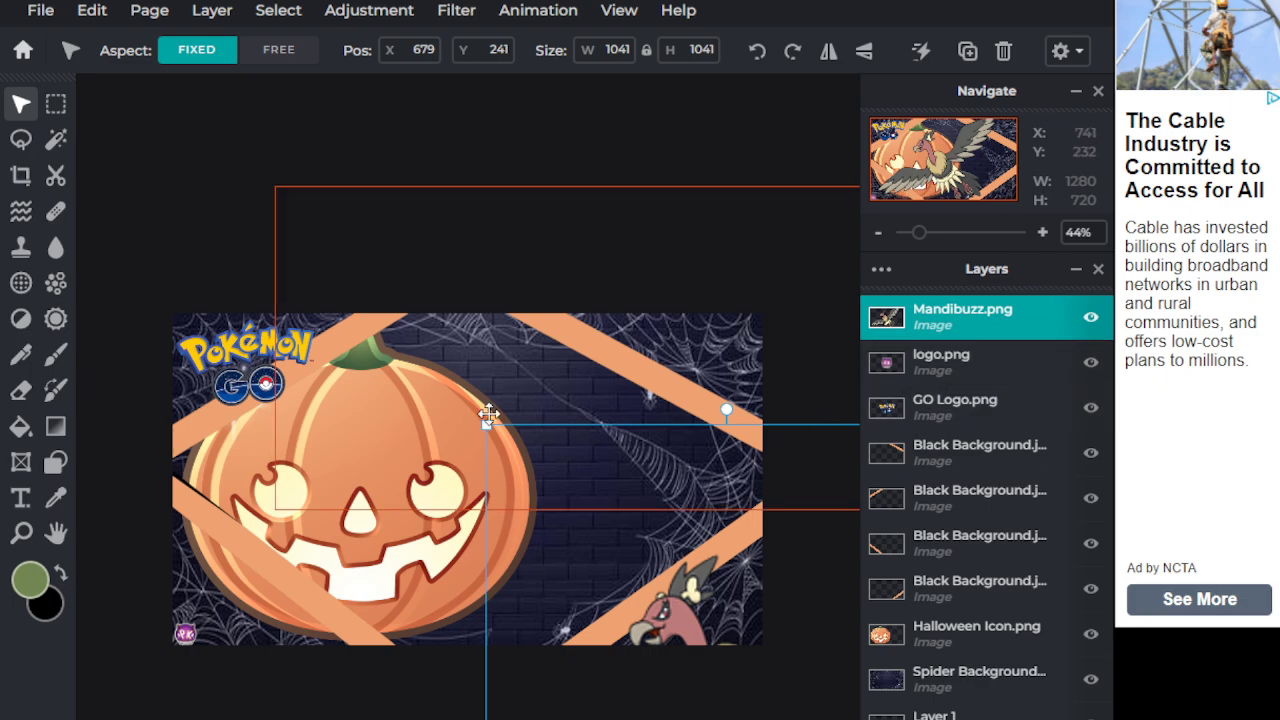
drag(395, 470, 421, 492)
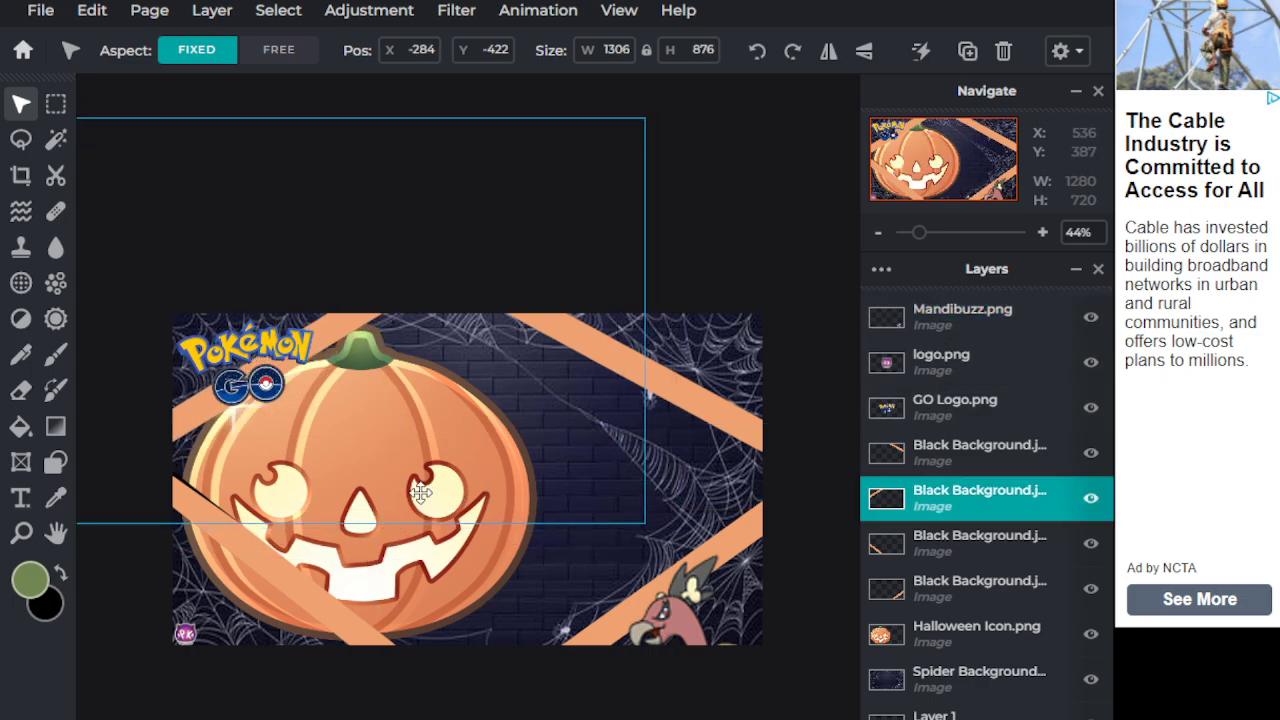
click(90, 12)
click(100, 43)
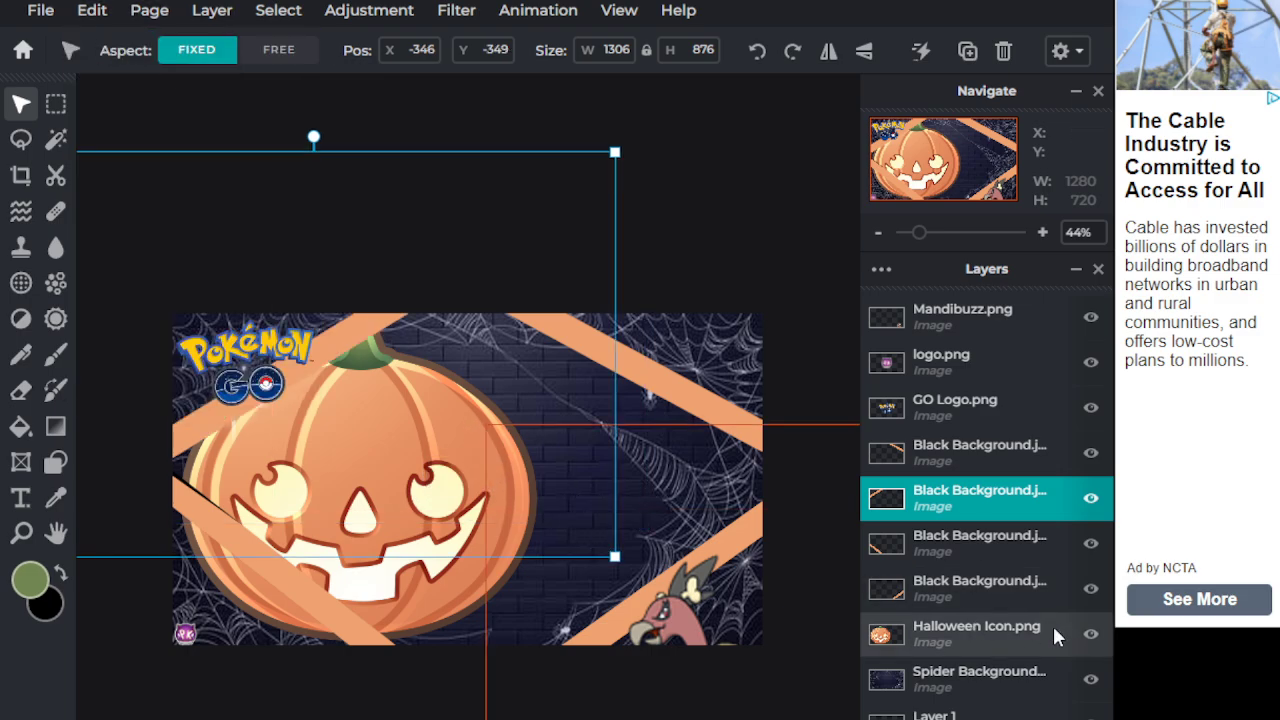
Move the upper-right orange strip further into its corner and the lower-left strip off the canvas to about X -908, Y 267
click(1020, 632)
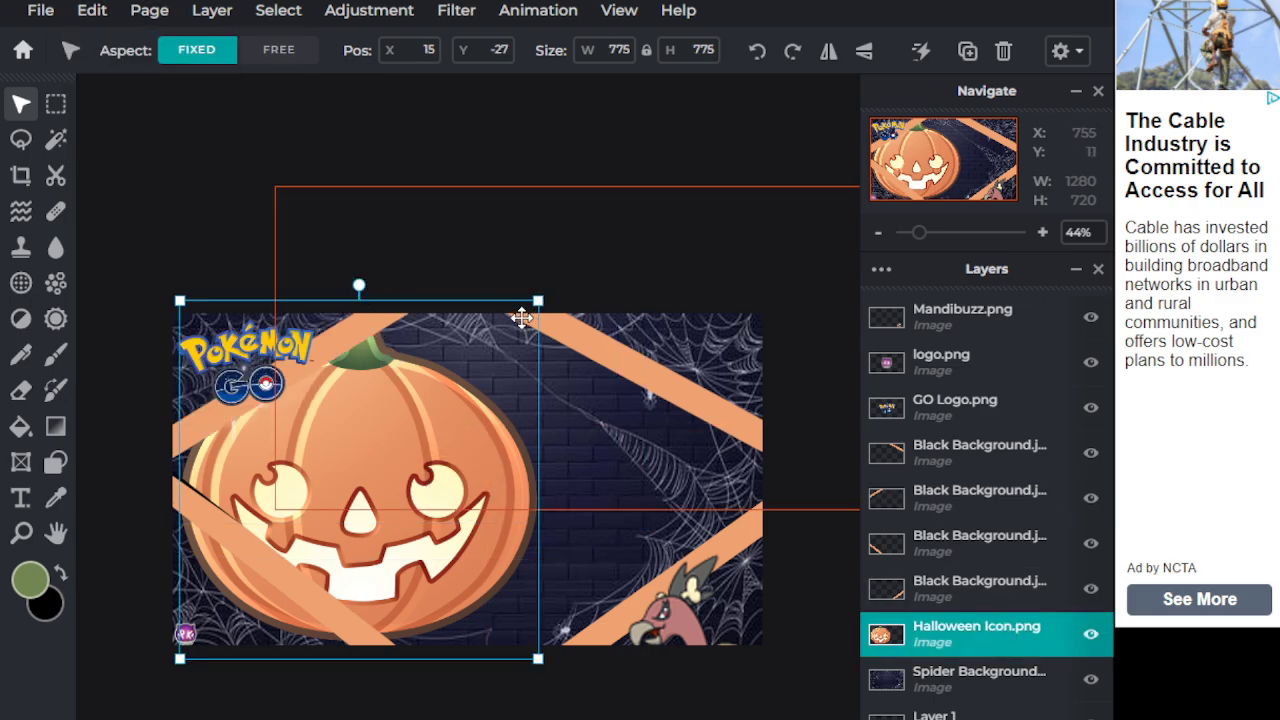
click(670, 354)
drag(671, 354, 743, 309)
click(480, 583)
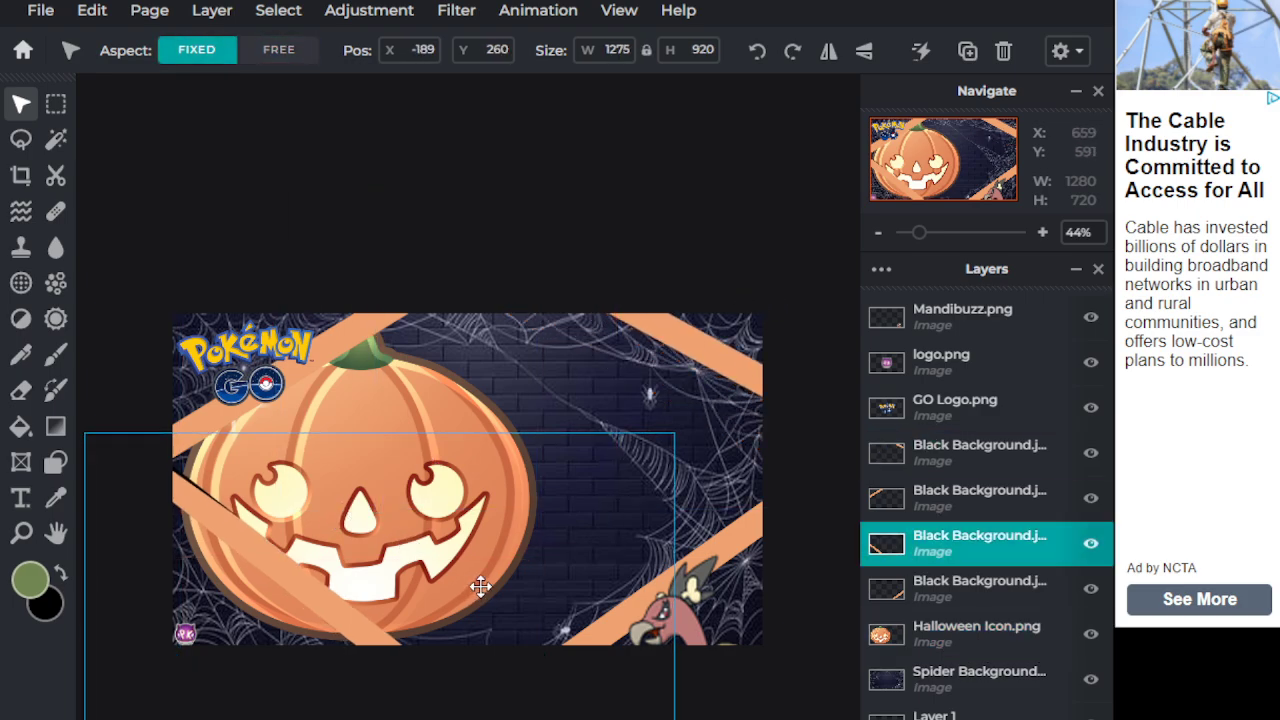
drag(368, 665, 157, 624)
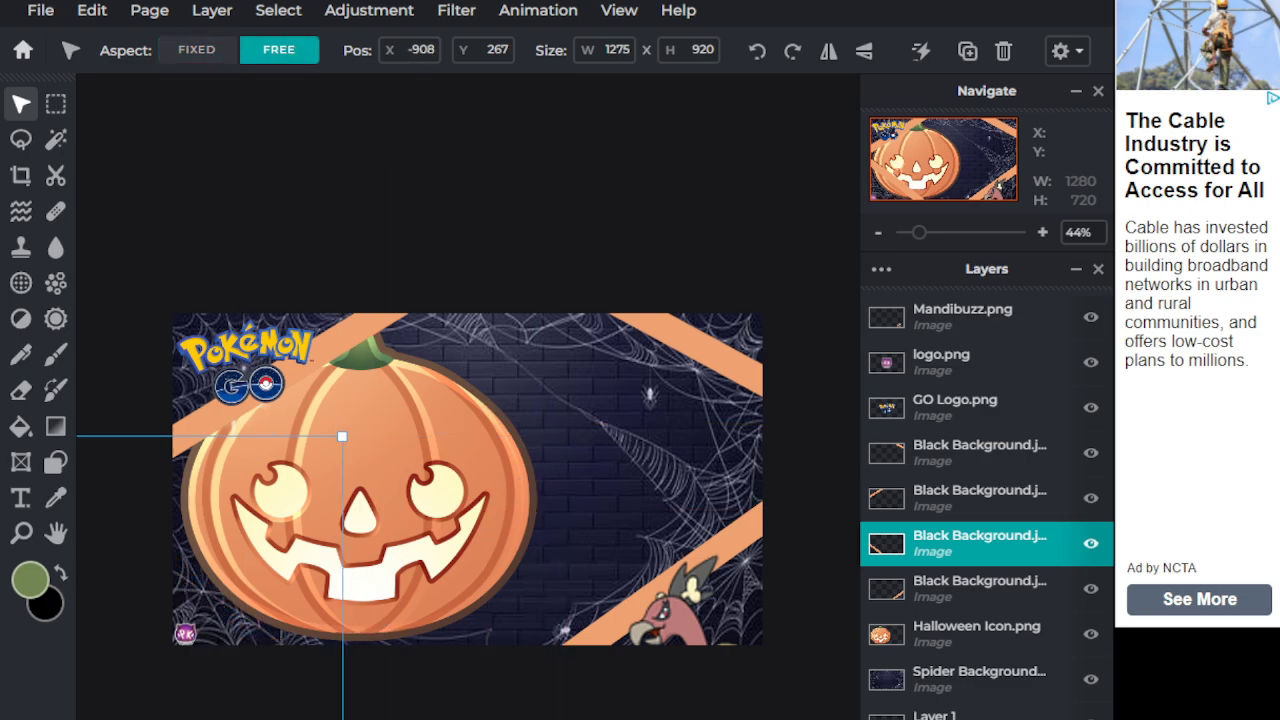
Move the lower-right orange strip outward into its corner and the pumpkin to about X 0, Y -55
click(431, 580)
drag(431, 580, 547, 591)
drag(416, 577, 388, 565)
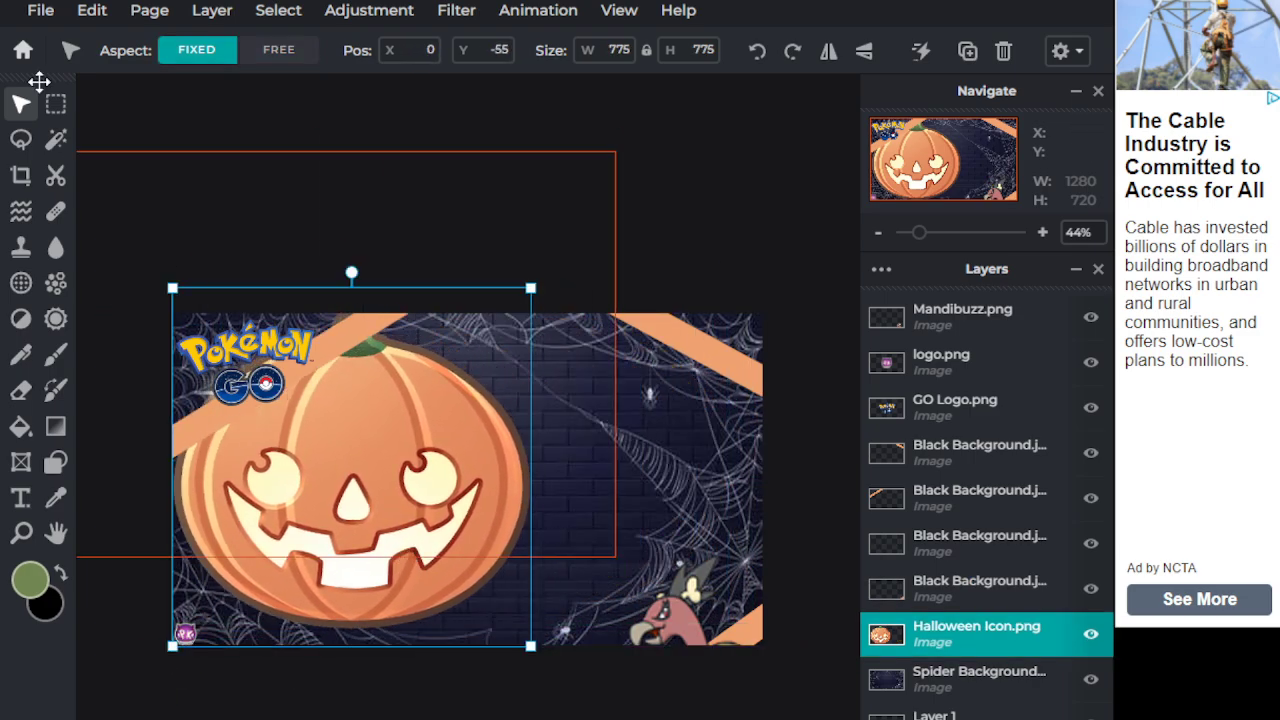
Undo the recent moves of the pumpkin, the orange strips and the Mandibuzz image
click(90, 11)
click(95, 41)
click(92, 10)
click(95, 41)
click(91, 11)
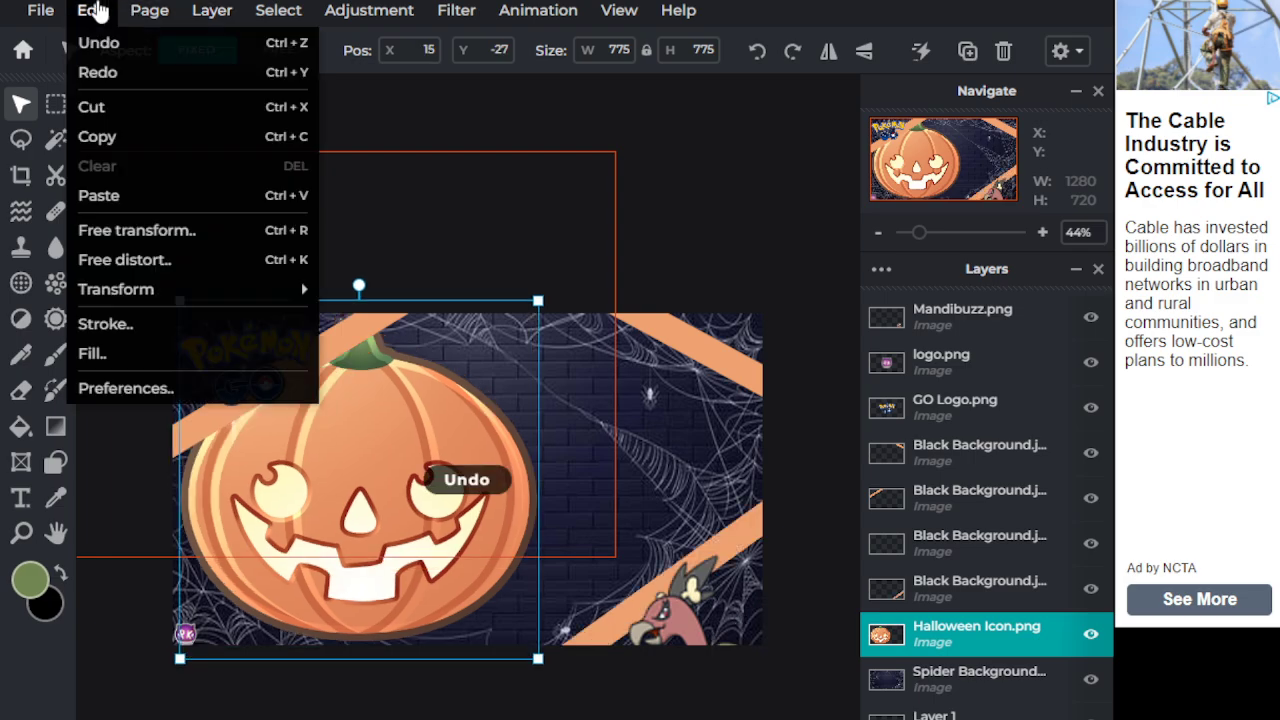
click(97, 41)
click(98, 14)
click(99, 41)
click(92, 11)
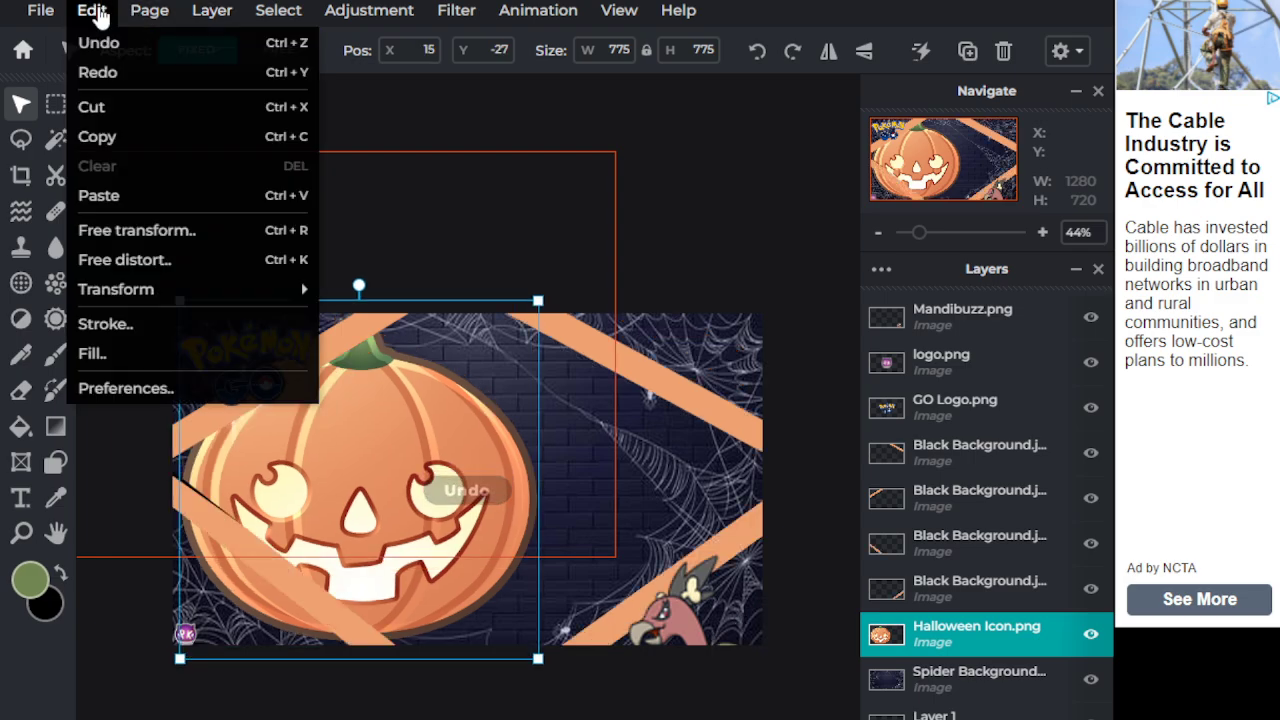
click(95, 41)
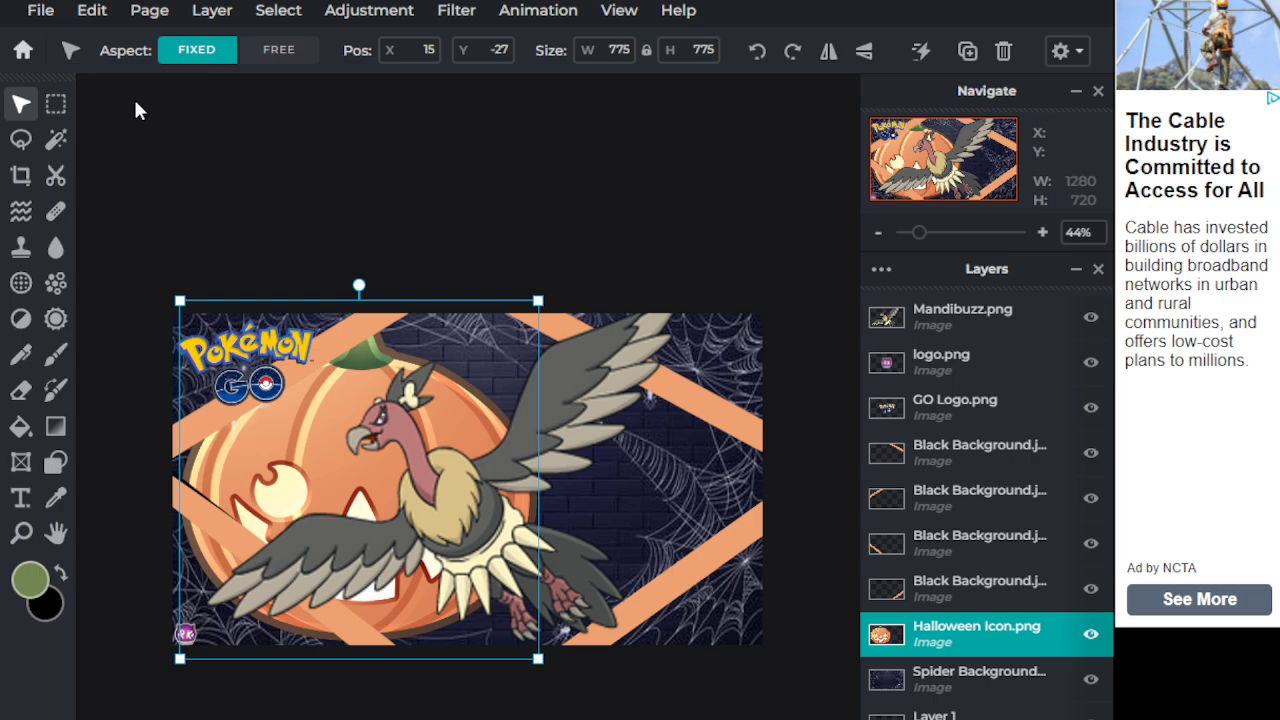
Delete the Mandibuzz image and the two orange strips on the canvas's right half
click(257, 147)
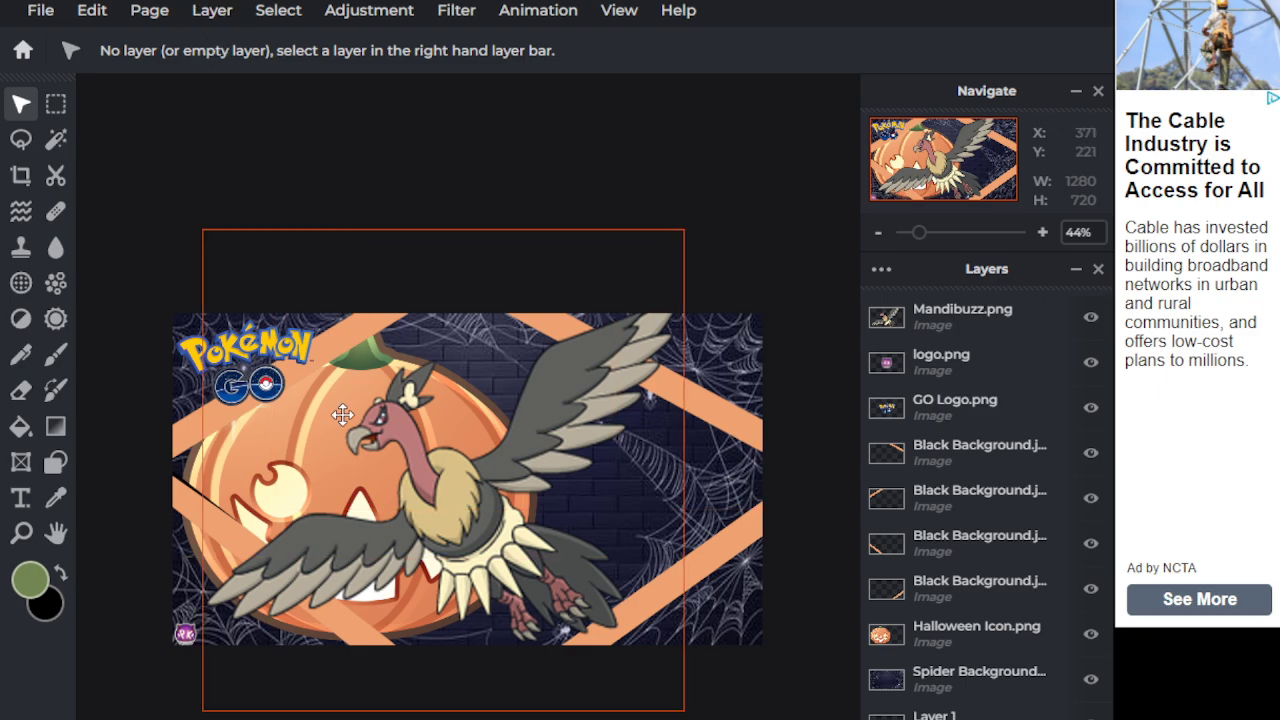
click(460, 410)
key(Delete)
click(714, 328)
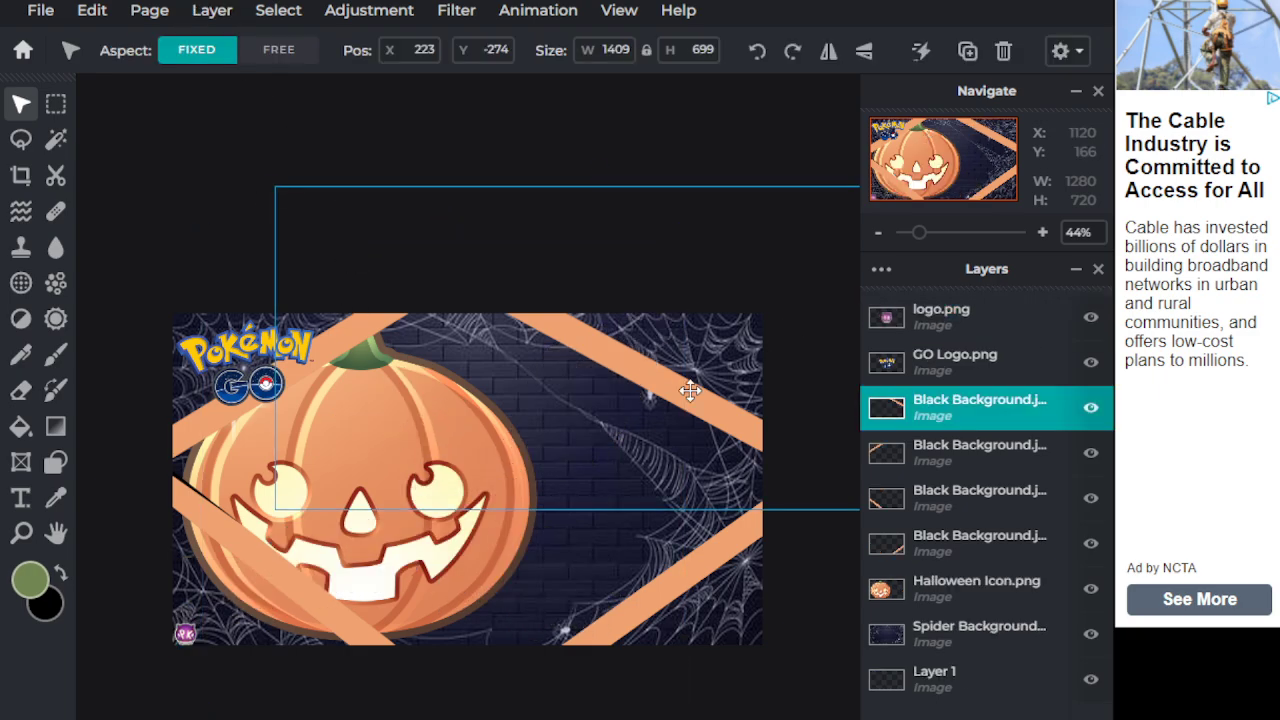
key(Delete)
click(666, 571)
key(Delete)
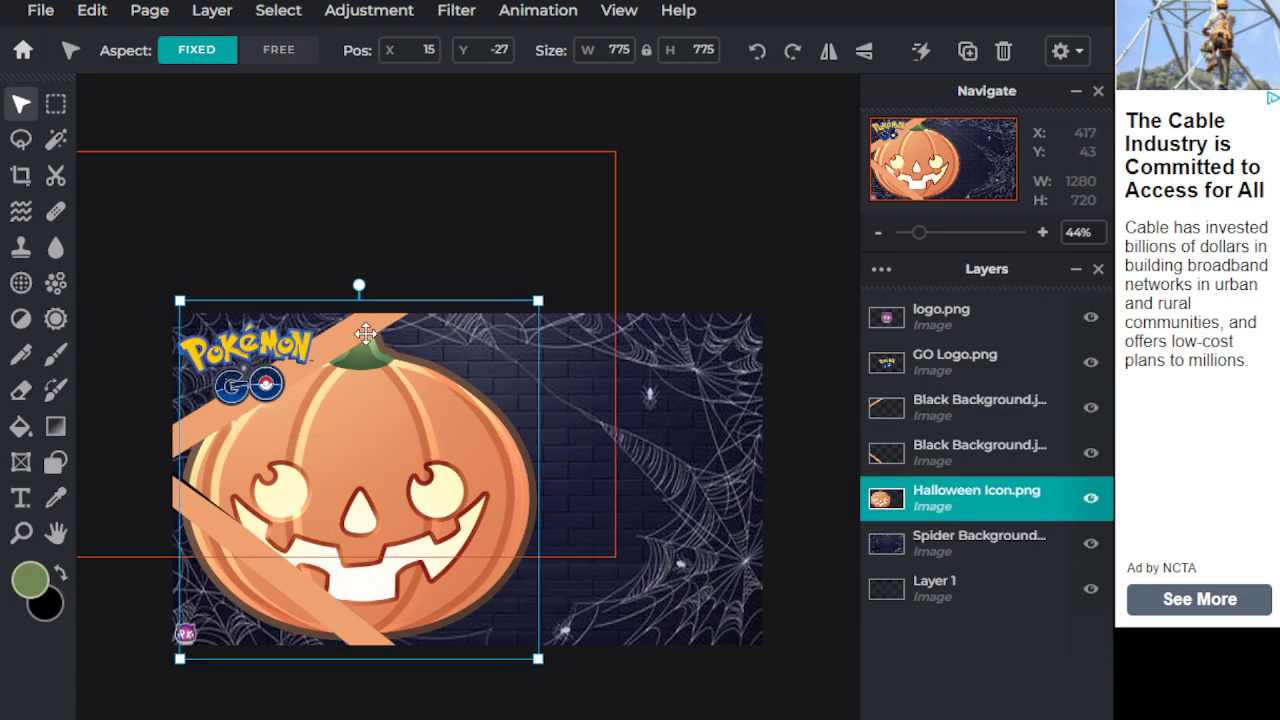
Delete the spider web background layer and the two remaining orange strips on the canvas's left half
click(384, 316)
click(737, 434)
key(Delete)
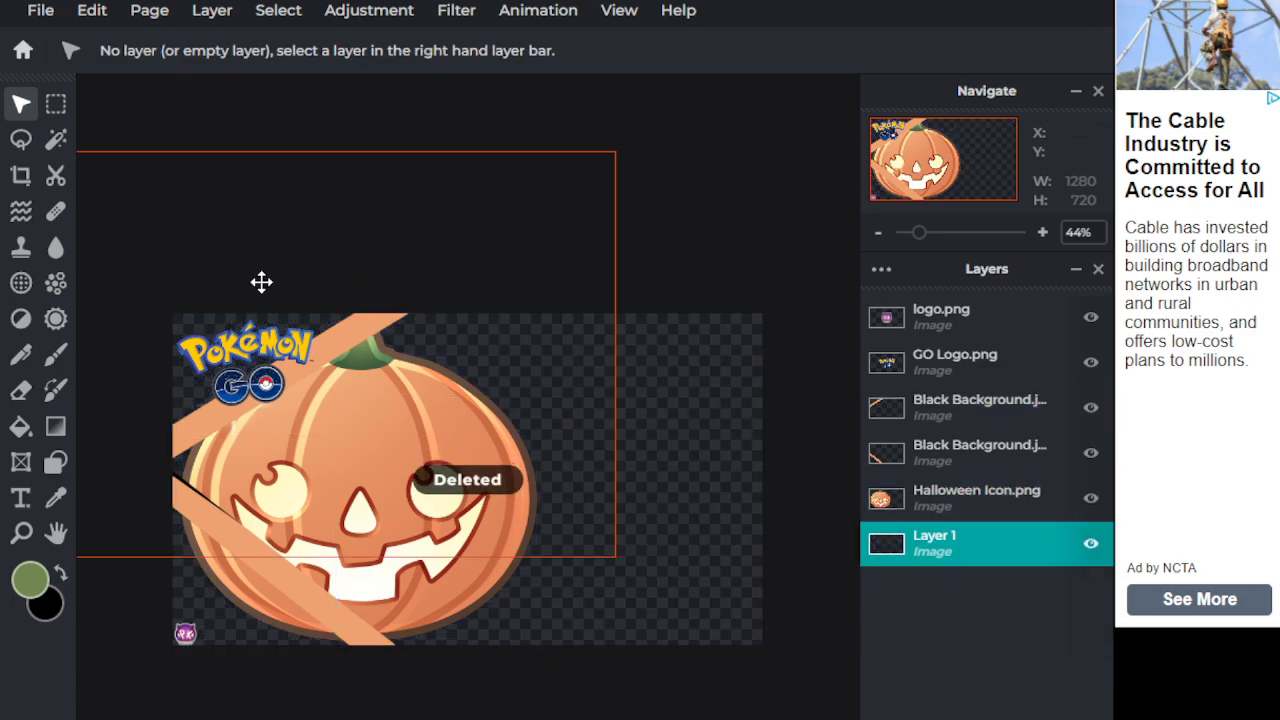
click(455, 298)
key(Delete)
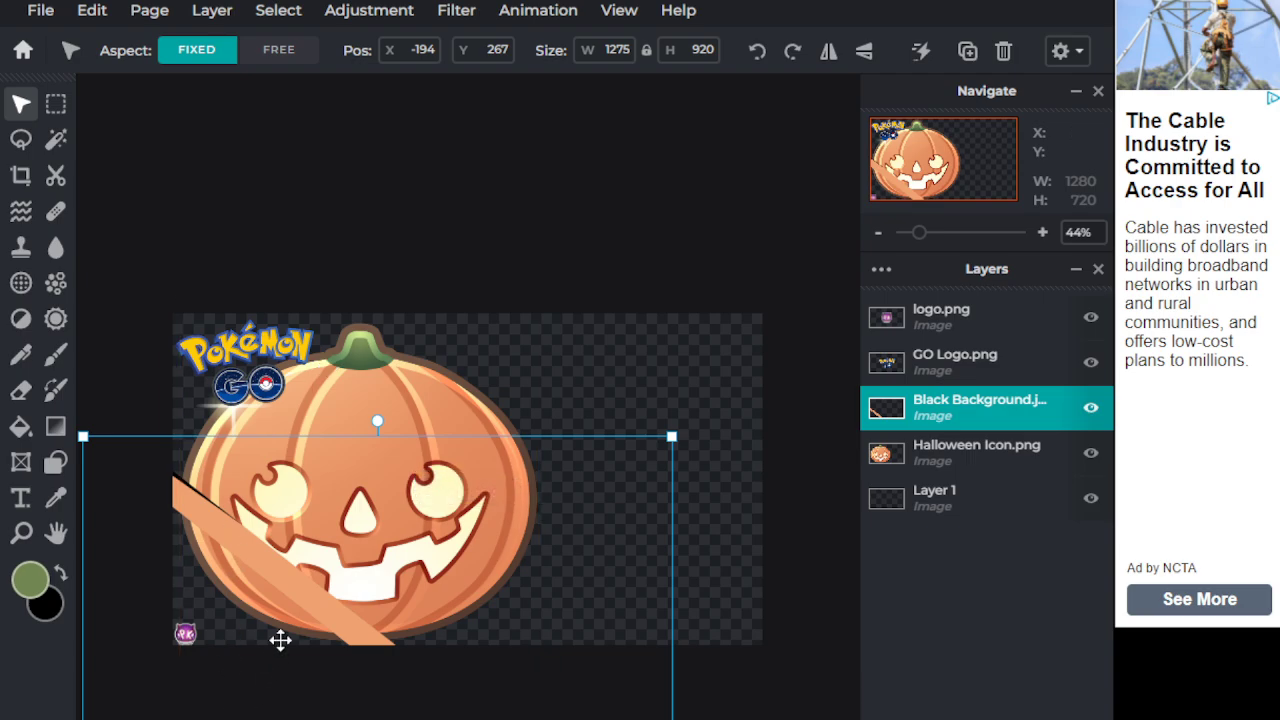
key(Delete)
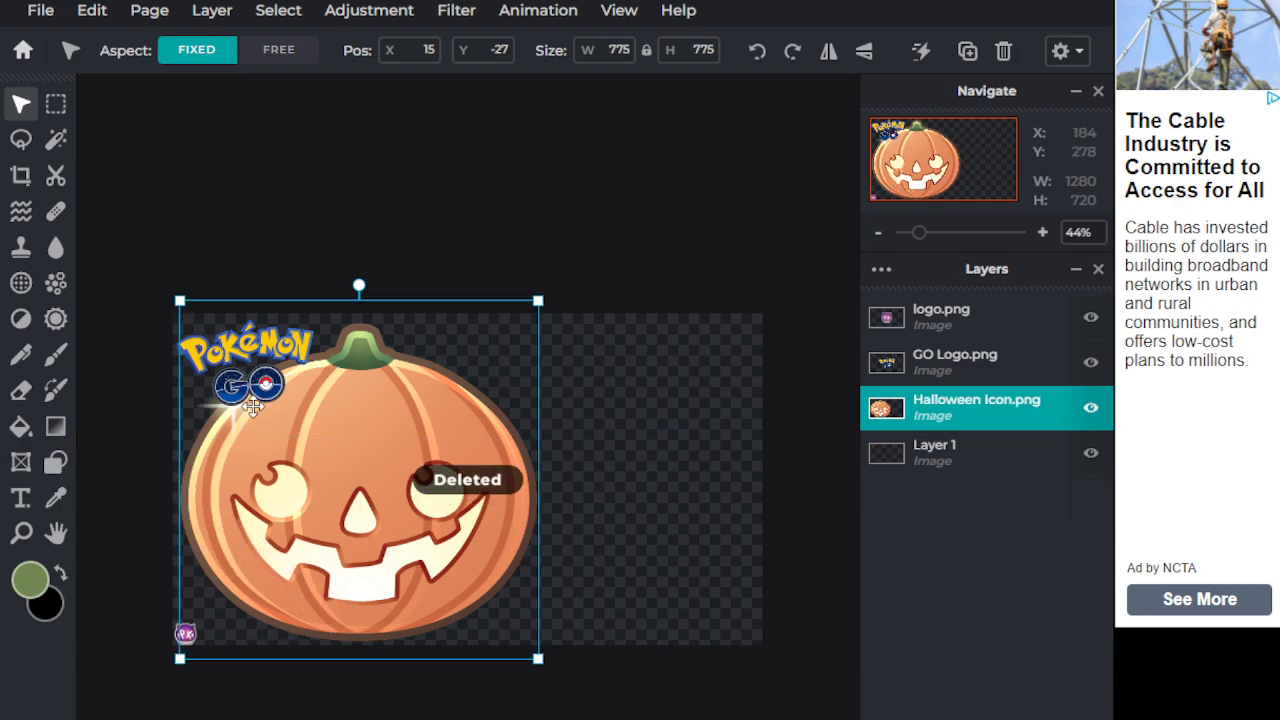
Add the Mandibuzz Image battle screenshot as an image layer and place it at about X 502, Y 12
click(212, 12)
click(245, 113)
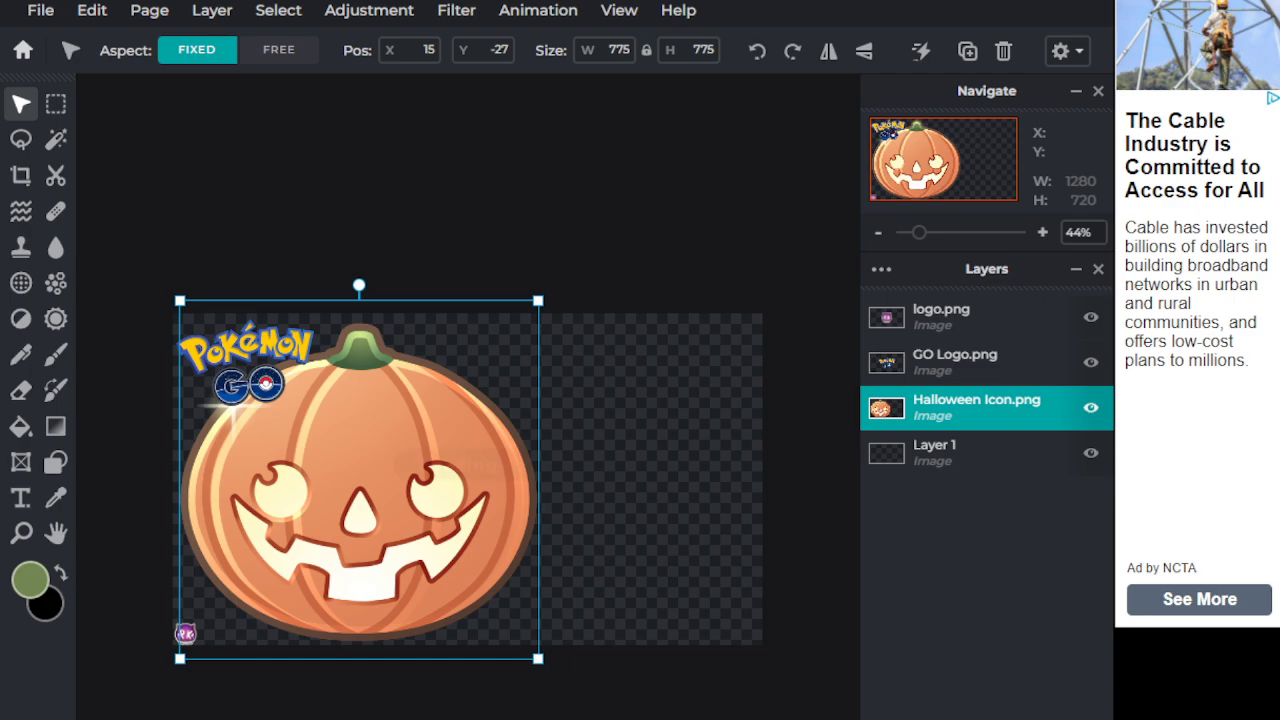
key(ctrl+v)
drag(497, 412, 521, 430)
scroll(524, 440, up, 1)
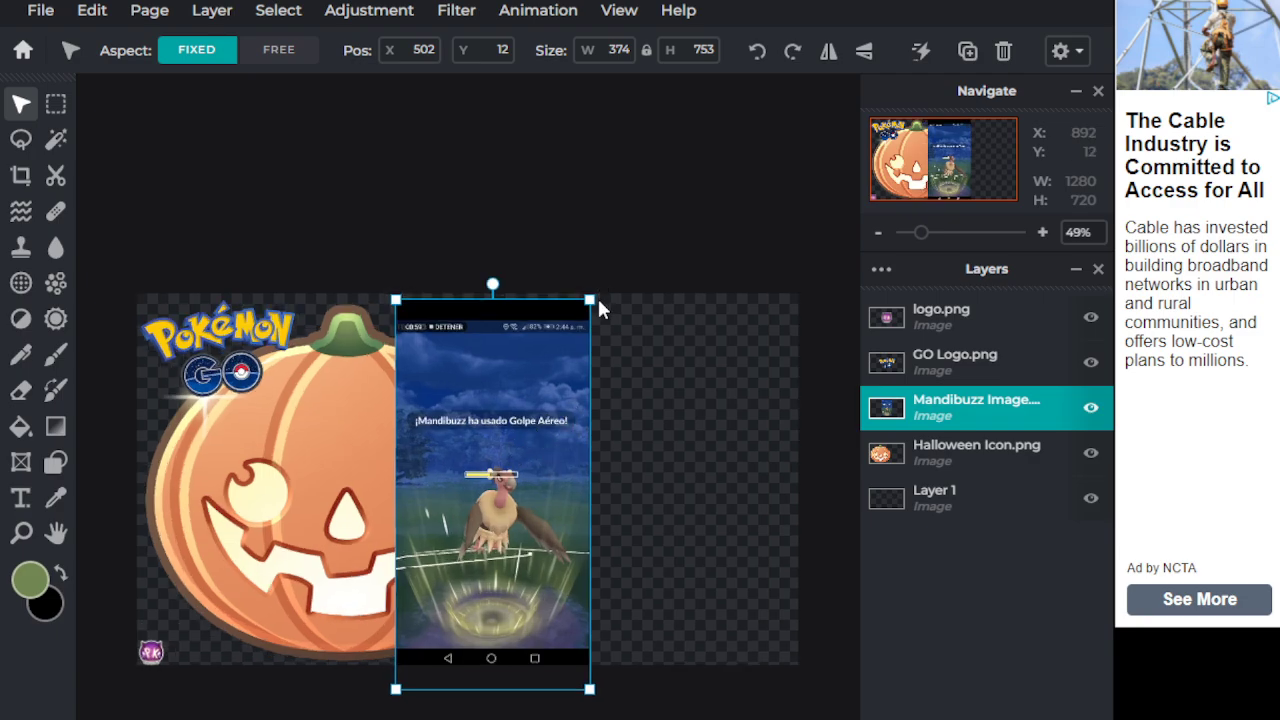
Enlarge the Mandibuzz screenshot to about 1813 × 3650 px and position it at about X -303, Y -1575 to fill the canvas
drag(598, 305, 925, 250)
drag(649, 464, 529, 144)
drag(265, 340, 5, 719)
drag(669, 423, 817, 103)
drag(519, 479, 600, 377)
drag(348, 656, 482, 545)
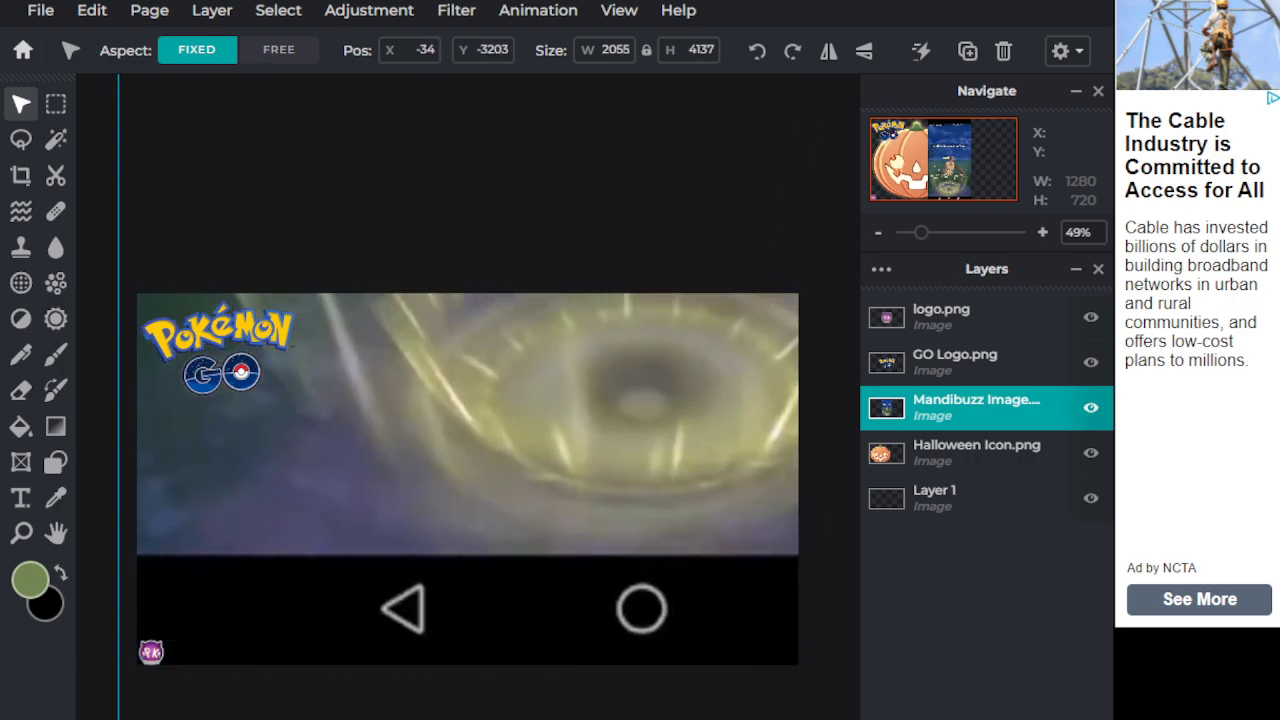
drag(118, 719, 245, 695)
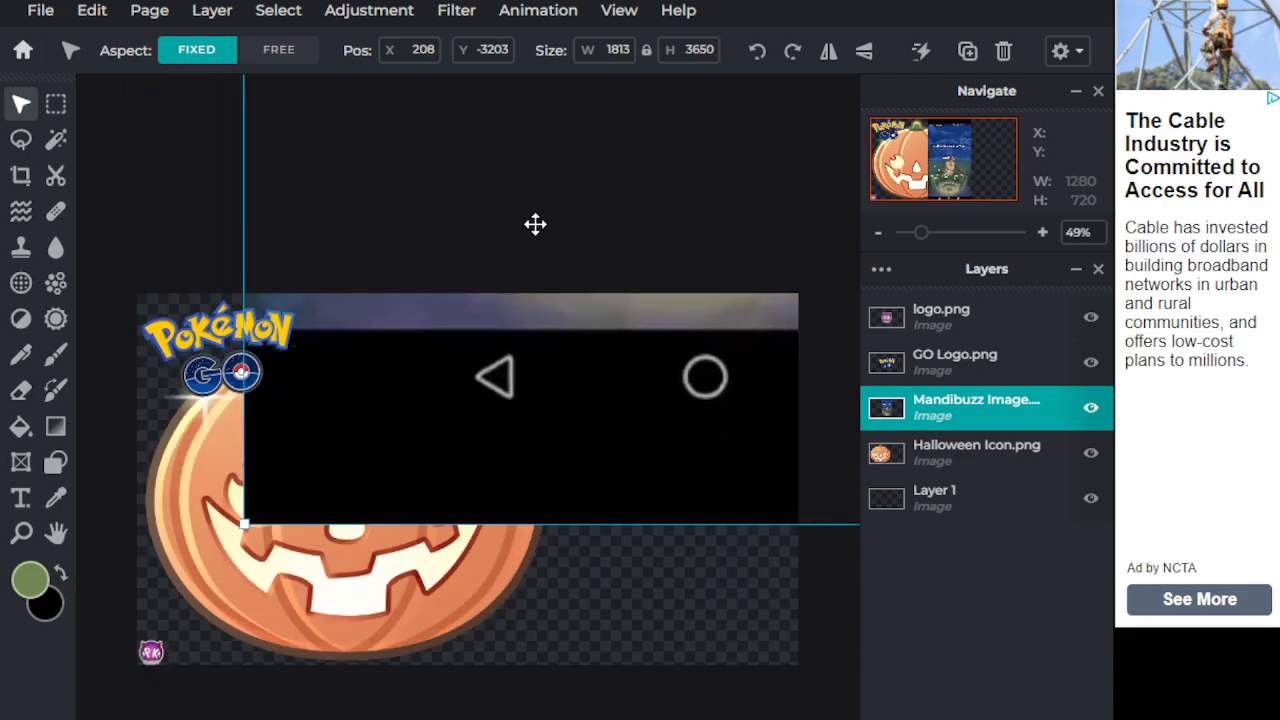
drag(642, 398, 517, 505)
drag(476, 458, 475, 526)
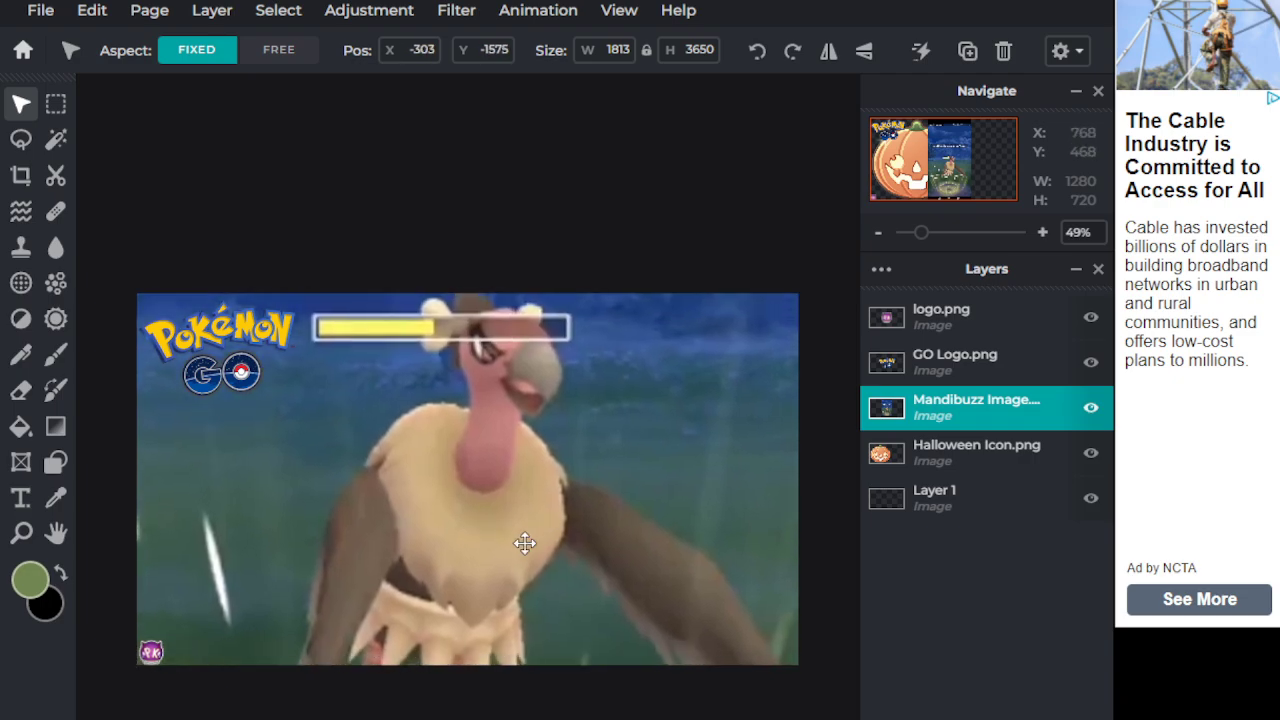
Raise the Halloween Icon.png layer above the Mandibuzz screenshot and shrink it to about 445 × 445 px in the canvas's lower-left corner
click(1020, 488)
click(1018, 460)
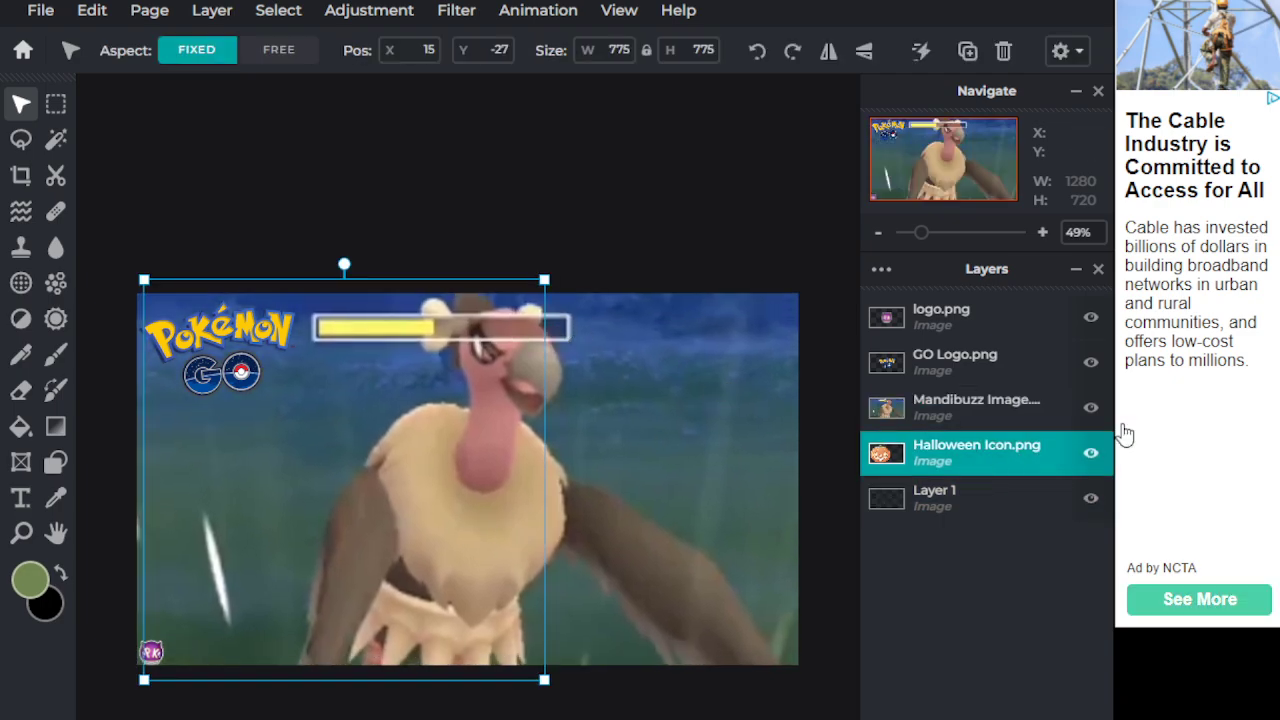
drag(1001, 450, 1000, 405)
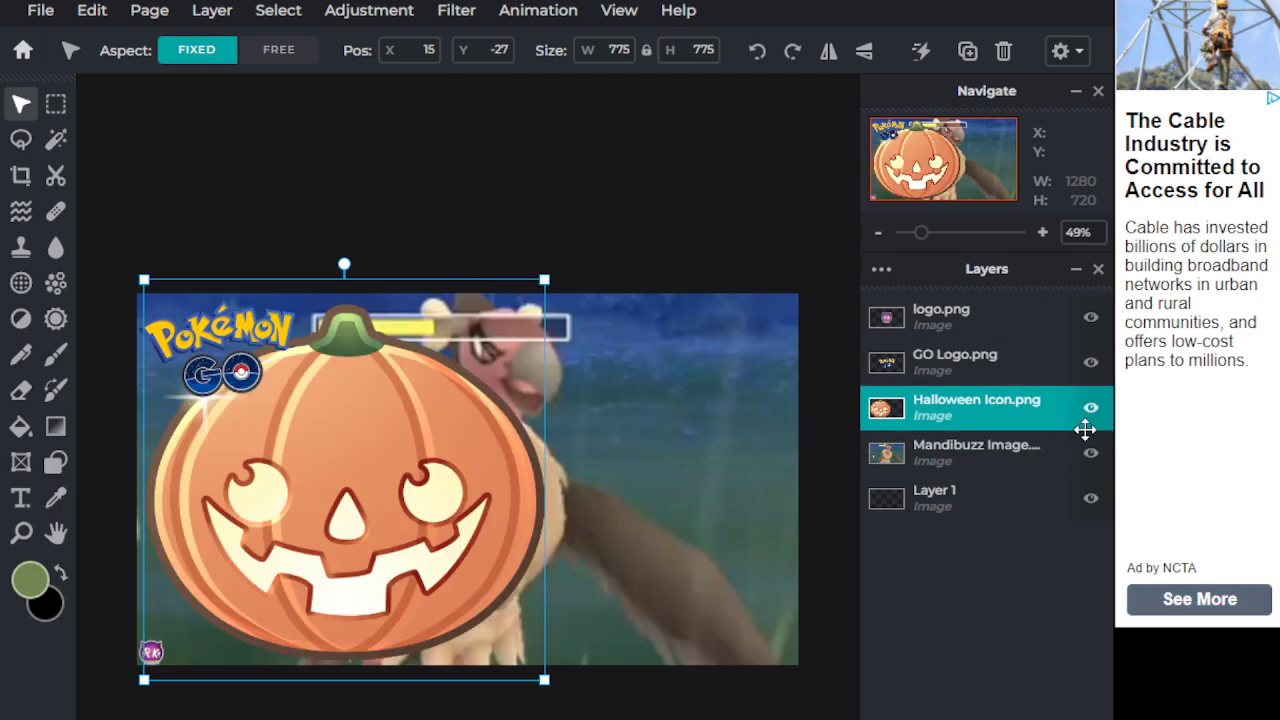
drag(1085, 428, 1045, 400)
drag(544, 281, 374, 403)
drag(283, 586, 277, 584)
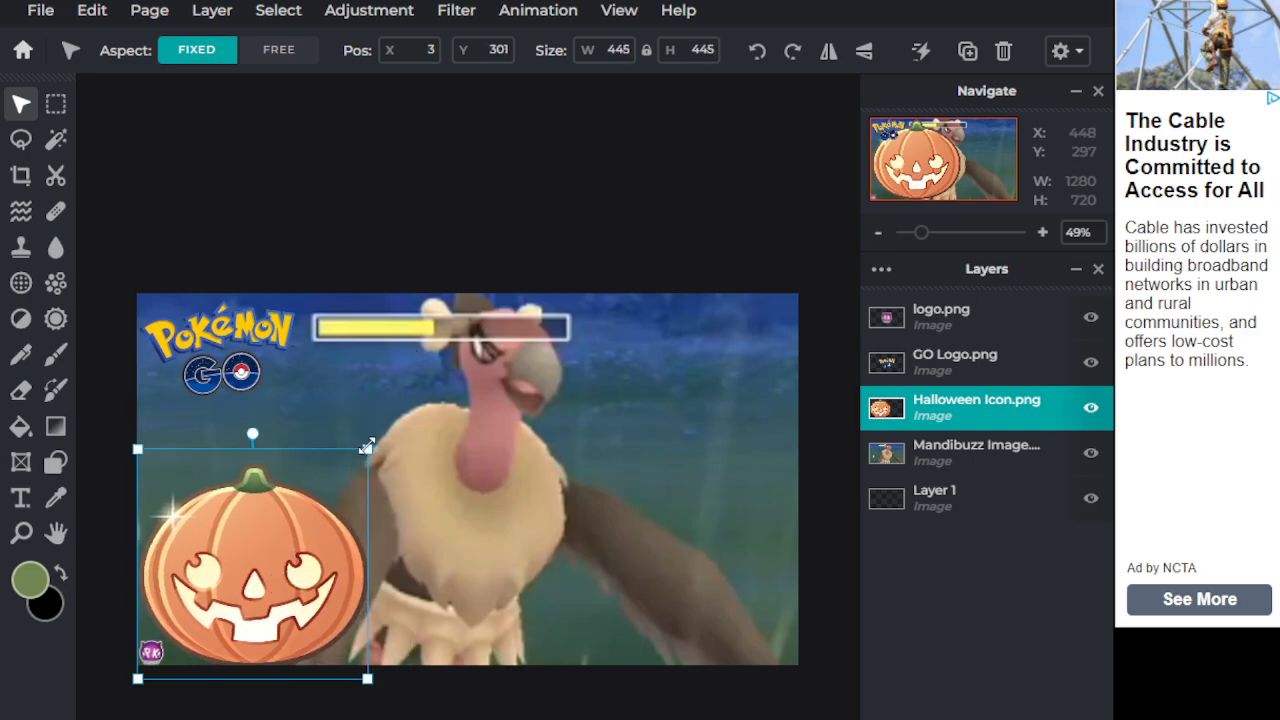
Shrink the Halloween pumpkin icon to about 404 × 404 px, keeping it in the canvas's lower-left corner
drag(367, 446, 346, 469)
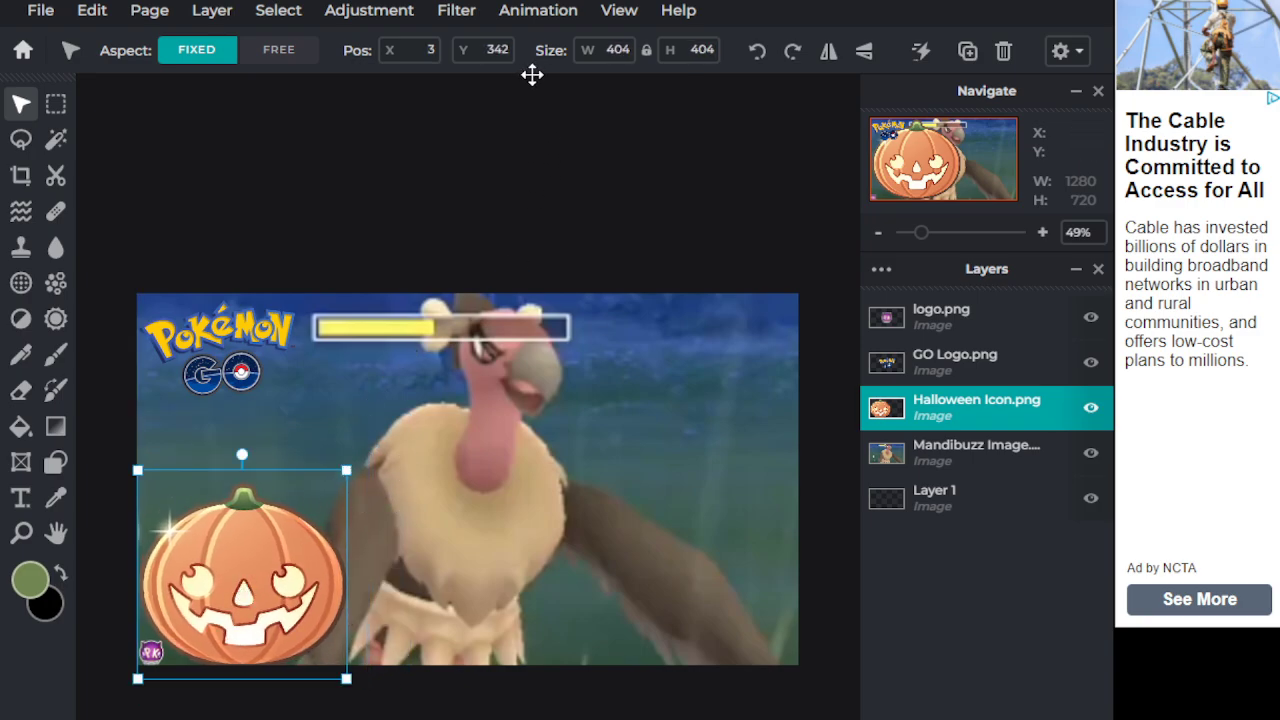
click(519, 176)
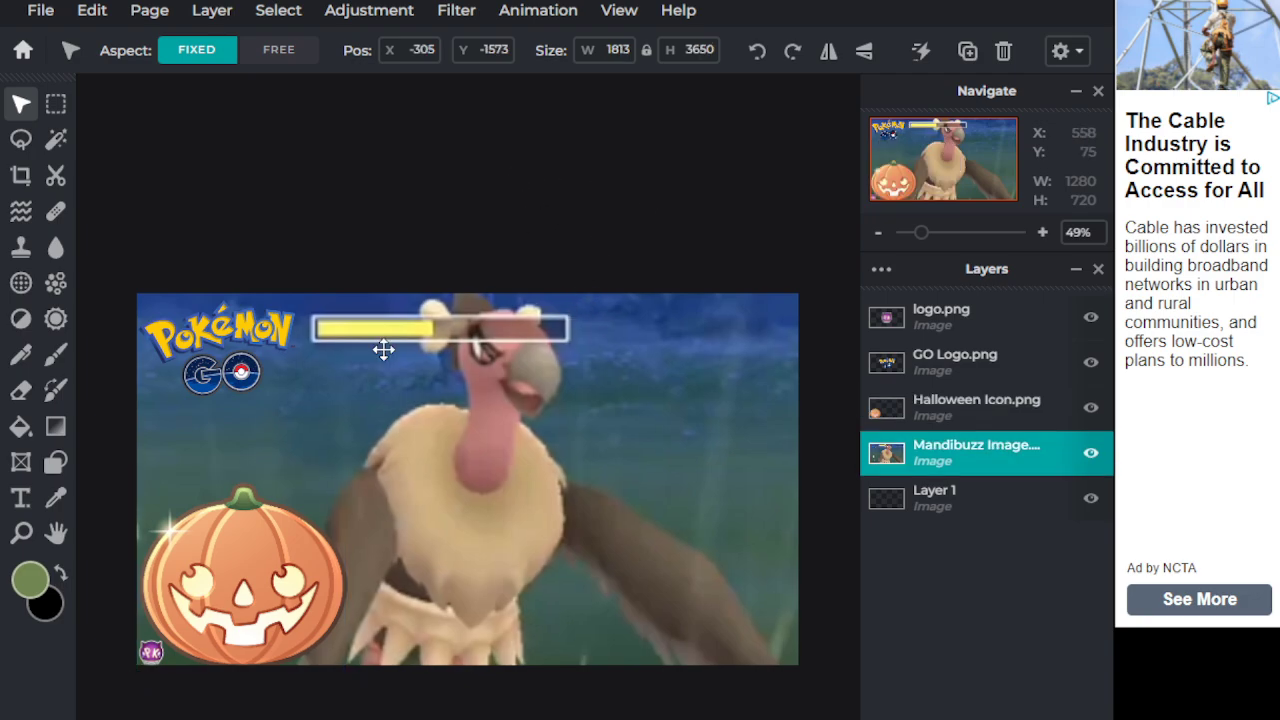
Move the Pokémon GO logo to the canvas's upper-right corner and the channel logo to the lower-right corner at about X 1230, Y 670
click(208, 353)
drag(213, 280, 712, 362)
drag(150, 655, 787, 652)
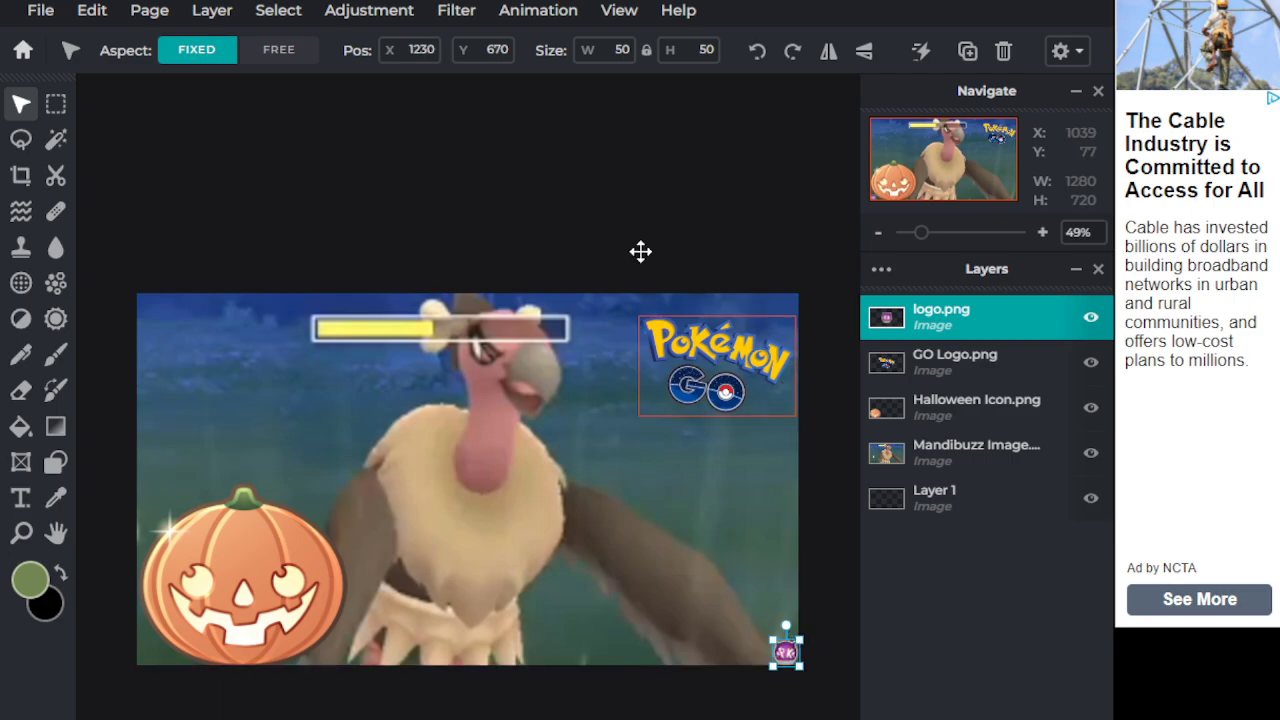
click(545, 135)
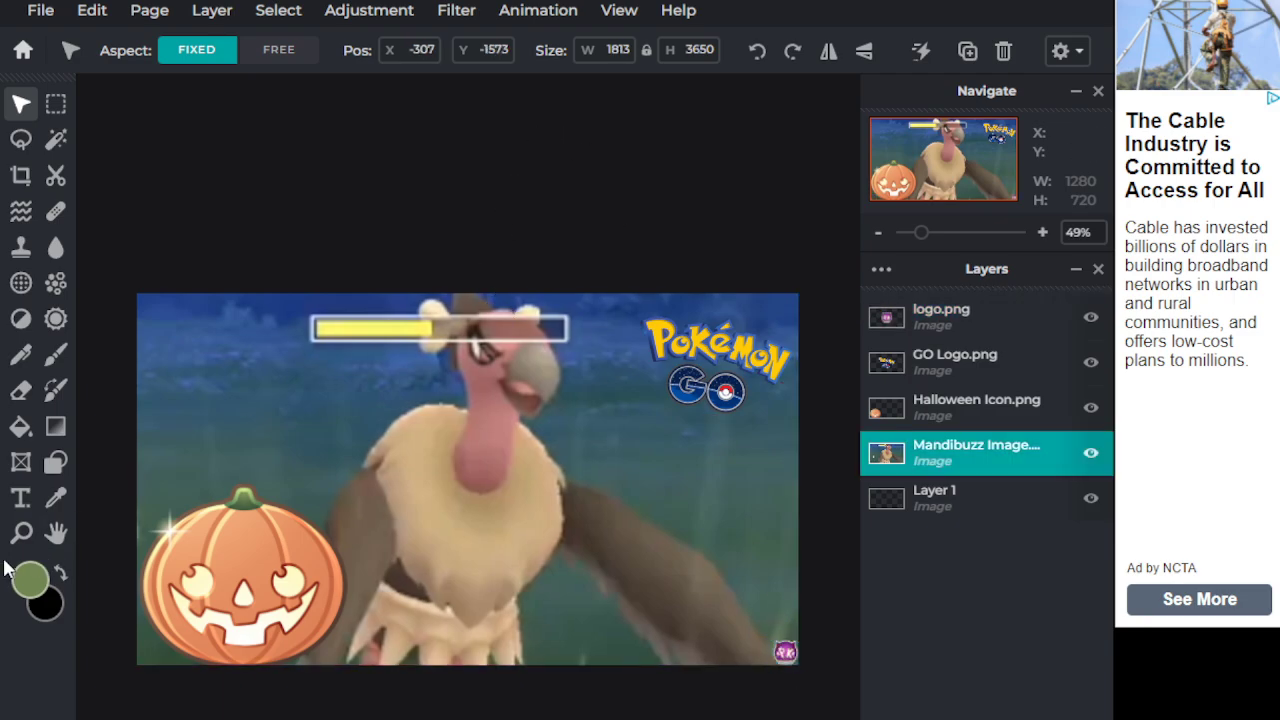
Add a text layer reading "Mandibuzz is BROKEN!" across the middle of the canvas
click(21, 498)
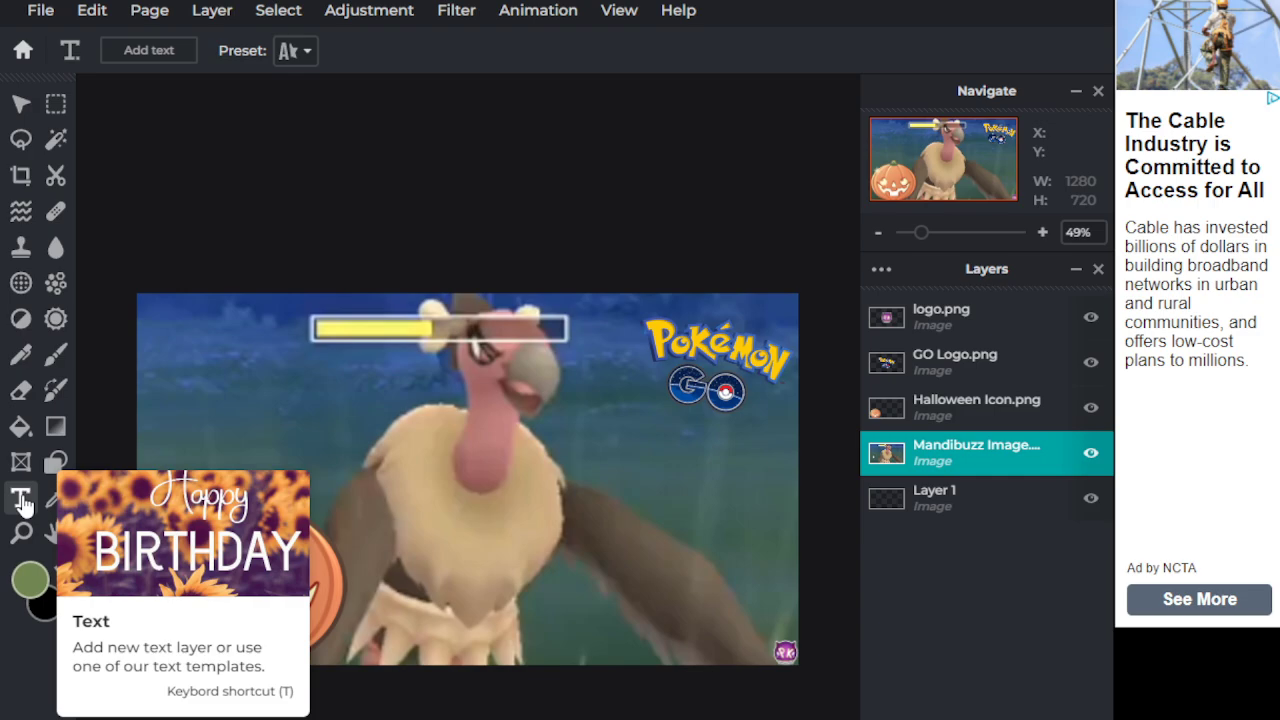
click(736, 508)
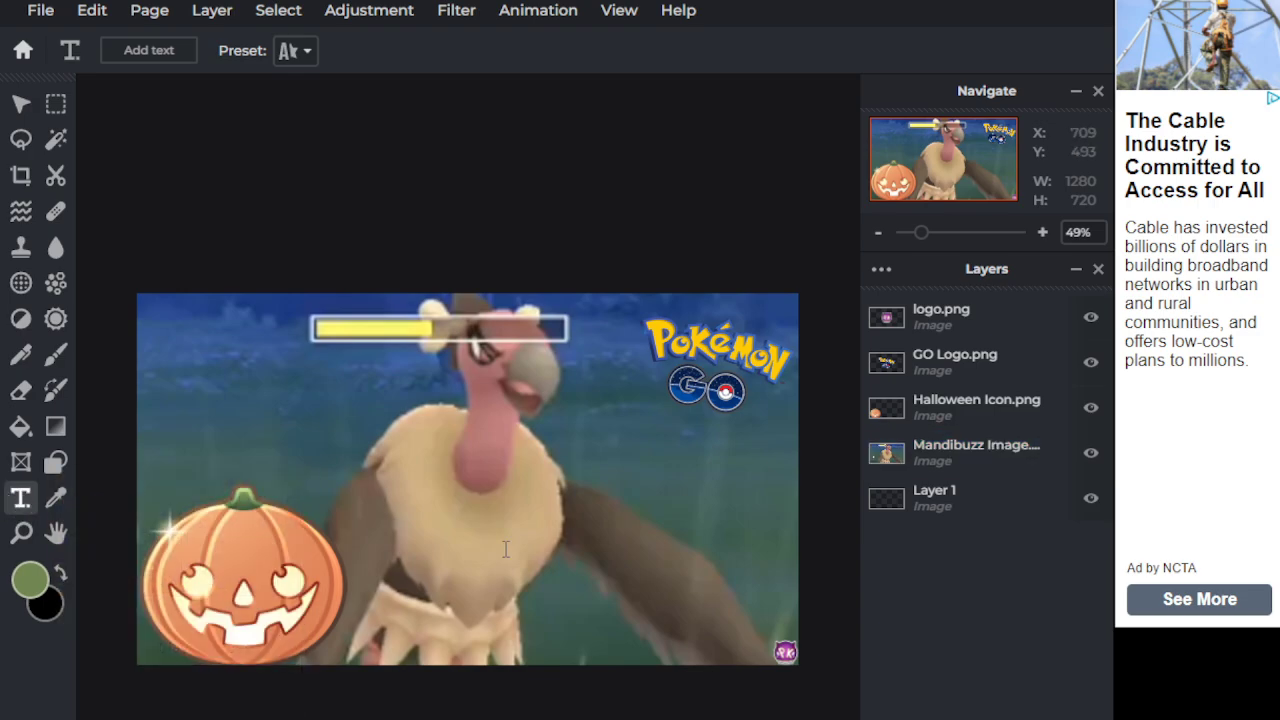
click(780, 507)
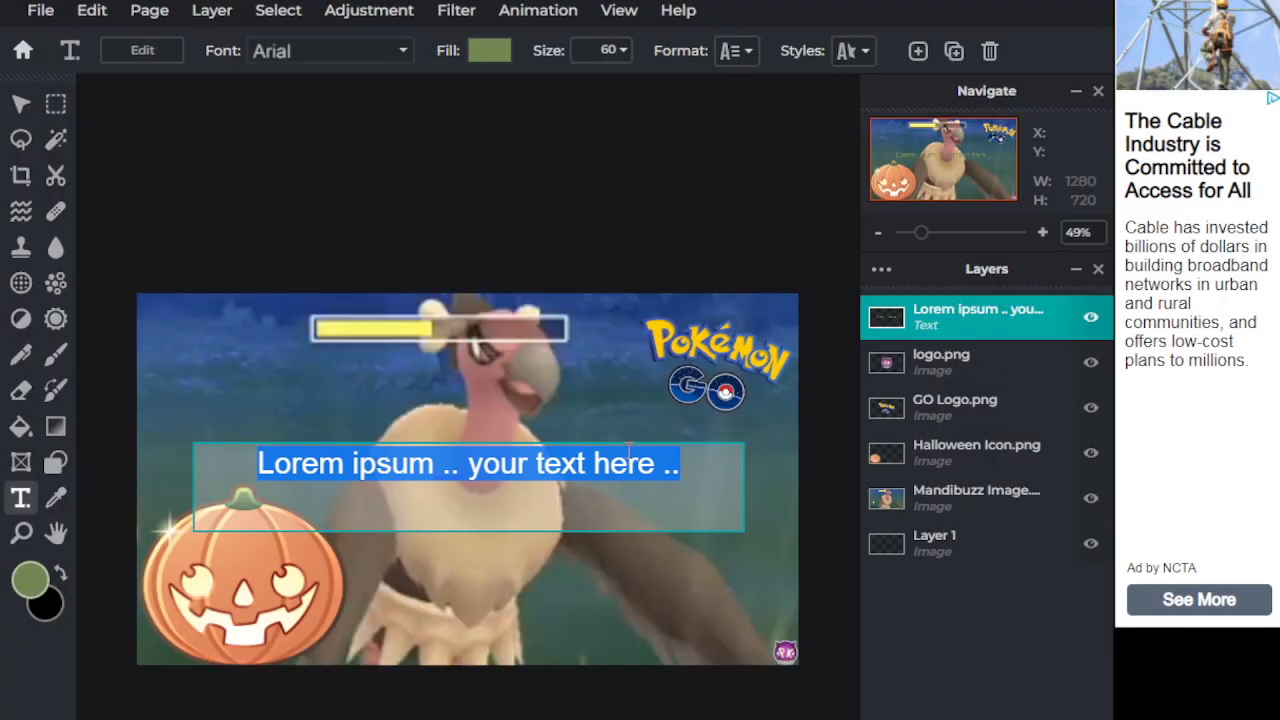
text(M)
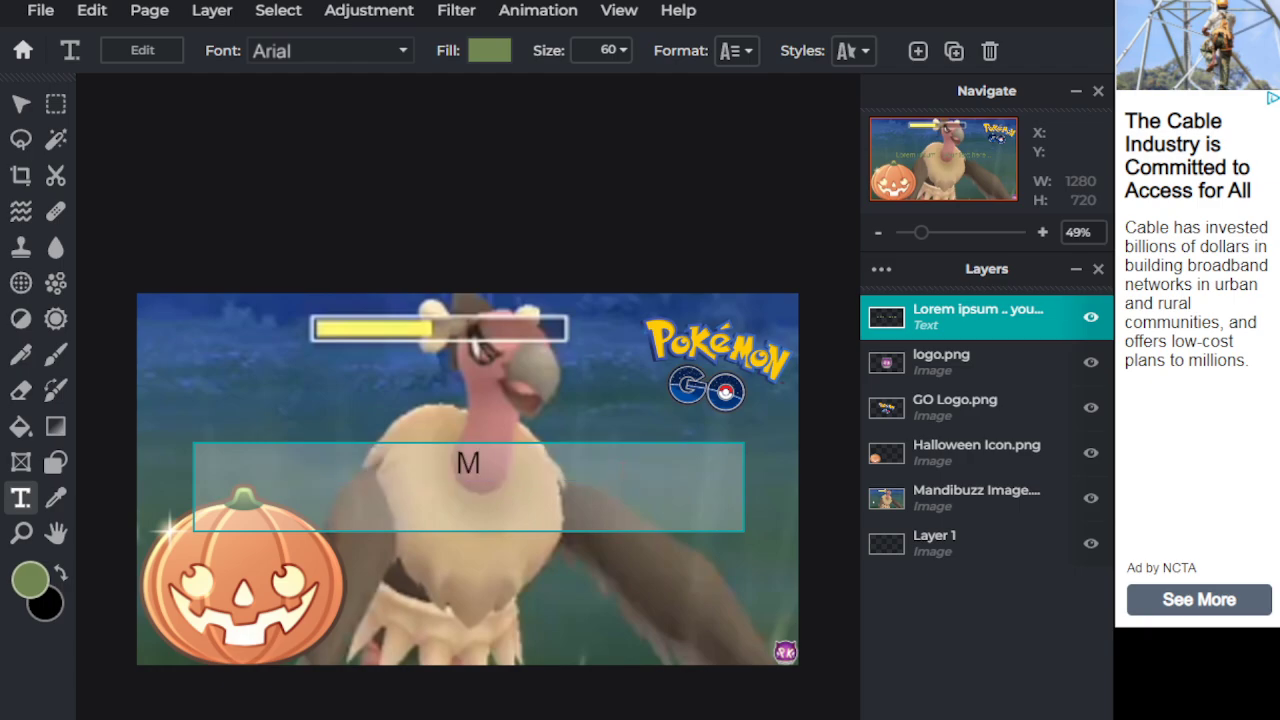
text(andibuz)
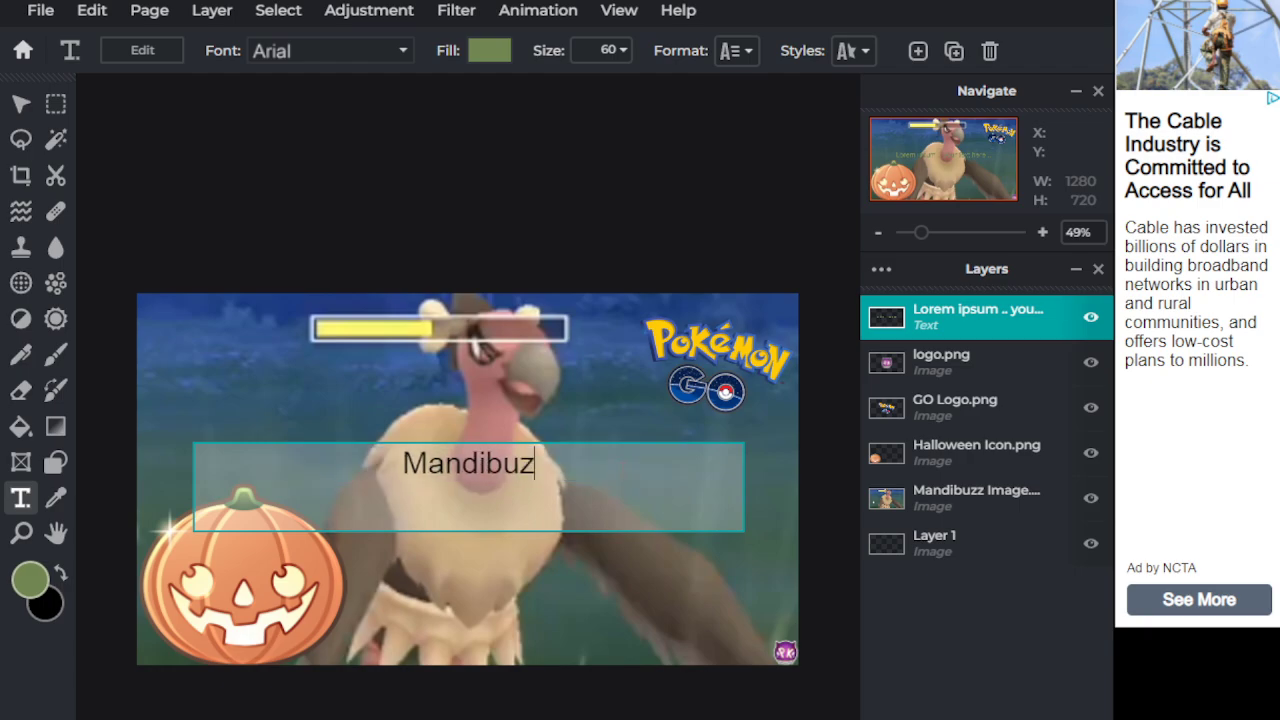
text(z is BROKEN!)
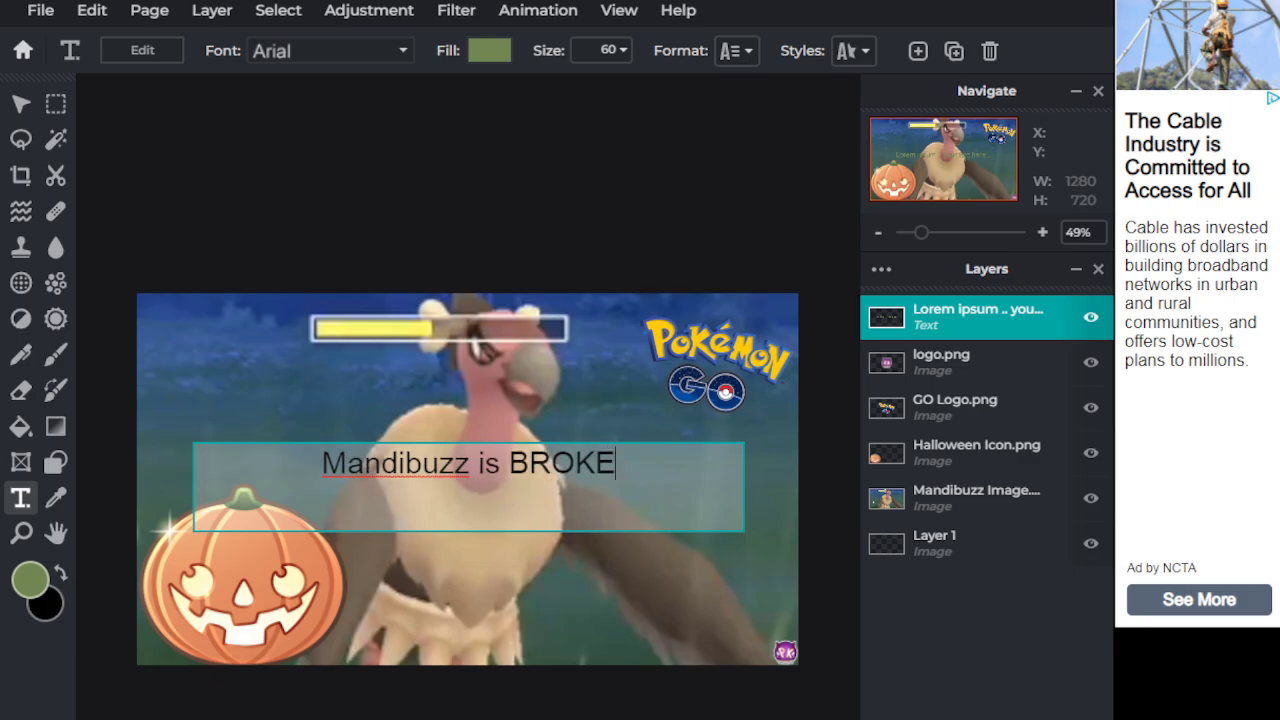
click(604, 103)
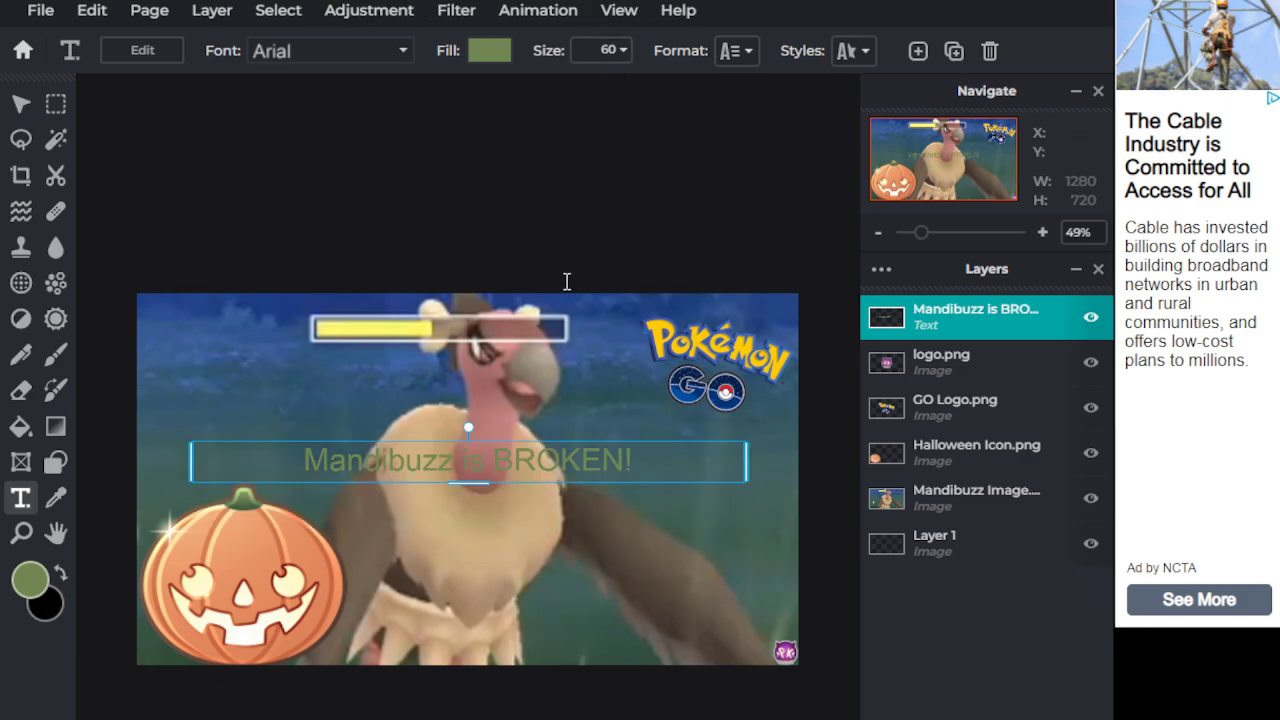
Set the fill color of the "Mandibuzz is BROKEN!" text to white, #FFFFFF
double_click(513, 451)
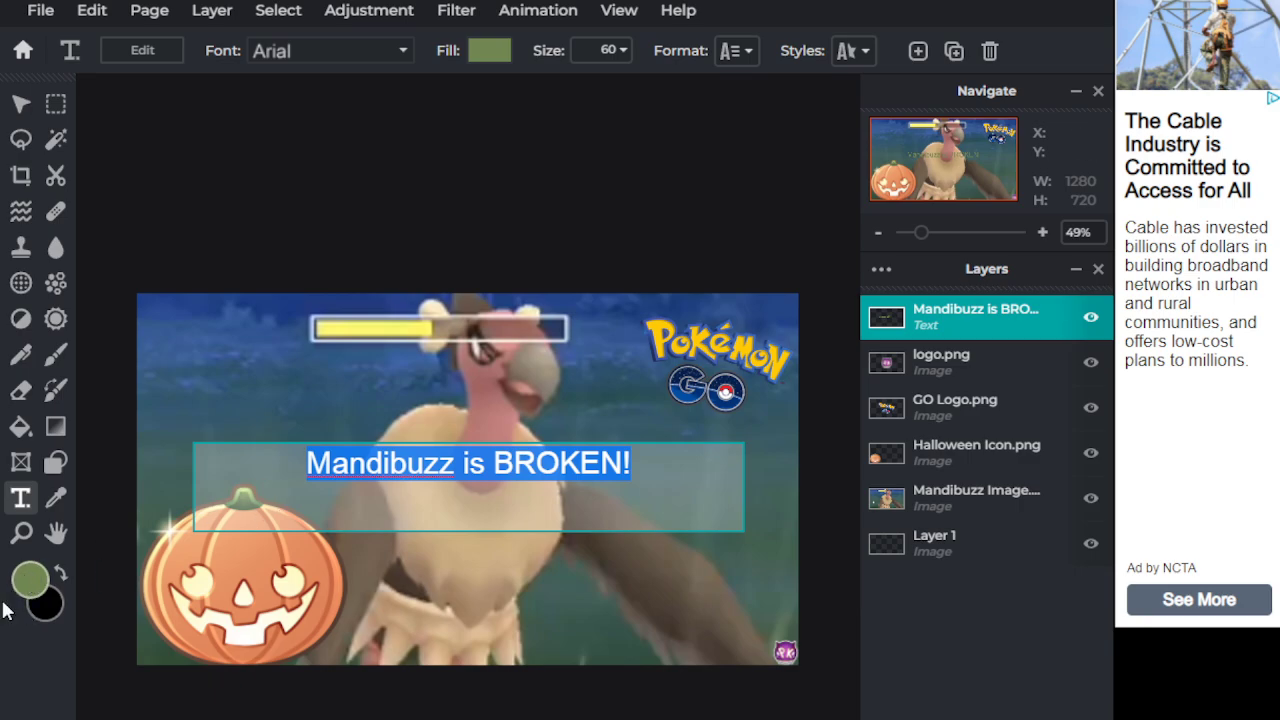
click(522, 488)
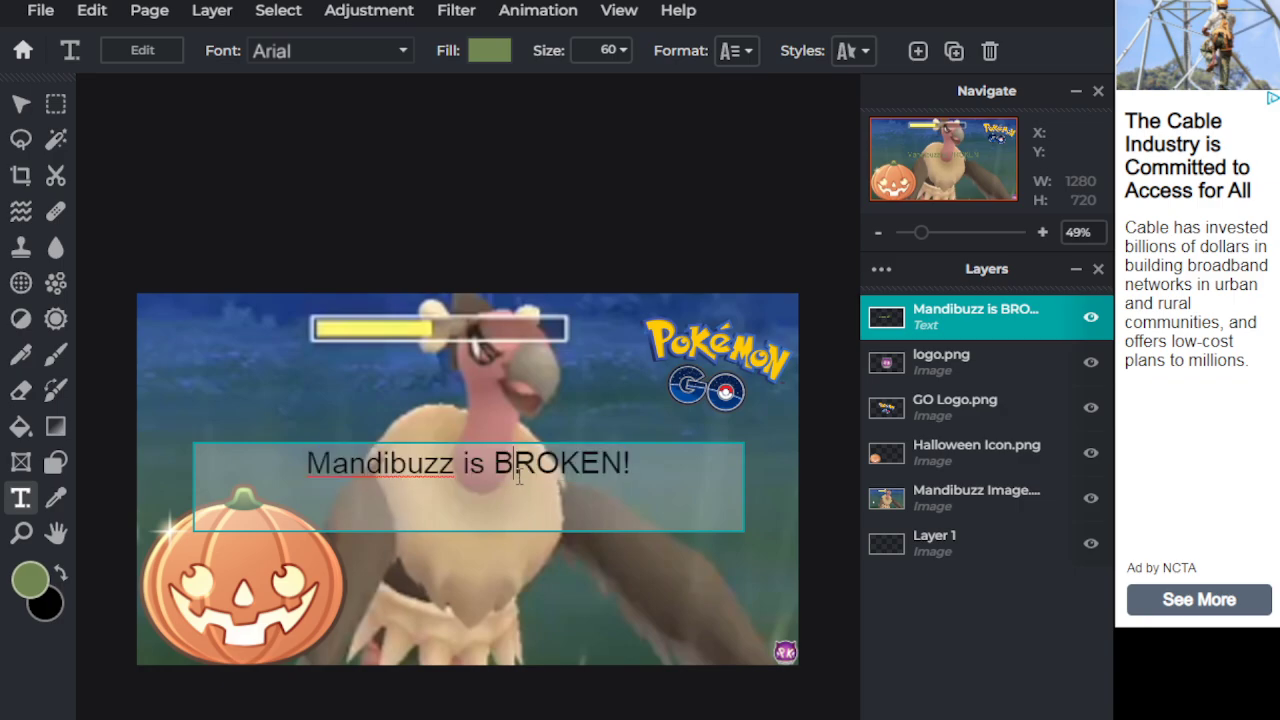
click(140, 228)
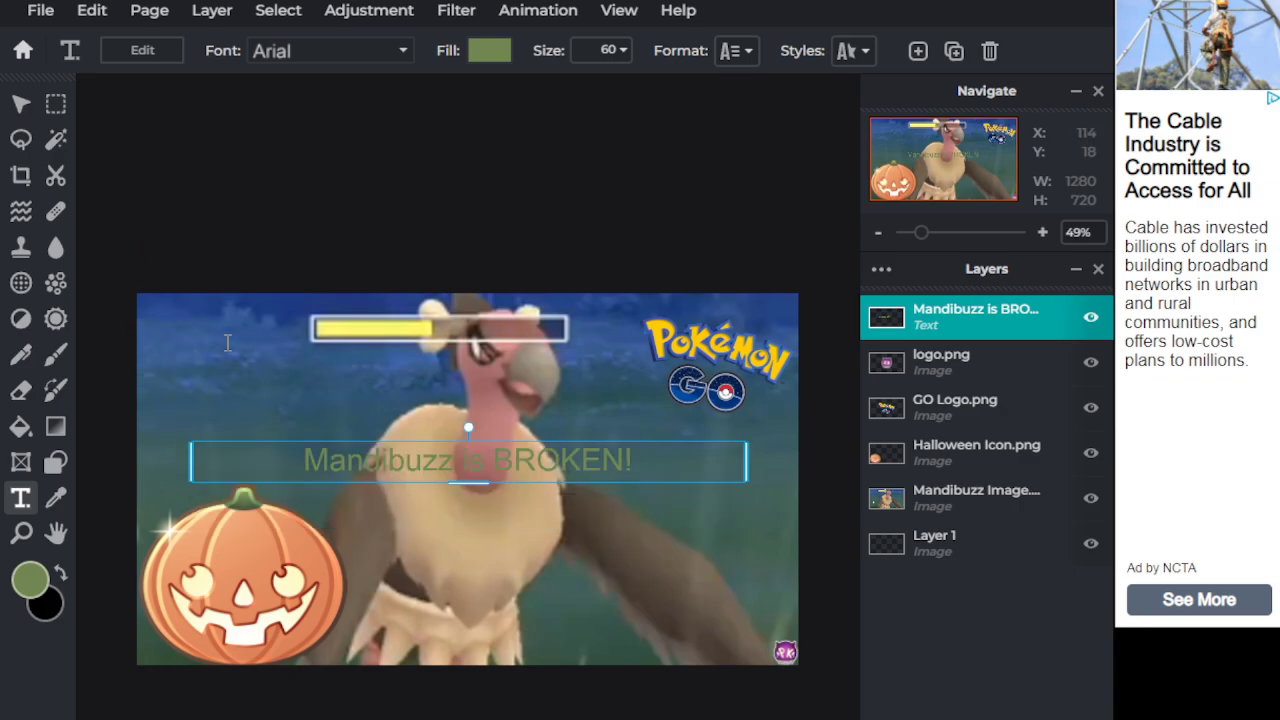
double_click(473, 459)
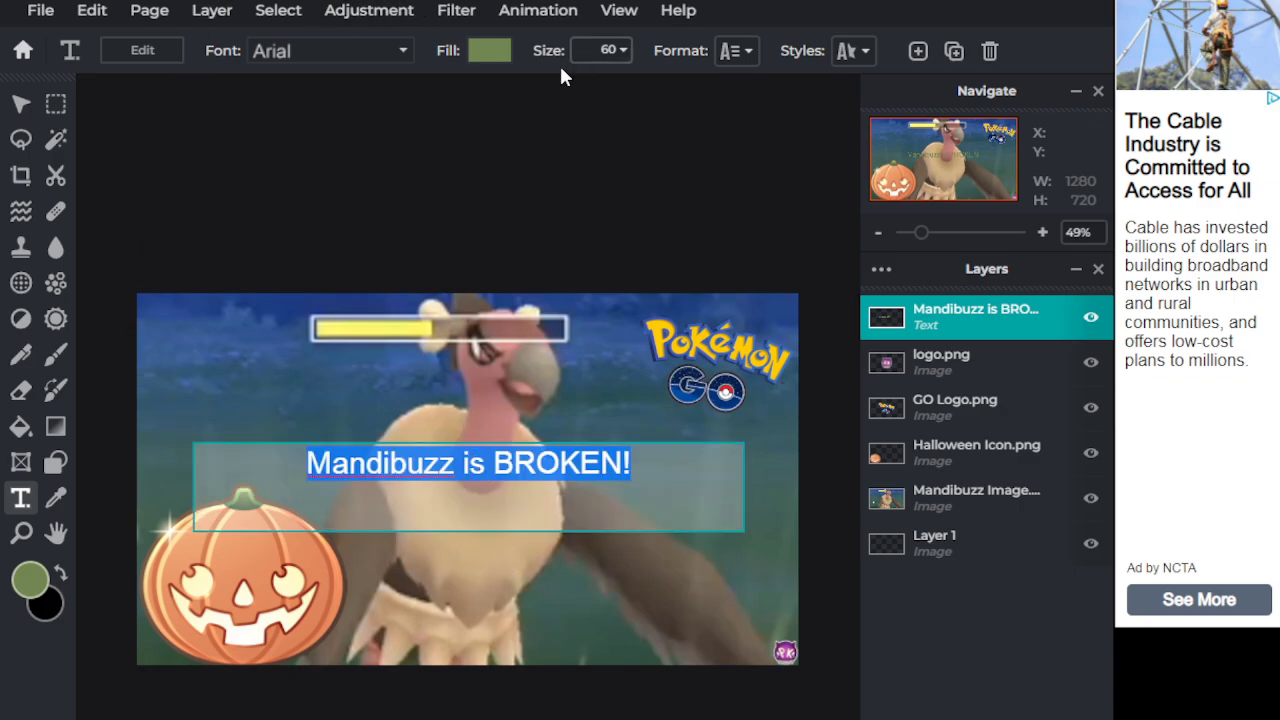
click(476, 51)
click(331, 176)
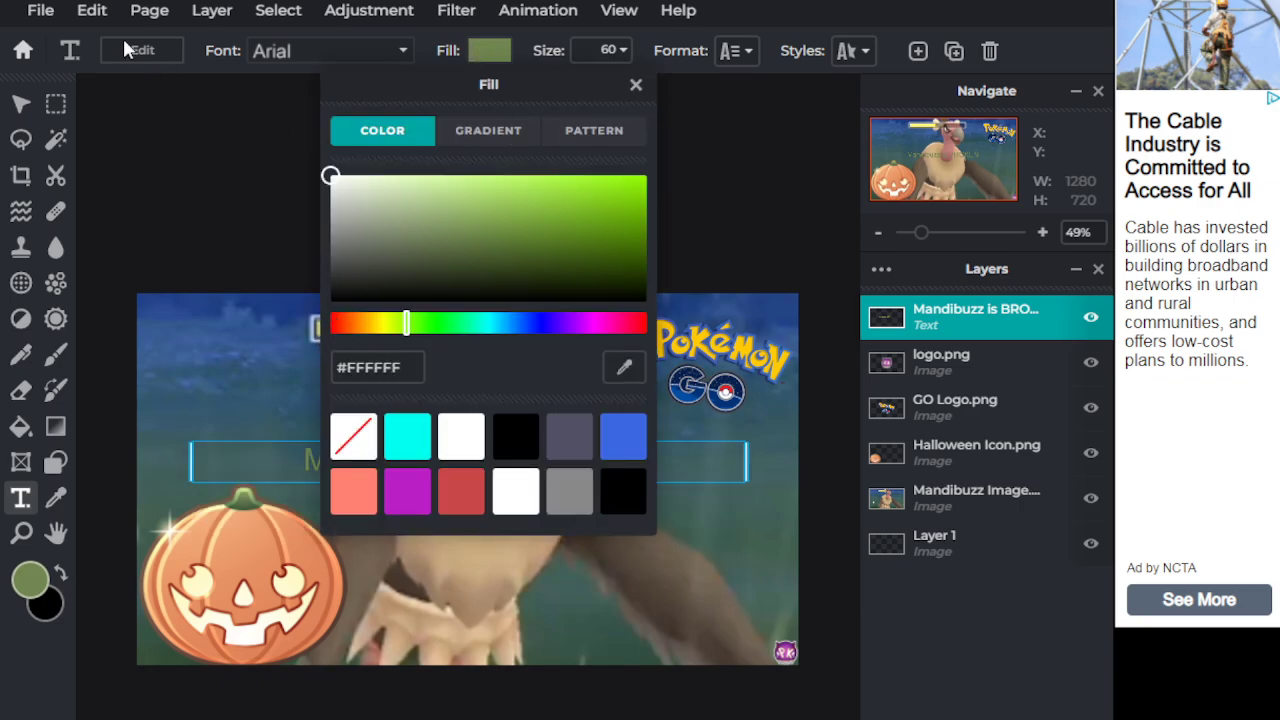
click(226, 172)
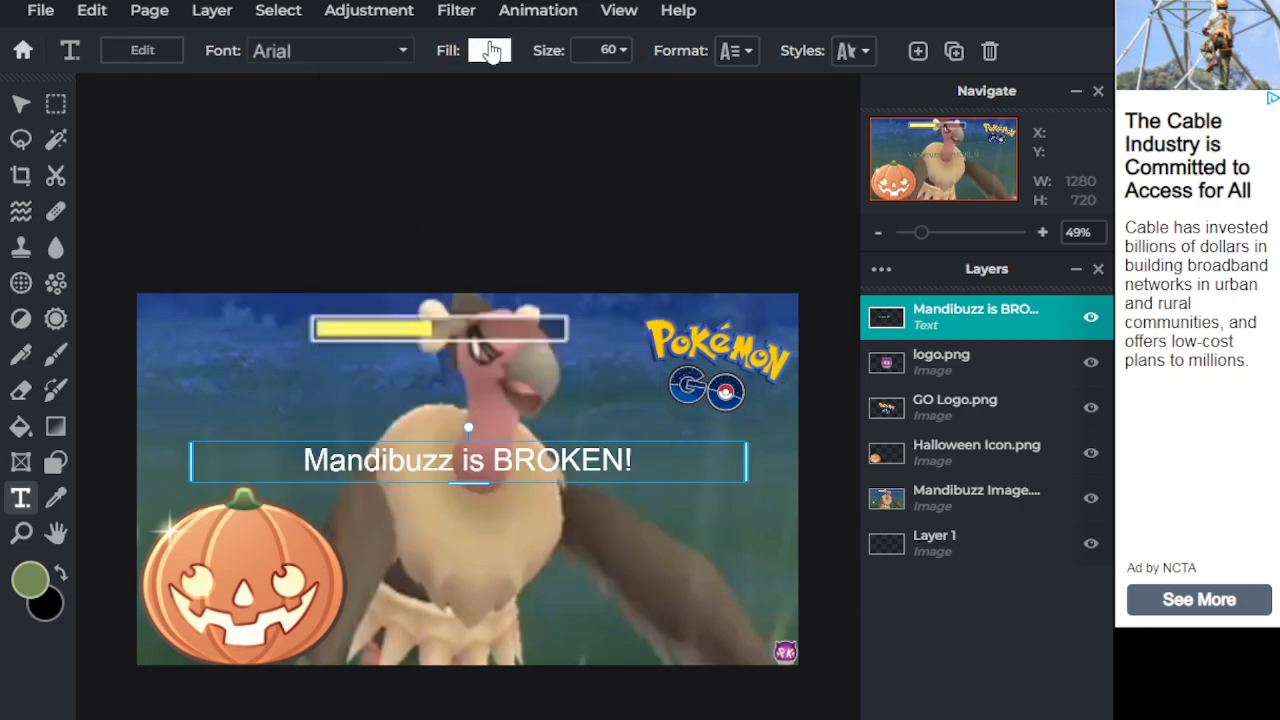
Create a narrow second text box above the canvas and clear its placeholder text
click(490, 51)
click(305, 185)
drag(378, 193, 389, 592)
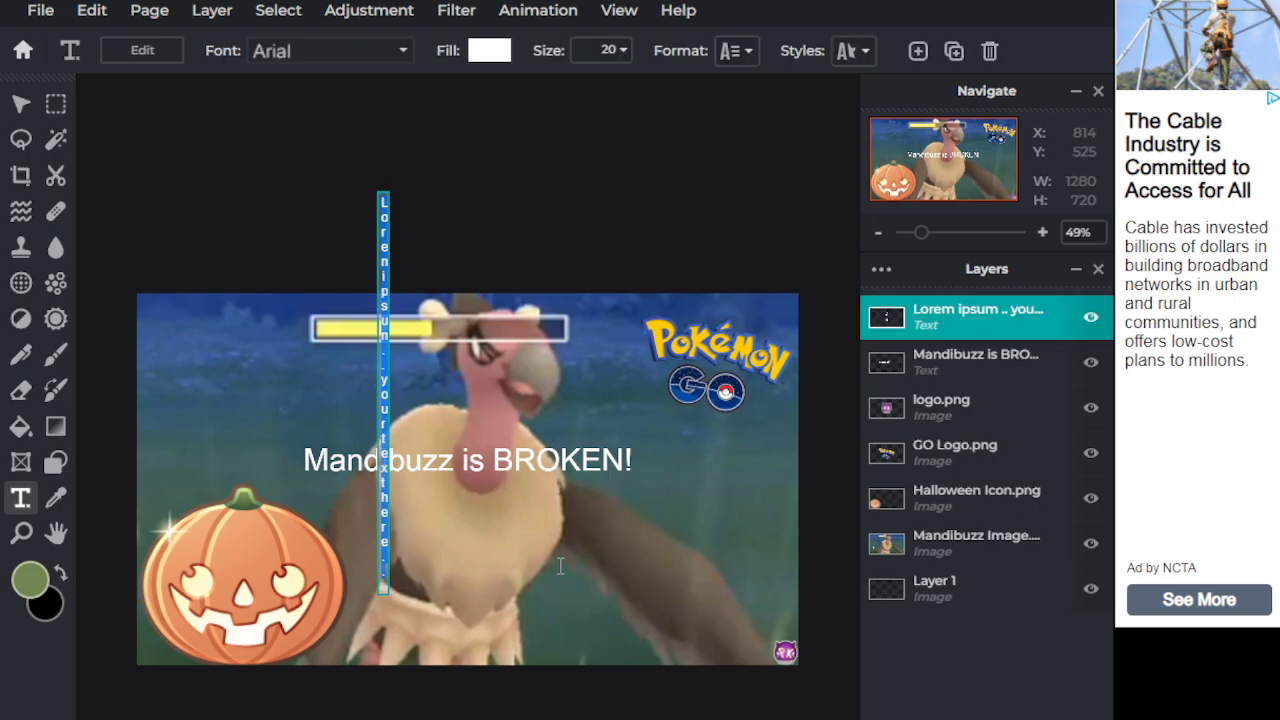
key(BackSpace)
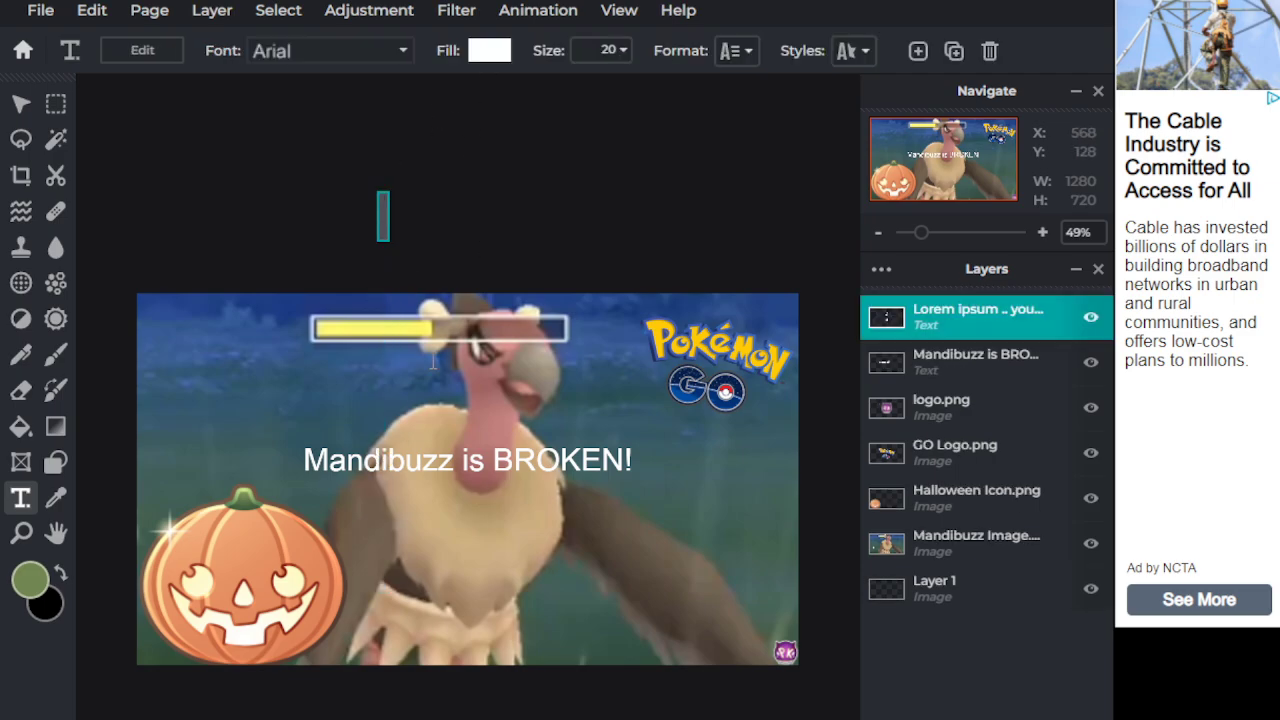
Change the font of the "Mandibuzz is BROKEN!" text to Inder
click(466, 460)
click(466, 458)
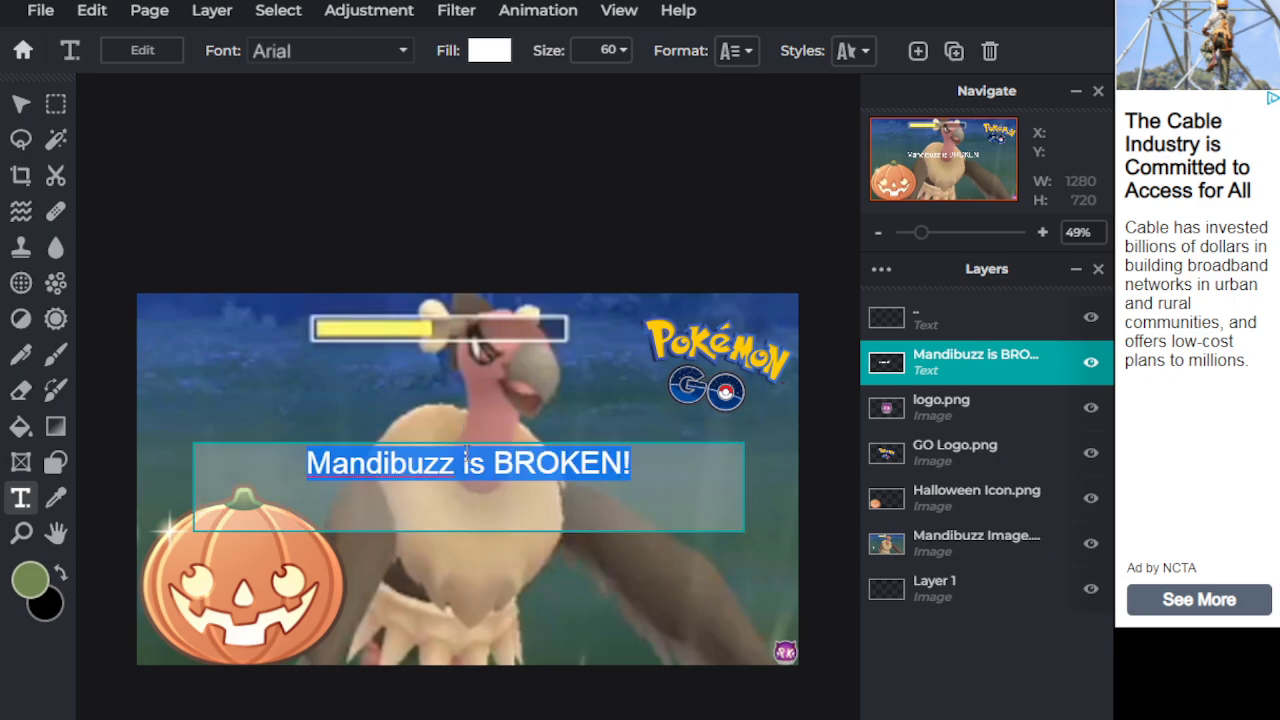
click(311, 58)
click(320, 55)
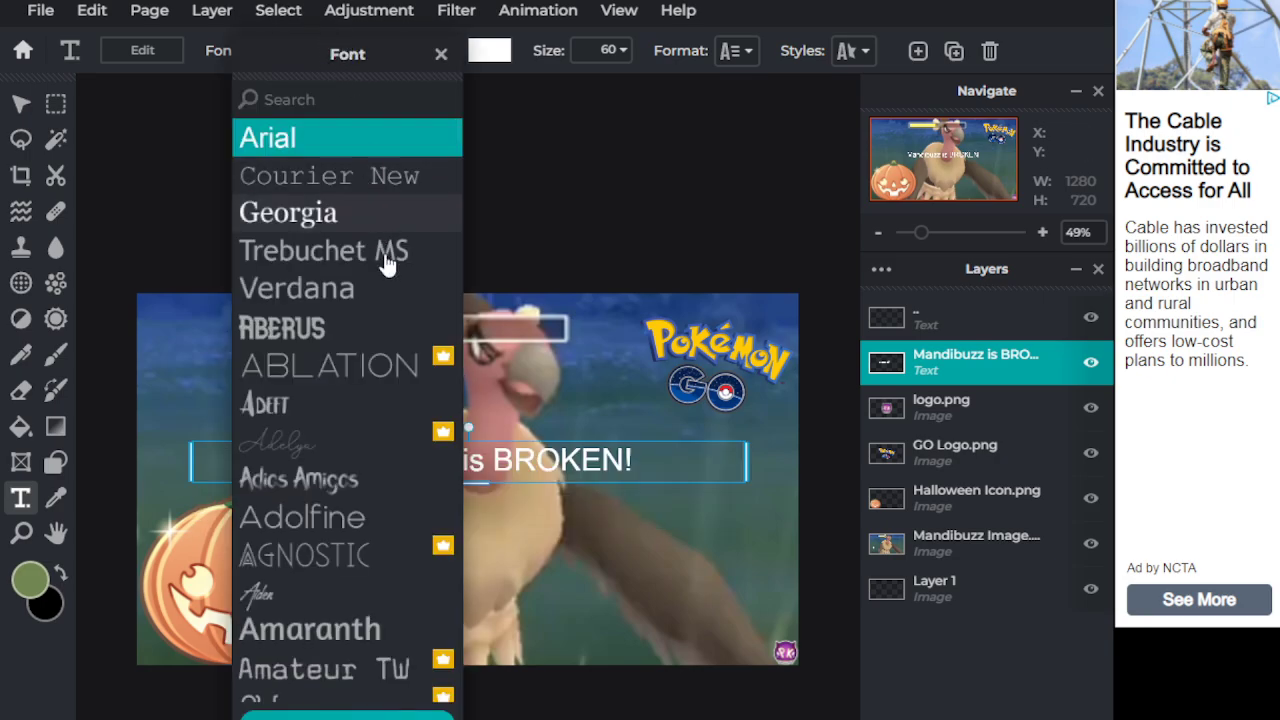
scroll(415, 460, down, 1)
scroll(415, 460, down, 1)
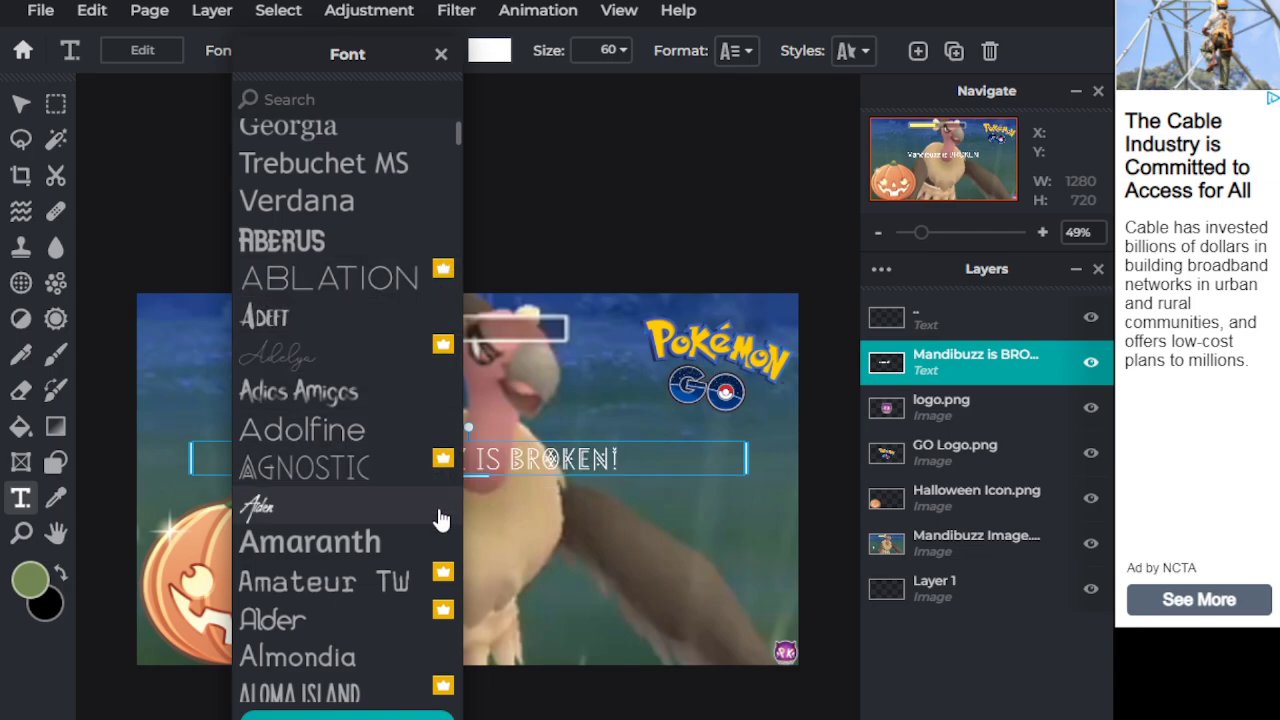
scroll(408, 580, down, 5)
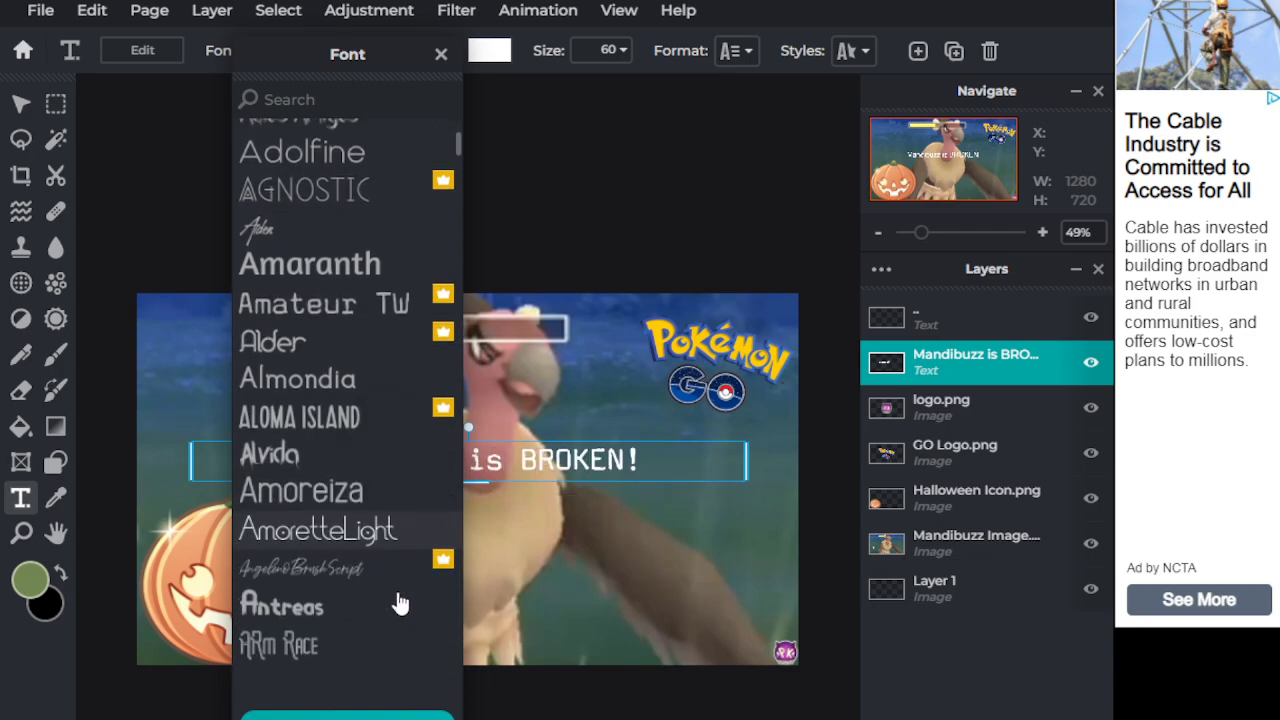
scroll(385, 560, down, 8)
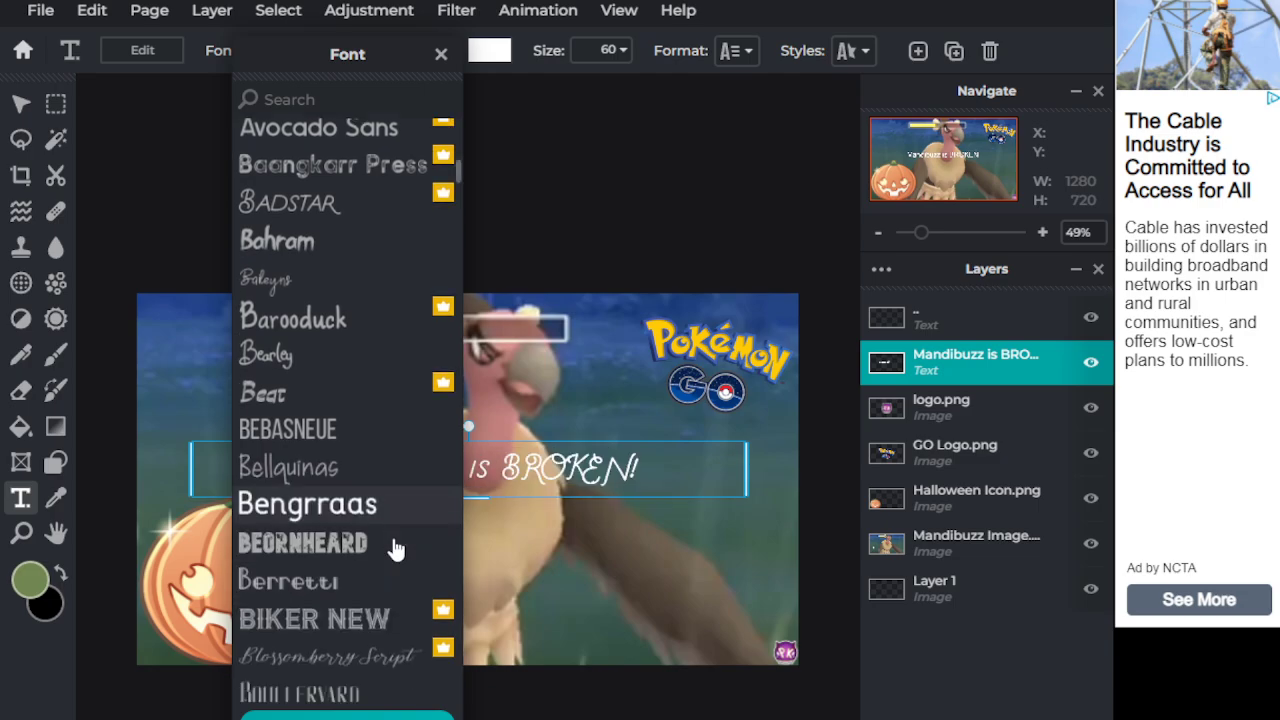
scroll(378, 541, down, 8)
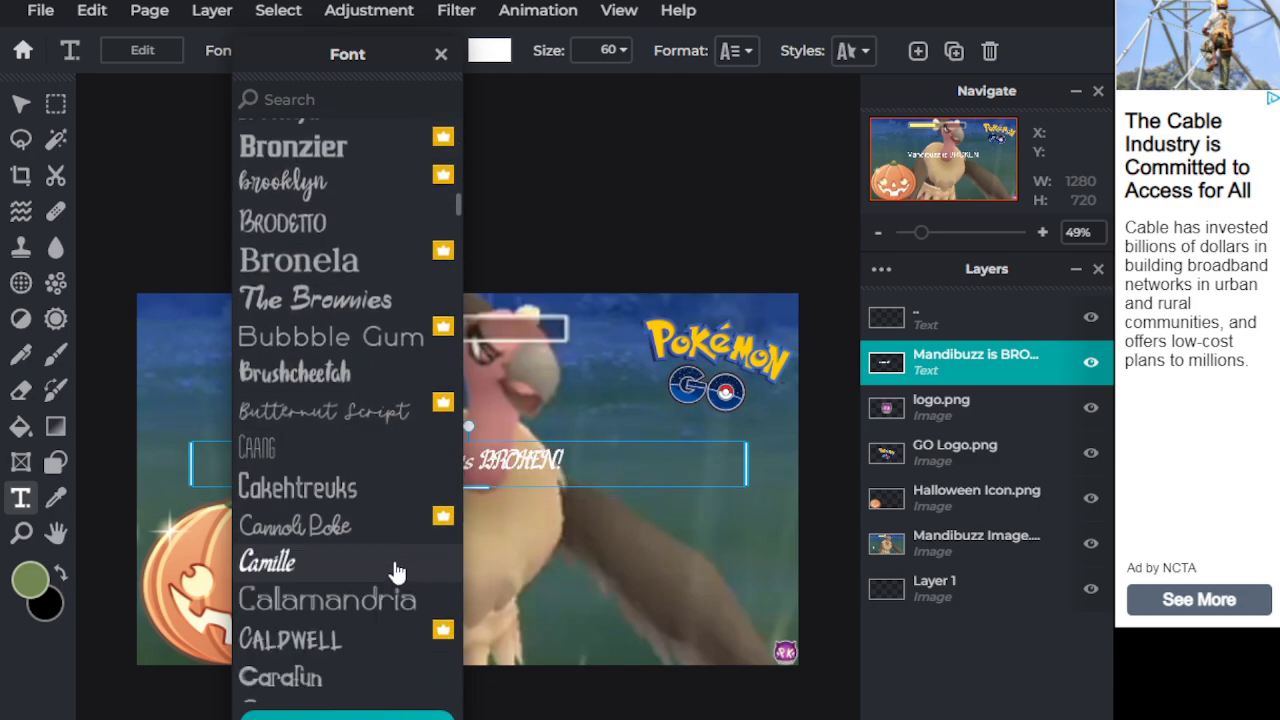
scroll(390, 565, down, 8)
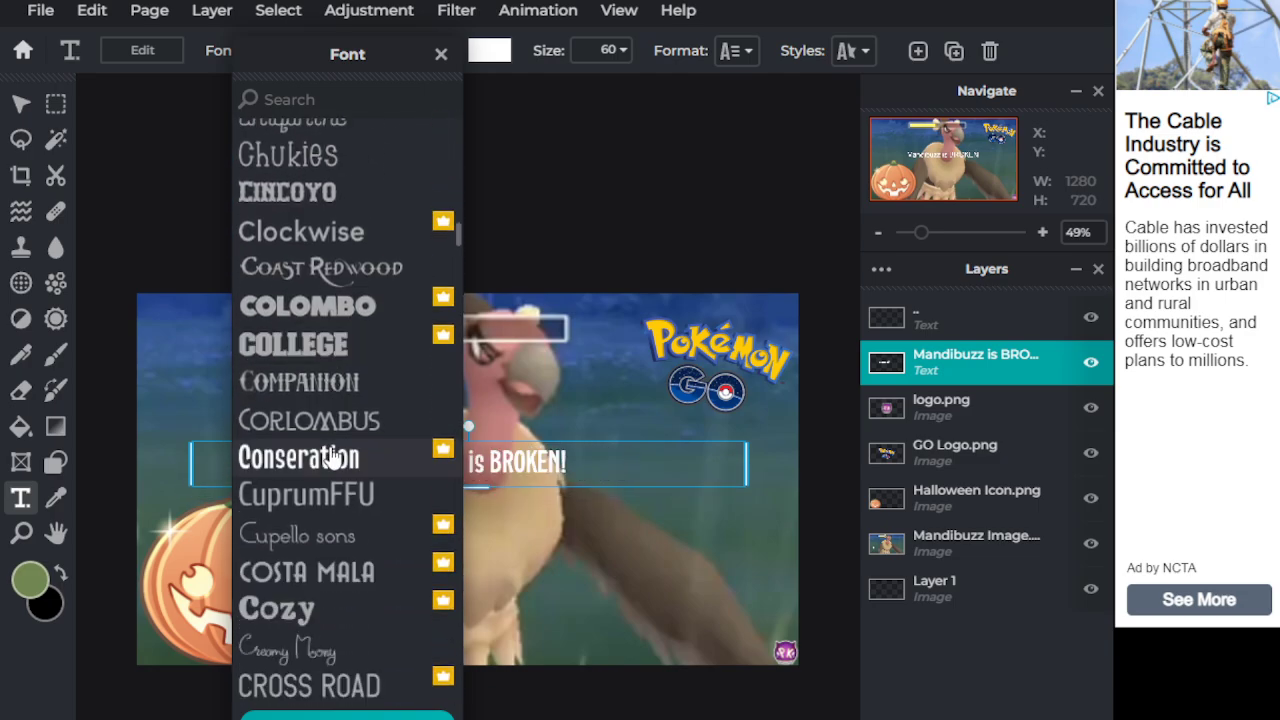
scroll(325, 465, down, 10)
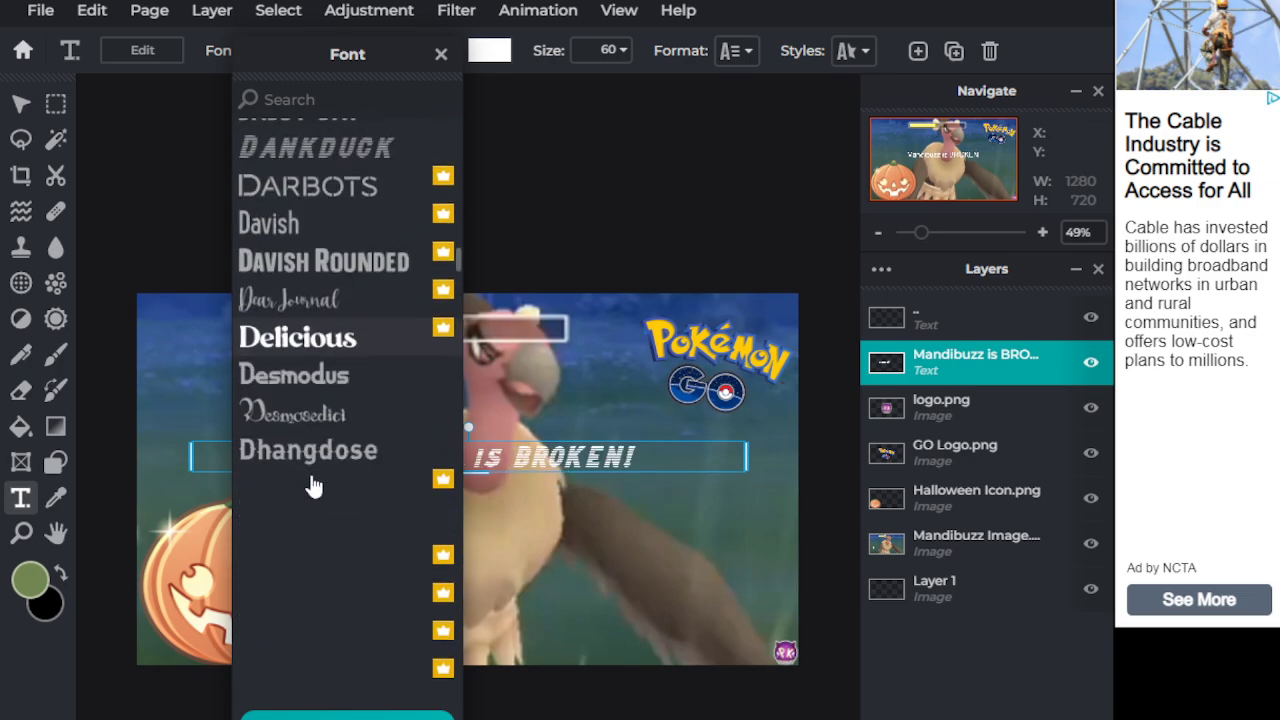
scroll(315, 476, down, 12)
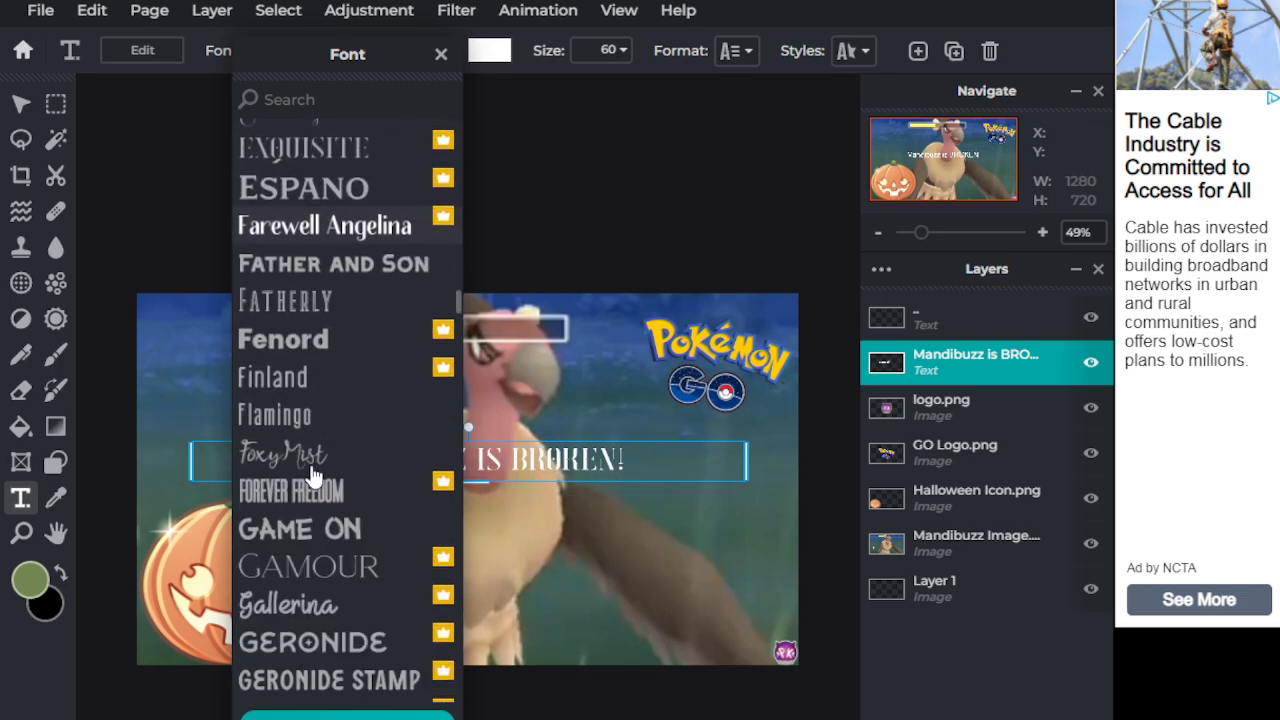
scroll(315, 476, down, 12)
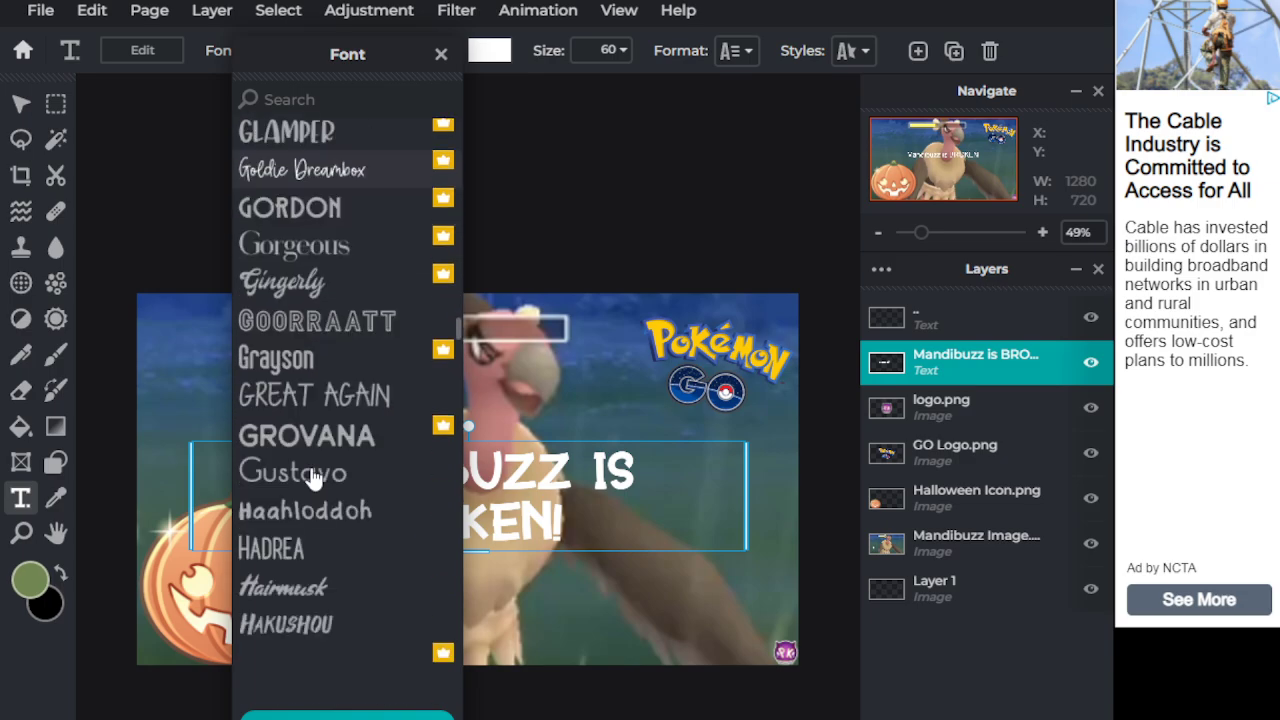
scroll(315, 472, down, 10)
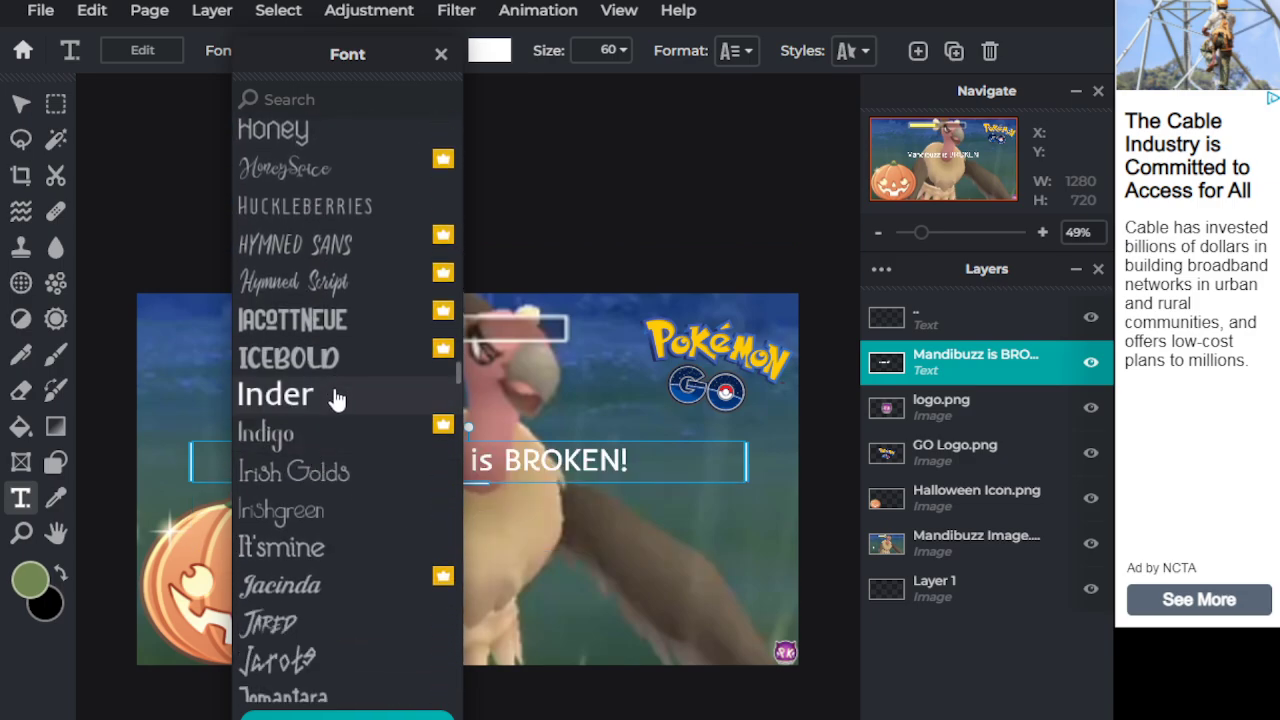
click(337, 397)
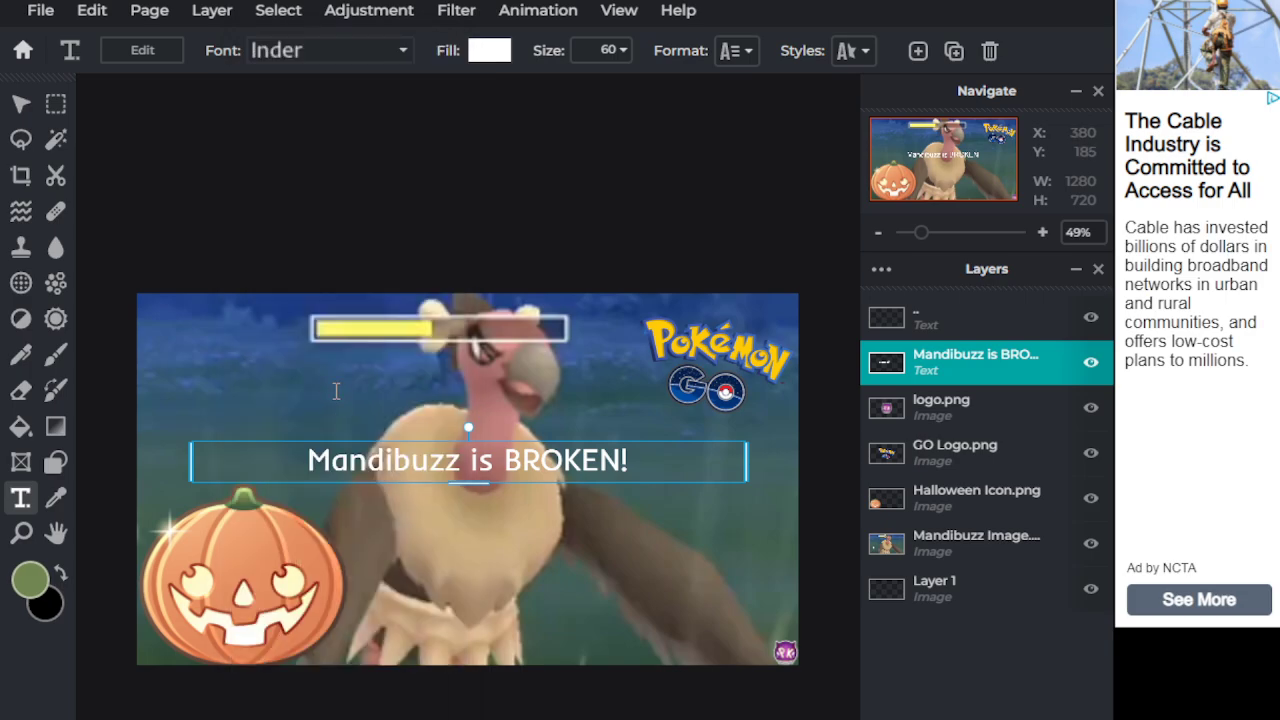
Enlarge the "Mandibuzz is BROKEN!" text and move it down to the canvas's lower edge, between the pumpkin and the channel logo
double_click(427, 466)
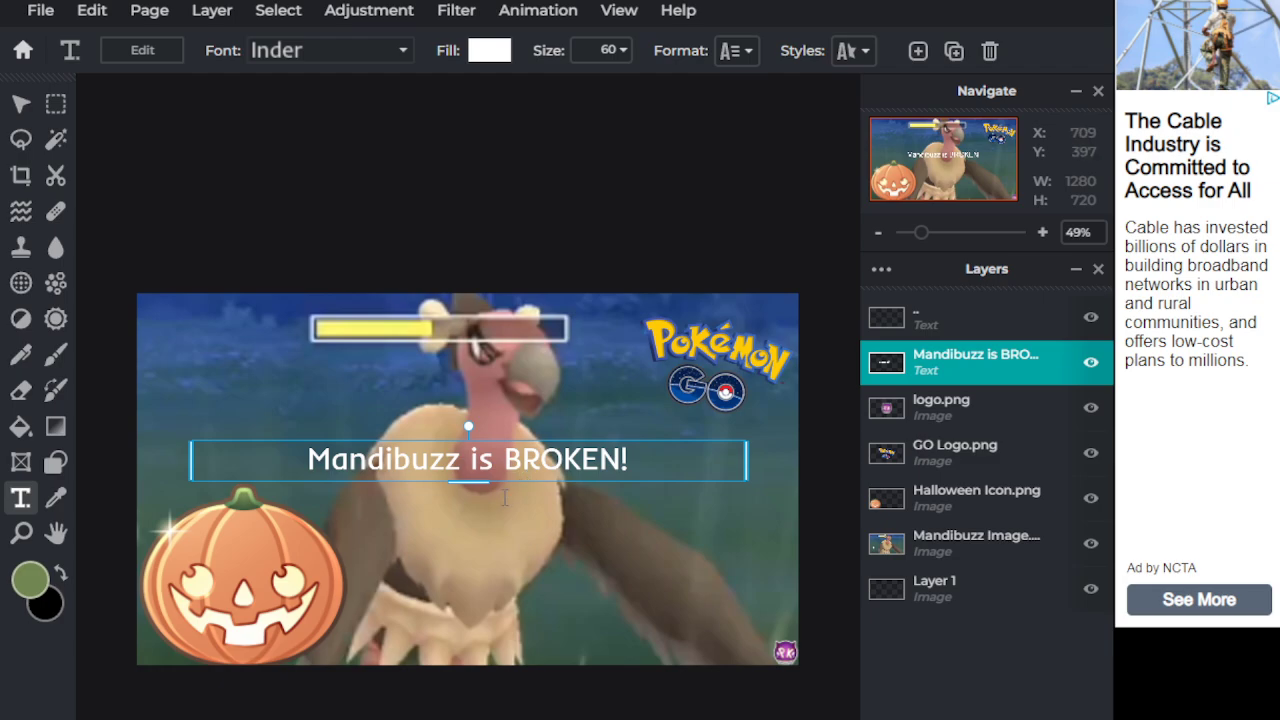
double_click(484, 460)
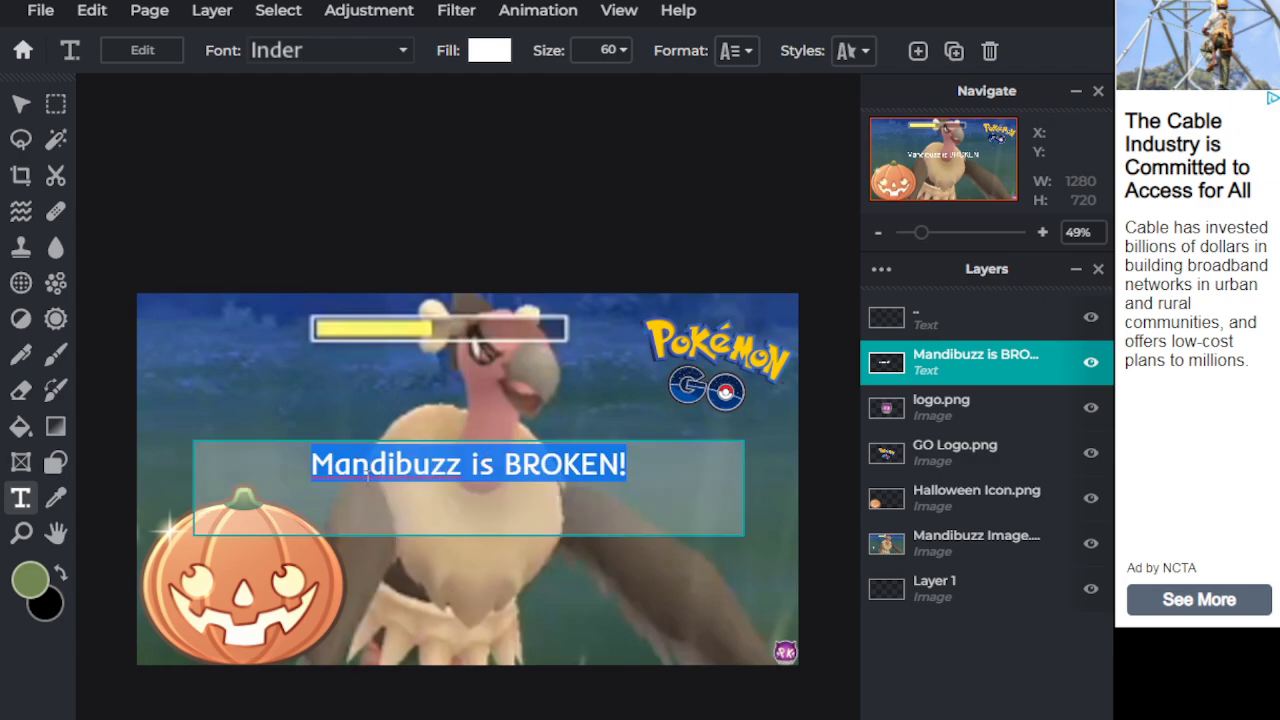
click(598, 55)
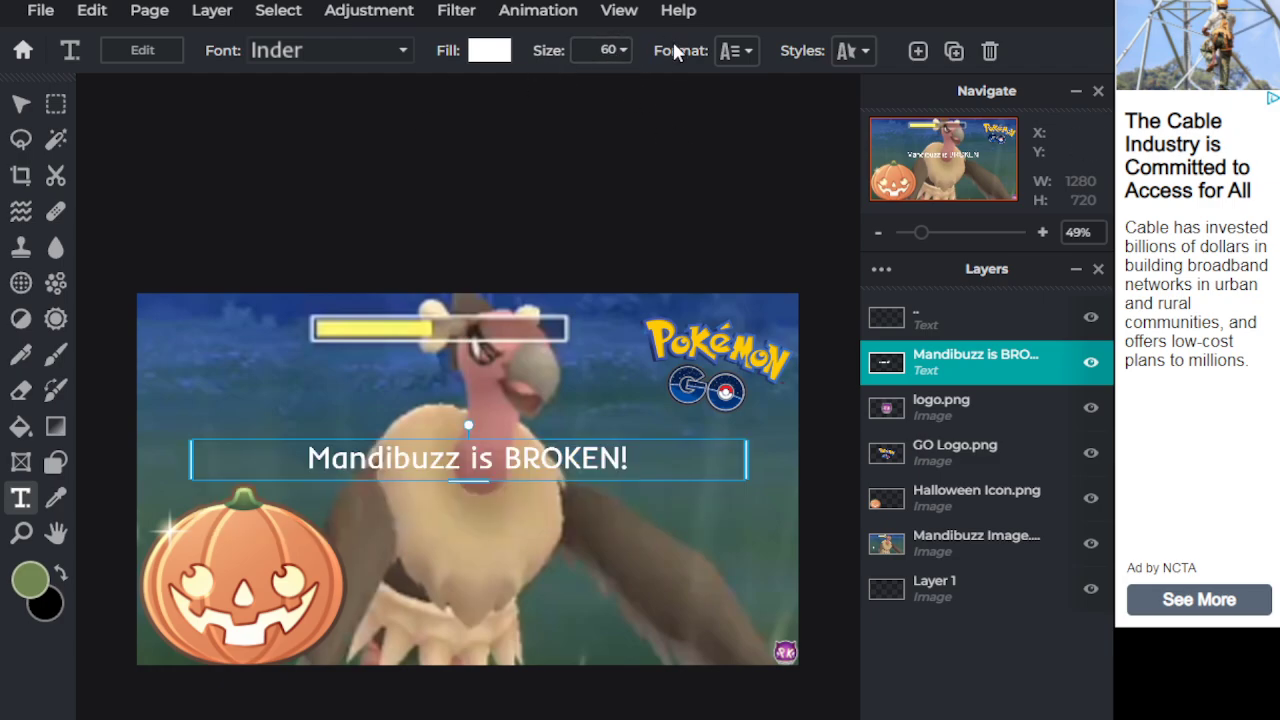
click(616, 51)
drag(471, 87, 503, 89)
drag(505, 470, 531, 634)
key(Escape)
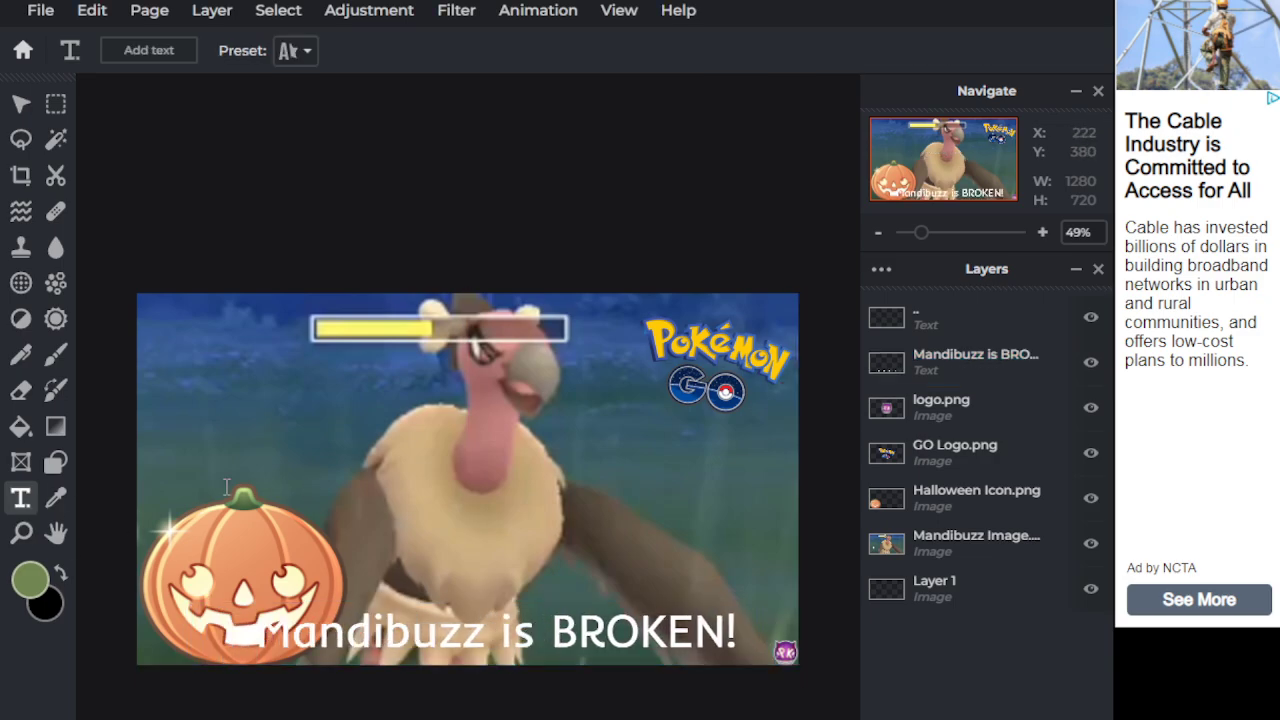
Move the pumpkin icon to the canvas's upper-left corner and shift the "Mandibuzz is BROKEN!" text left along the lower edge
click(21, 104)
drag(277, 523, 266, 358)
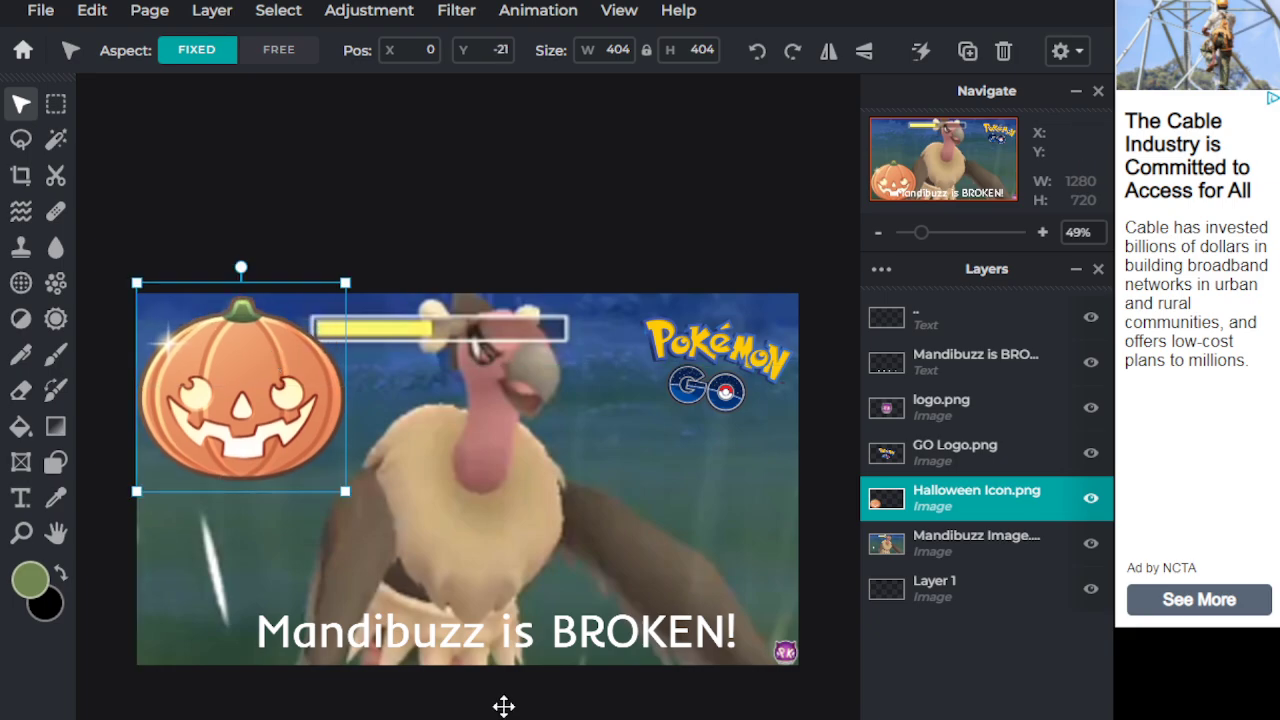
click(490, 640)
drag(490, 640, 460, 640)
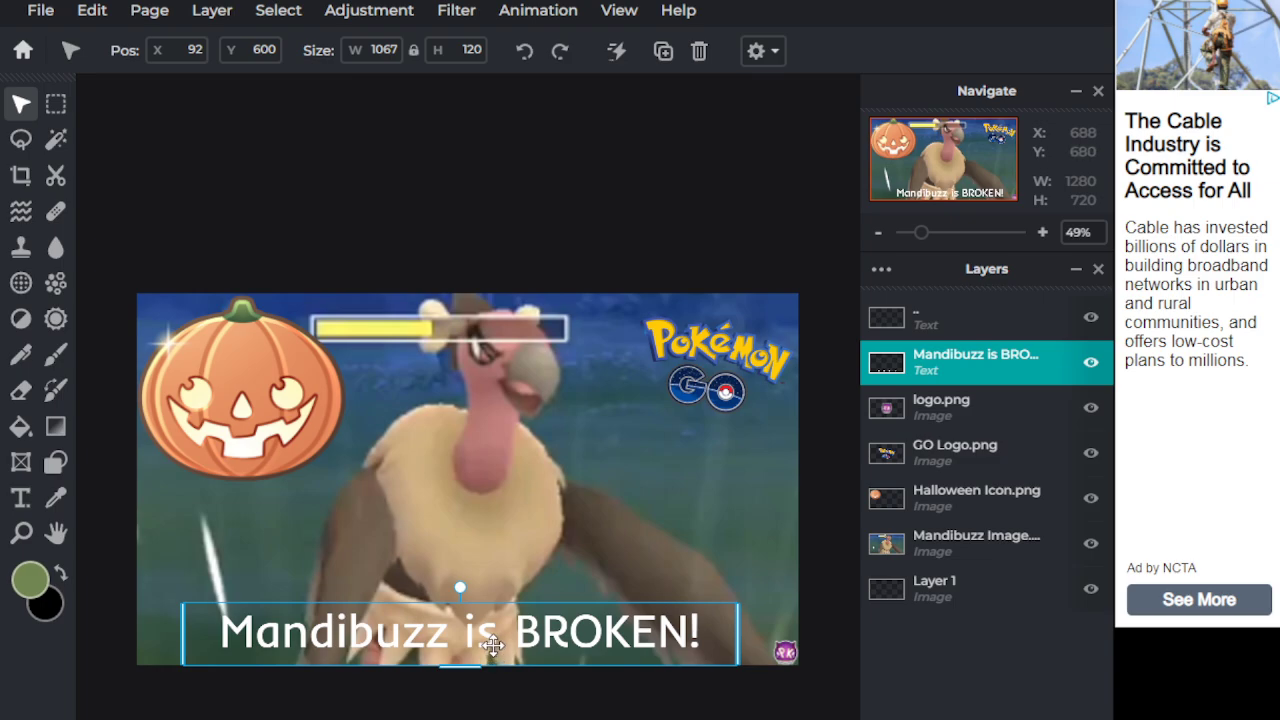
Add a black #000000 outline to the "Mandibuzz is BROKEN!" text and raise the outline size to its maximum
double_click(491, 645)
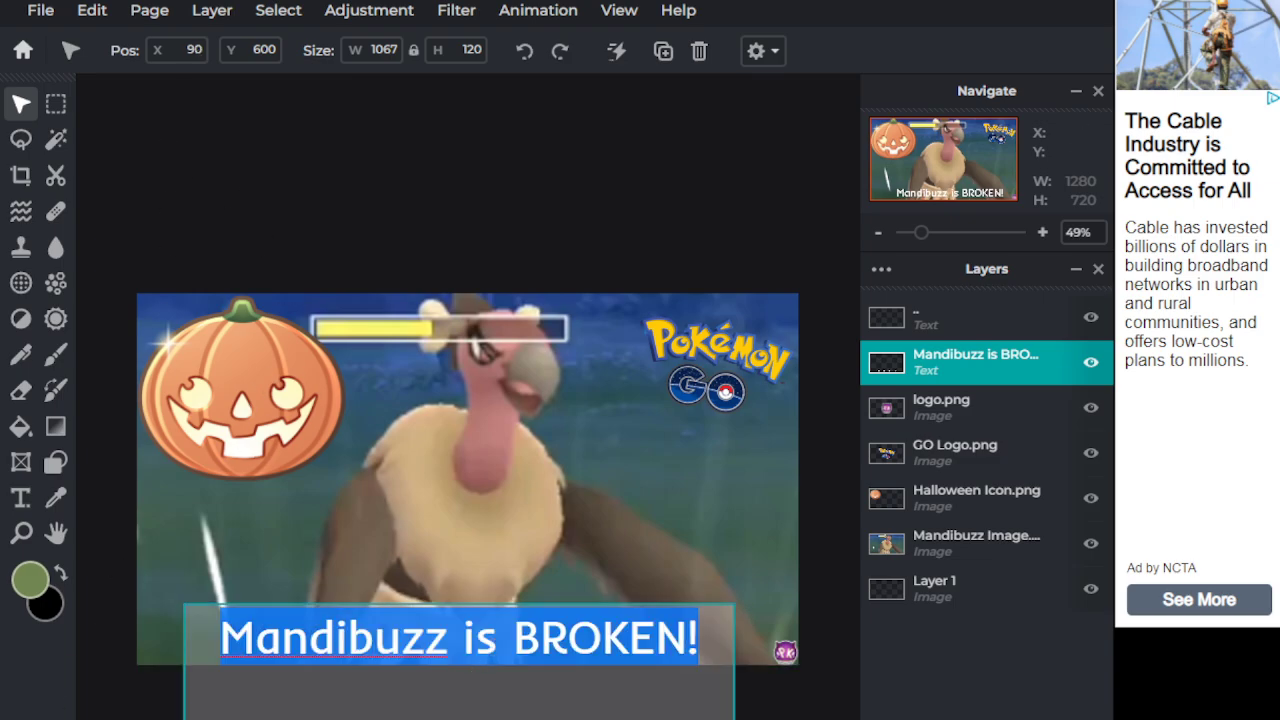
click(24, 495)
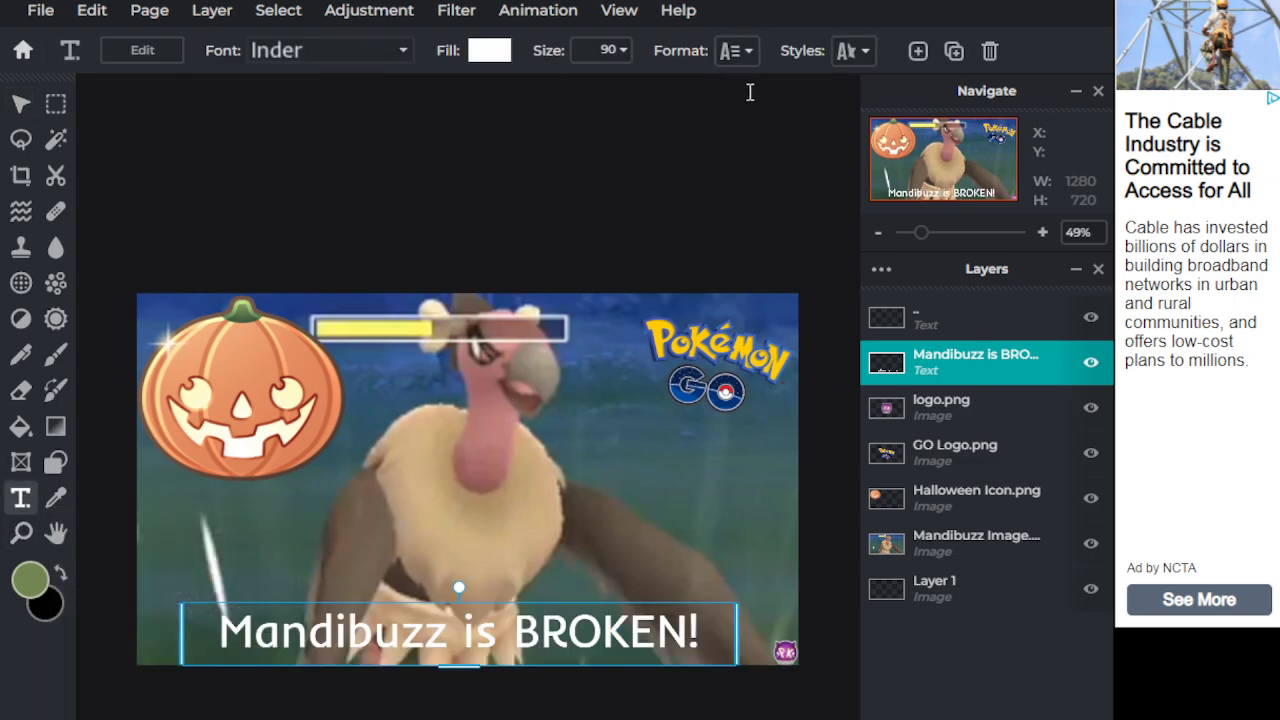
click(851, 50)
click(938, 228)
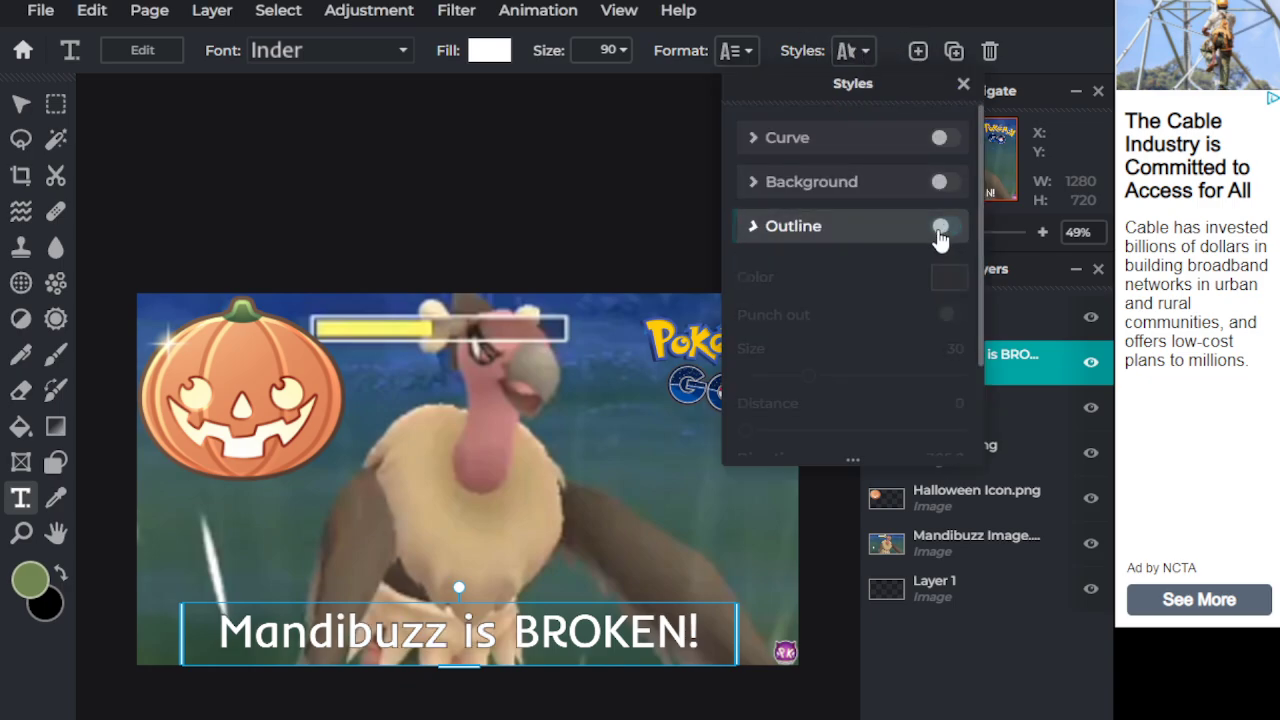
click(944, 284)
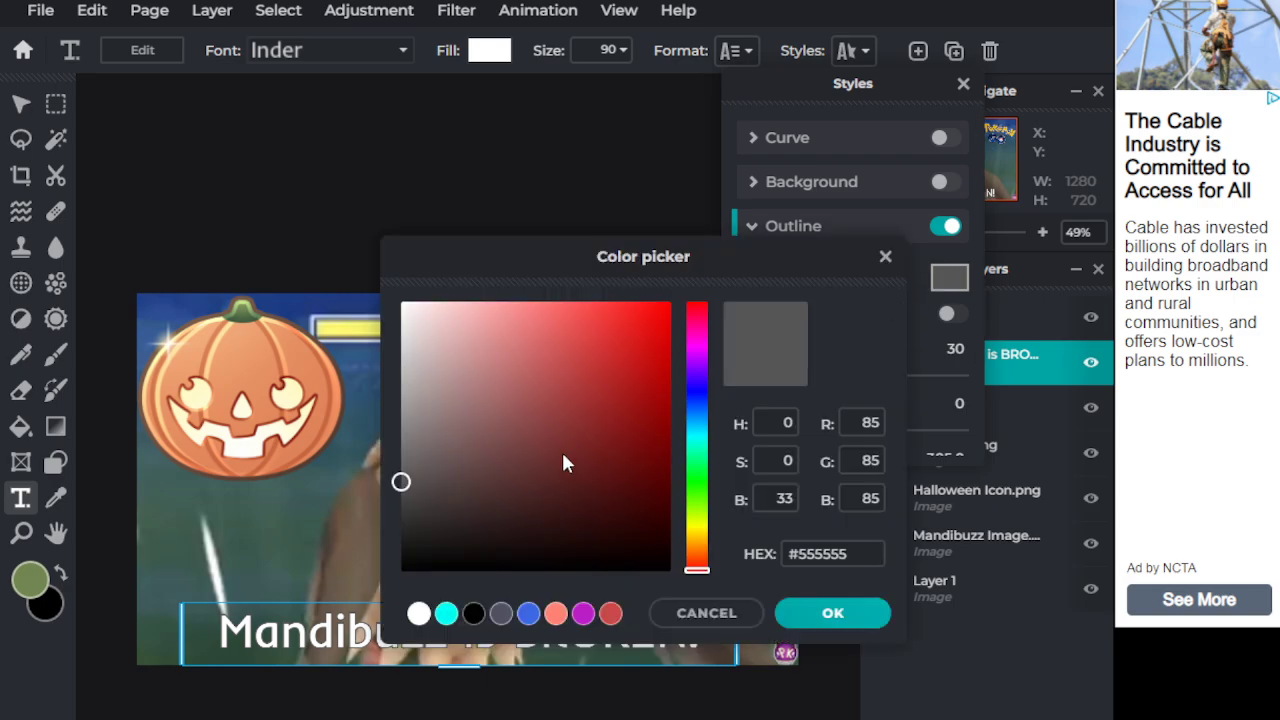
drag(563, 457, 690, 600)
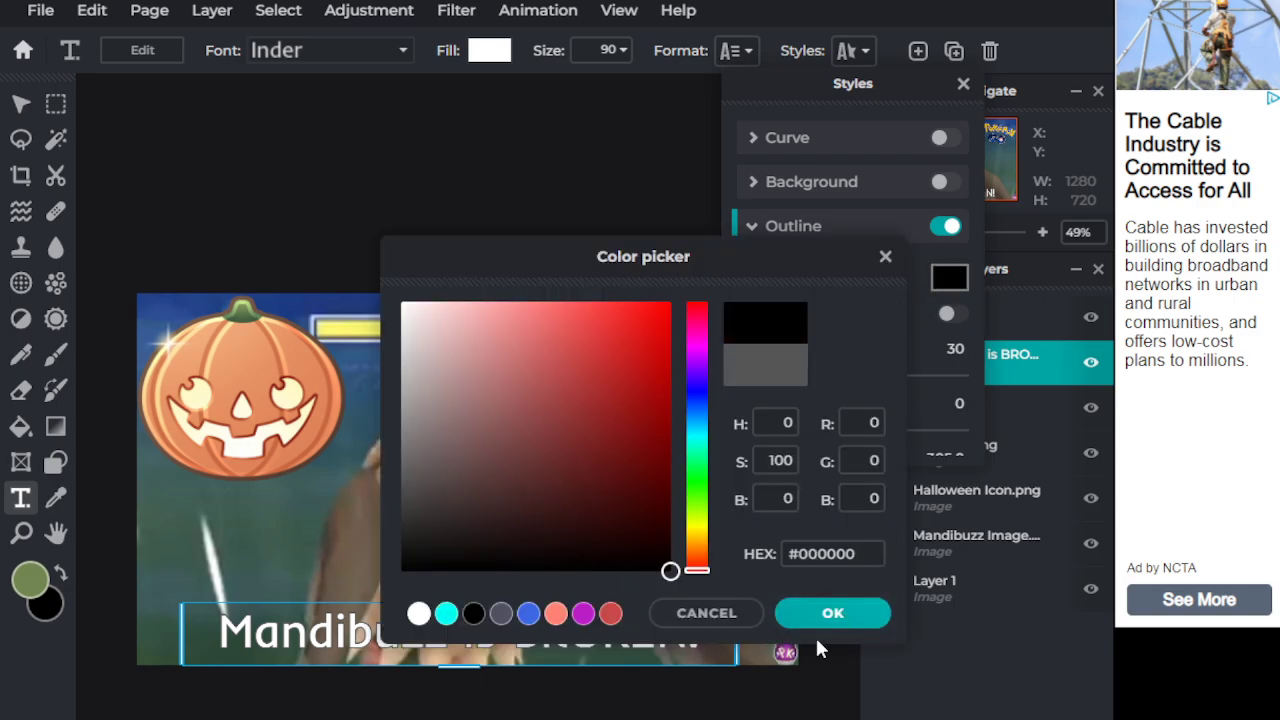
click(829, 610)
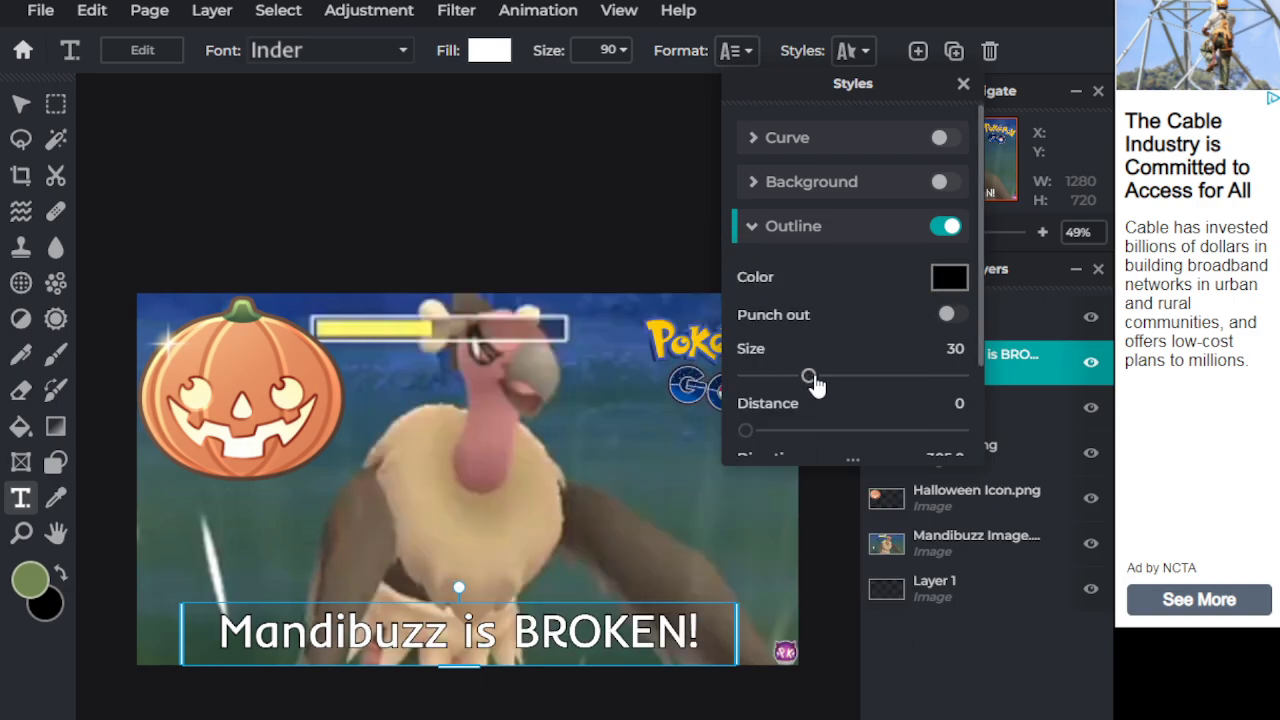
drag(812, 375, 1021, 374)
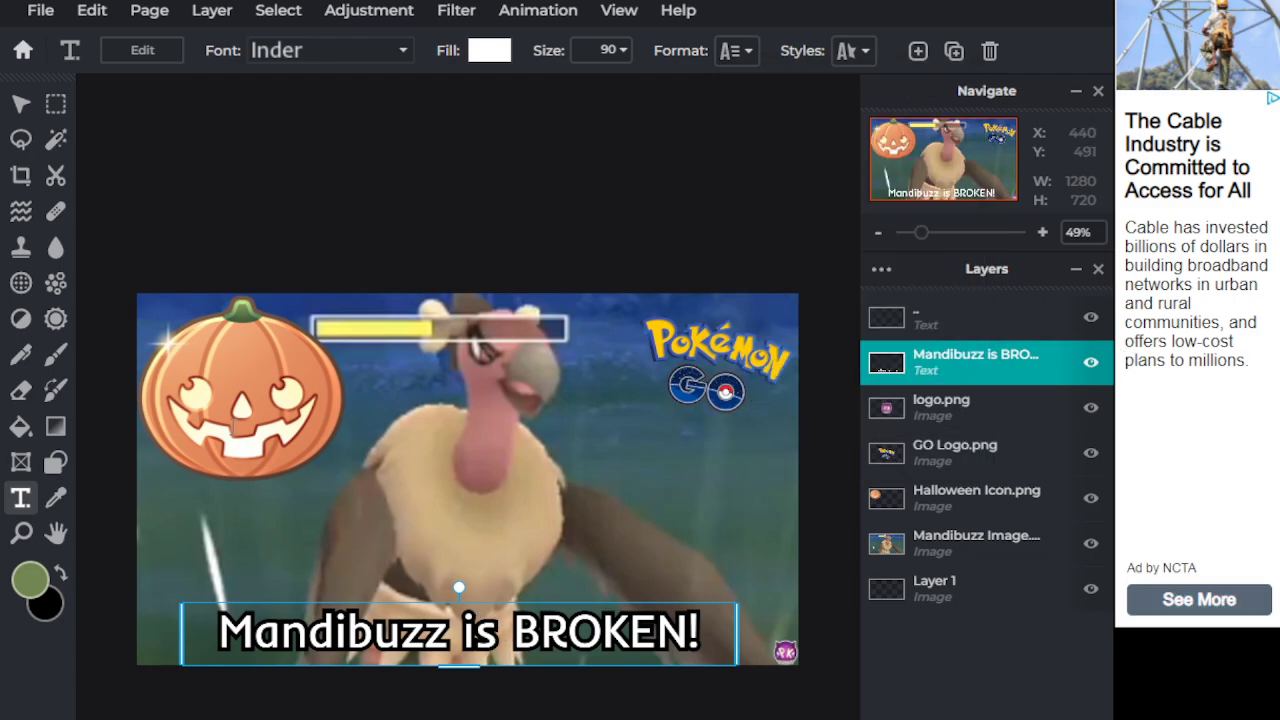
Widen the title's text box, set its font size to 120 and position the text across the canvas's lower edge
drag(508, 627, 552, 639)
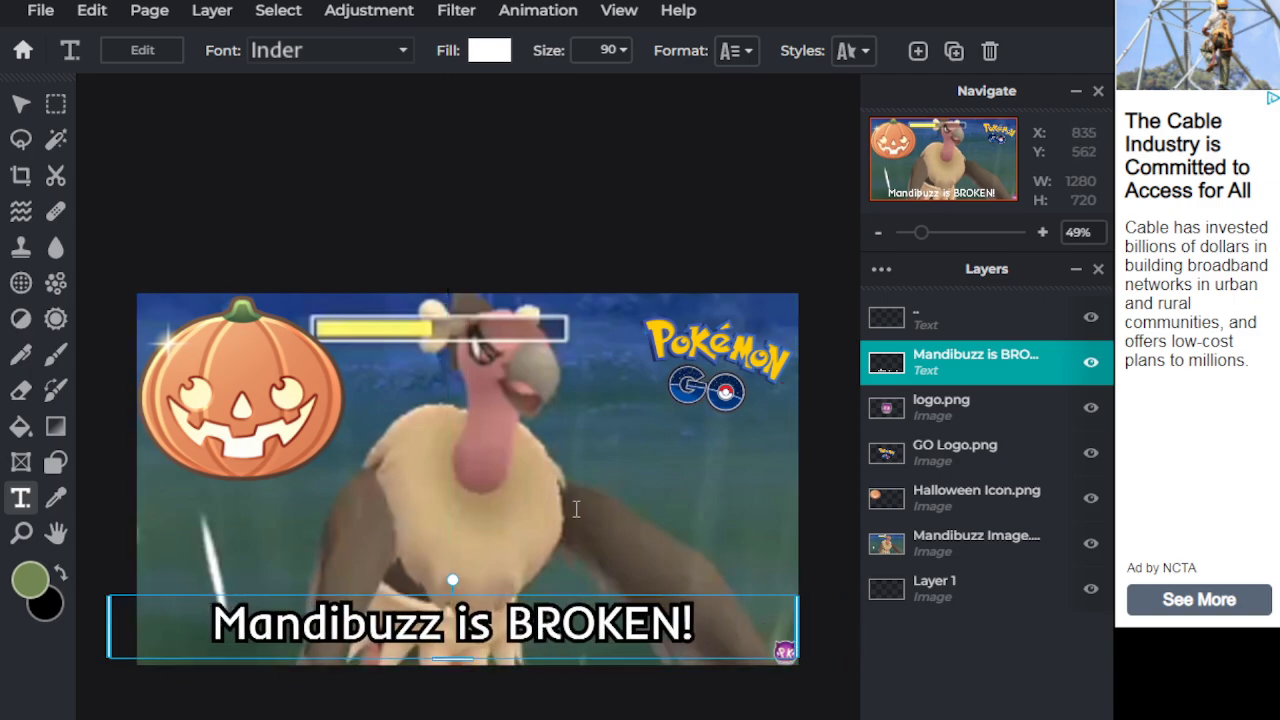
click(612, 50)
drag(490, 95, 512, 90)
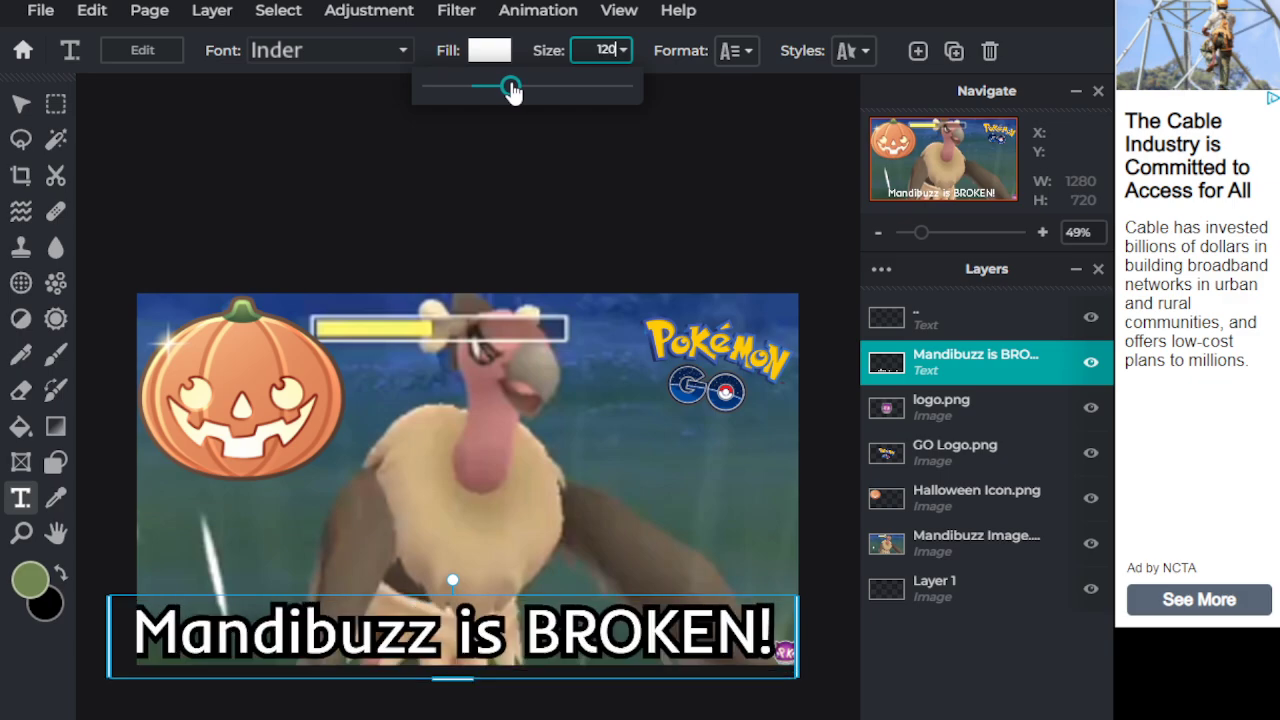
click(622, 618)
drag(622, 619, 635, 622)
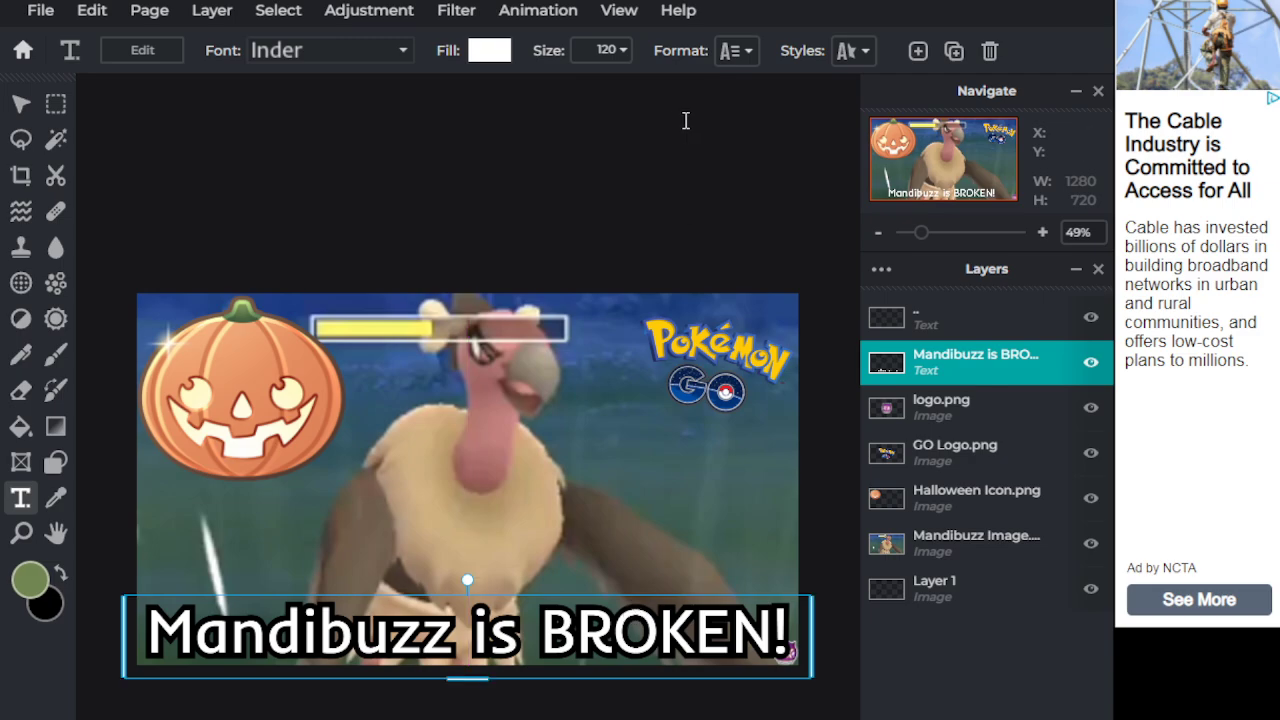
click(686, 120)
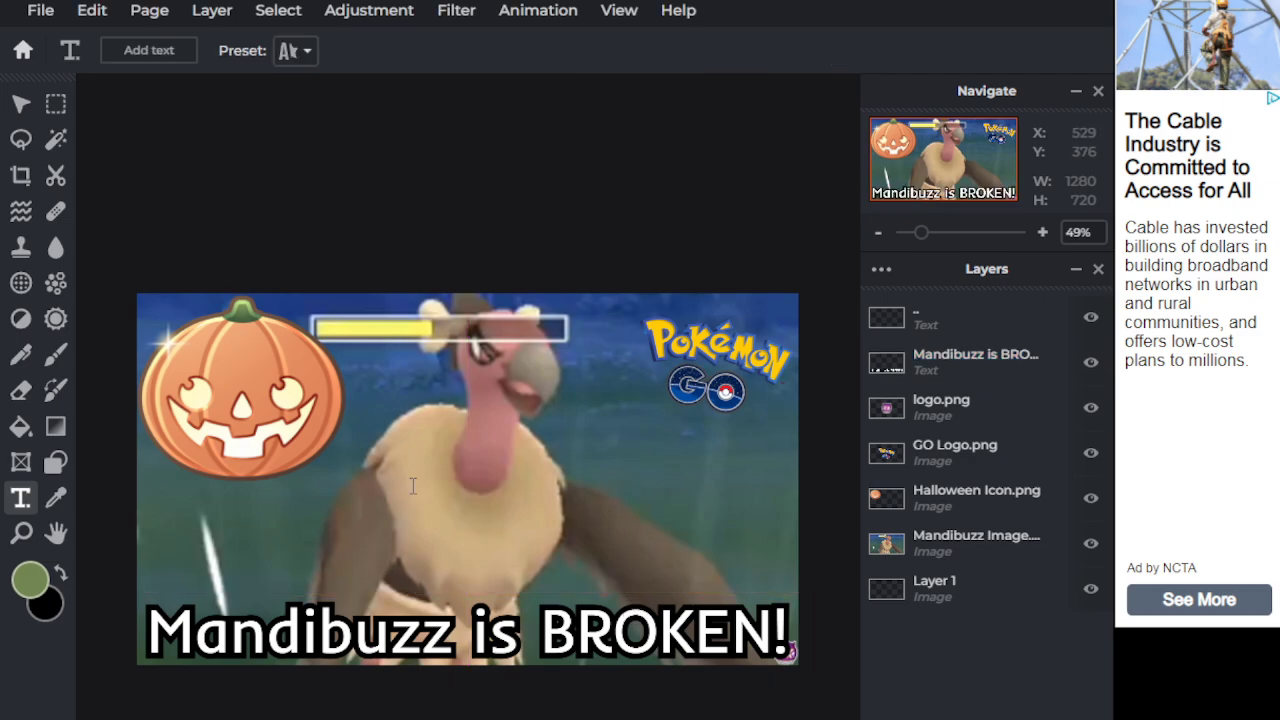
Break the title into two lines before "BROKEN!" and place both lines at the canvas's lower edge
click(445, 650)
double_click(456, 643)
drag(456, 643, 483, 490)
click(20, 103)
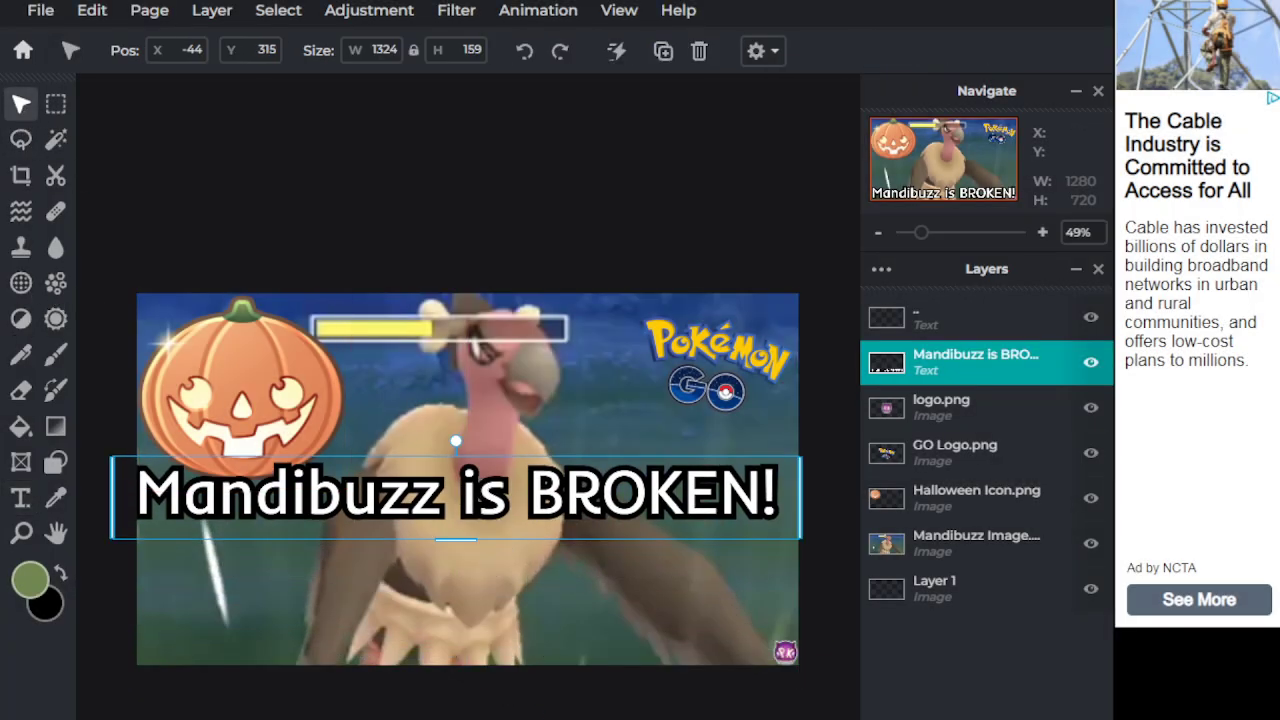
click(20, 497)
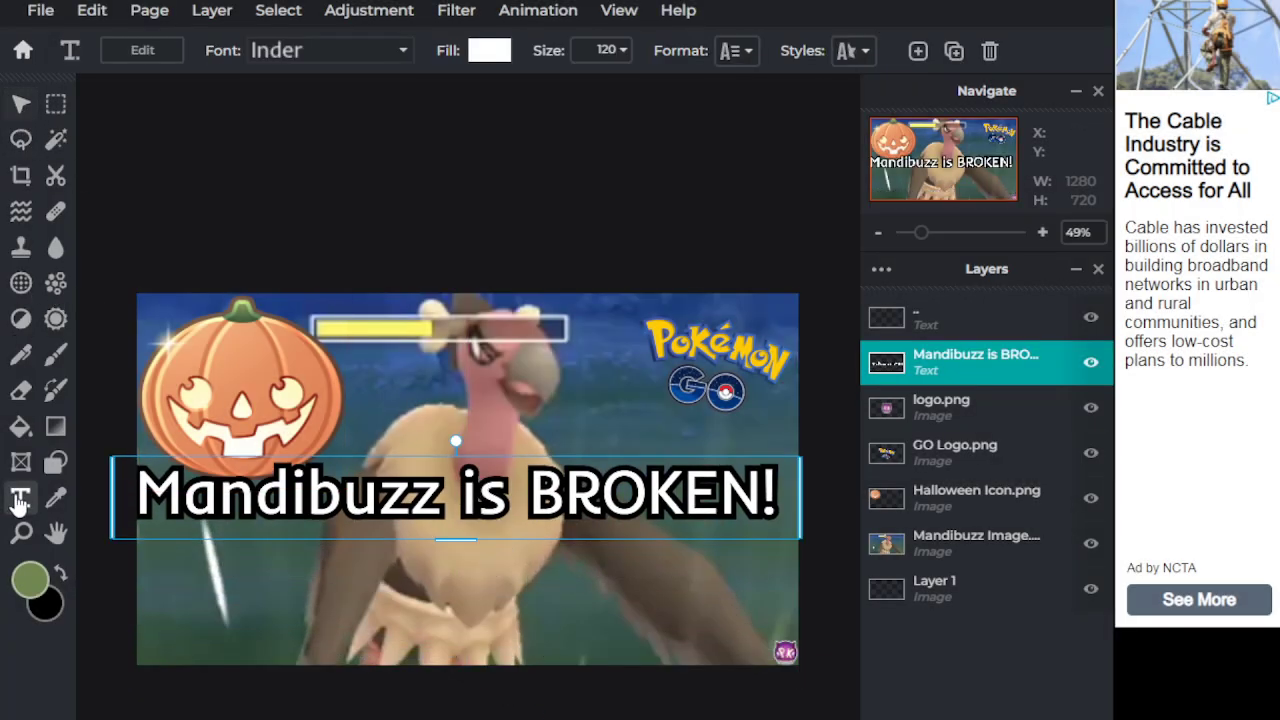
click(530, 497)
click(530, 505)
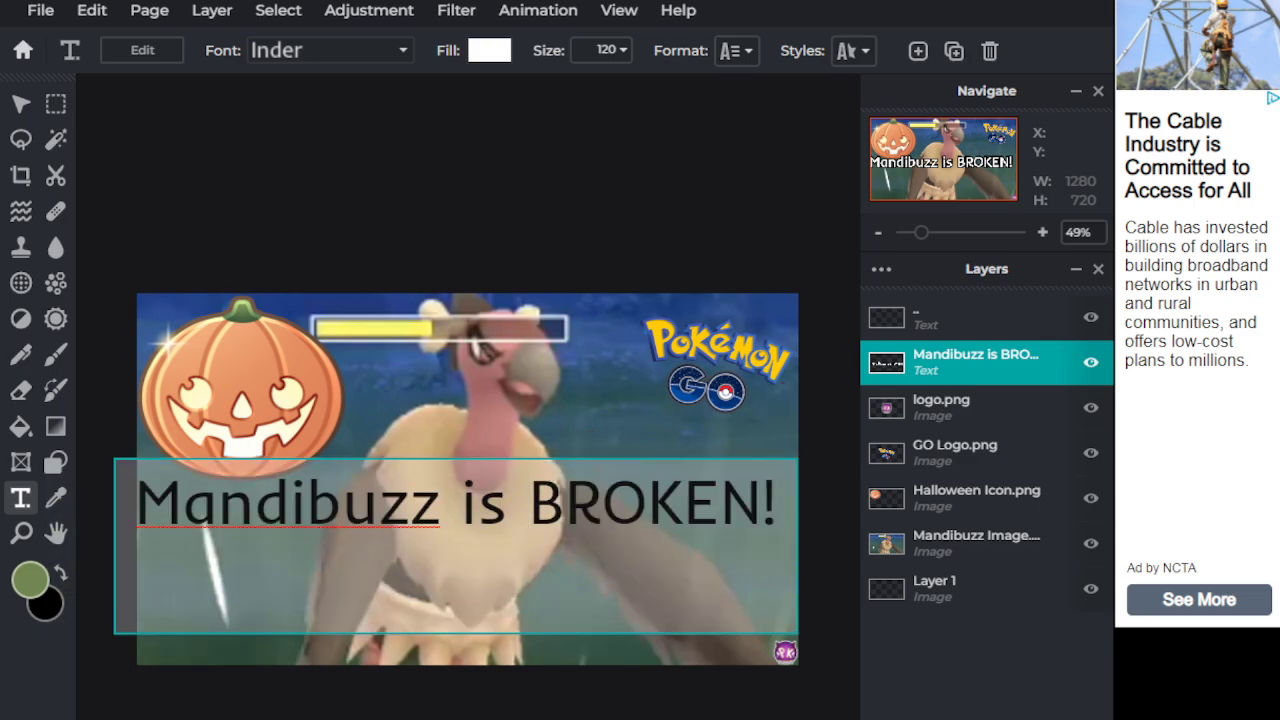
key(Return)
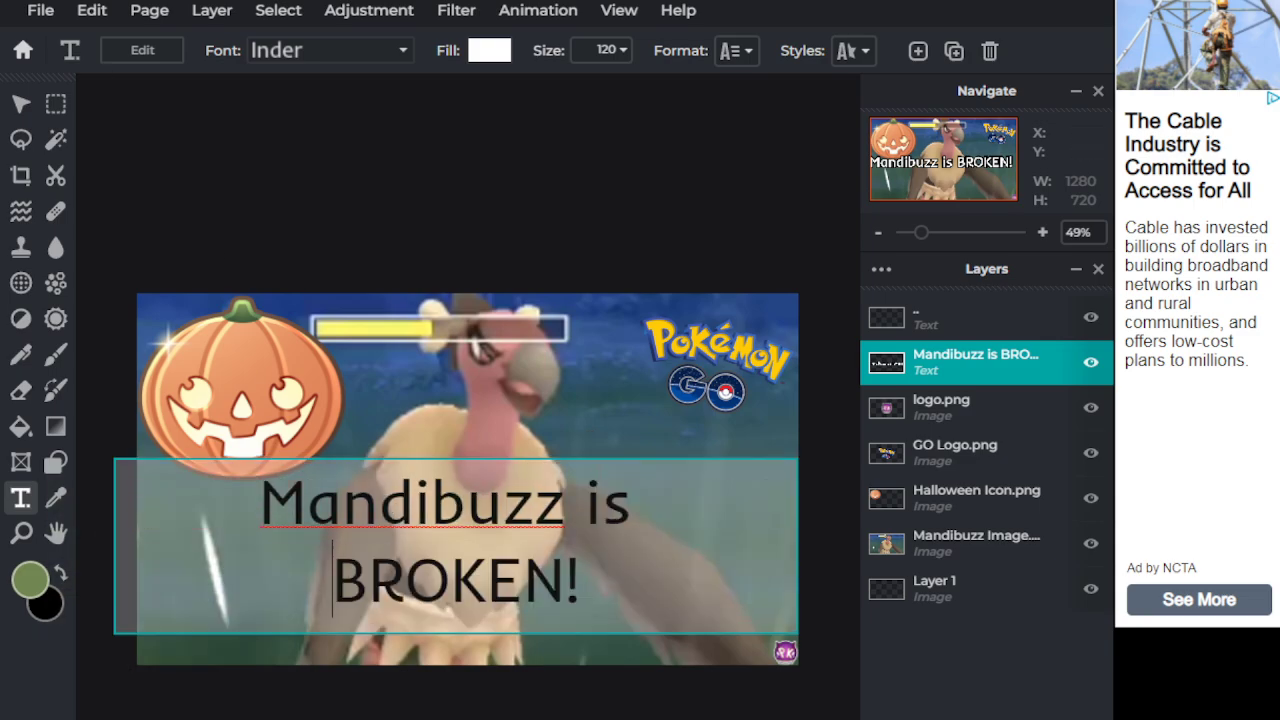
click(20, 103)
drag(456, 510, 478, 570)
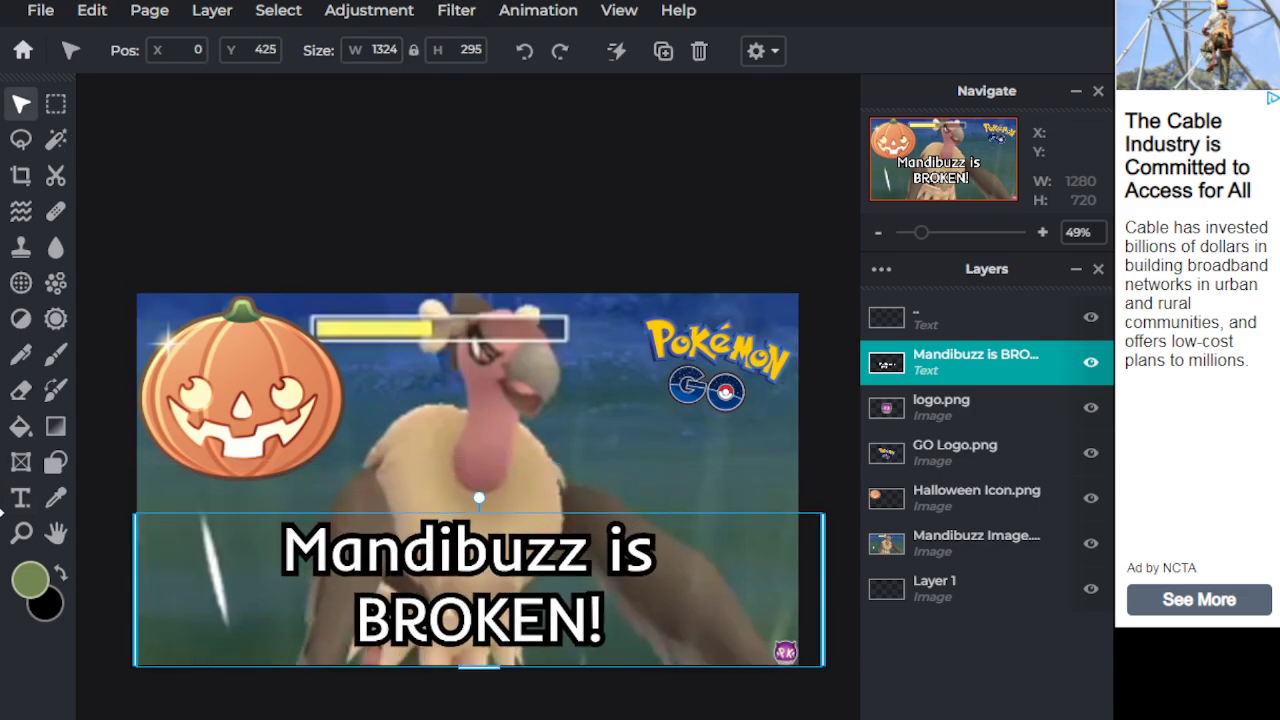
Set the font size of the two-line title to 165
click(20, 497)
click(622, 50)
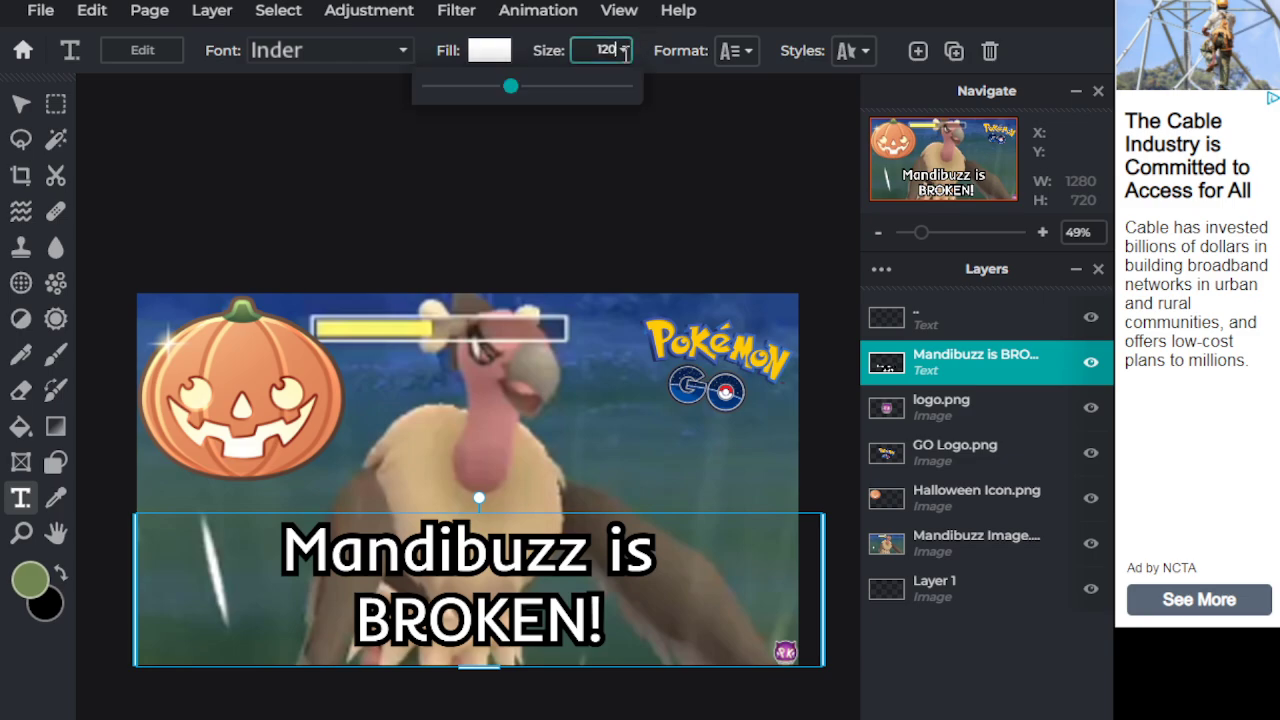
mouse_move(512, 87)
mouse_down()
mouse_move(531, 91)
mouse_move(519, 105)
mouse_up()
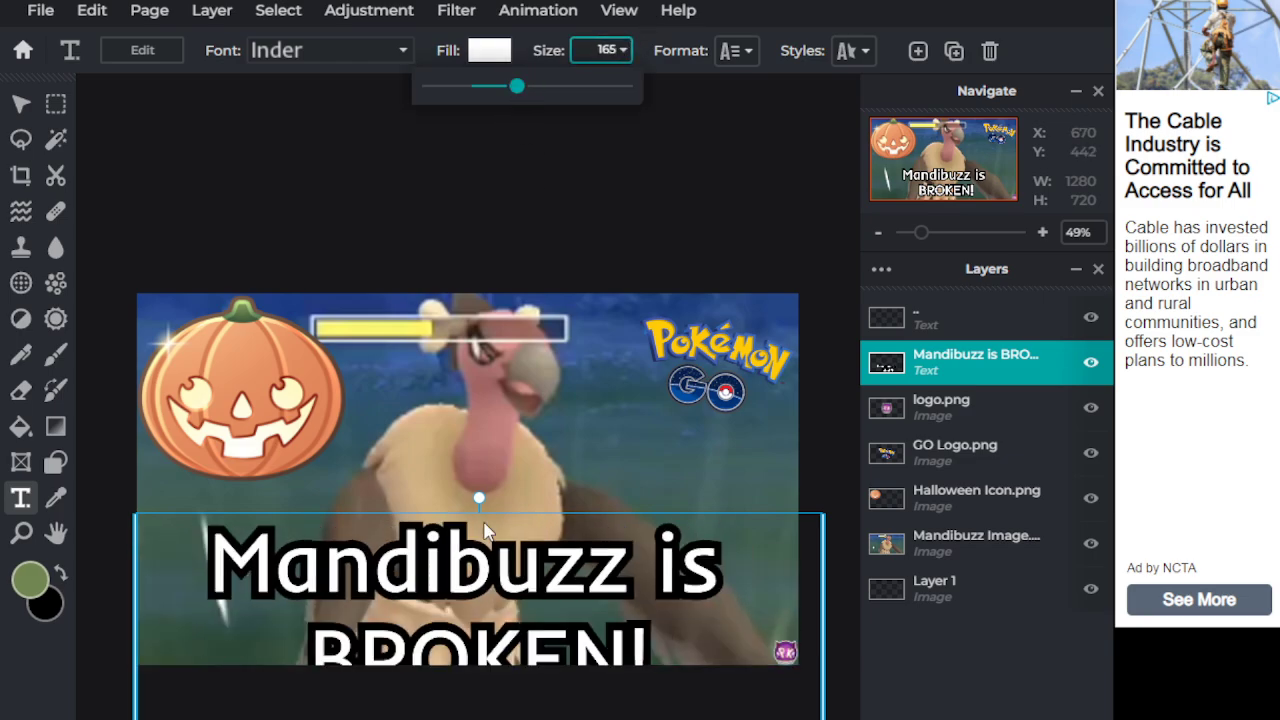
click(531, 586)
click(531, 586)
Delete the words "Mandibuzz is" from the title so that it reads only "BROKEN!"
click(23, 500)
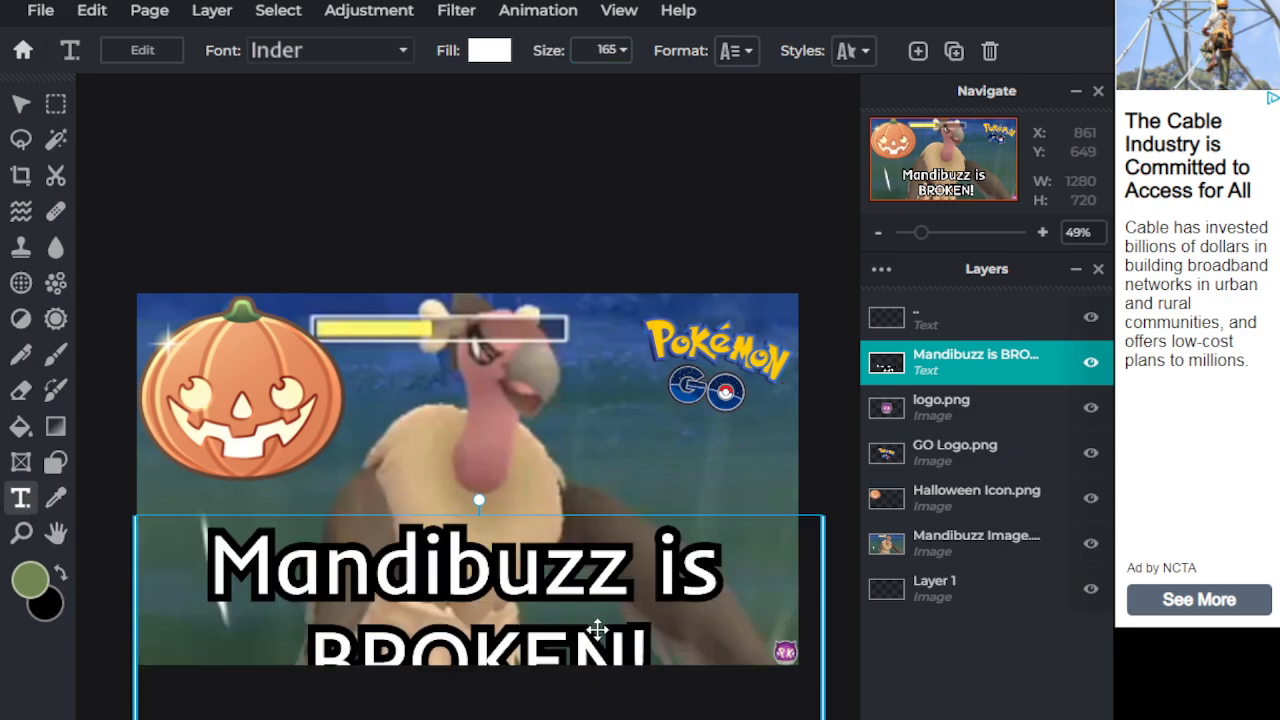
click(645, 575)
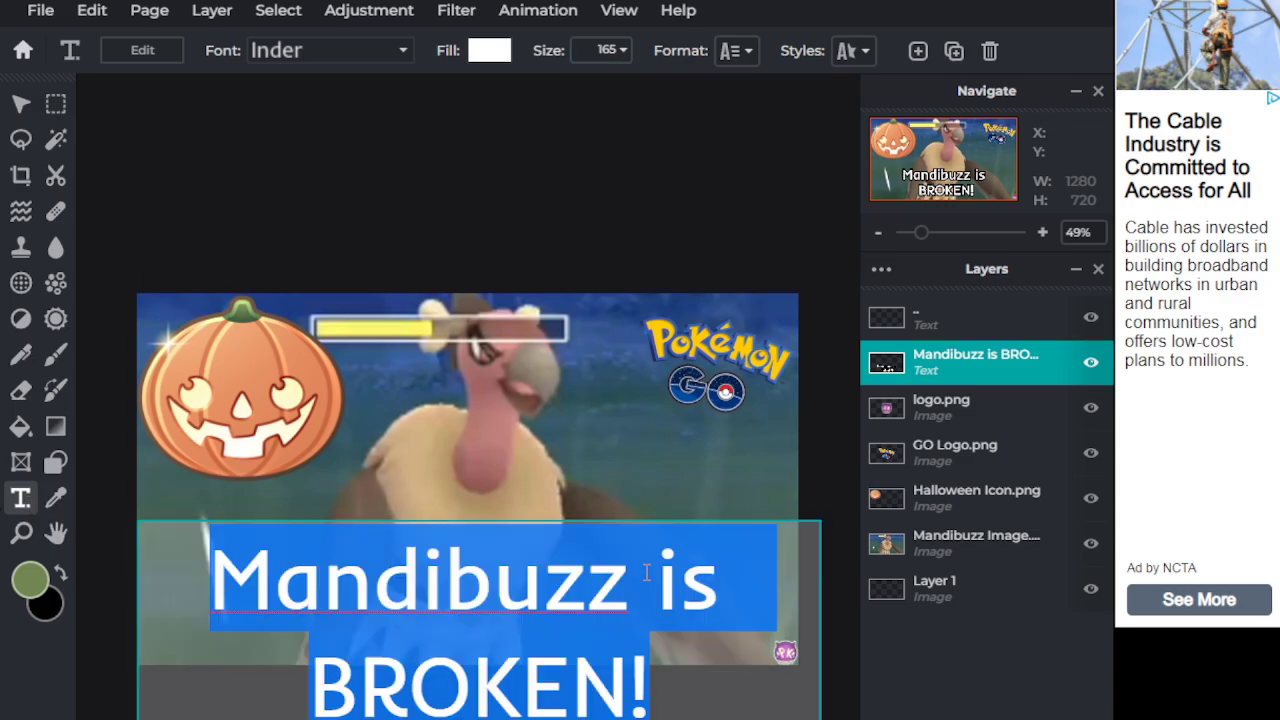
click(718, 570)
drag(718, 570, 114, 589)
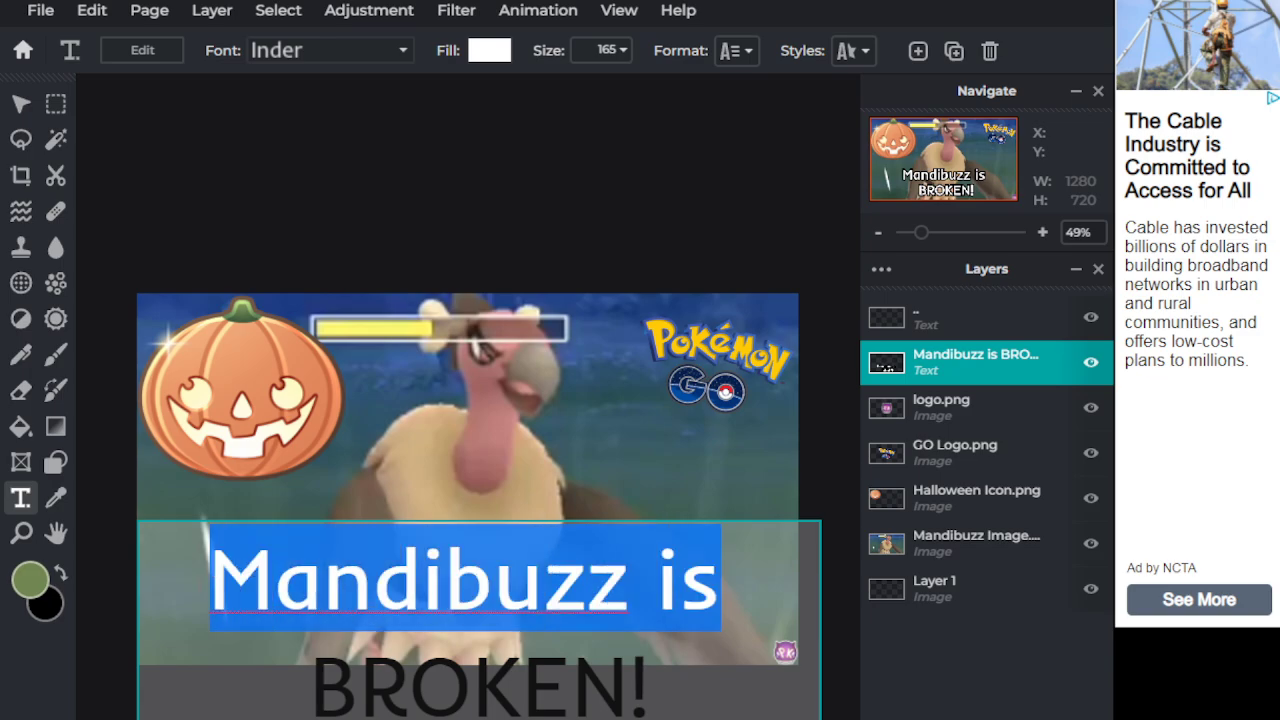
key(BackSpace)
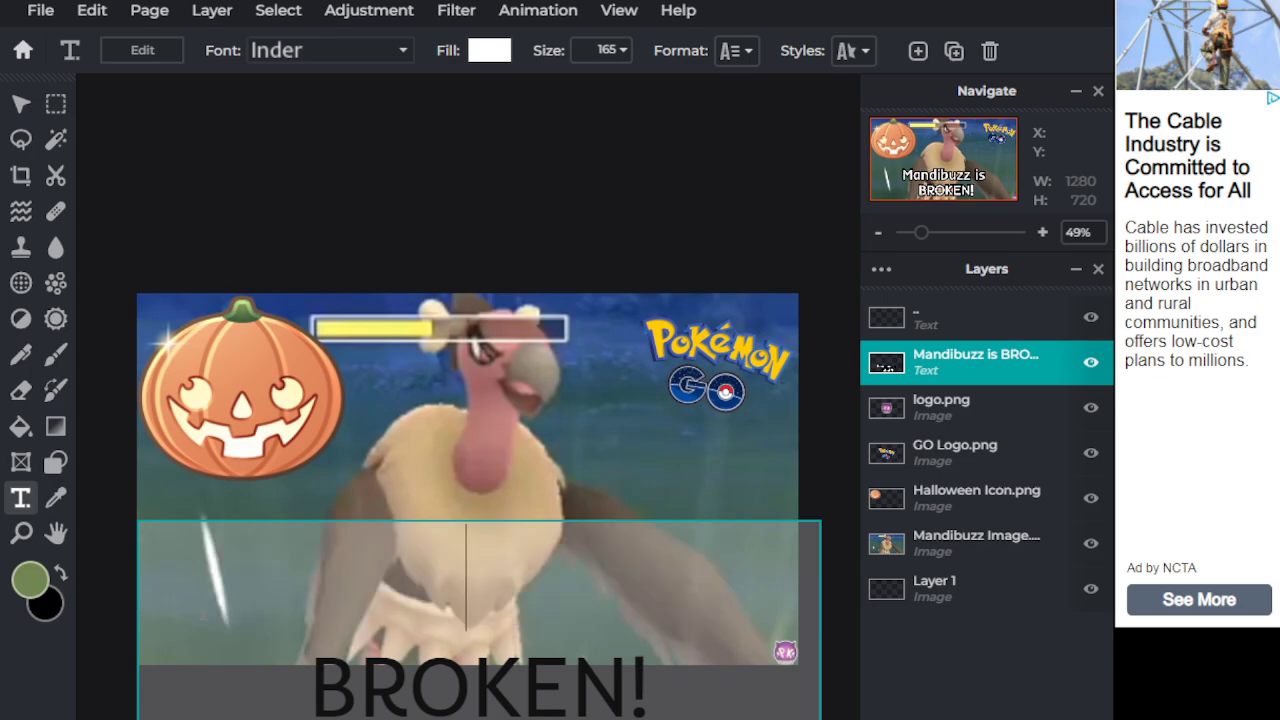
click(21, 498)
Enlarge the "BROKEN!" text to nearly the canvas width and move it up so it fits along the lower edge
drag(477, 566, 503, 470)
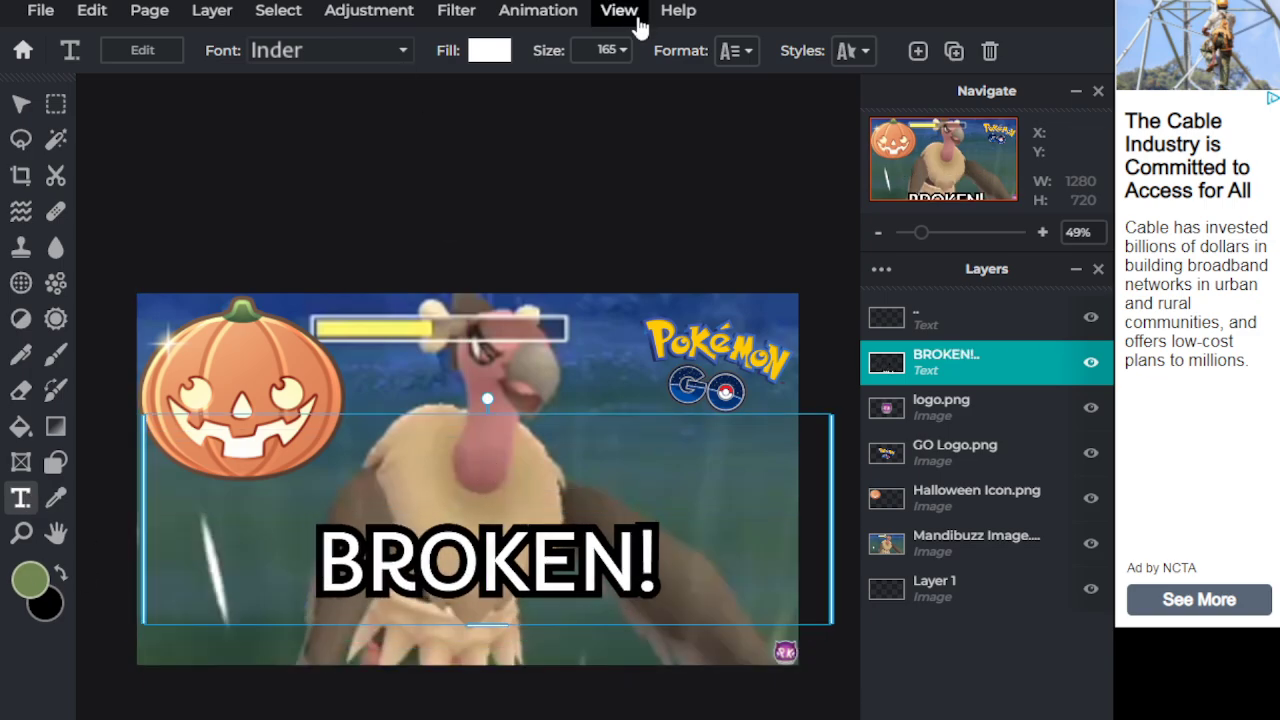
click(605, 50)
drag(514, 96, 530, 86)
drag(510, 632, 472, 574)
click(477, 134)
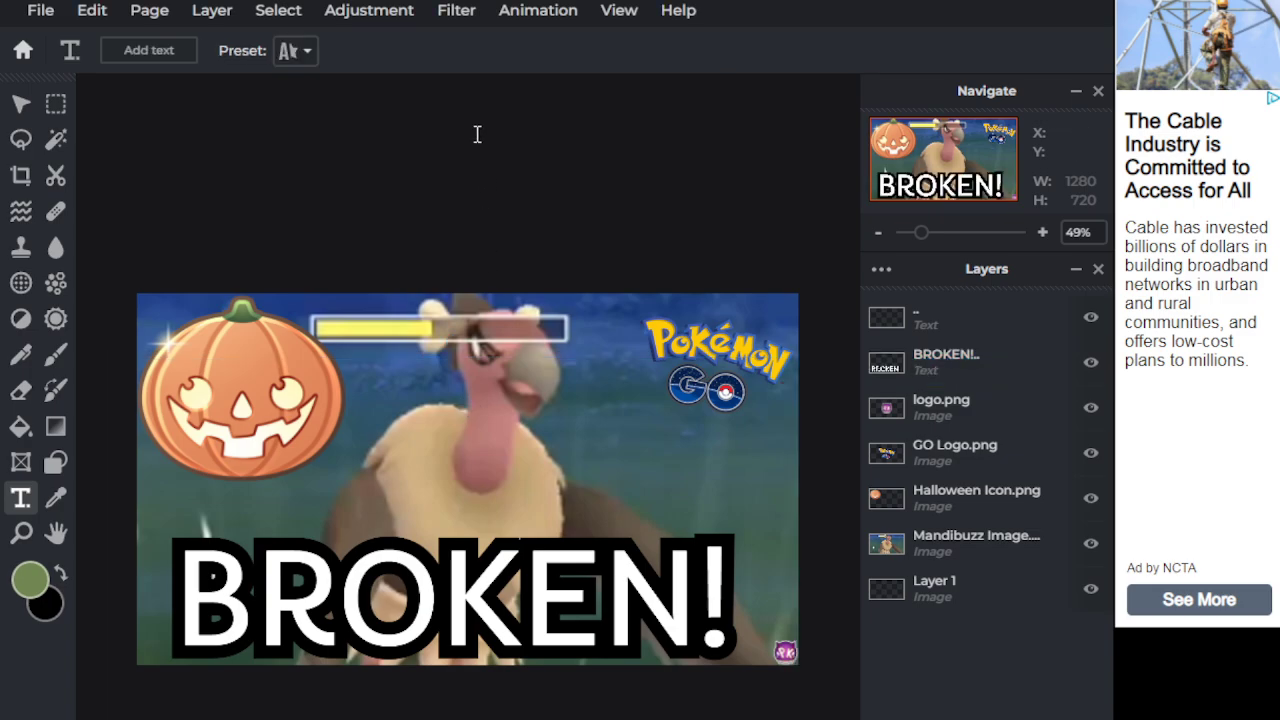